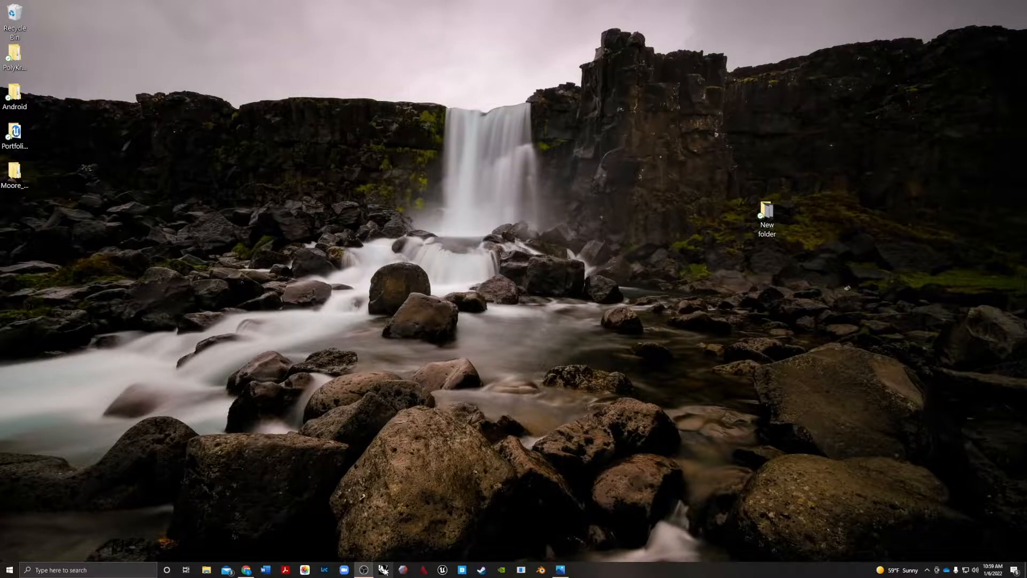
Launch Rhino 7 and start a new model from the Large Objects - Inches template
click(383, 569)
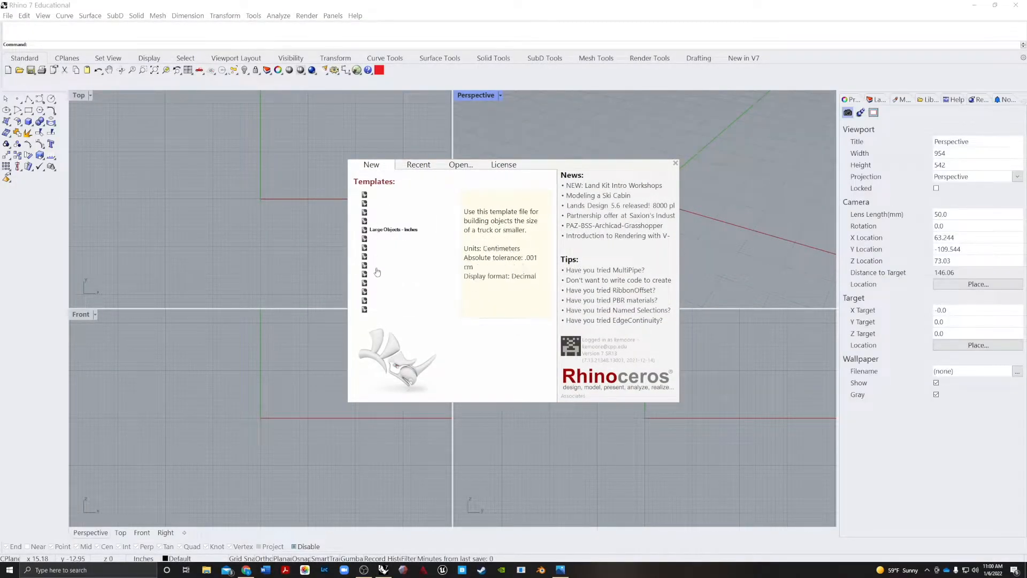
click(260, 226)
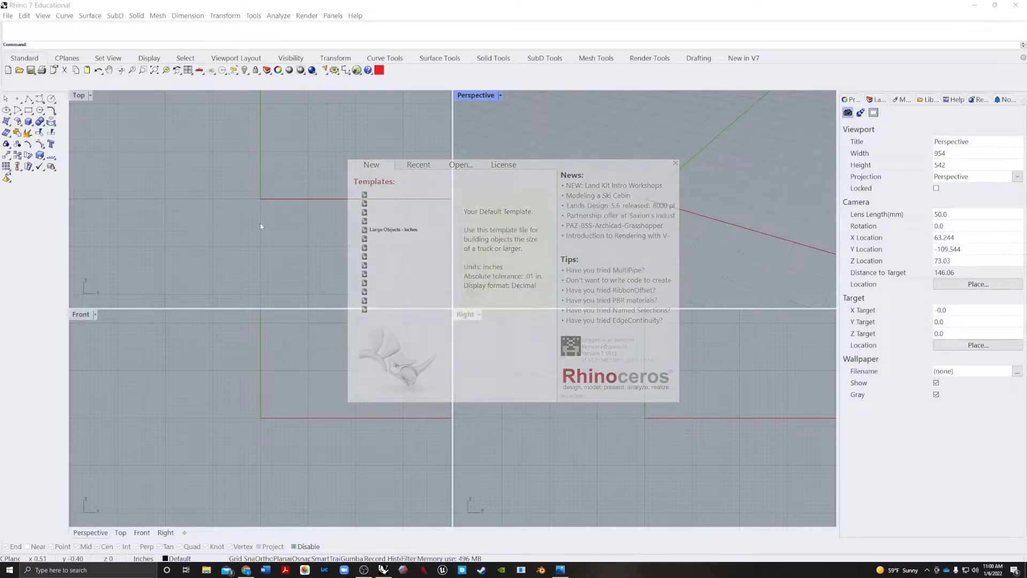
click(387, 230)
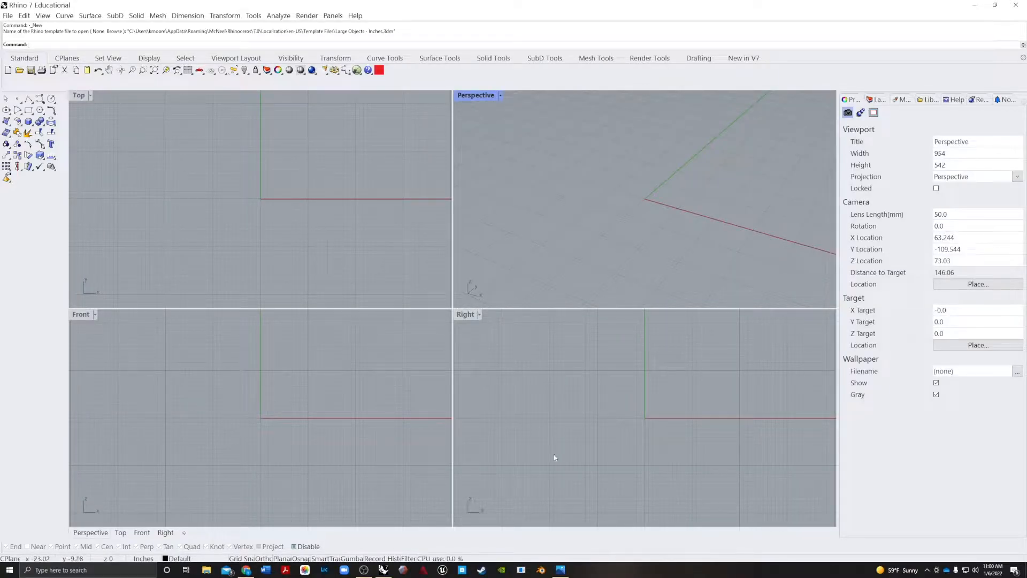
Switch to Photos to view the screenshot of the Mac version's template selection, and return to Rhino
click(560, 569)
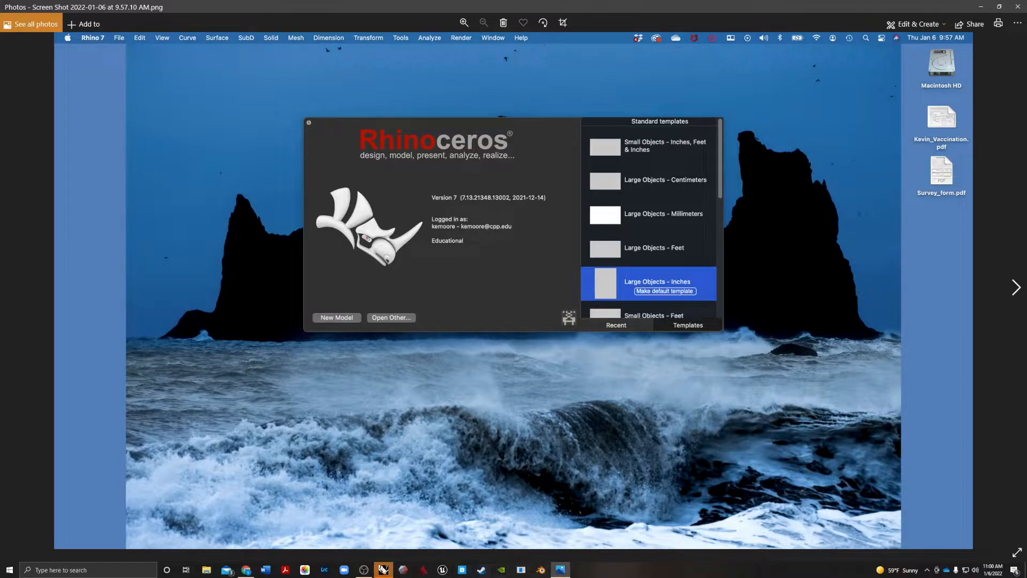
click(383, 569)
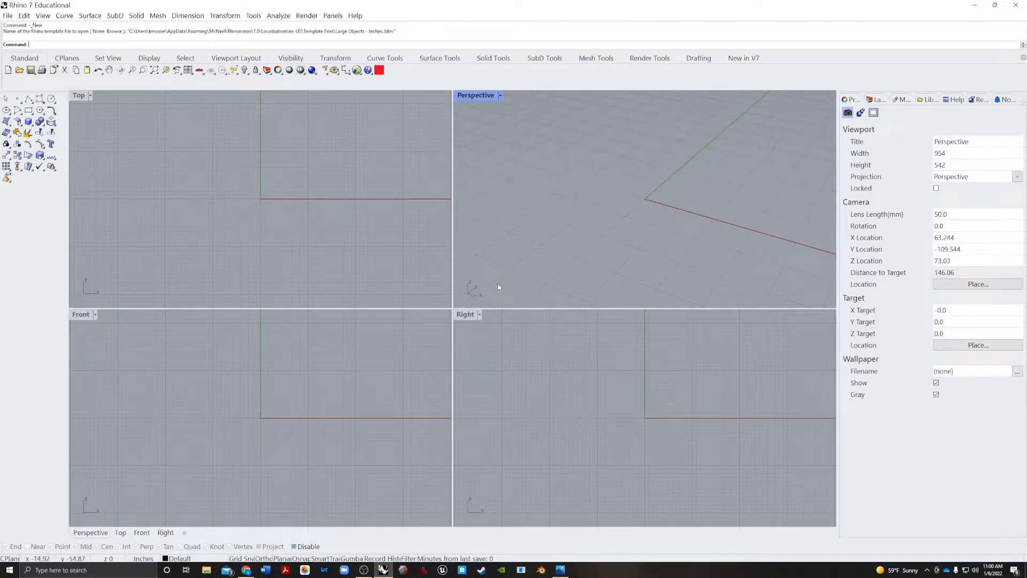
Create a new model from the Large Objects - Inches.3dm template and set that file as the default template
click(7, 16)
click(16, 25)
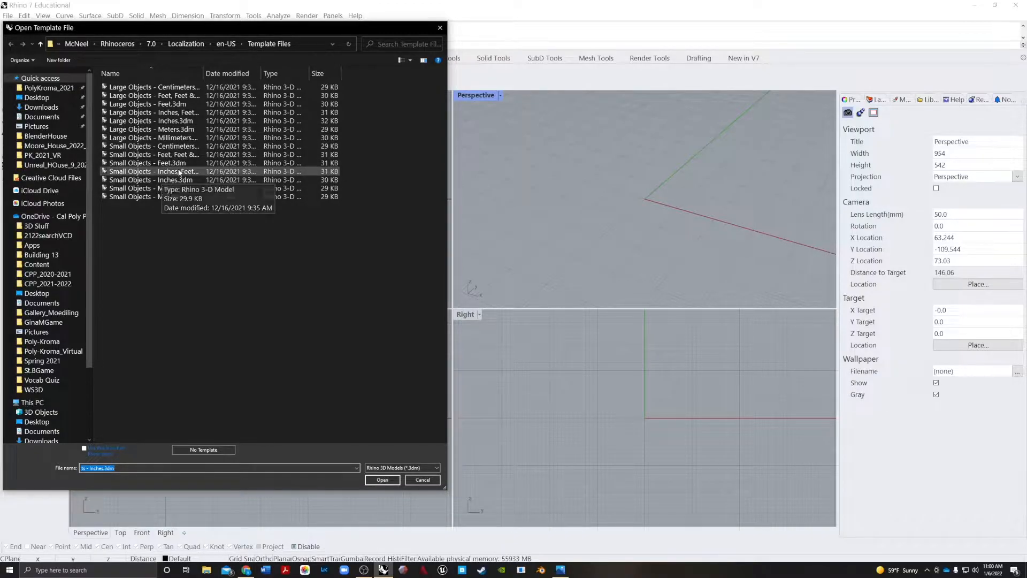
click(175, 113)
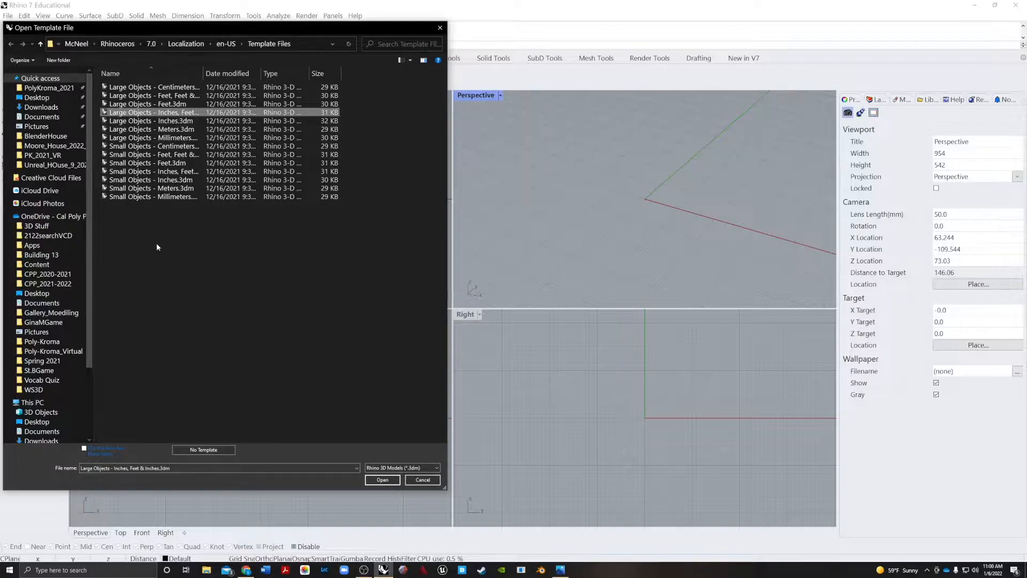
click(84, 449)
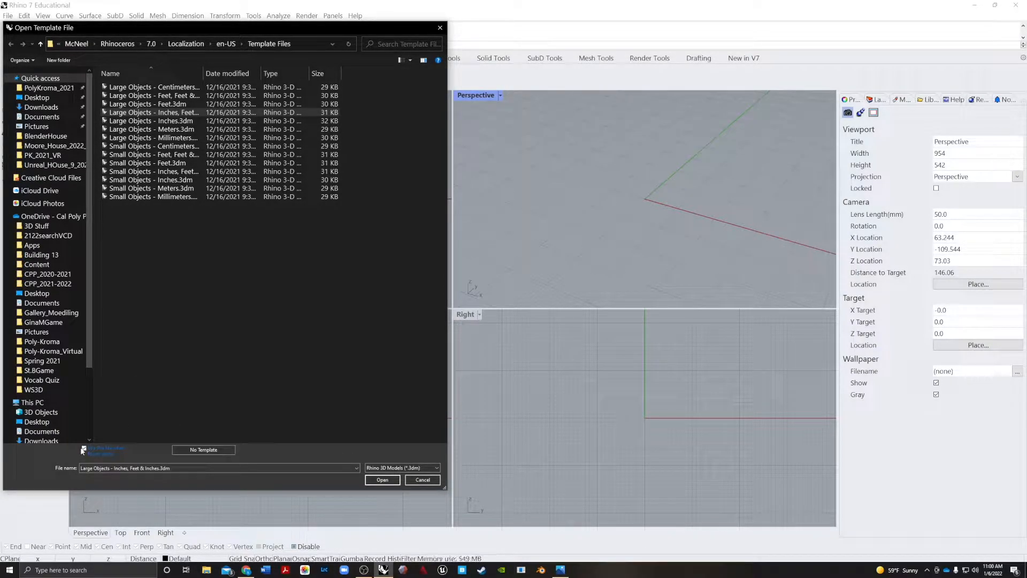
key(Down)
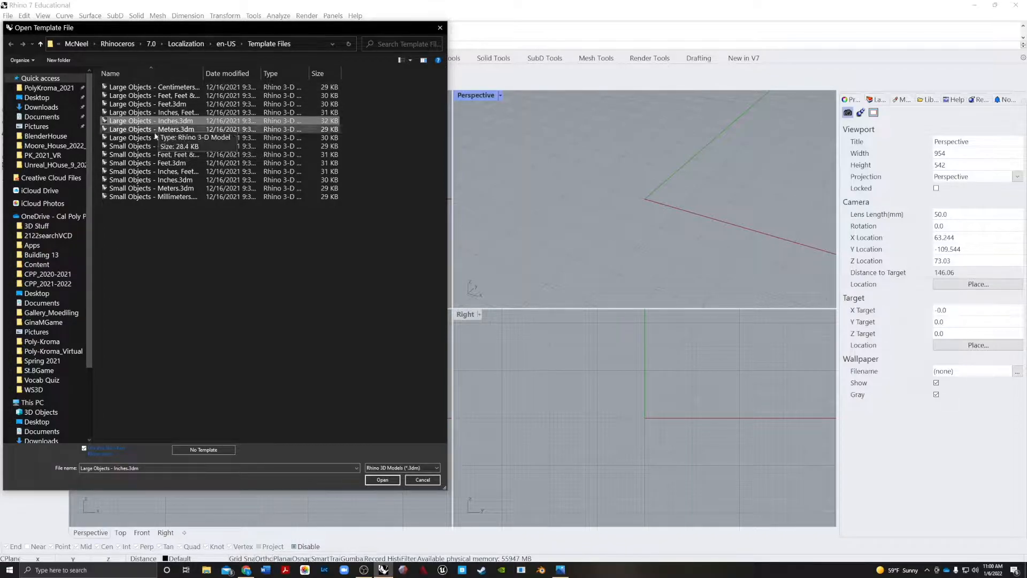
click(382, 480)
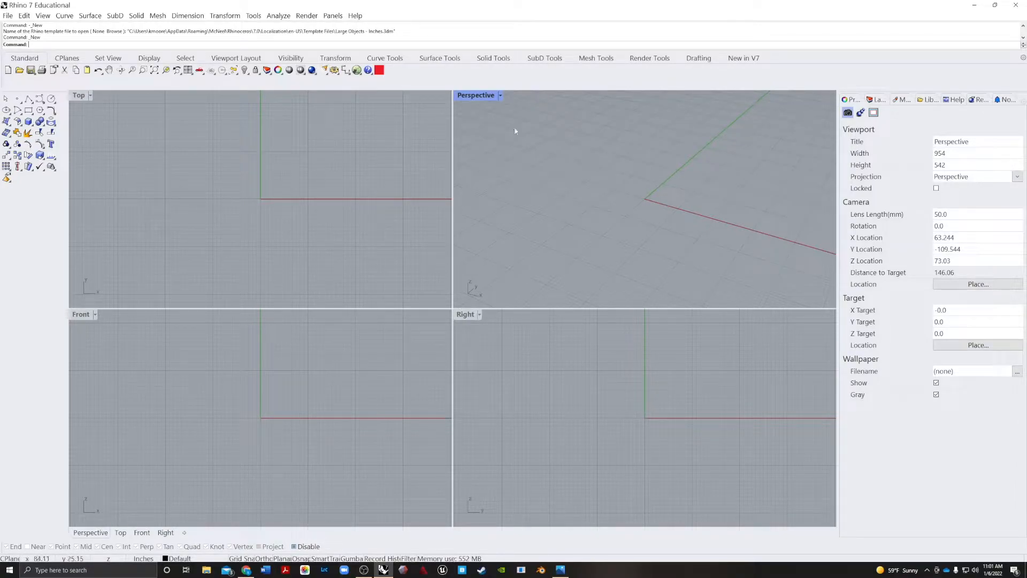
Enlarge the Perspective viewport at the expense of the Top viewport, and restore both to equal widths
drag(452, 170, 317, 182)
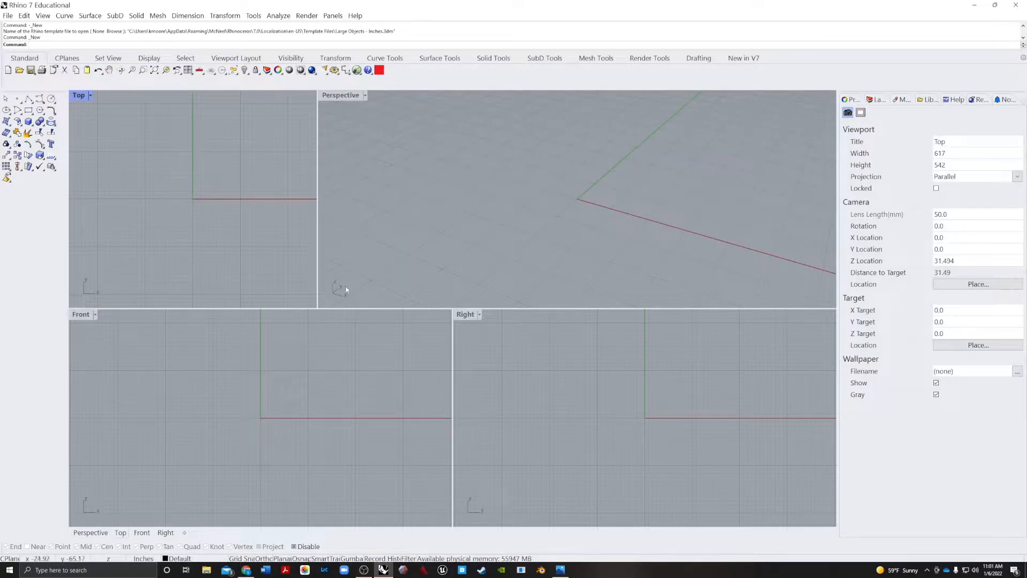
click(320, 261)
drag(317, 254, 452, 257)
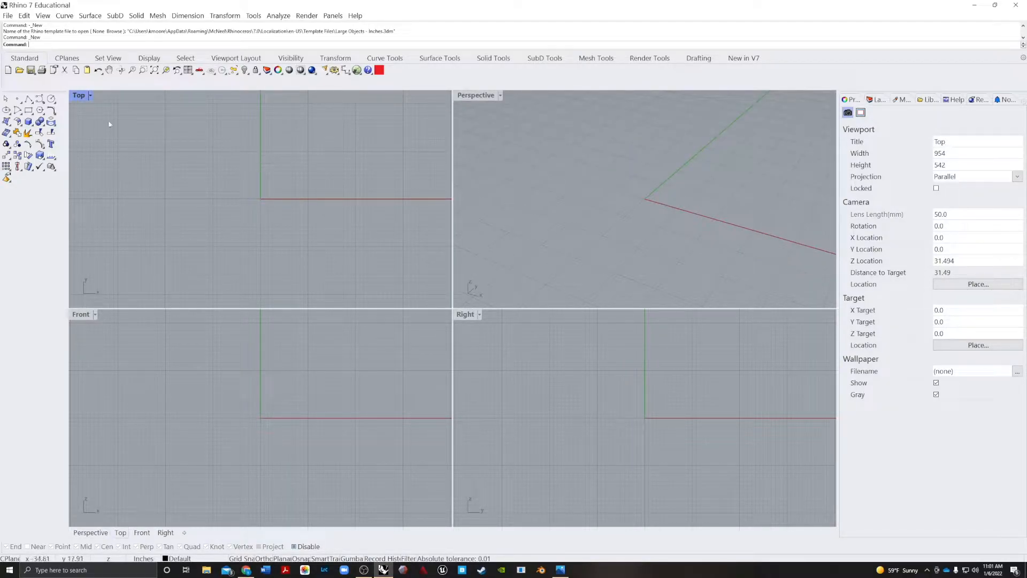
Make the Front, Right and Perspective viewports active one after another
click(166, 353)
click(568, 383)
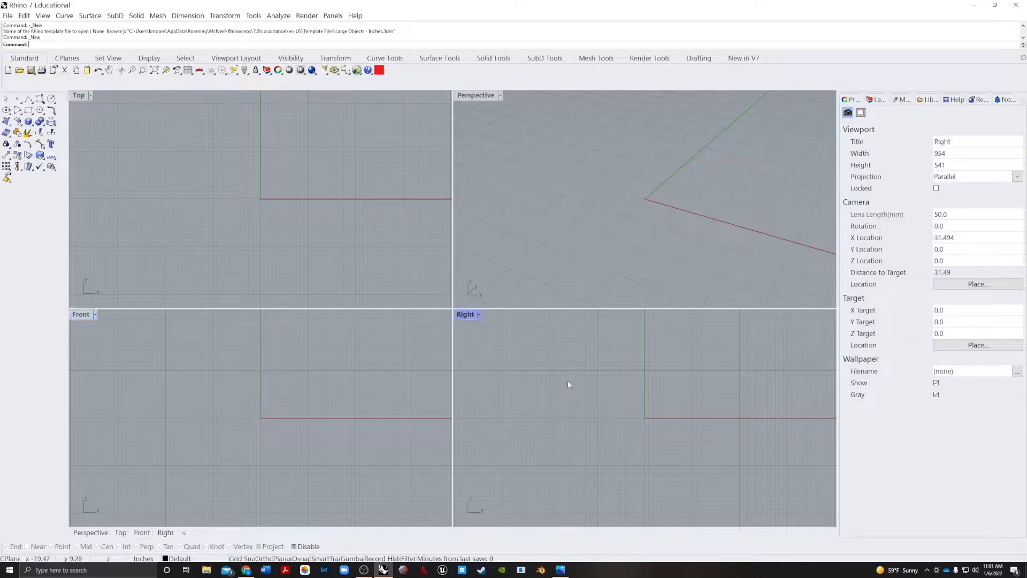
click(641, 175)
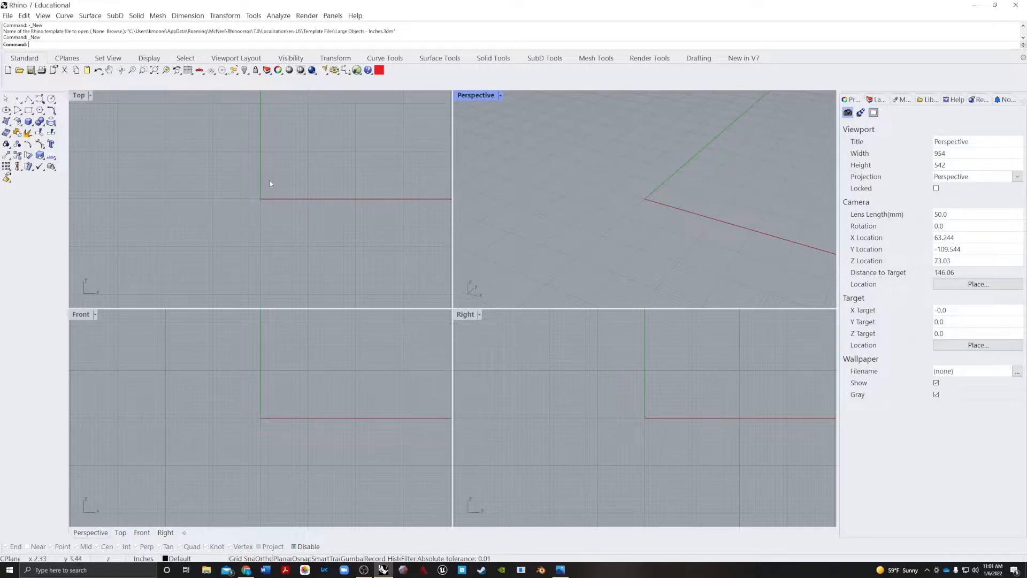
Pan the Top viewport directly and zoom it out and back in near the origin
right_drag(263, 193, 258, 179)
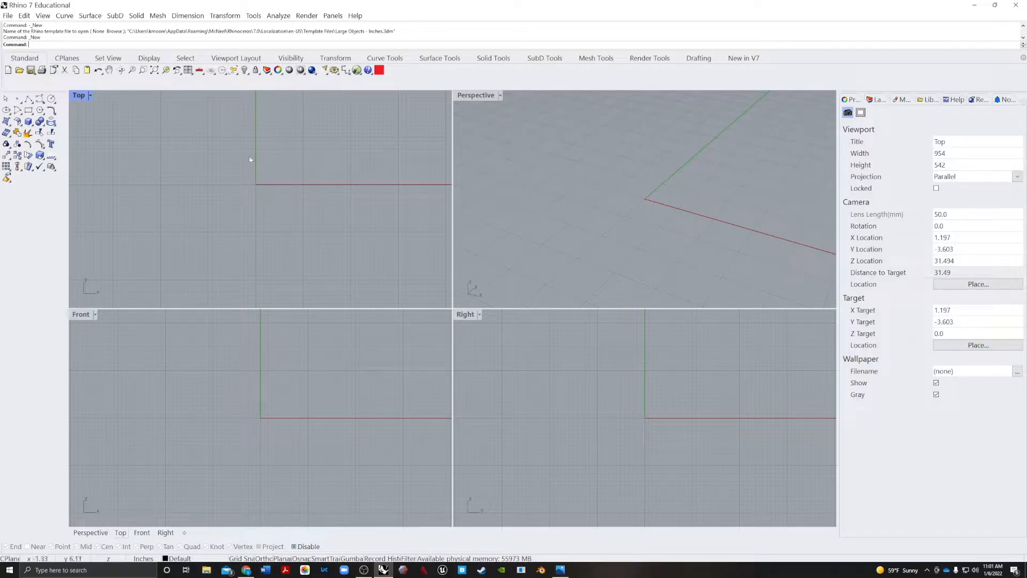
scroll(262, 150, down, 5)
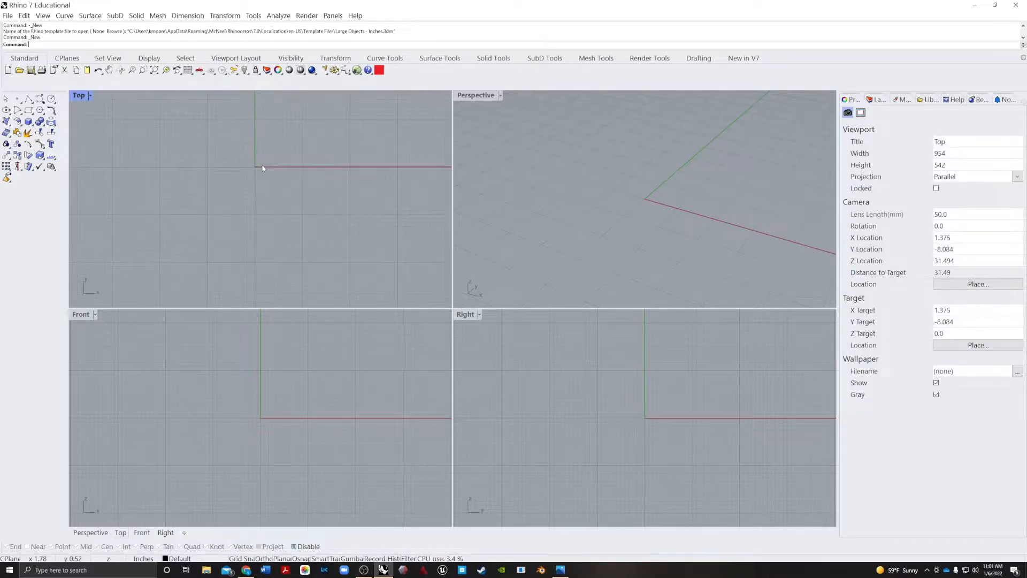
scroll(262, 167, up, 5)
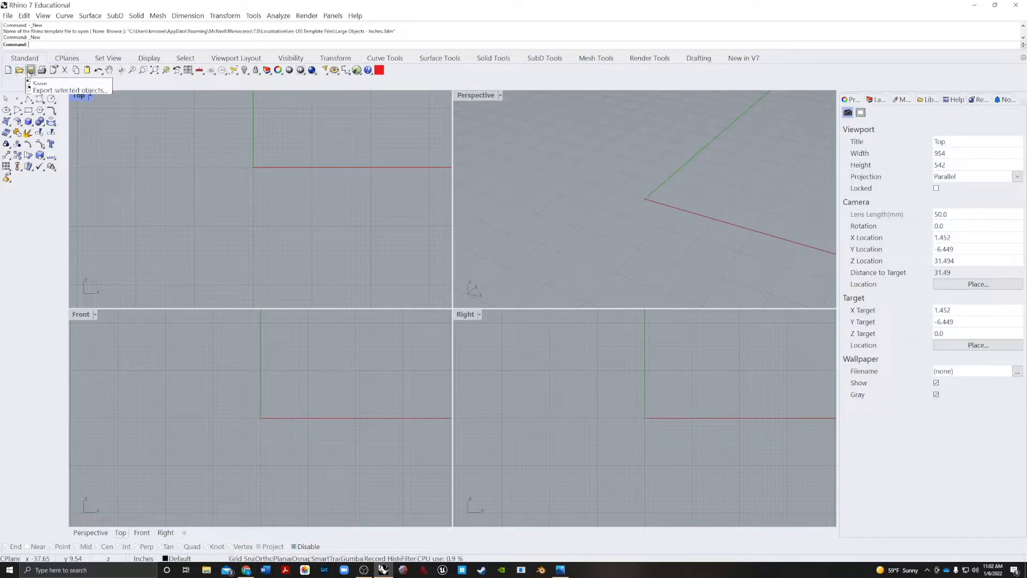
Shift the Top viewport with the Pan tool and adjust its magnification with dynamic Zoom
click(109, 70)
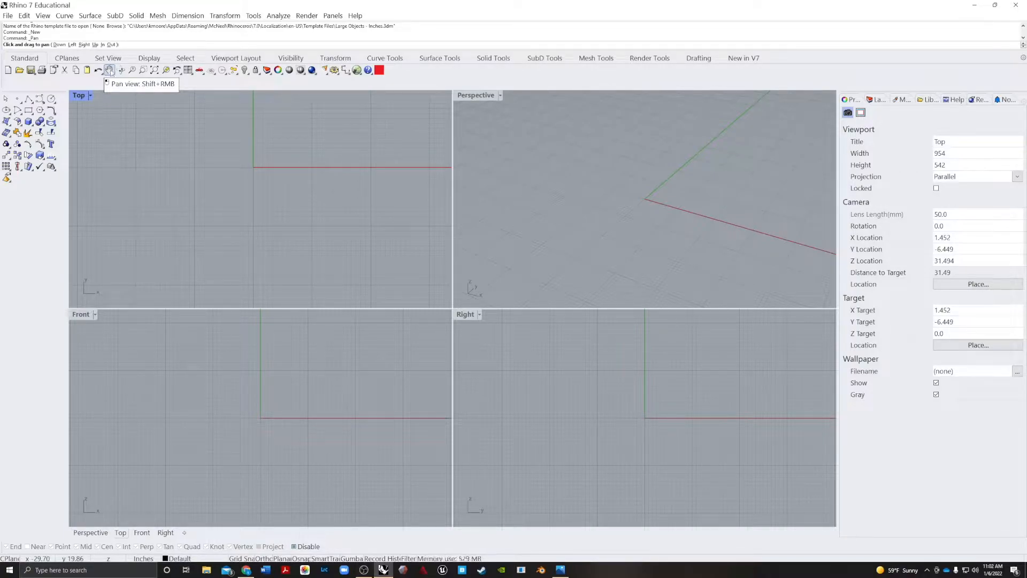
drag(273, 137, 215, 188)
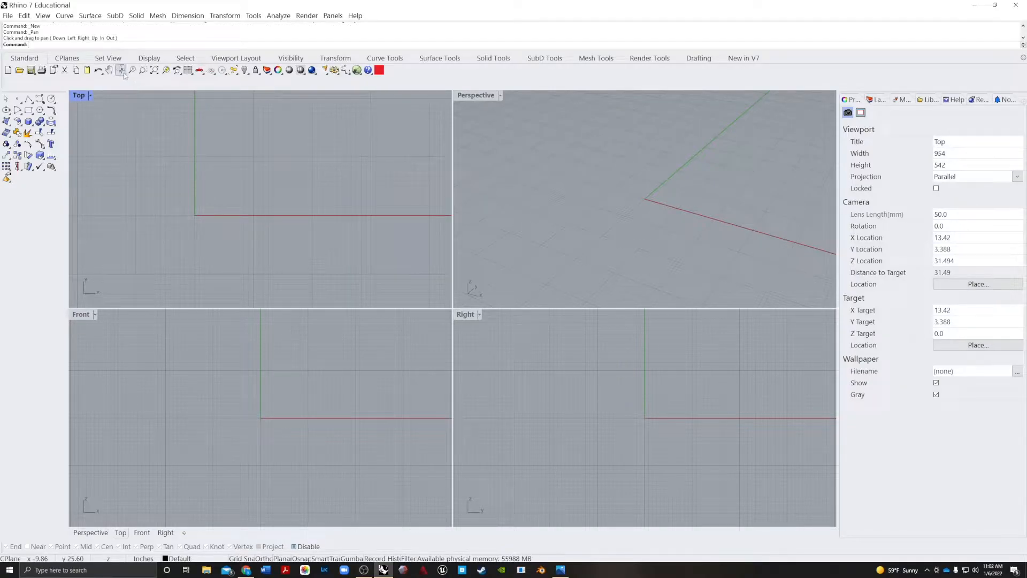
click(132, 70)
mouse_move(222, 227)
mouse_down()
mouse_move(208, 157)
mouse_move(202, 227)
mouse_up()
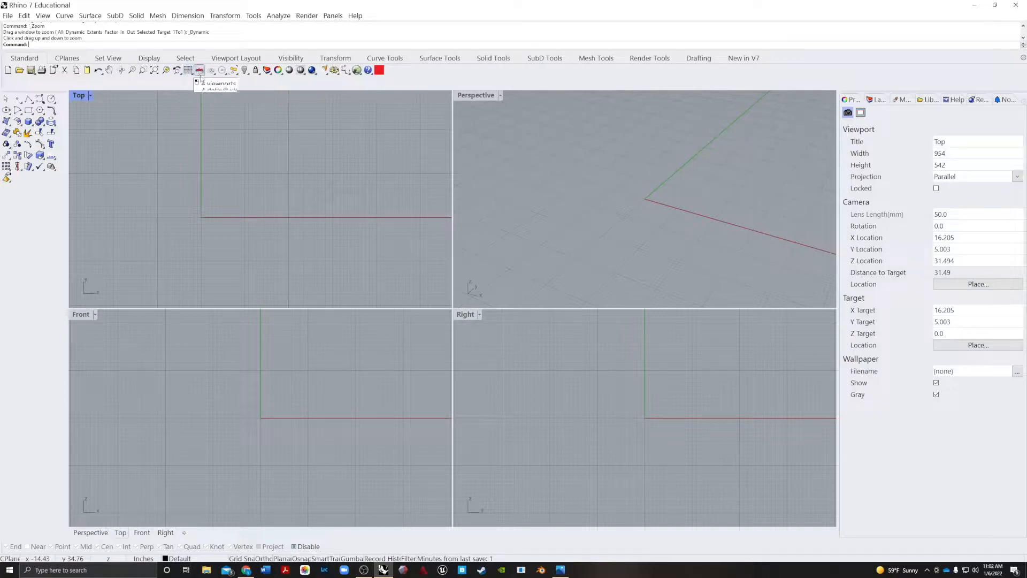
Maximize the Top viewport and restore the four-viewport layout
double_click(78, 95)
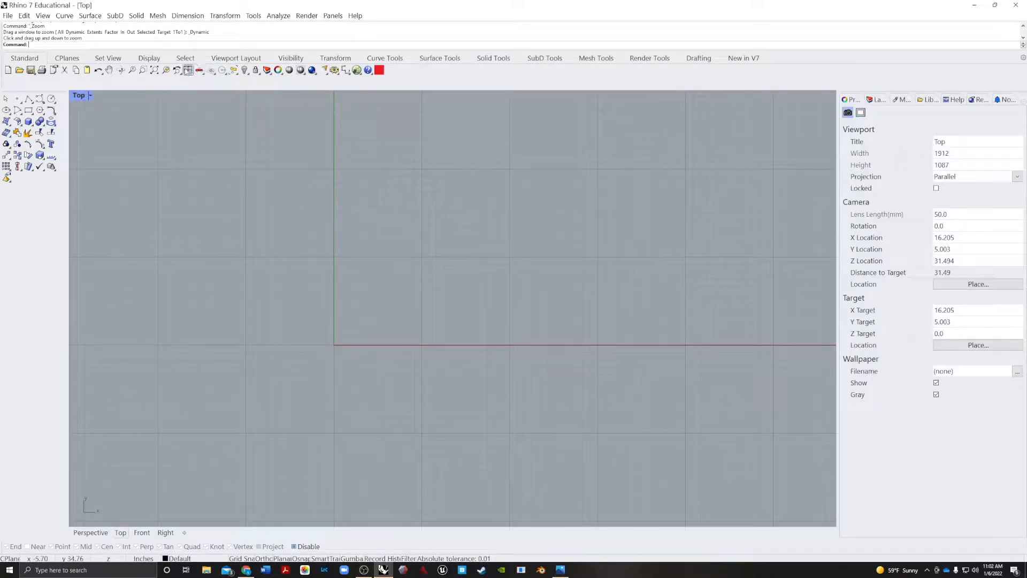
click(187, 71)
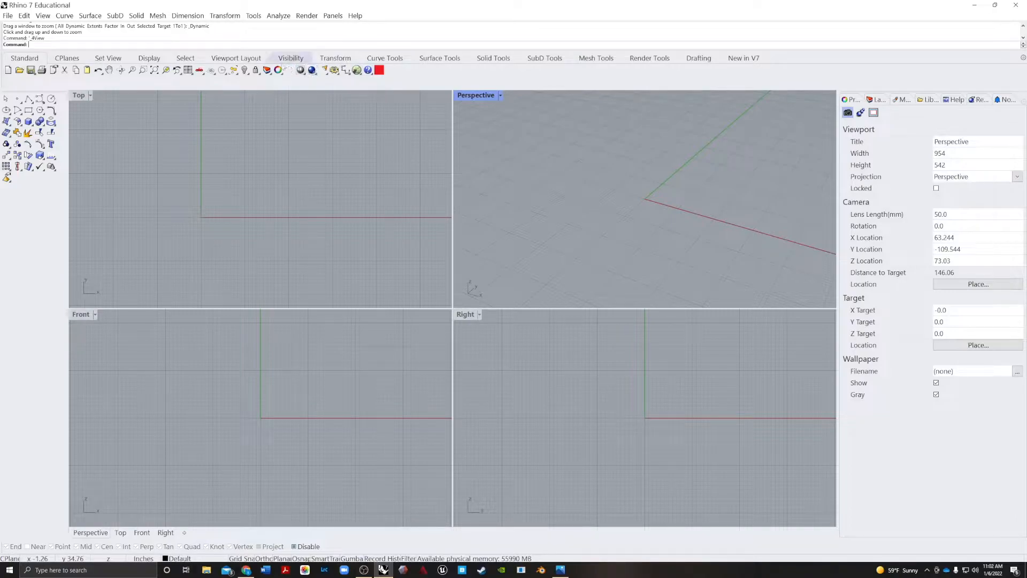
Look through the tool sets from CPlanes to Solid Tools and return to the Standard set
click(67, 58)
click(108, 58)
click(149, 58)
click(185, 57)
click(236, 58)
click(336, 59)
click(385, 59)
click(440, 58)
click(484, 59)
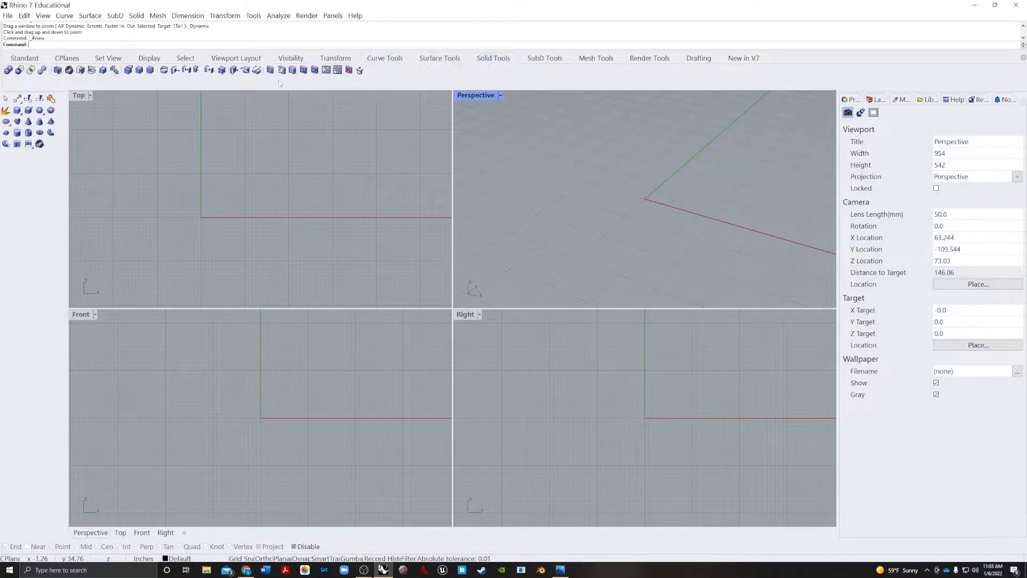
click(26, 59)
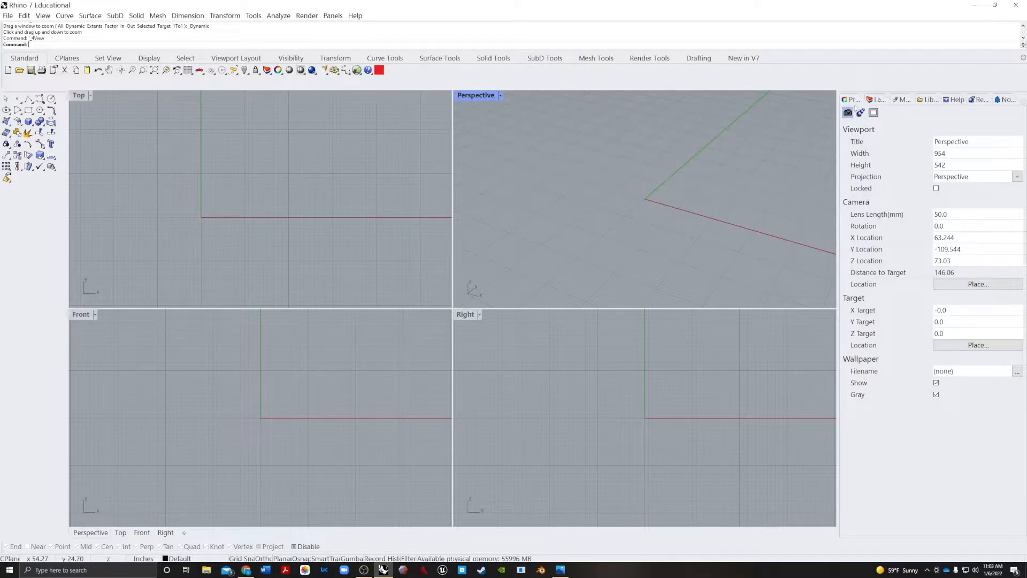
View the layer list and return to the Perspective viewport's properties
click(875, 99)
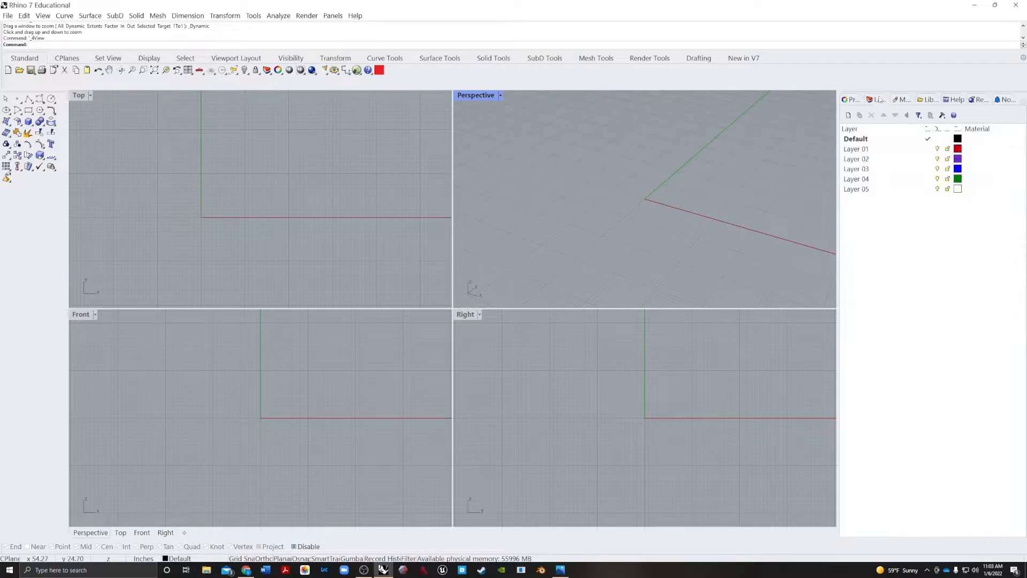
click(850, 100)
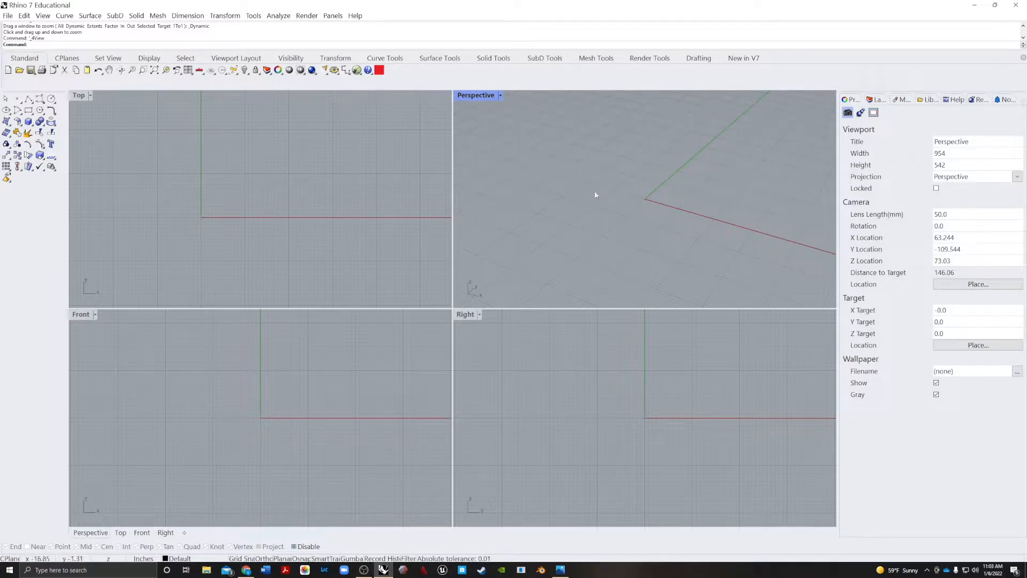
Draw a long, narrow rectangle beside the green axis in the Perspective viewport and select it to show its object properties
text(Rectangle)
key(Return)
click(676, 163)
click(566, 243)
click(637, 194)
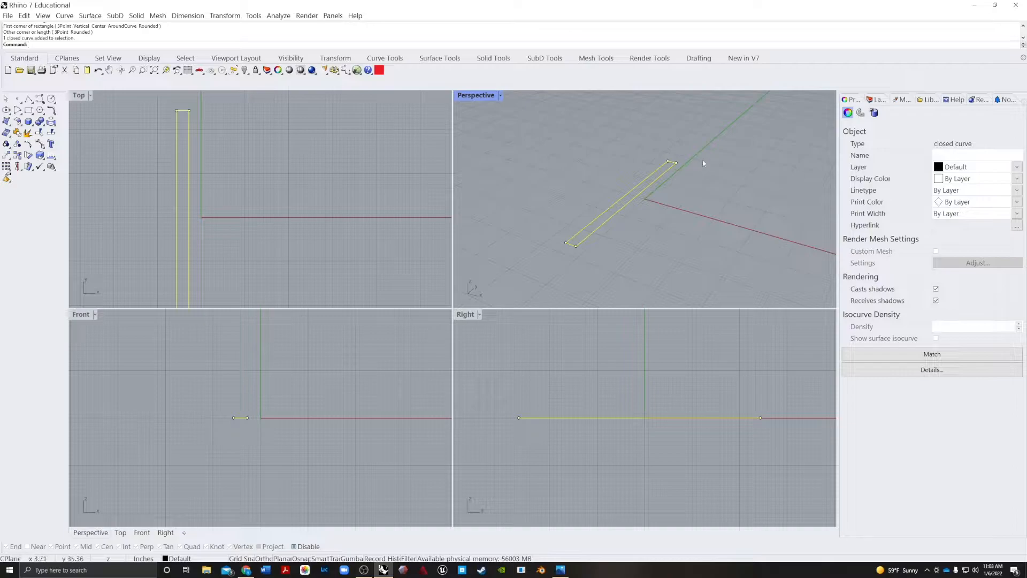
Select the entire rectangle with a selection window and delete it
drag(746, 135, 510, 279)
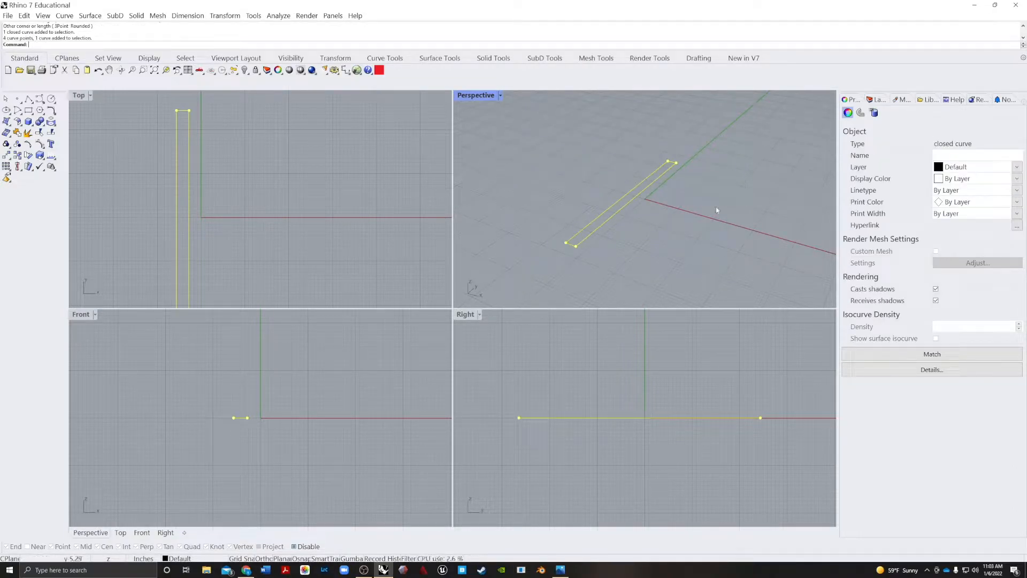
key(Delete)
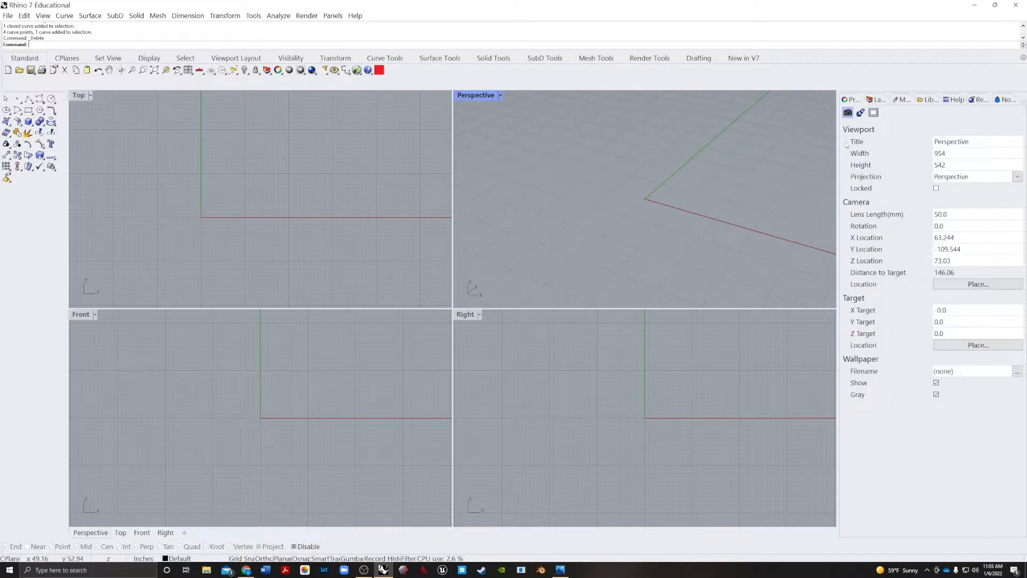
View the model's layers and materials, and return to the viewport properties
click(878, 100)
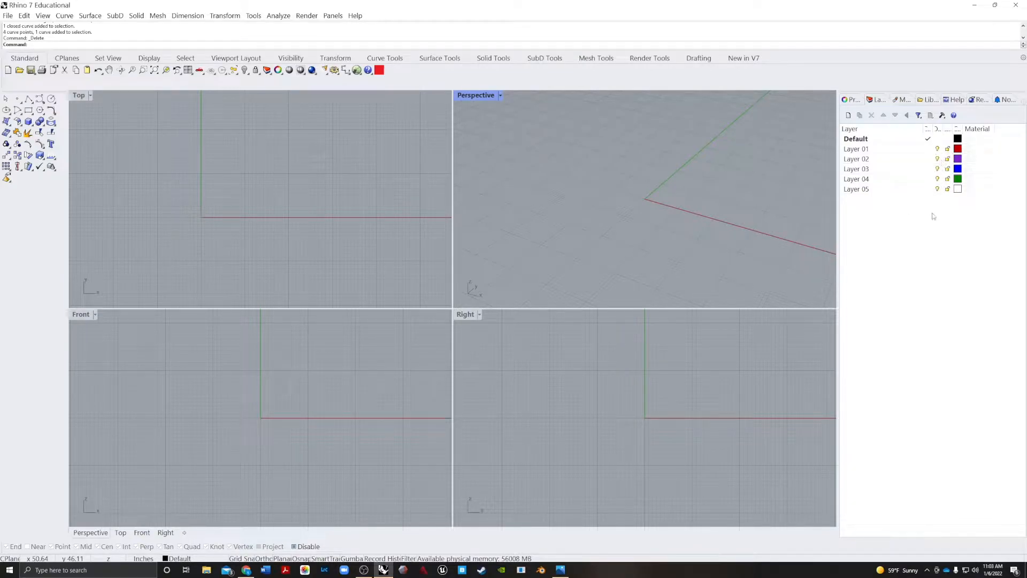
click(901, 100)
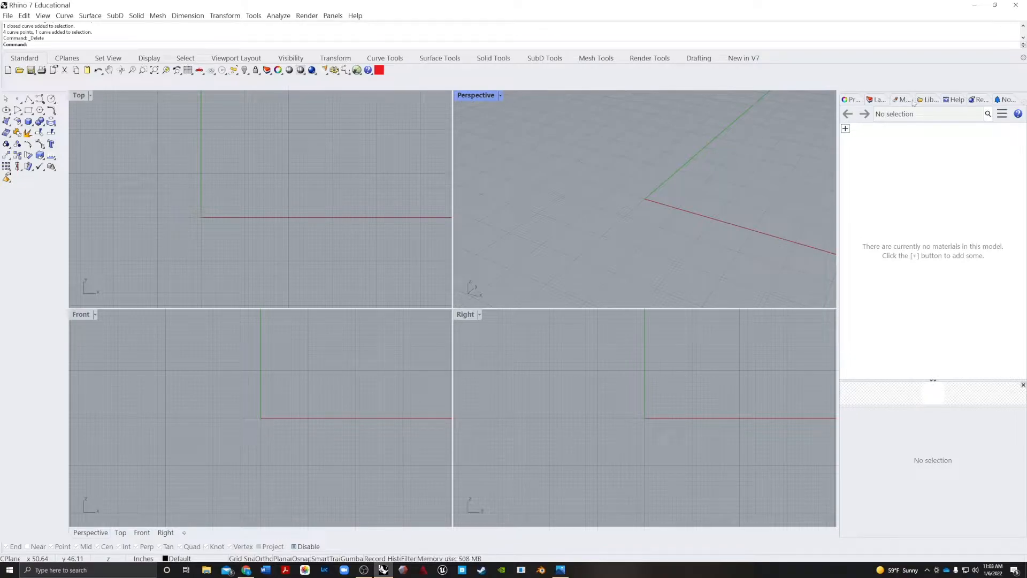
click(854, 101)
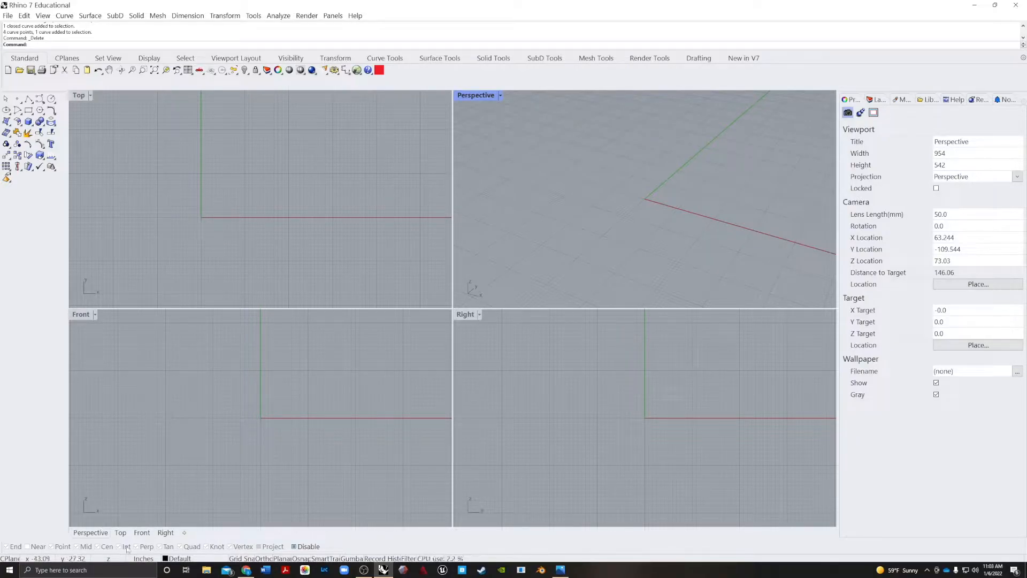
Switch the active viewport between Top, Perspective and Front, ending with Front active
click(120, 533)
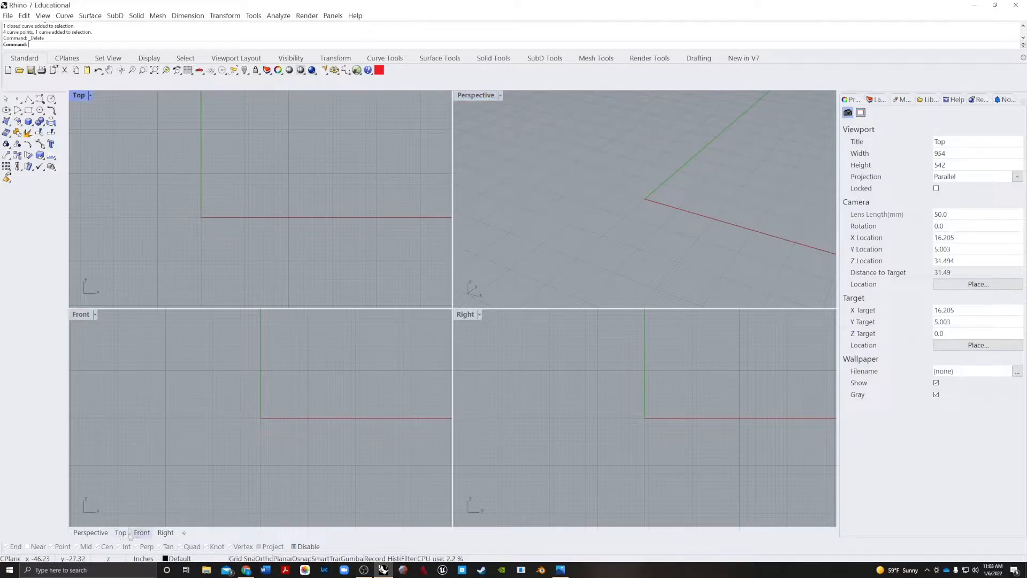
click(90, 532)
click(120, 533)
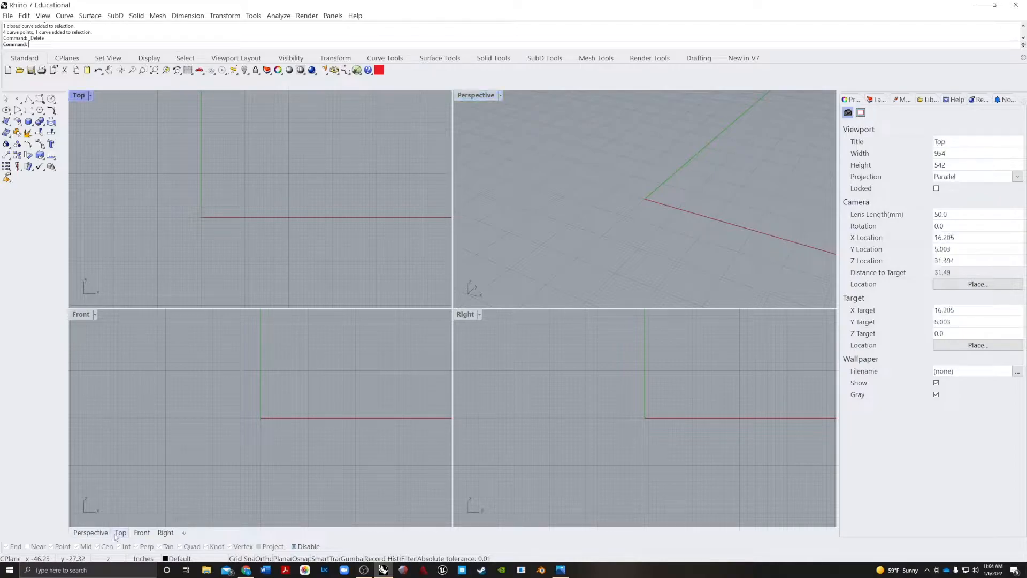
click(142, 533)
click(120, 532)
click(142, 533)
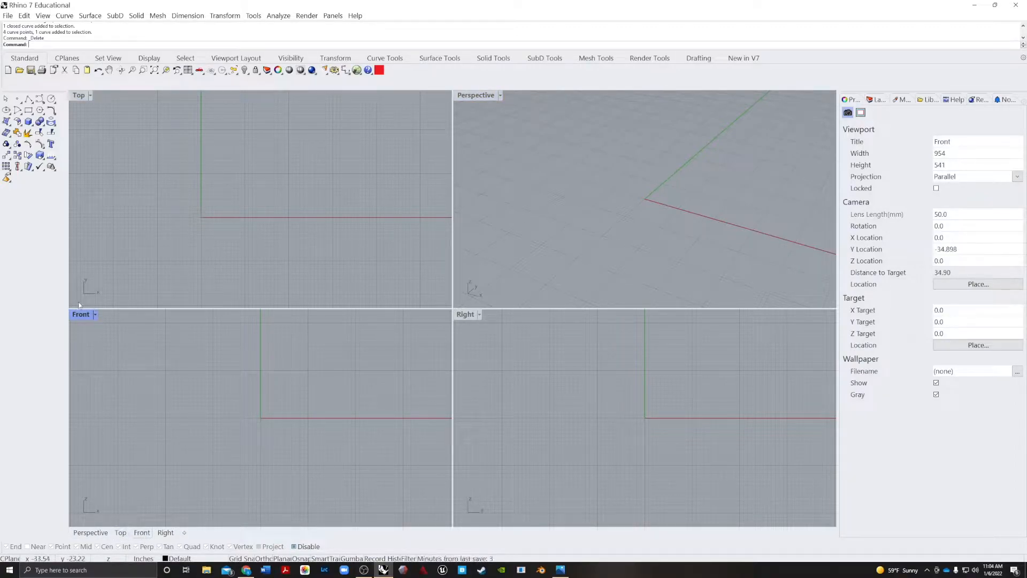
Maximize the Front viewport, look through the other viewports at full size and the options for adding layouts, ending in Perspective
double_click(79, 315)
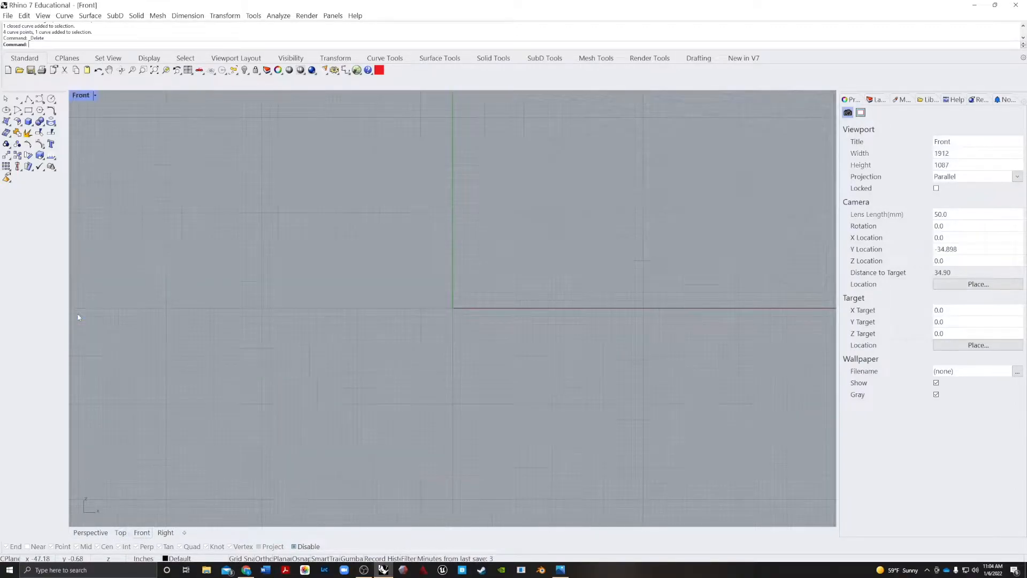
click(121, 533)
click(142, 533)
click(165, 533)
click(120, 532)
click(90, 533)
click(120, 533)
click(142, 533)
click(166, 533)
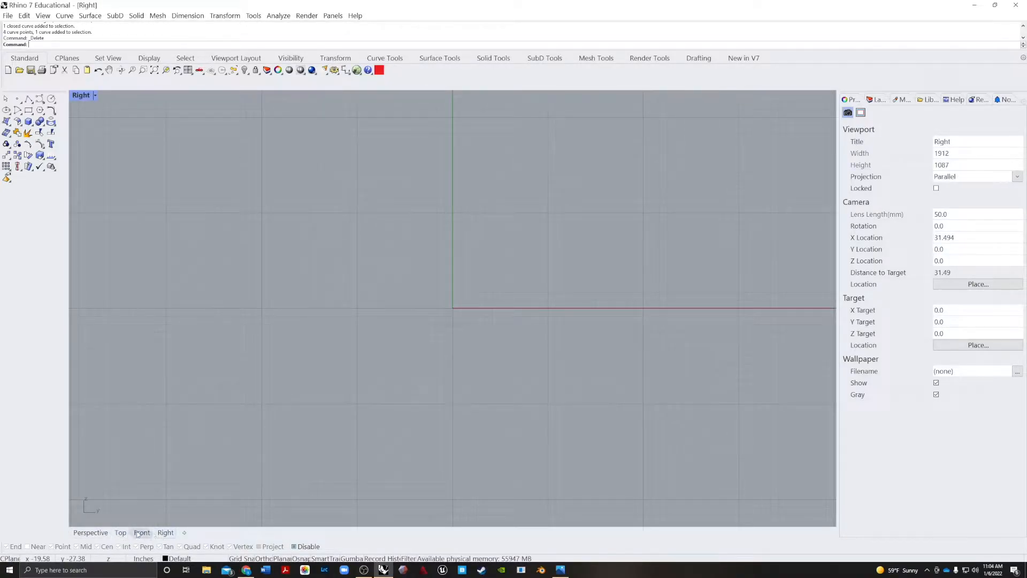
click(183, 534)
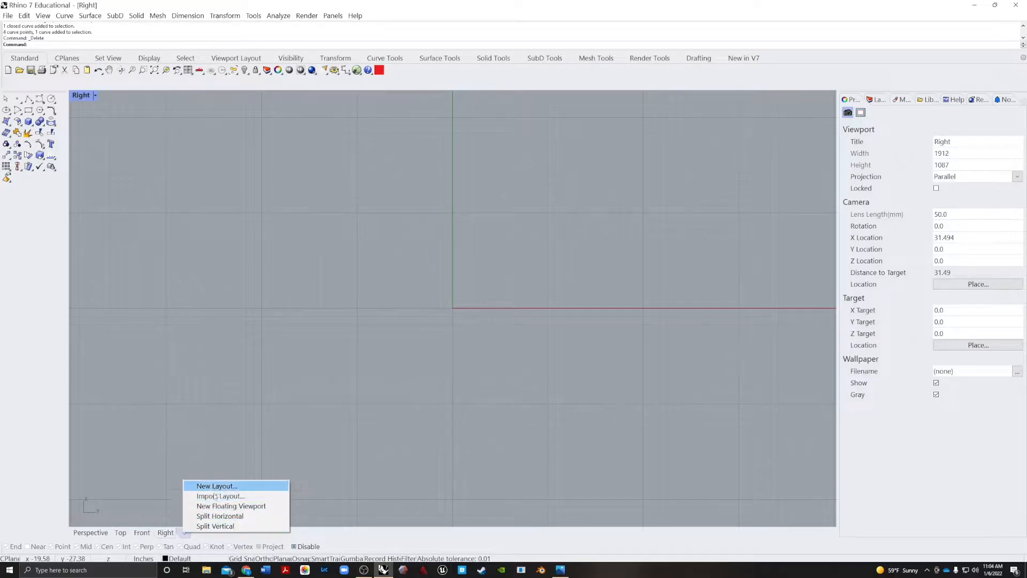
click(121, 532)
click(90, 533)
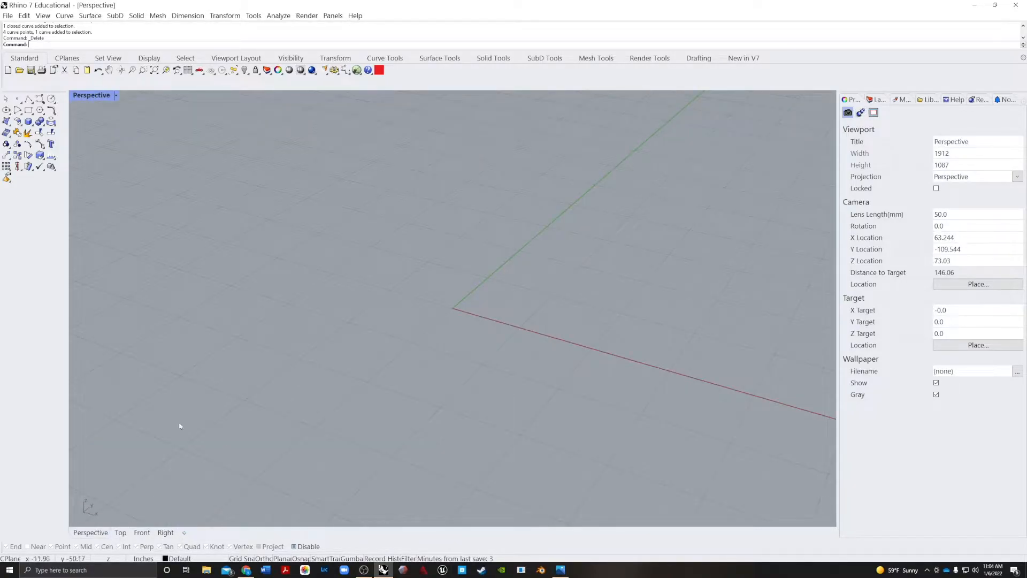
Restore the four-viewport arrangement and enable the object snaps
click(188, 70)
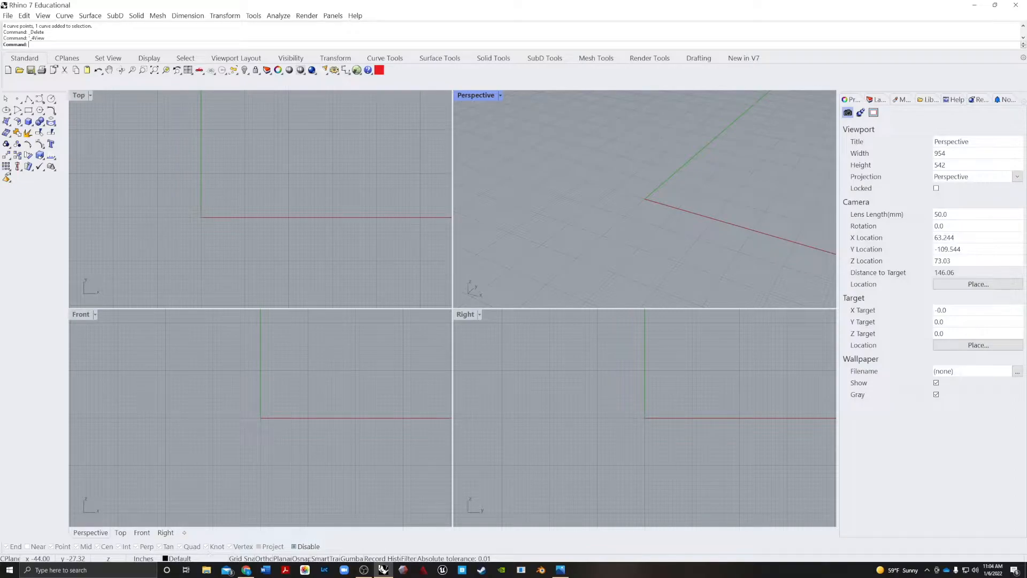
click(295, 546)
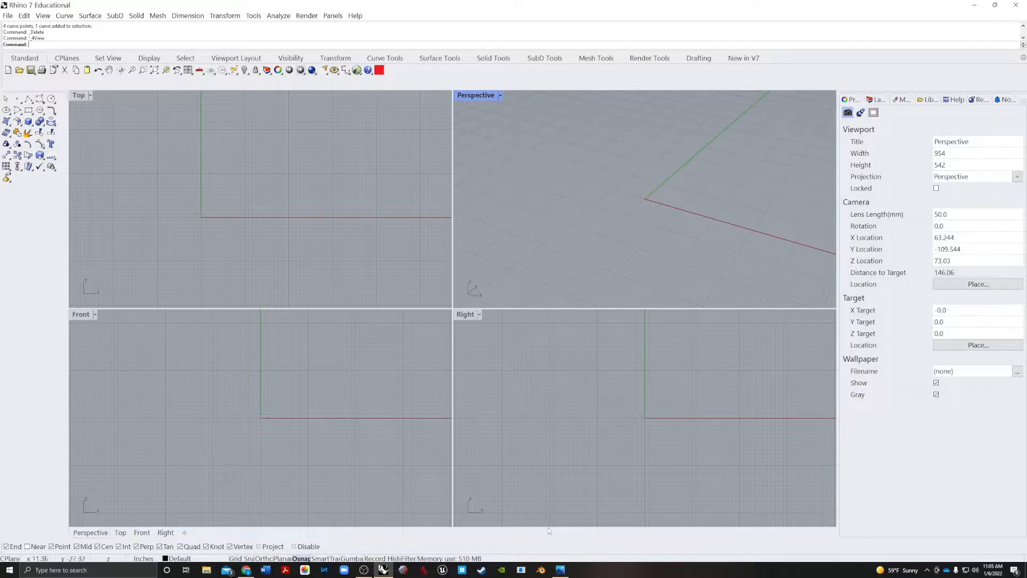
Switch to Photos to examine the screenshot of the Mac version's interface, and return to Rhino
click(557, 573)
click(1014, 288)
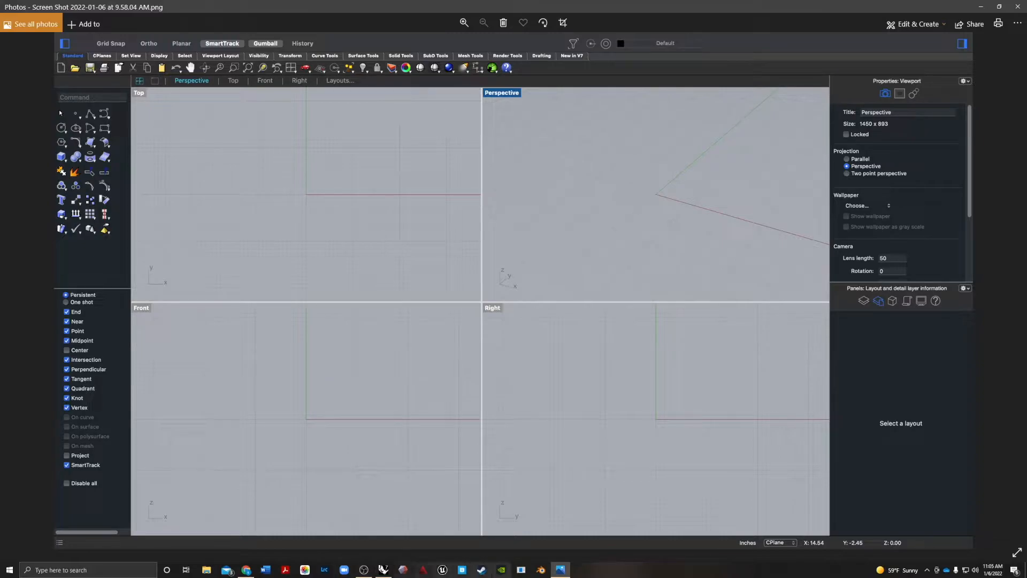
click(564, 570)
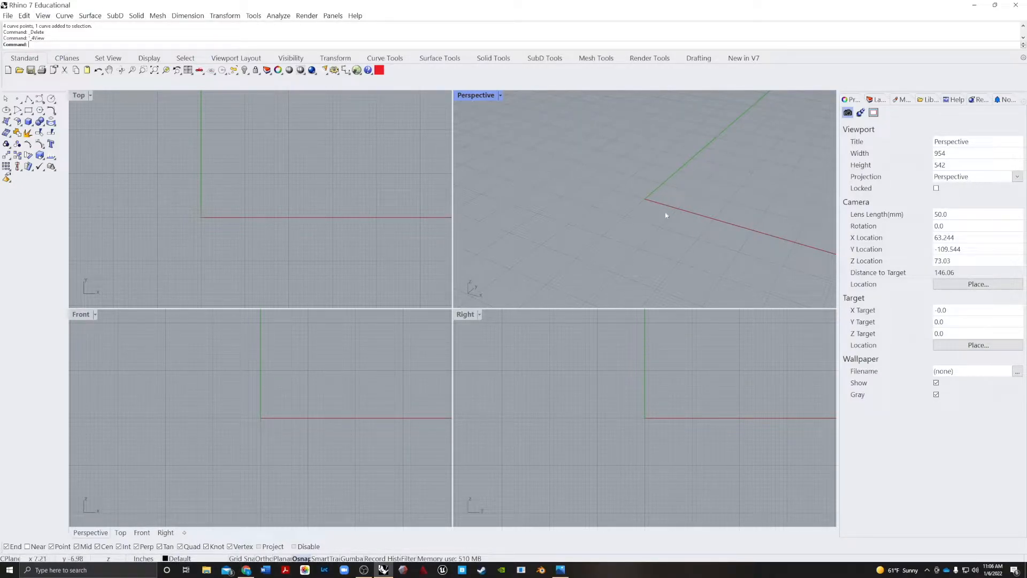
text(Rectangle)
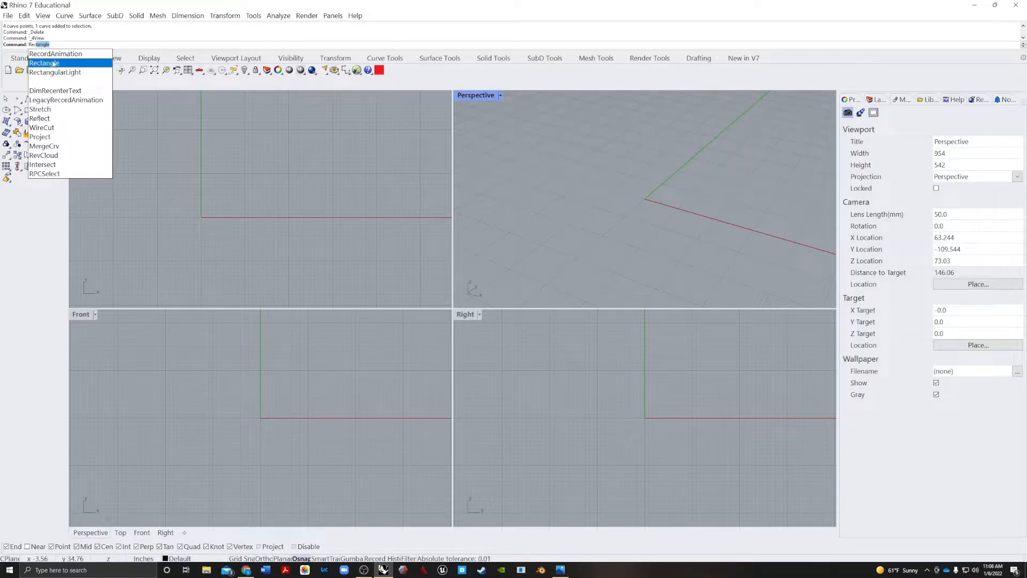
key(Return)
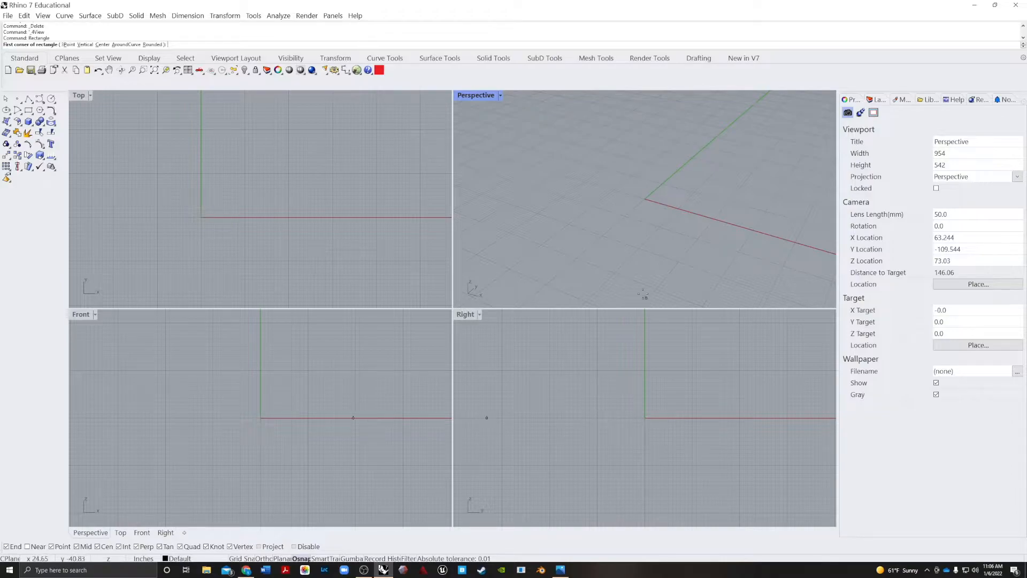
key(Escape)
Switch to Photos, examine the Mac screenshots of command autocompletion and the viewport context menu, and return to Rhino
click(560, 570)
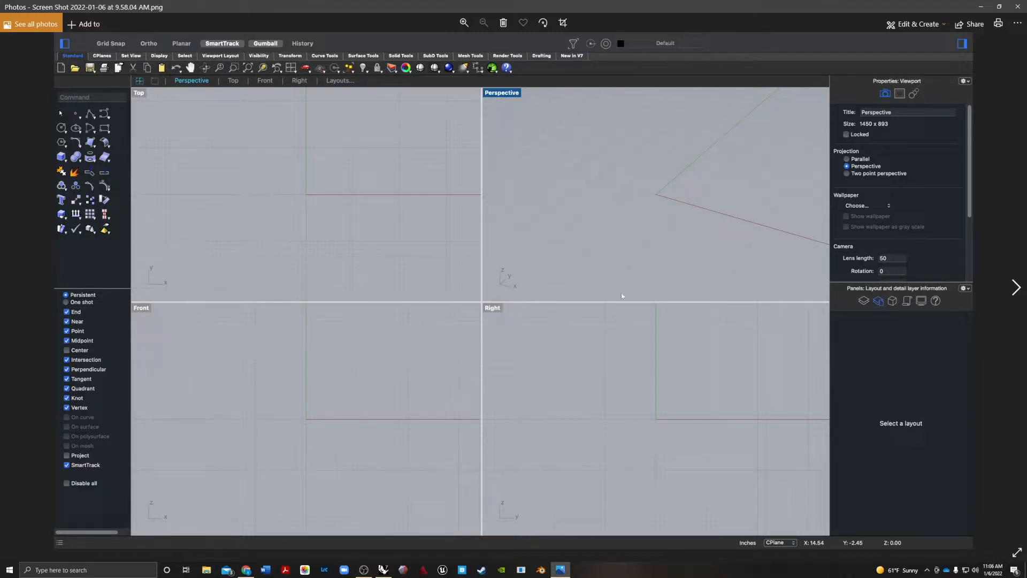
click(1015, 287)
click(1015, 287)
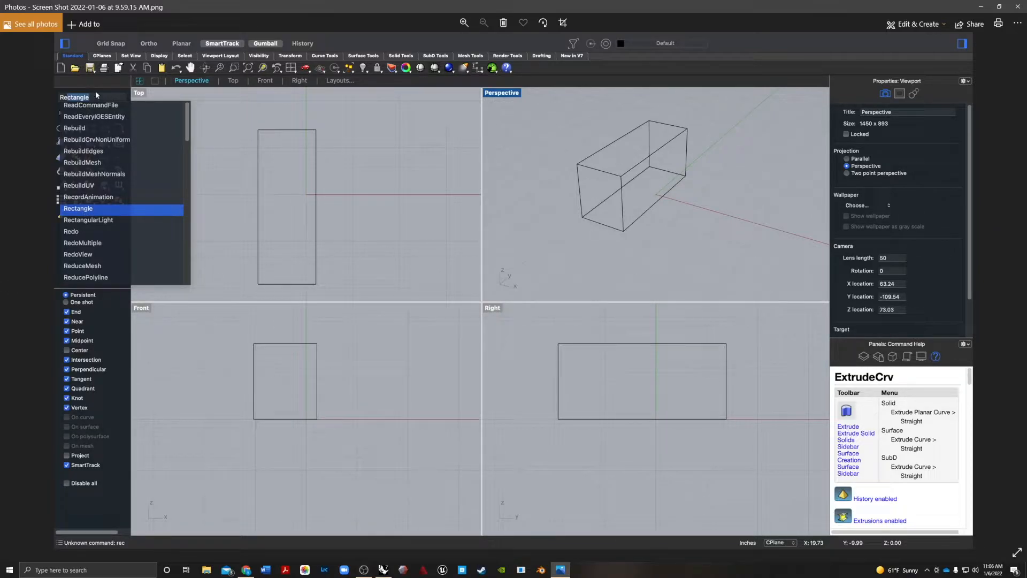
click(11, 287)
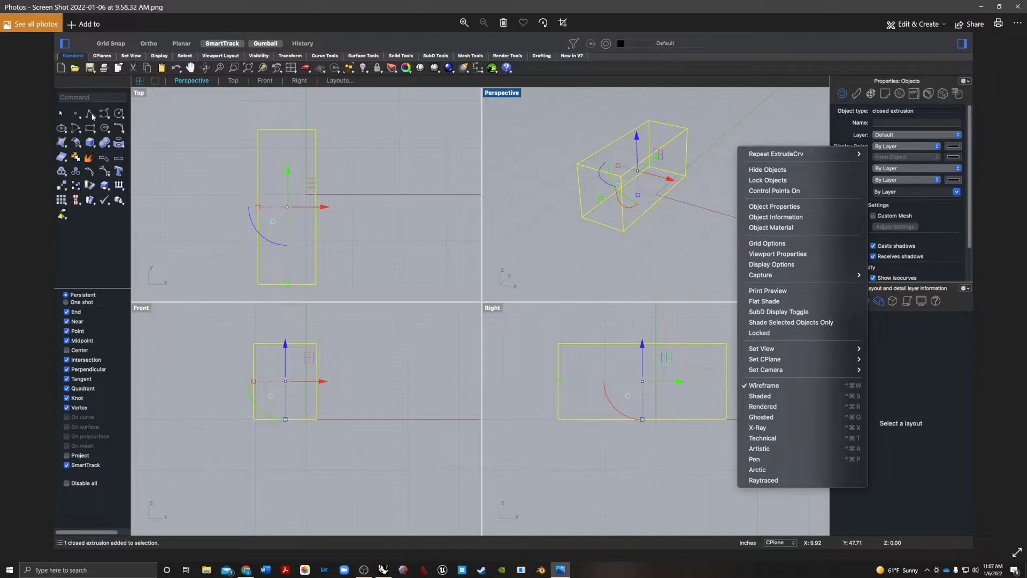
click(981, 7)
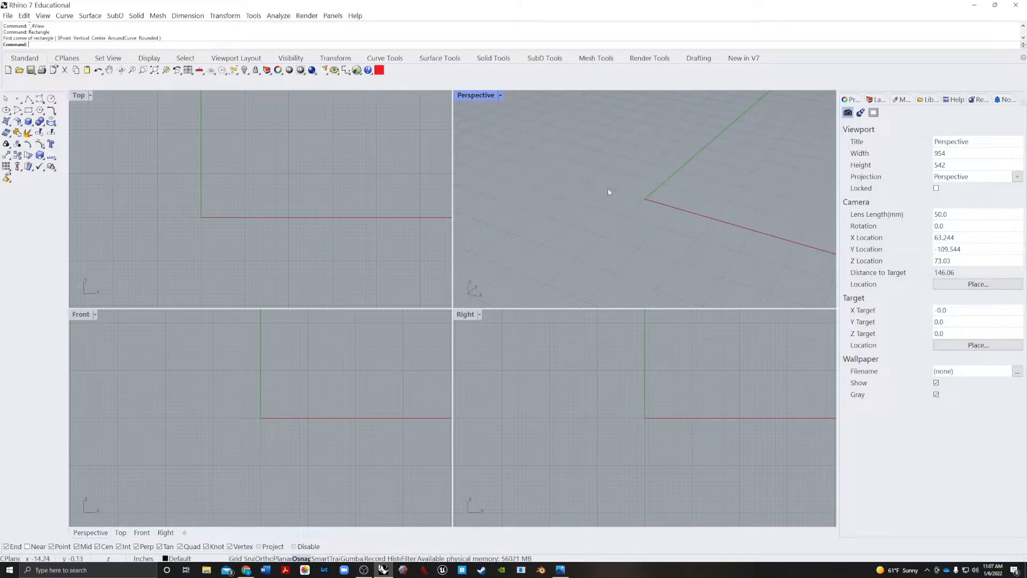
key(Return)
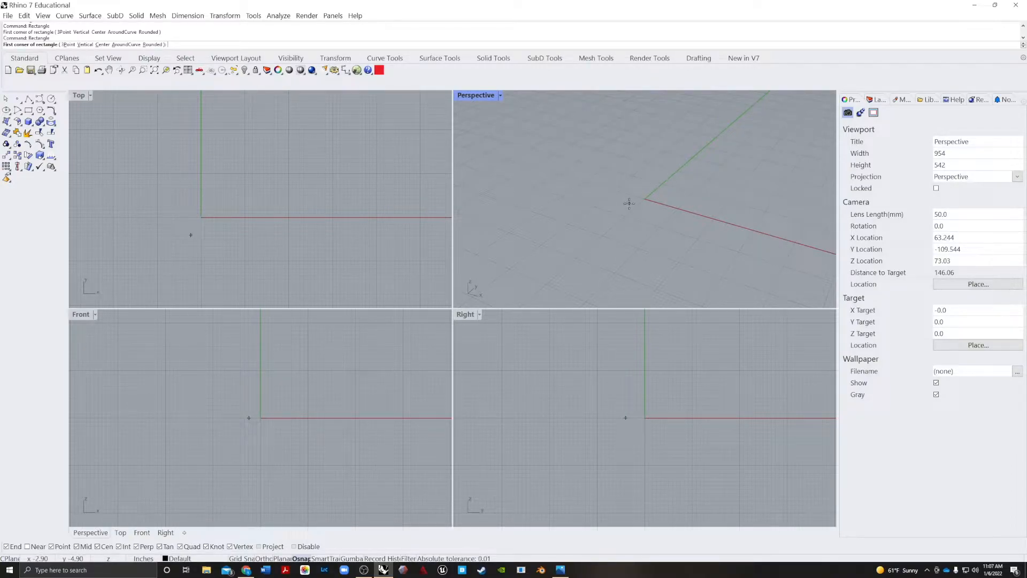
key(Escape)
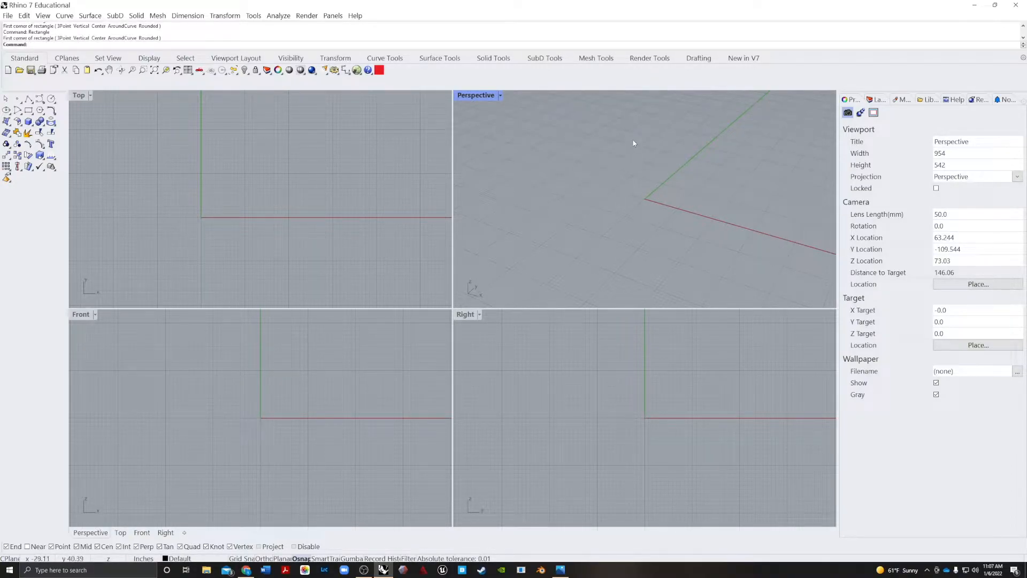
key(Return)
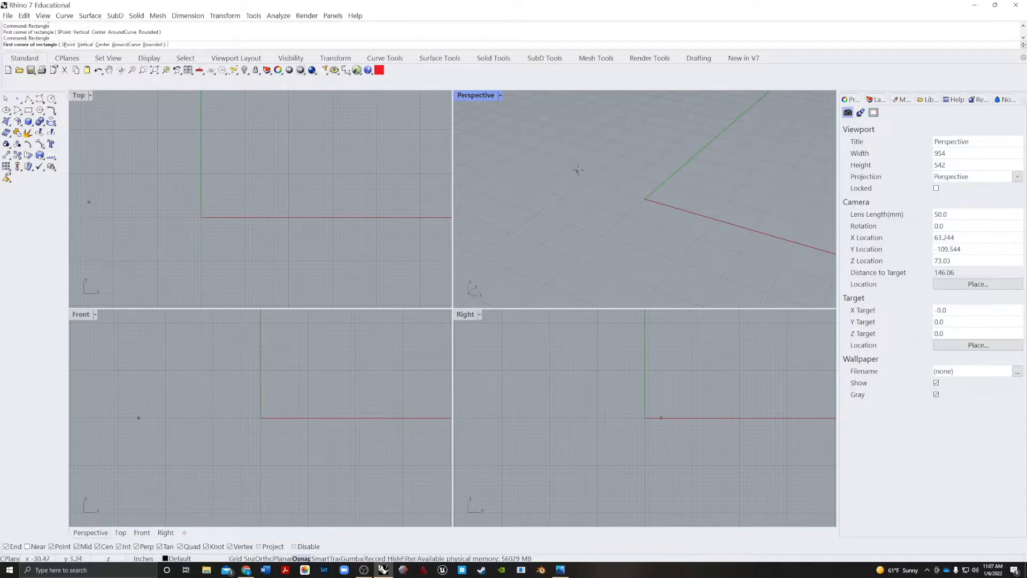
key(Escape)
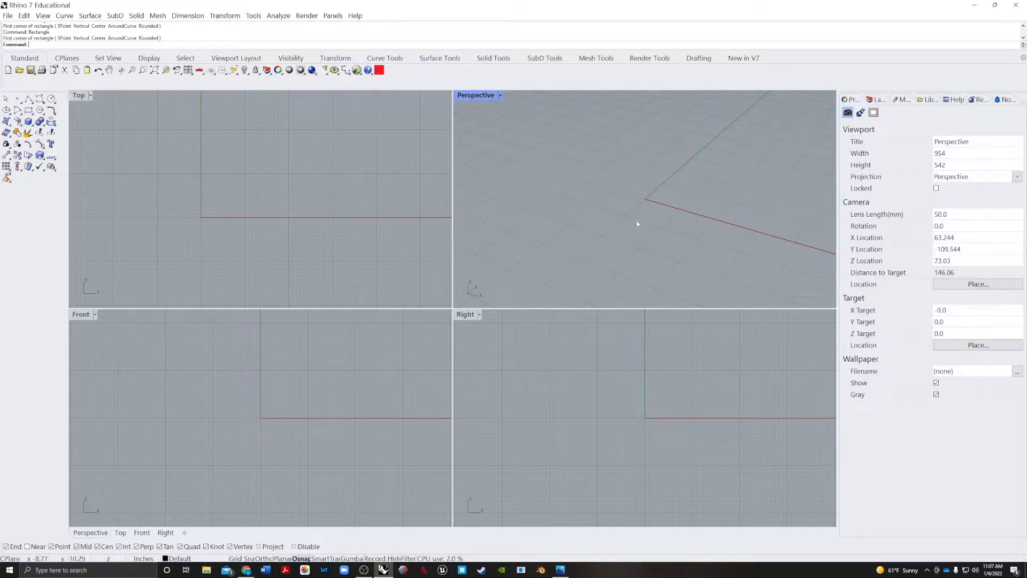
Draw a freehand rectangle just above the red axis in the Top viewport and delete it
right_click(641, 201)
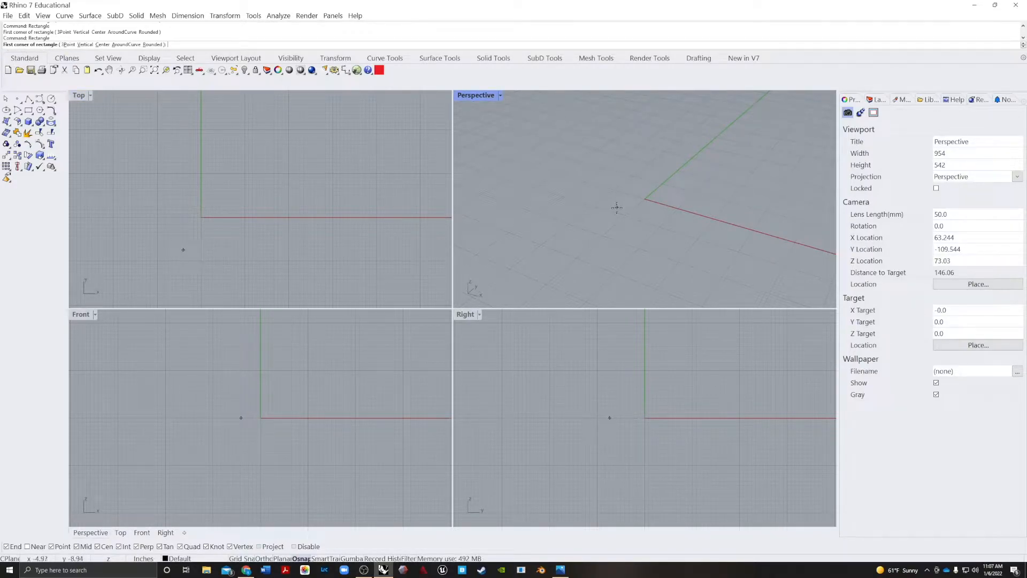
click(213, 204)
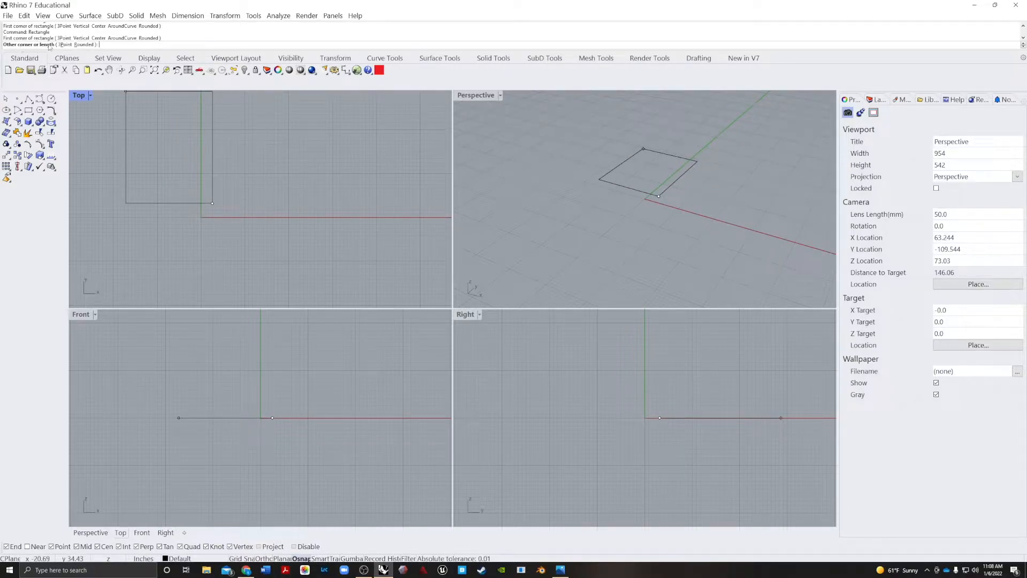
click(319, 112)
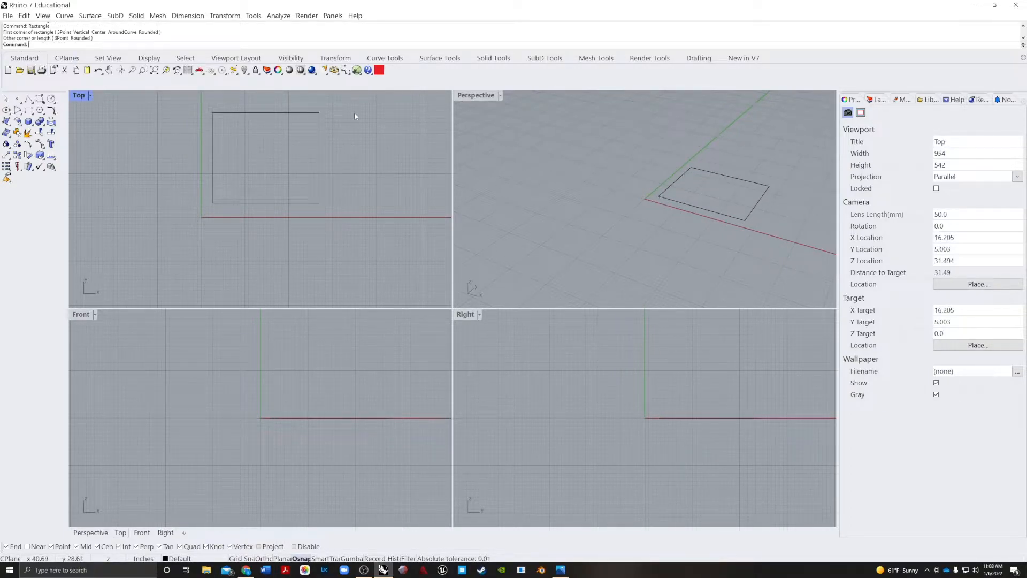
key(Delete)
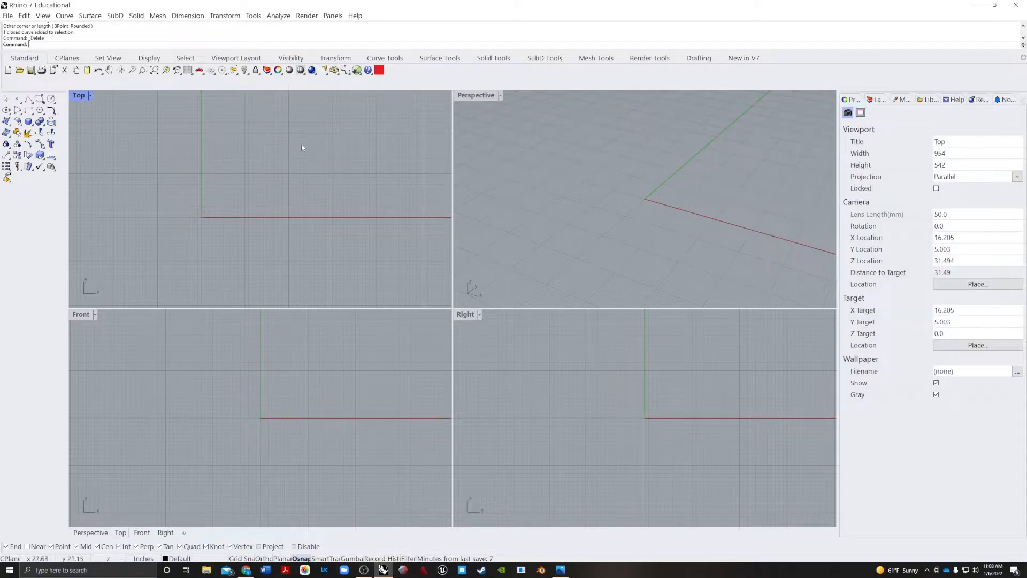
Draw a rectangle with a length of 12" and a width of 16" near the origin in the Top viewport
key(Return)
click(209, 203)
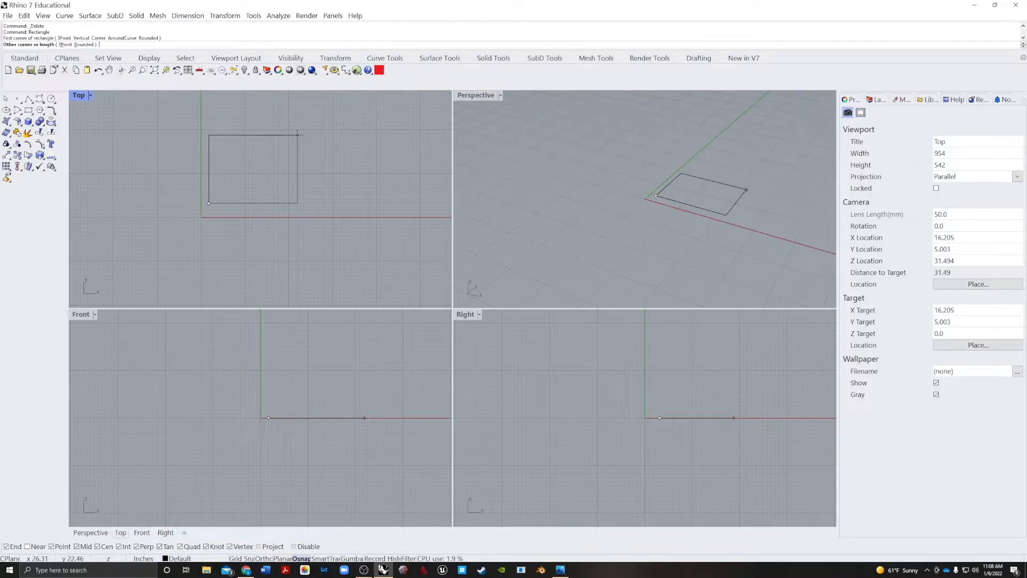
text(12)
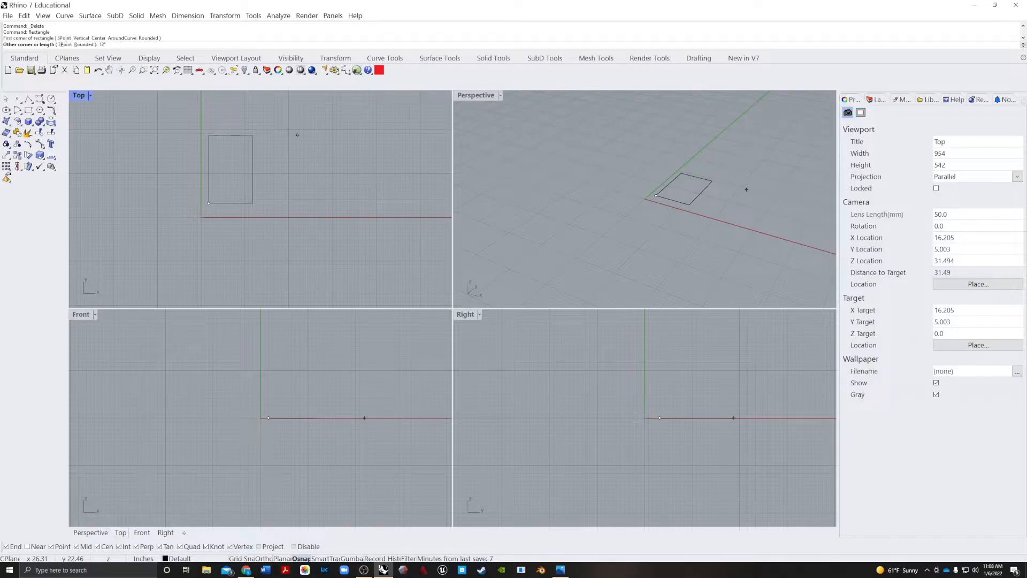
key(Return)
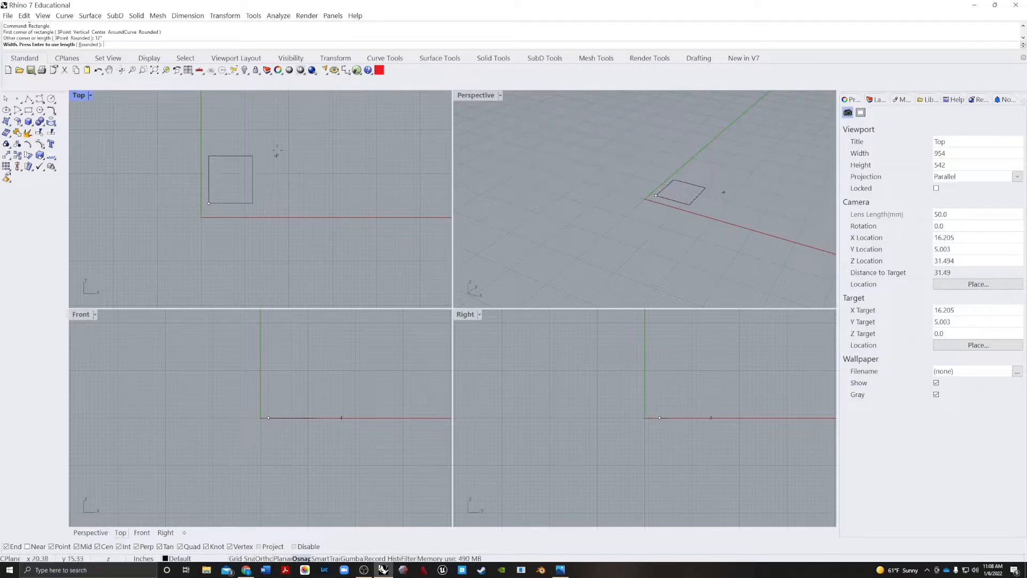
scroll(243, 209, up, 5)
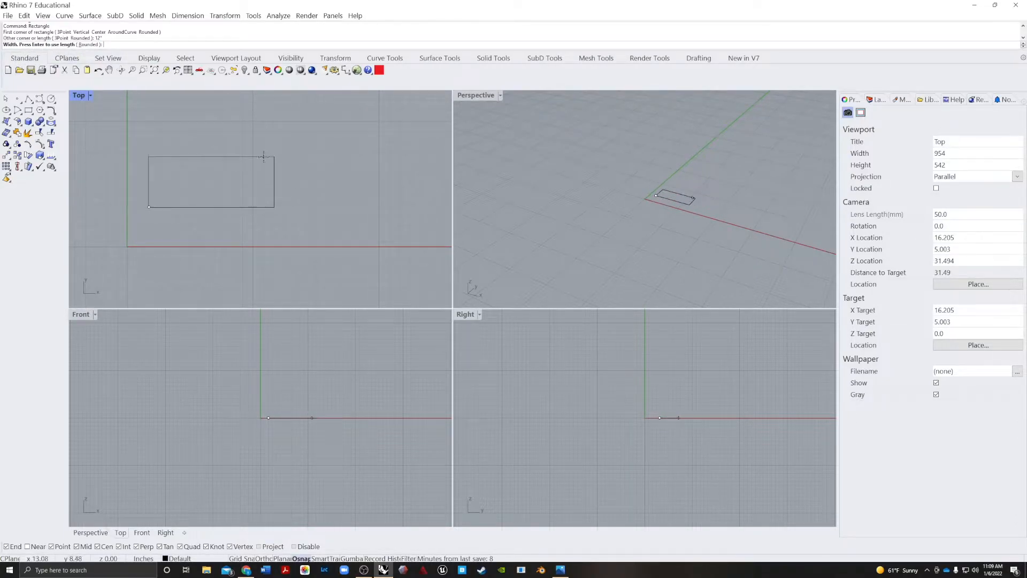
text(16)
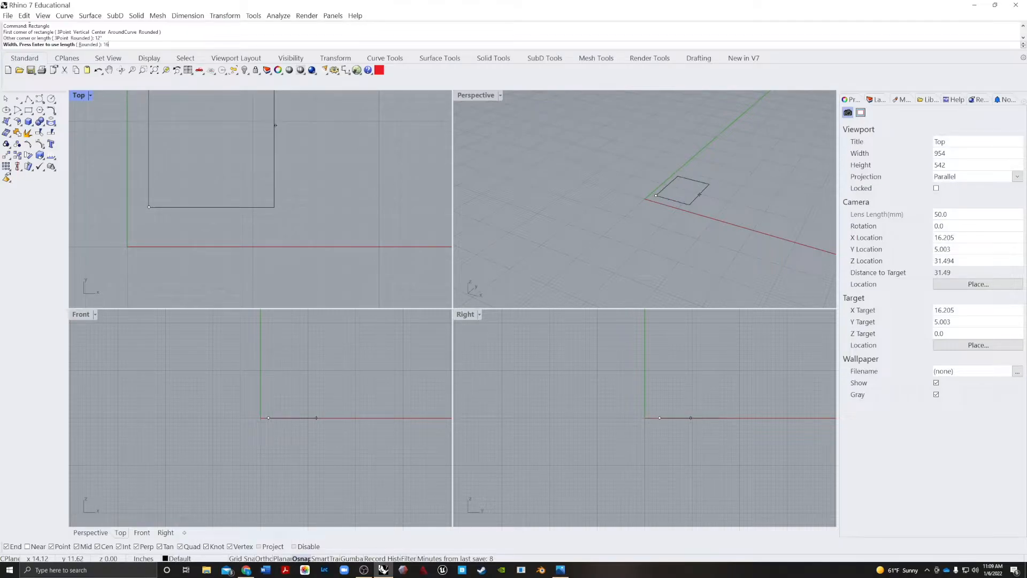
key(Return)
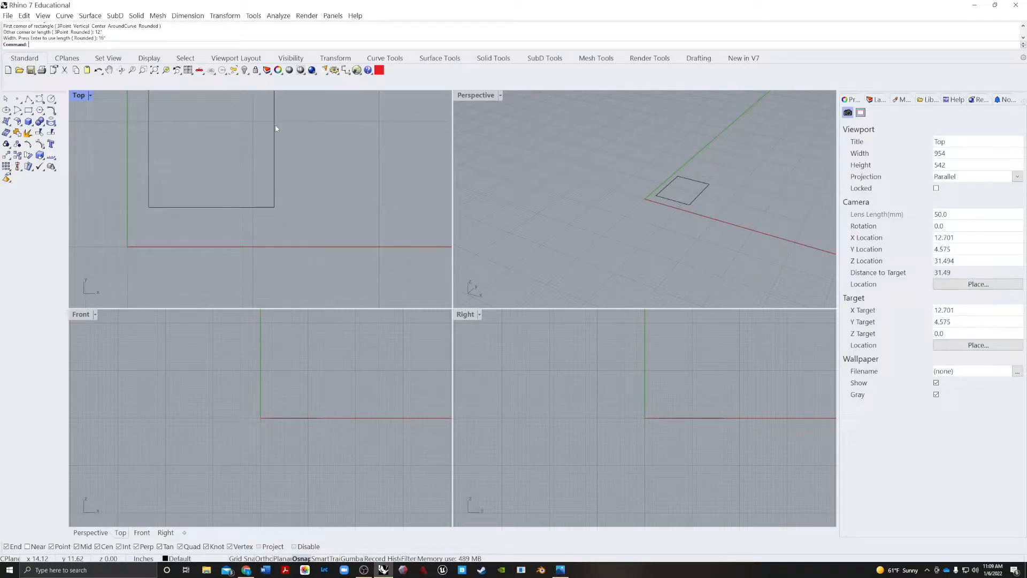
scroll(281, 182, down, 5)
right_drag(273, 180, 232, 217)
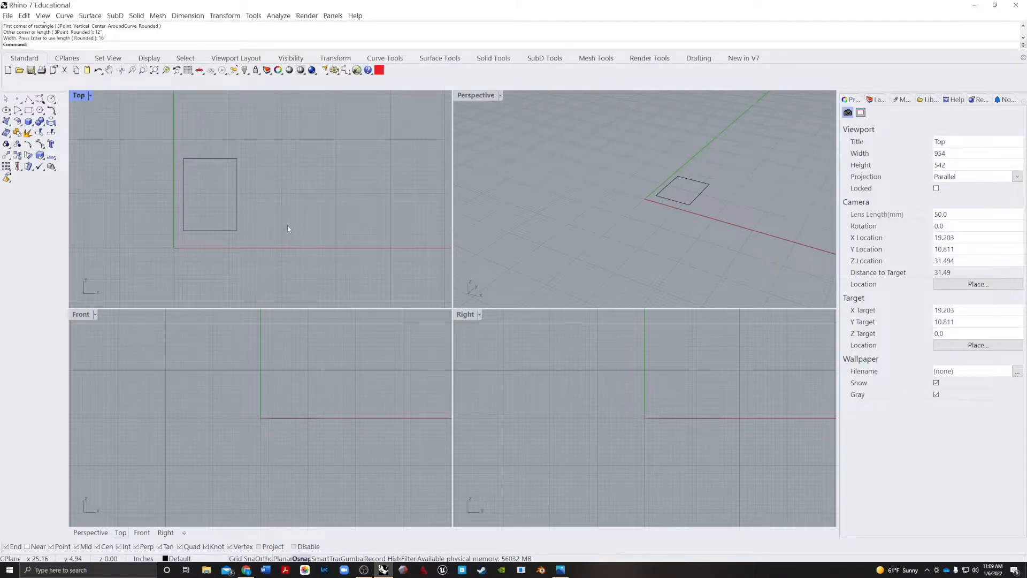
Draw a second rectangle with a length of 1' and a width of 16" beside the first in the Top viewport, and delete it
key(Return)
click(264, 231)
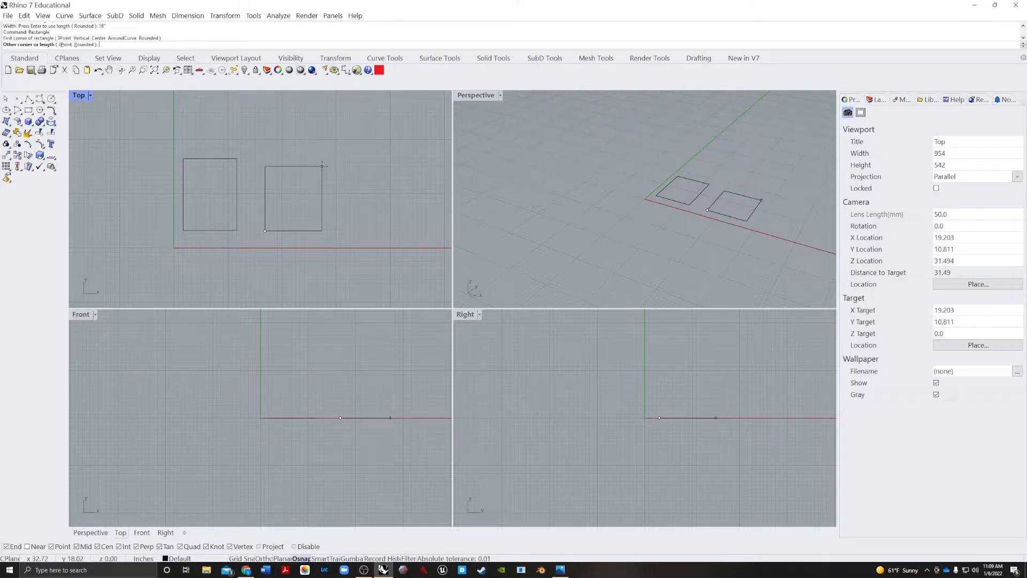
text(1)
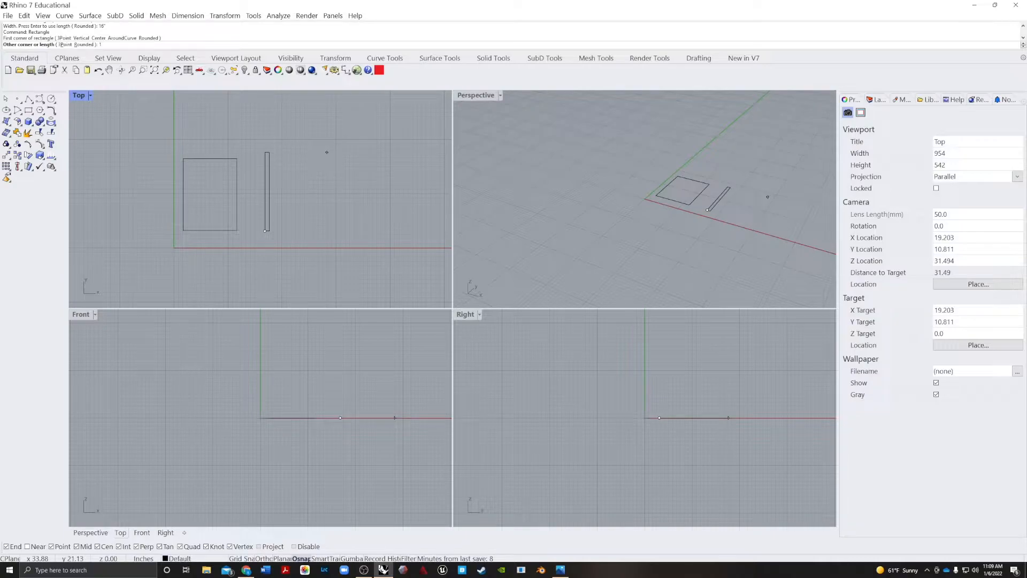
text(0)
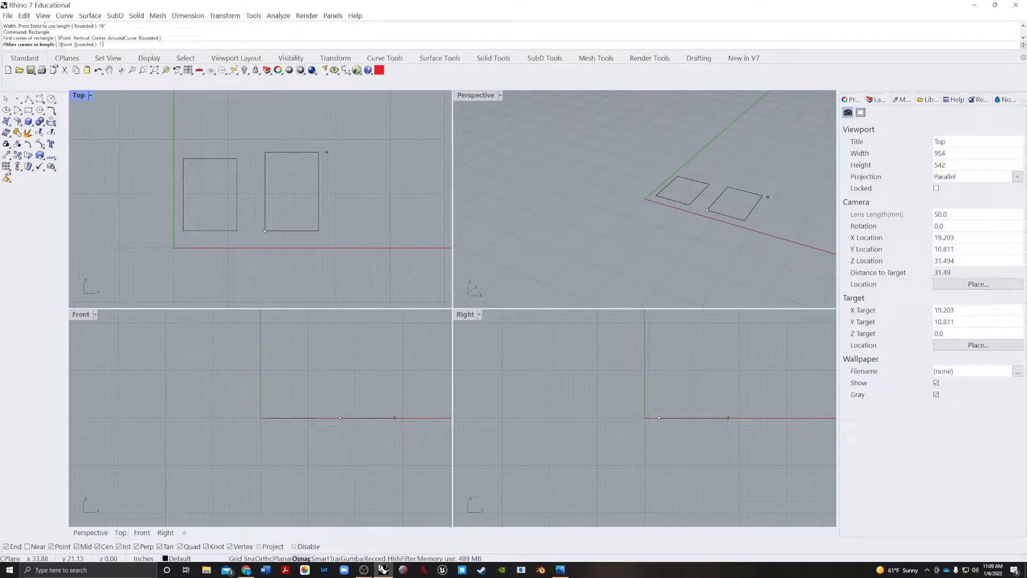
text(')
key(Return)
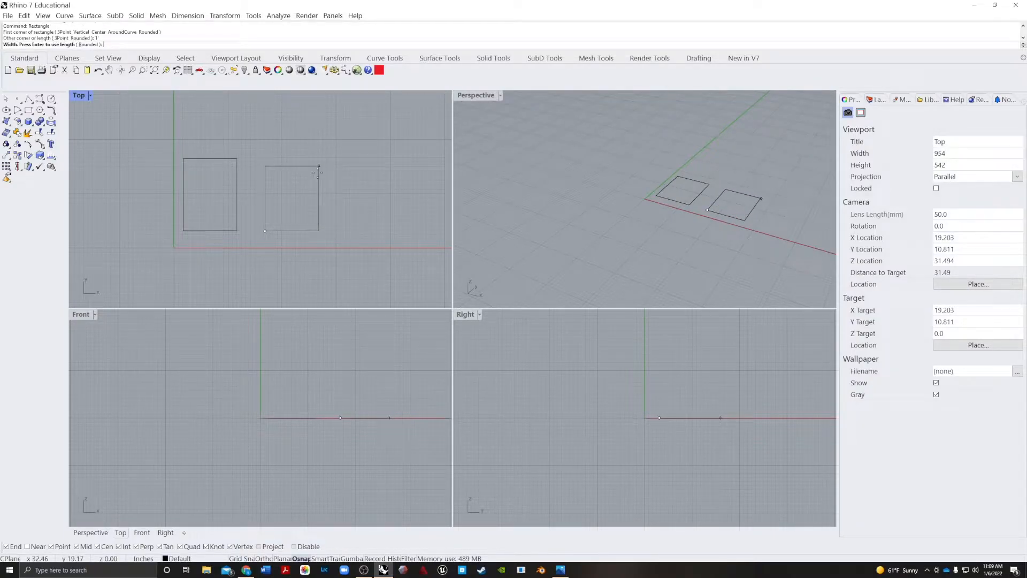
text(16')
key(Return)
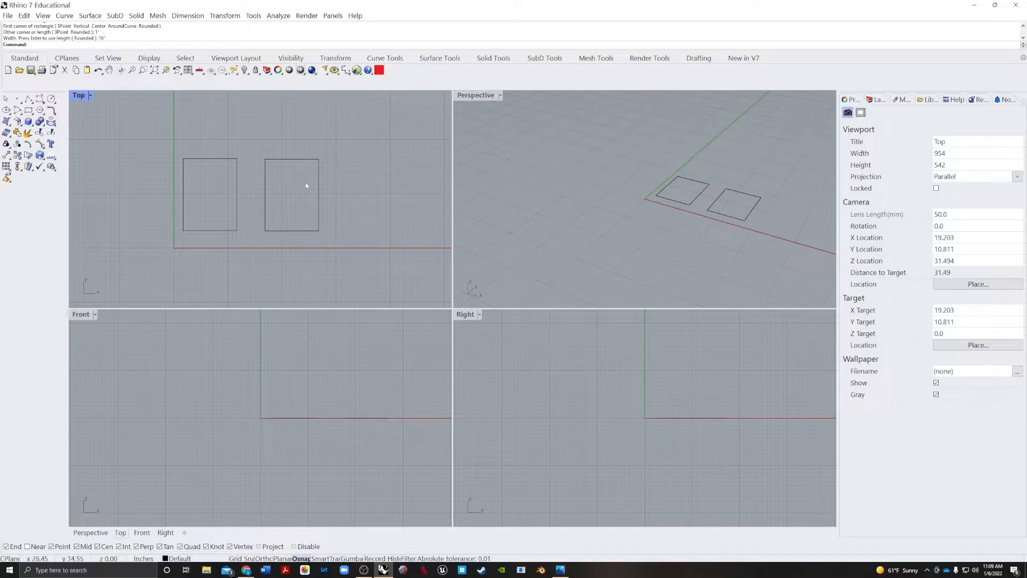
click(303, 160)
key(Delete)
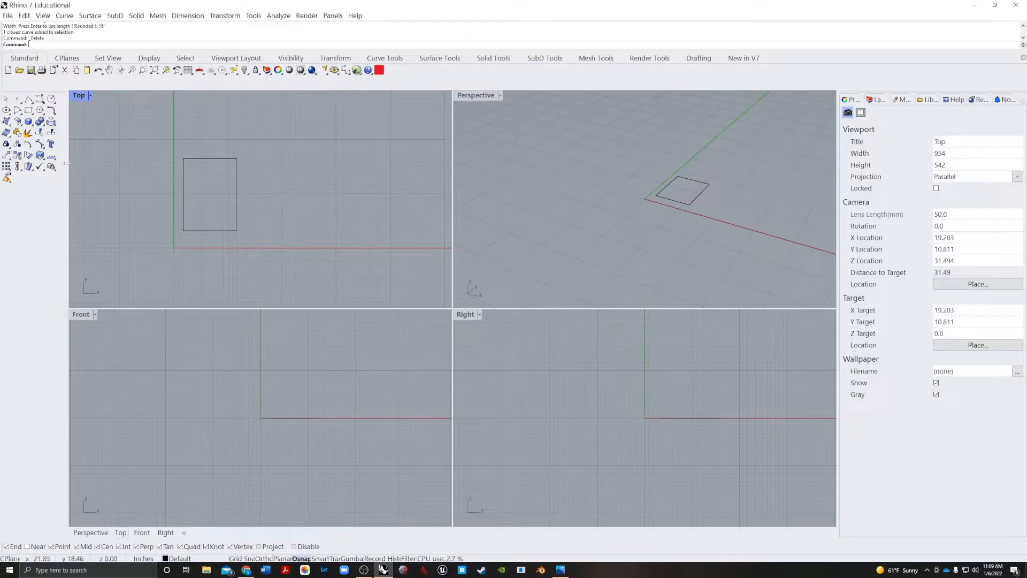
Practise zooming and panning around the geometry in the Top, Front and Right viewports
scroll(198, 177, up, 5)
scroll(201, 201, down, 5)
scroll(202, 209, up, 4)
scroll(201, 210, up, 3)
scroll(203, 214, down, 4)
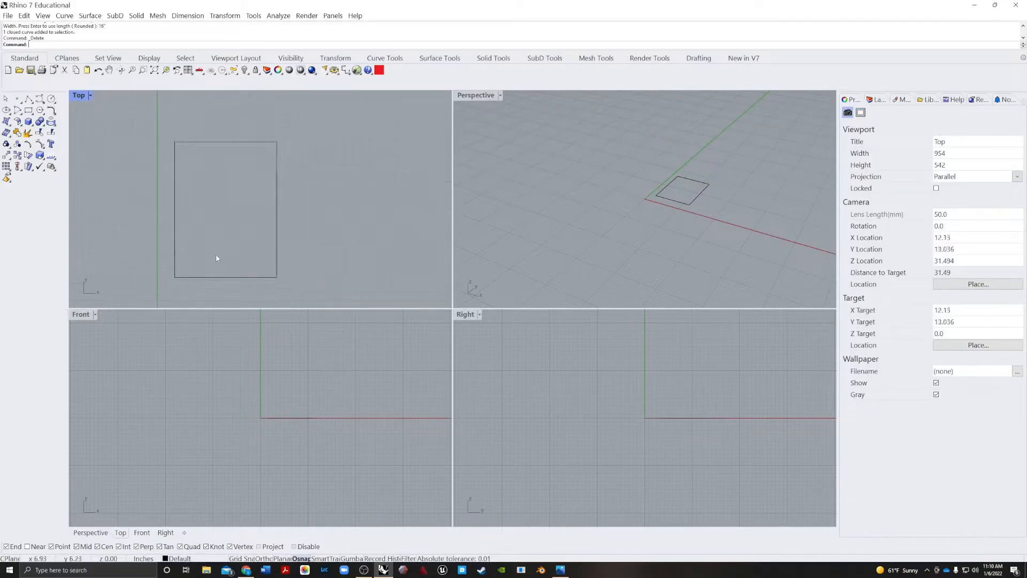
scroll(305, 397, up, 3)
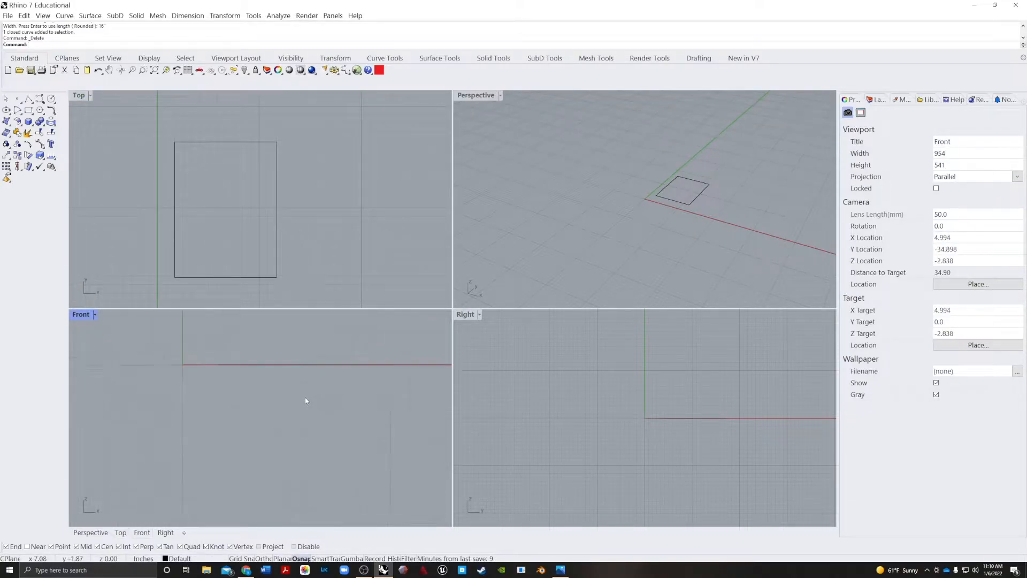
right_drag(206, 216, 286, 265)
right_drag(243, 392, 190, 400)
right_drag(729, 399, 606, 392)
scroll(605, 390, up, 9)
scroll(605, 390, down, 9)
scroll(607, 391, up, 8)
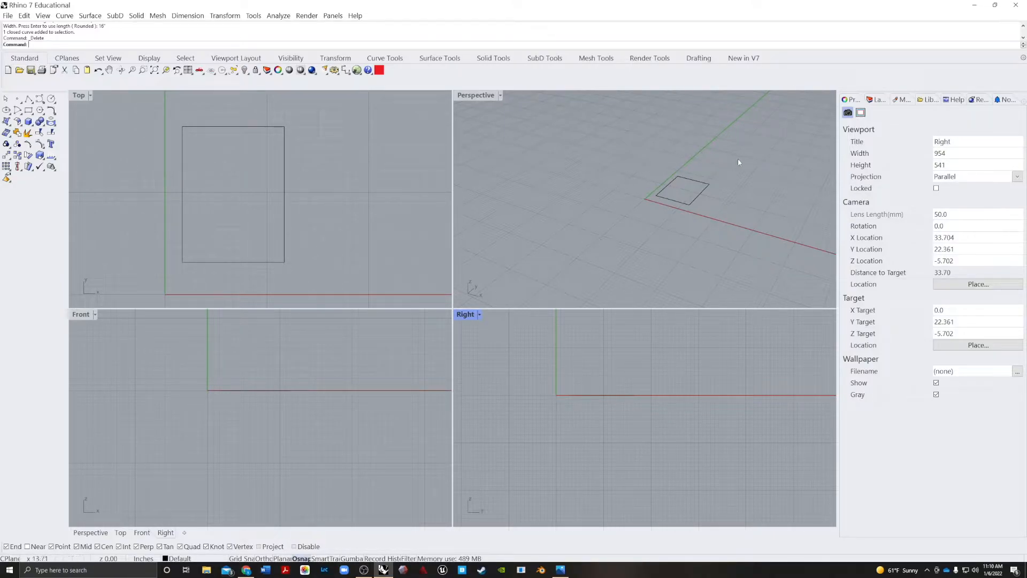
Orbit, zoom and pan the Perspective viewport to examine the rectangle from several angles
right_drag(700, 168, 702, 186)
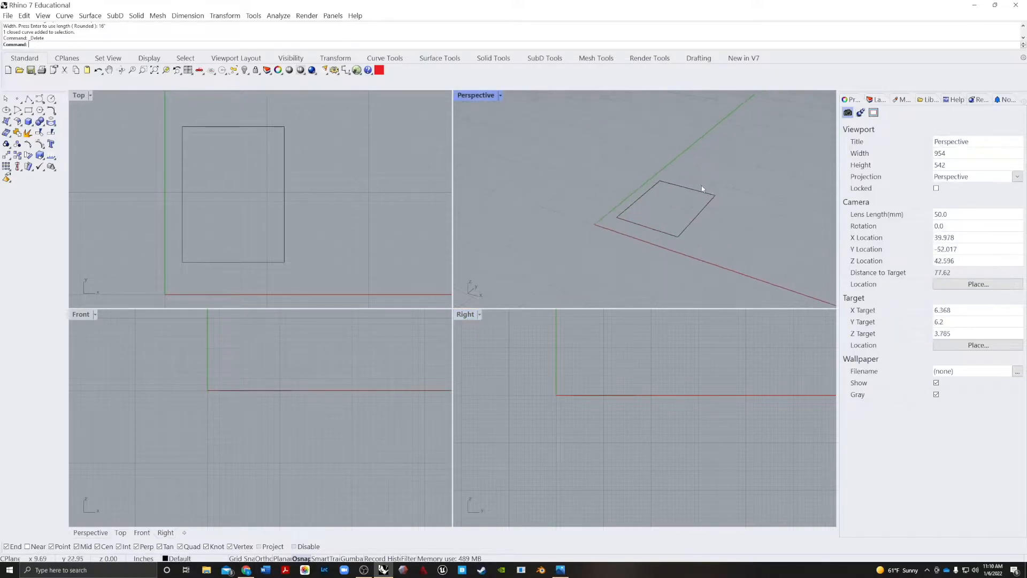
scroll(695, 203, up, 3)
scroll(695, 214, down, 3)
scroll(687, 226, up, 4)
scroll(687, 226, up, 3)
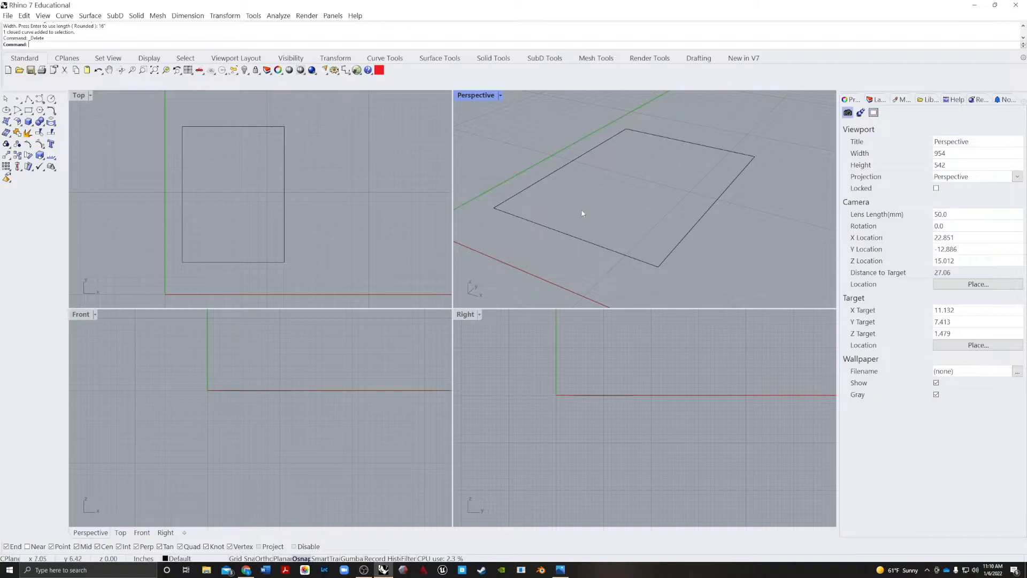
right_drag(578, 204, 512, 216)
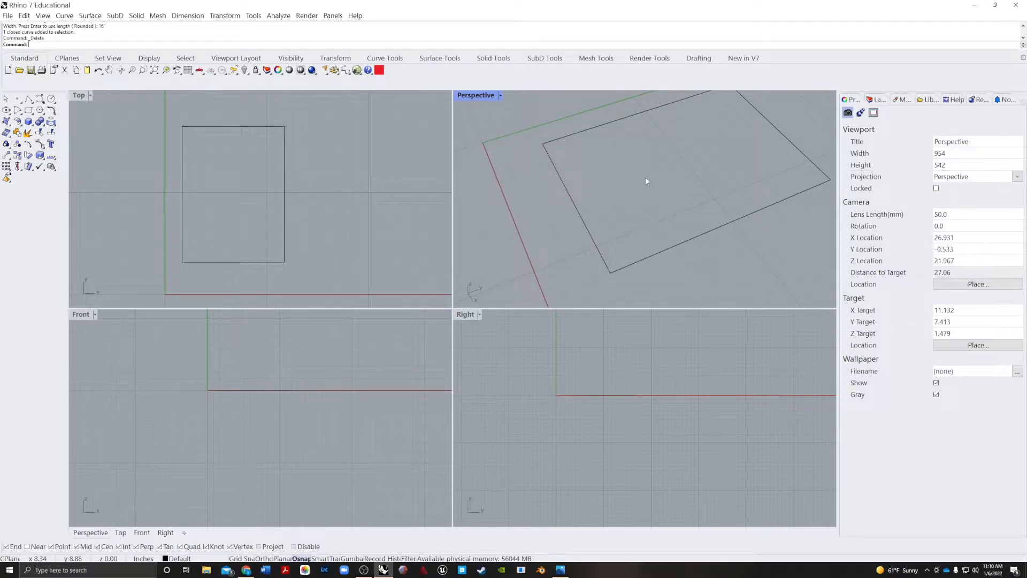
shift+right_drag(734, 163, 599, 235)
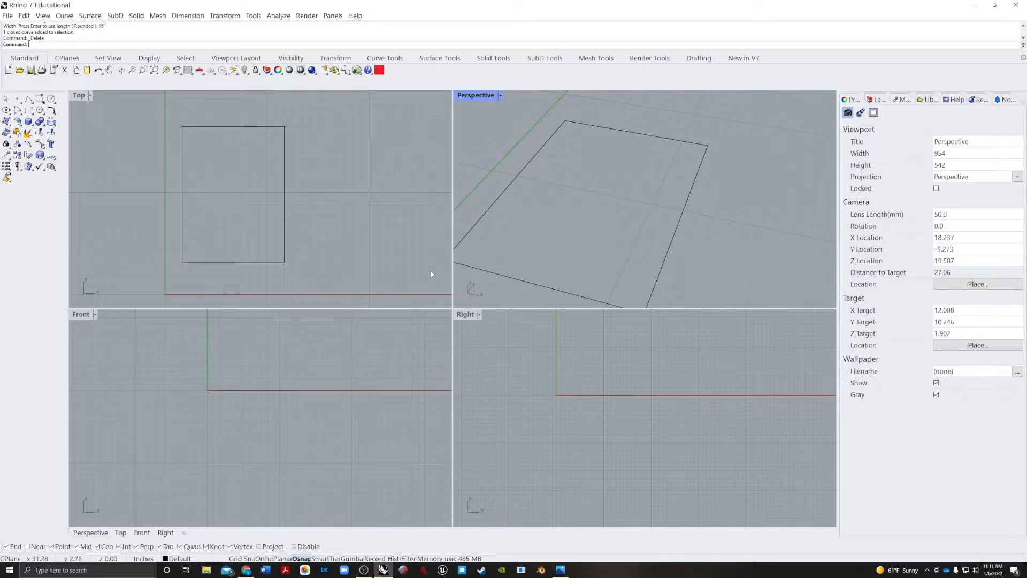
shift+right_drag(474, 246, 557, 242)
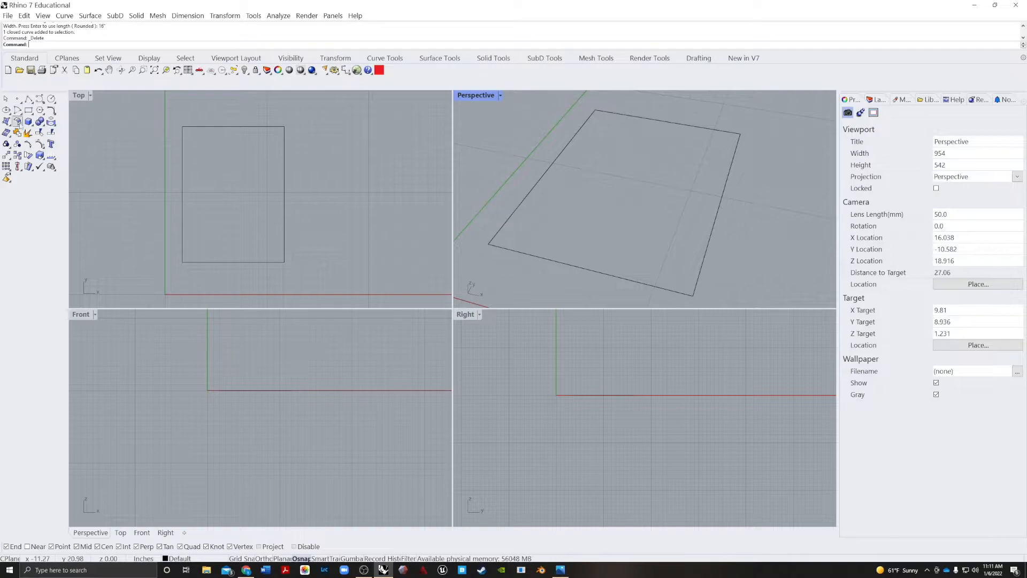
scroll(314, 204, down, 3)
scroll(314, 201, down, 2)
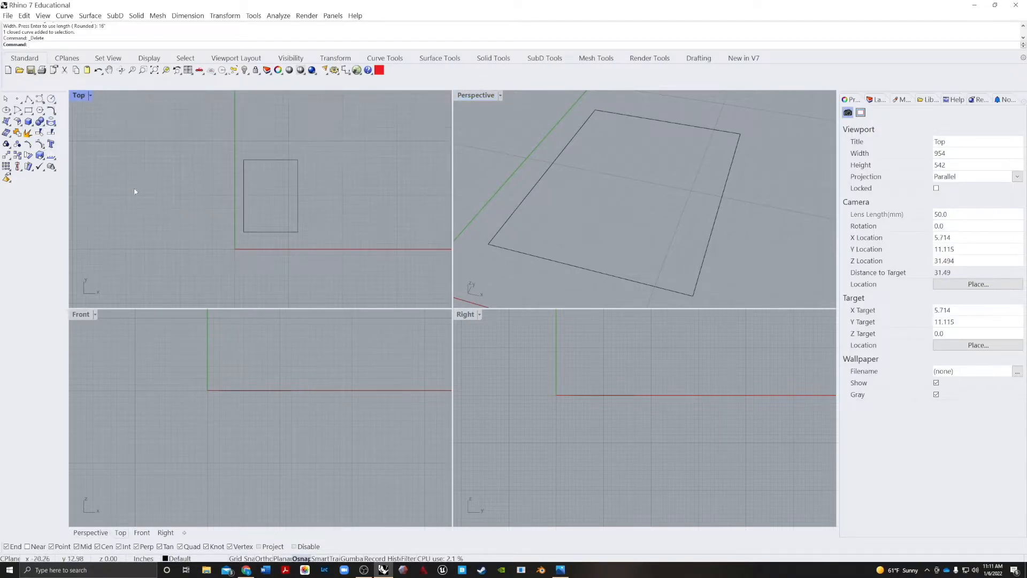
right_drag(356, 206, 295, 195)
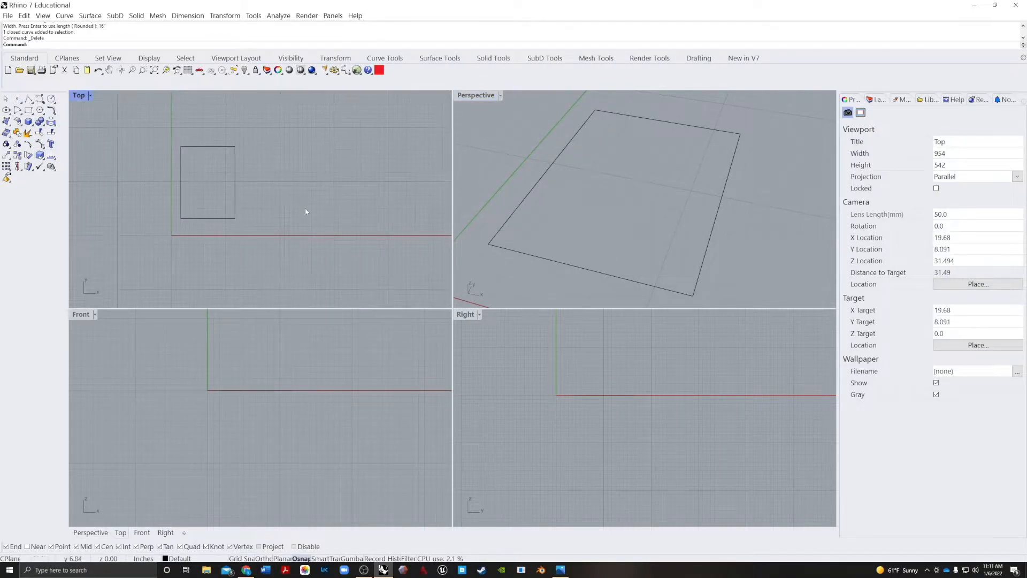
right_drag(287, 224, 252, 217)
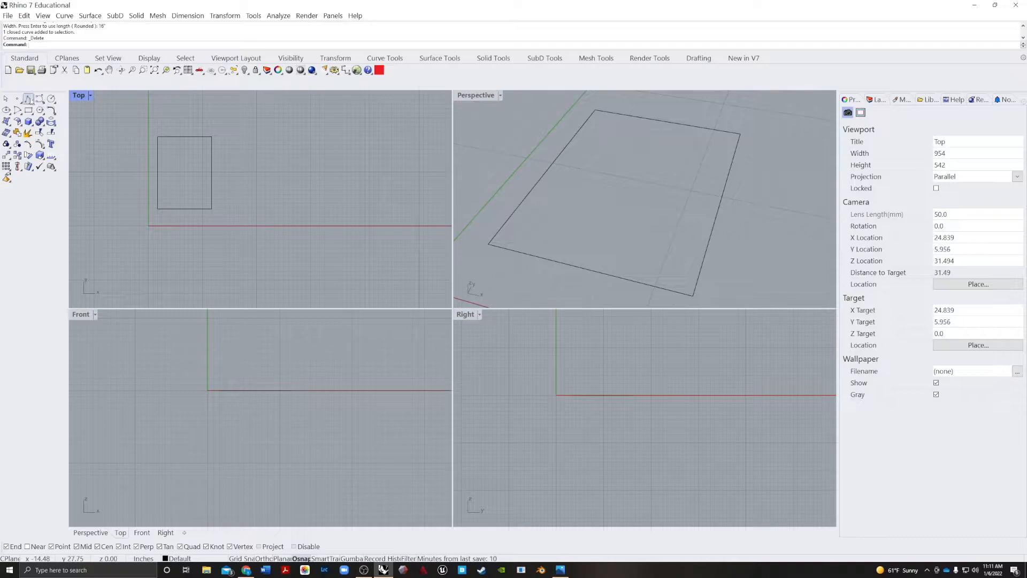
click(29, 100)
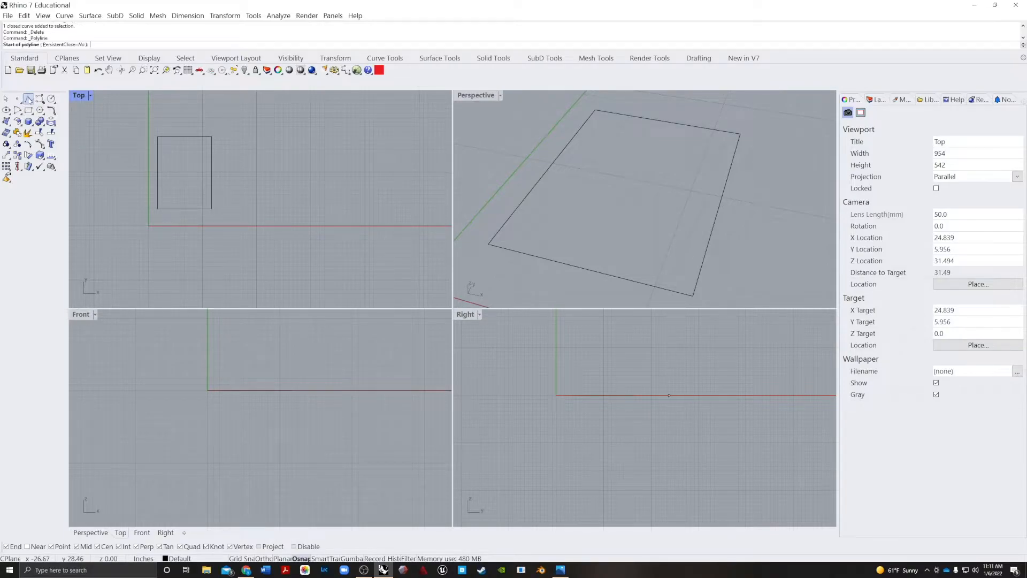
click(197, 263)
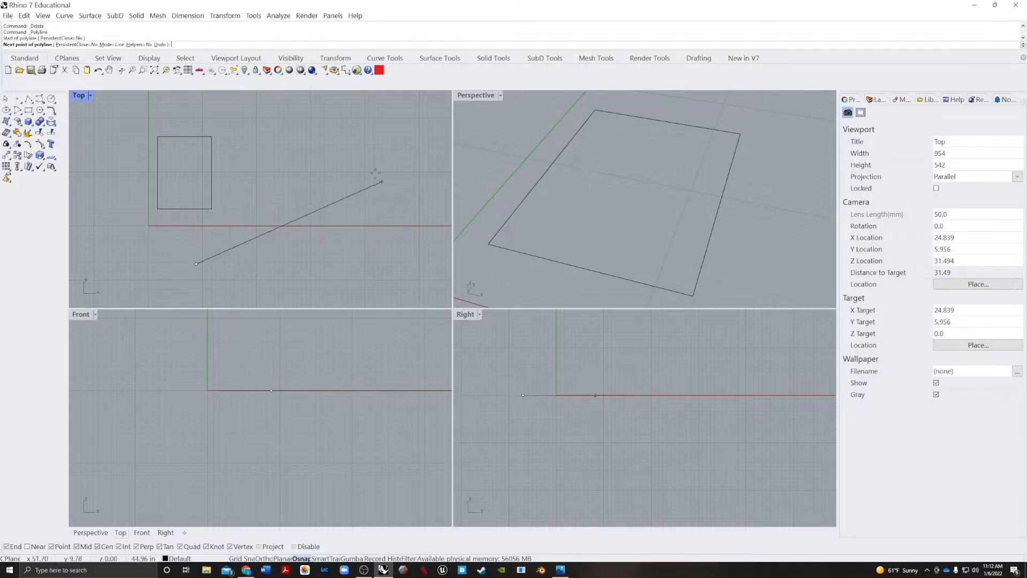
key(Escape)
Start a polyline in the Top viewport beside the rectangle and place its first five points freehand as a zigzag across the red axis
key(Return)
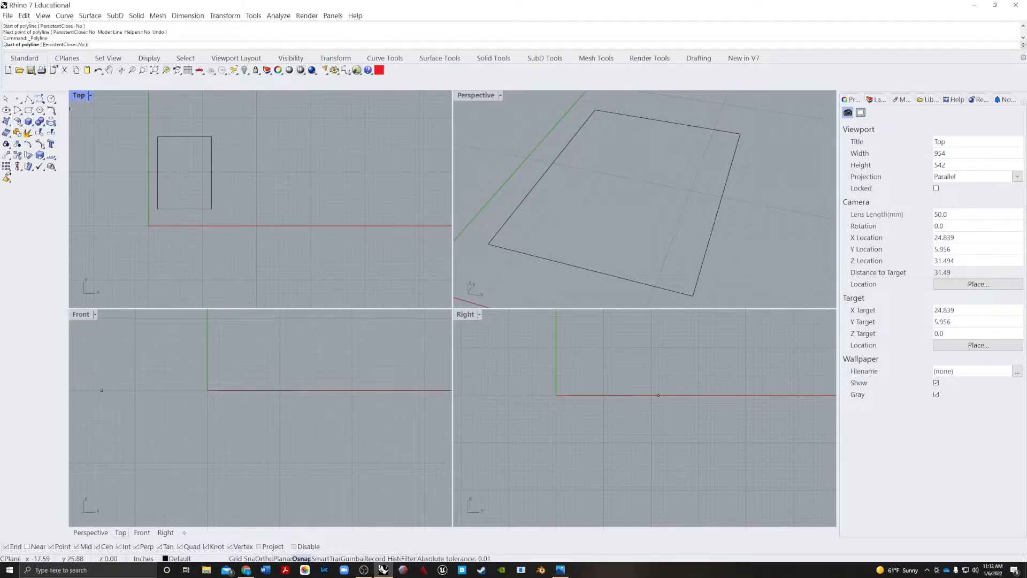
click(223, 253)
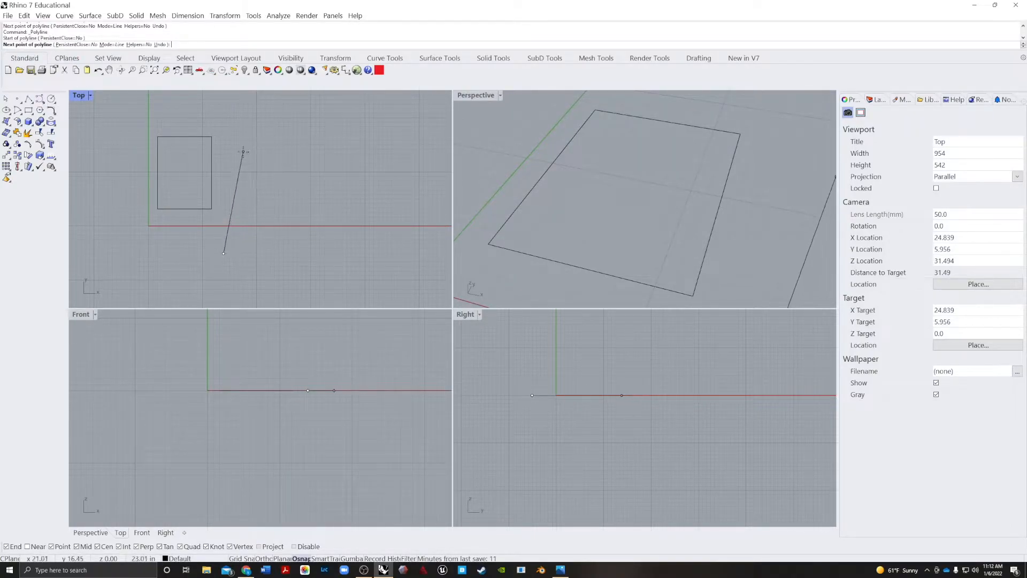
click(243, 125)
click(332, 266)
click(369, 150)
click(296, 132)
Try the Ortho constraint on the polyline's next segment and switch it off again
right_drag(296, 132, 201, 191)
key(F8)
key(End)
key(Down)
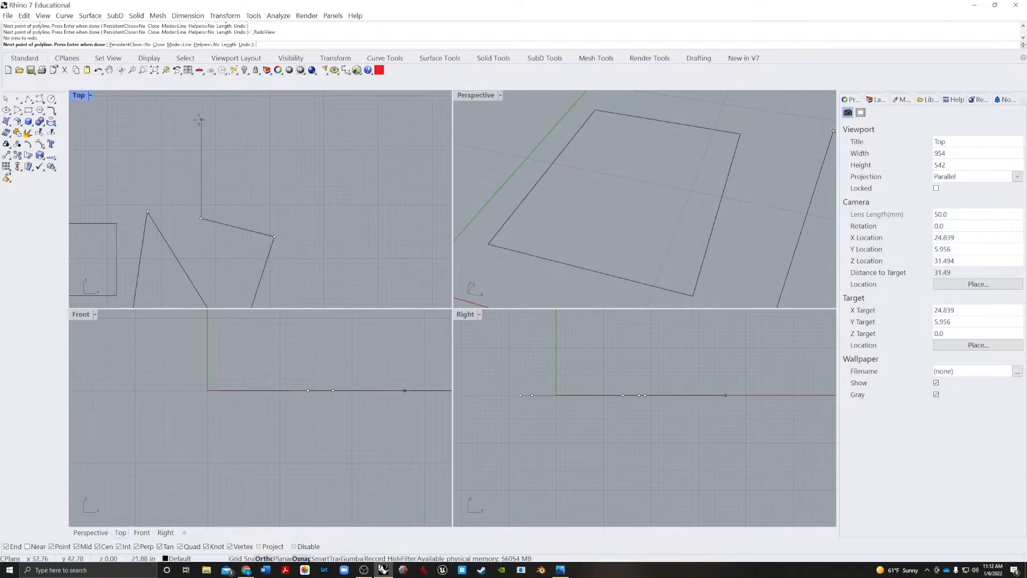
key(F8)
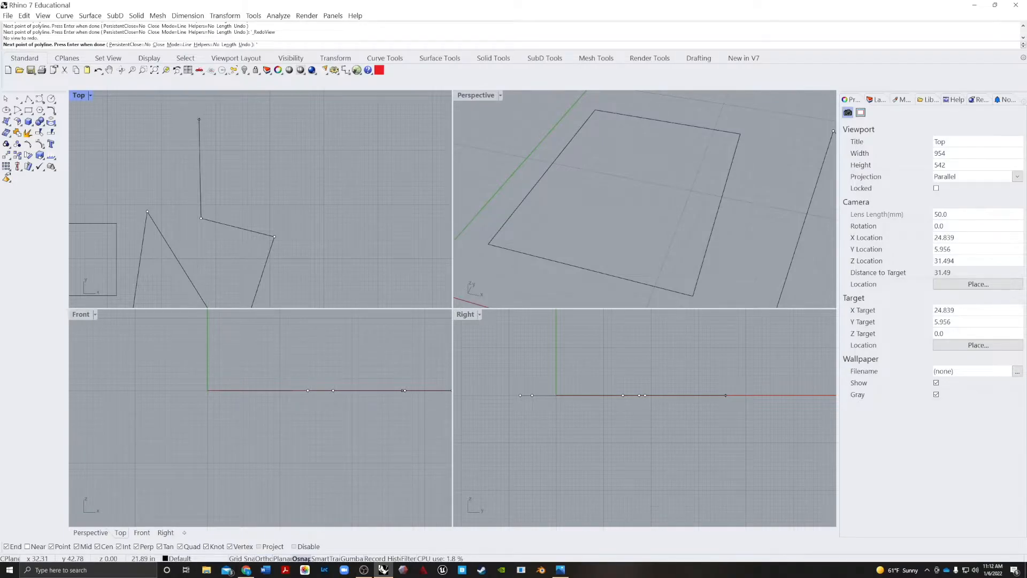
Add two angled polyline segments, each constrained to a length of 12"
key(BackSpace)
text(12")
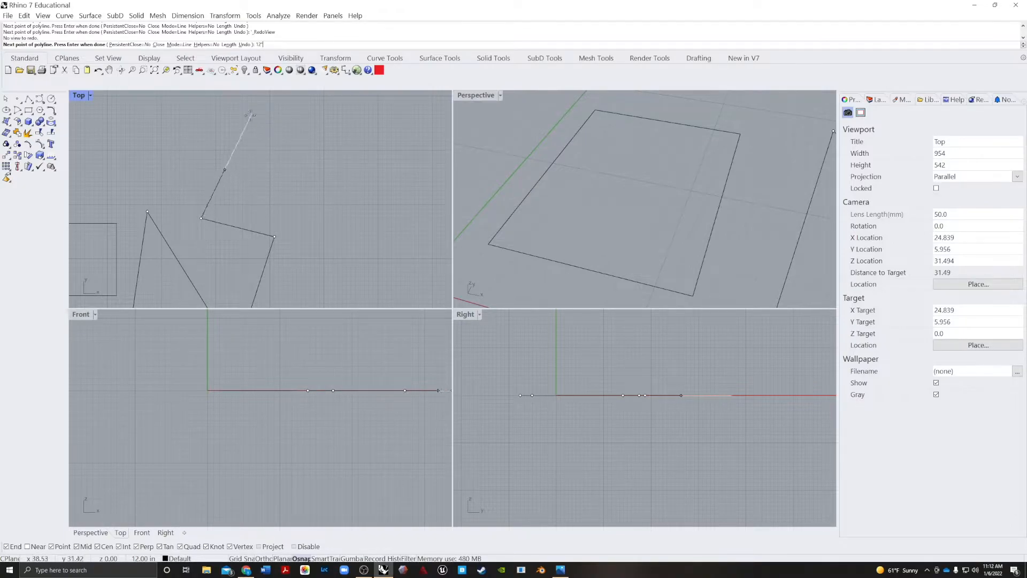
click(289, 150)
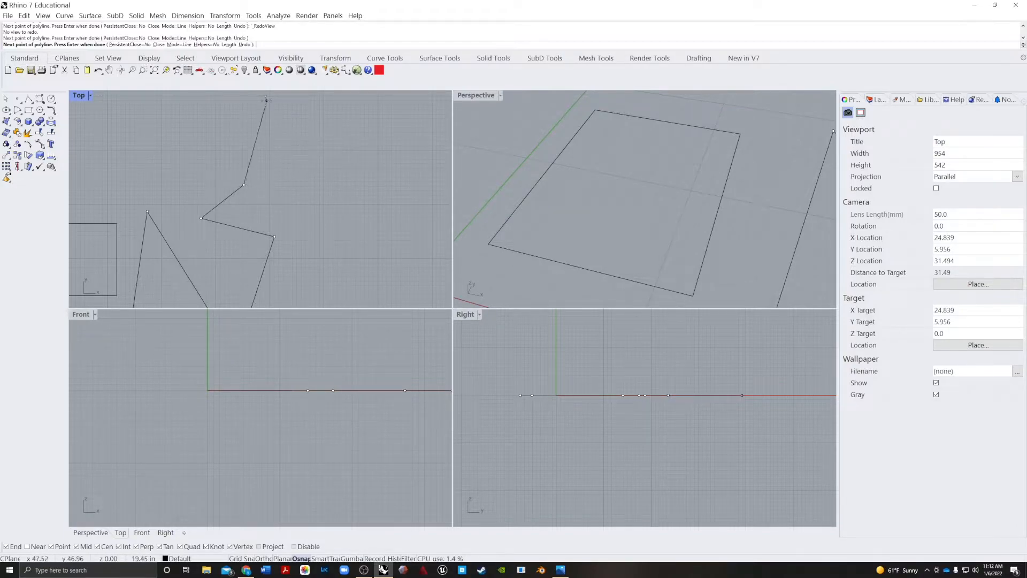
text(12)
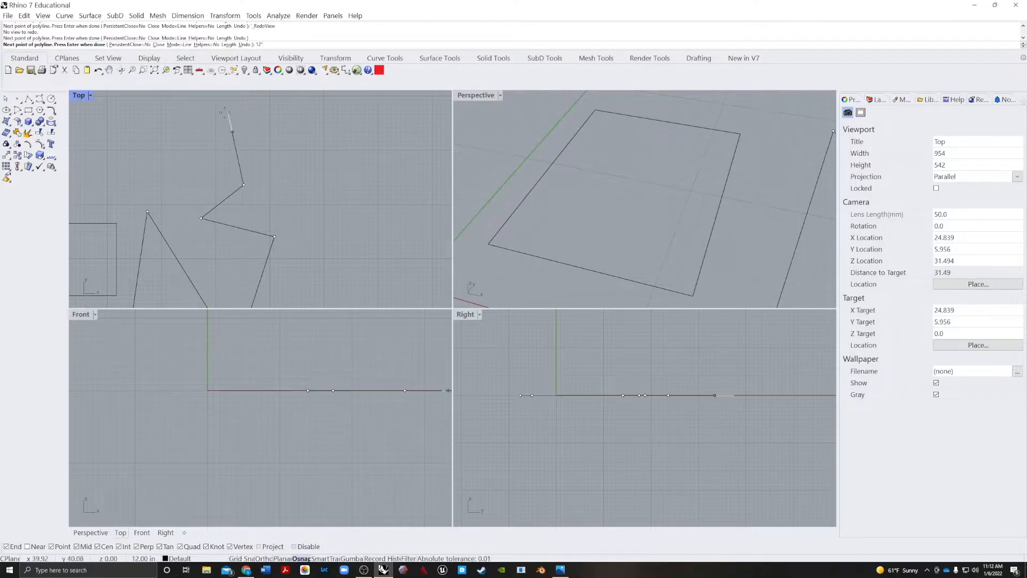
click(163, 129)
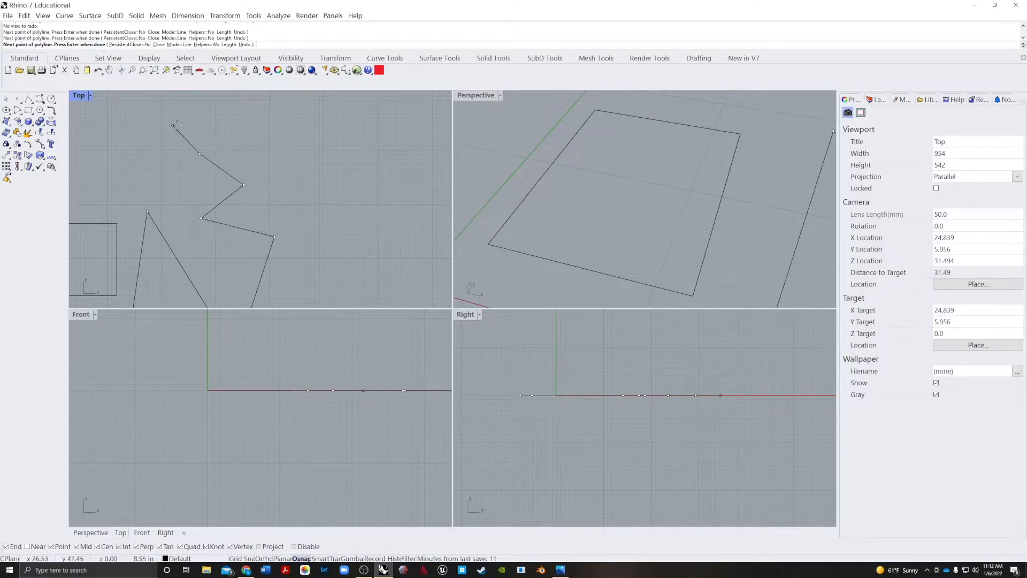
Continue the polyline with freehand points across and below the red axis, bringing it back around towards its start point
click(358, 159)
scroll(348, 206, down, 3)
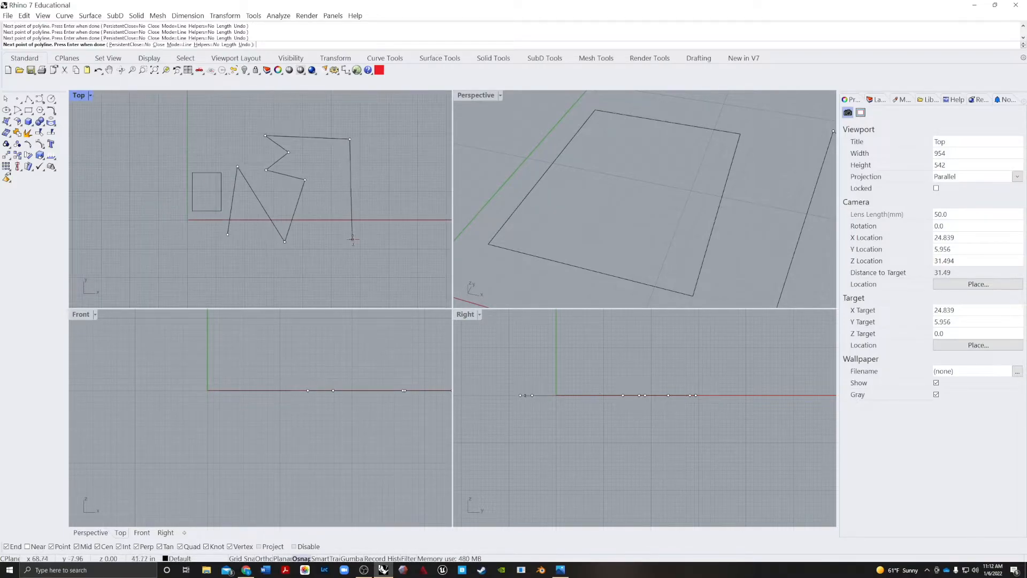
click(343, 259)
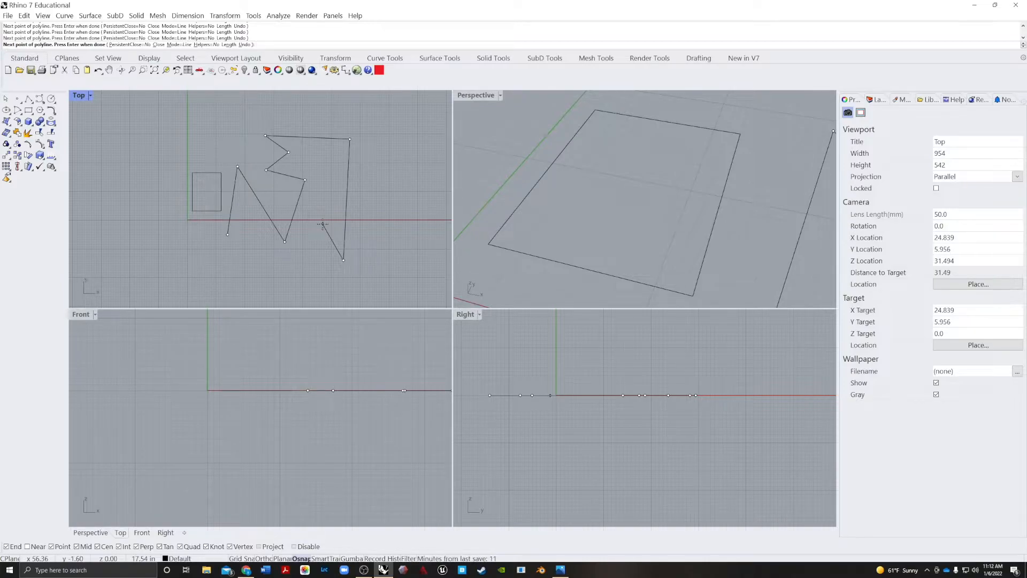
click(321, 220)
click(215, 303)
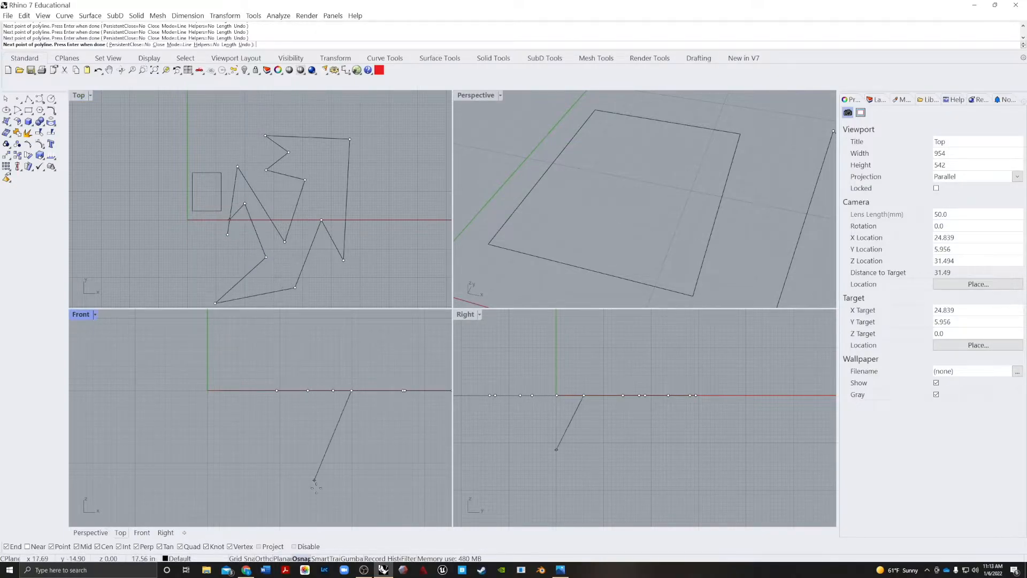
Disable all object snaps, try reaching the polyline's start point without snapping, and enable the snaps again
click(294, 546)
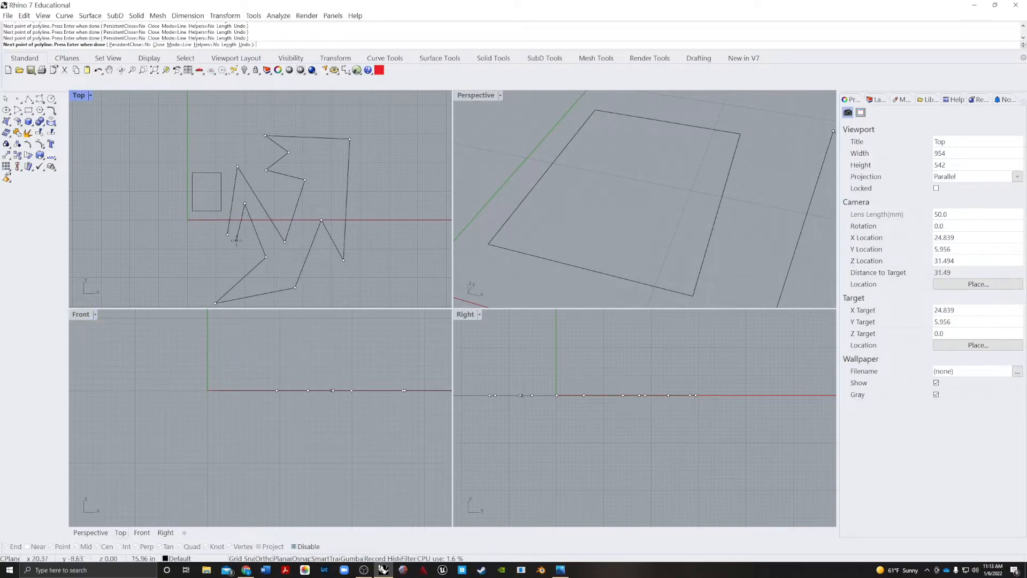
scroll(229, 234, up, 8)
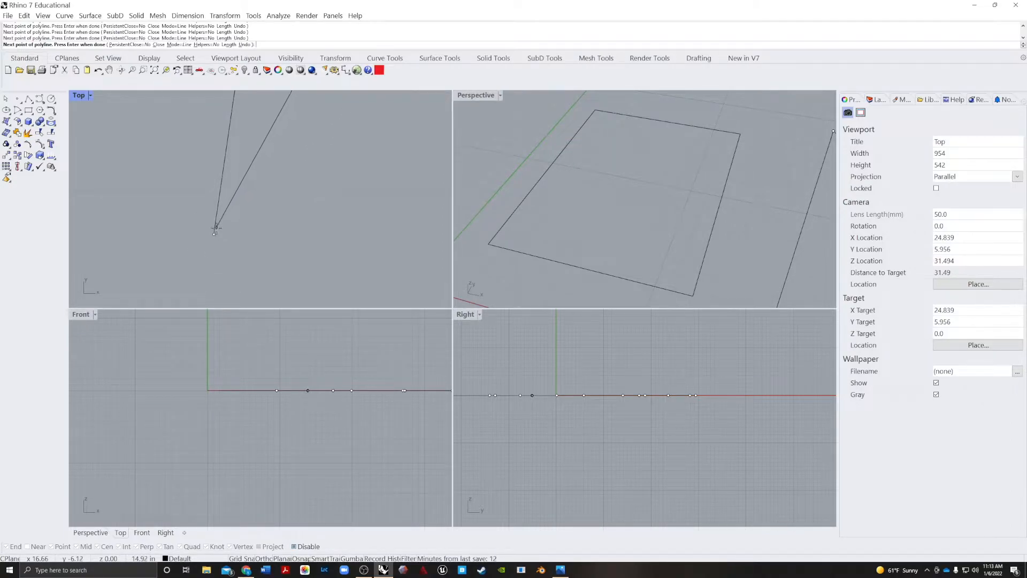
scroll(218, 231, down, 5)
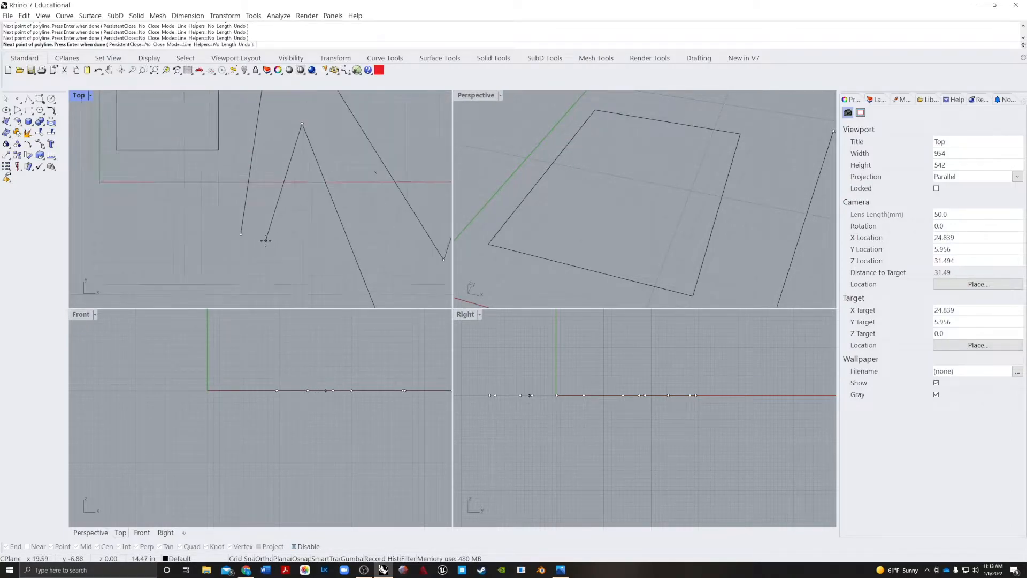
right_drag(232, 214, 283, 258)
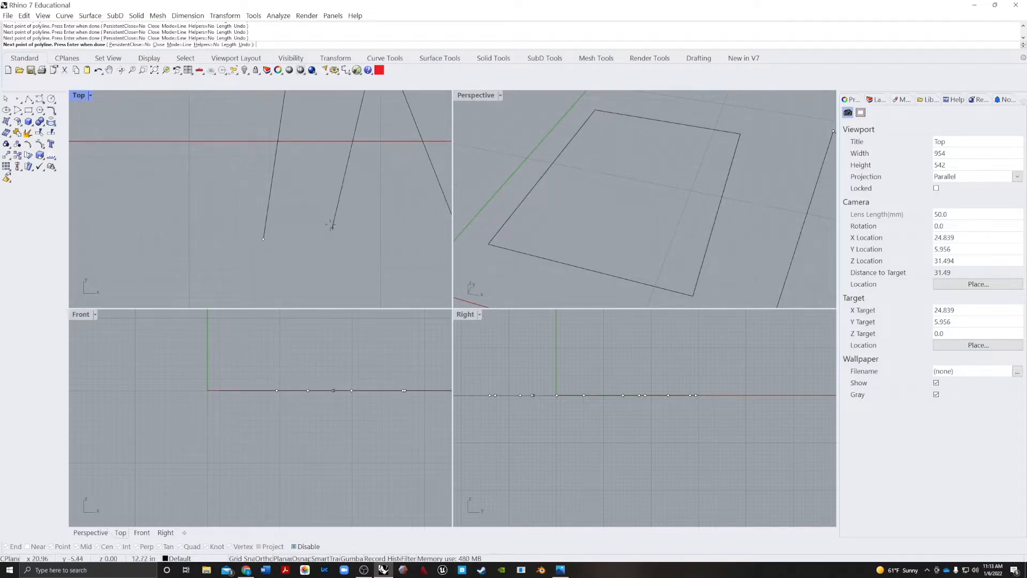
click(293, 546)
Close the polyline by snapping to its start point, and select the finished curve to check it
scroll(321, 211, down, 3)
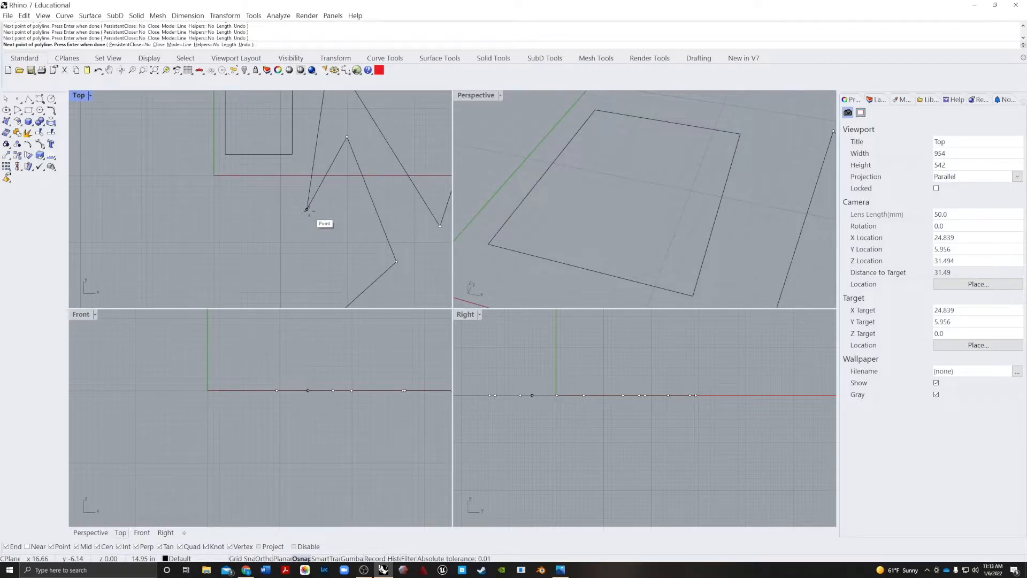
click(306, 209)
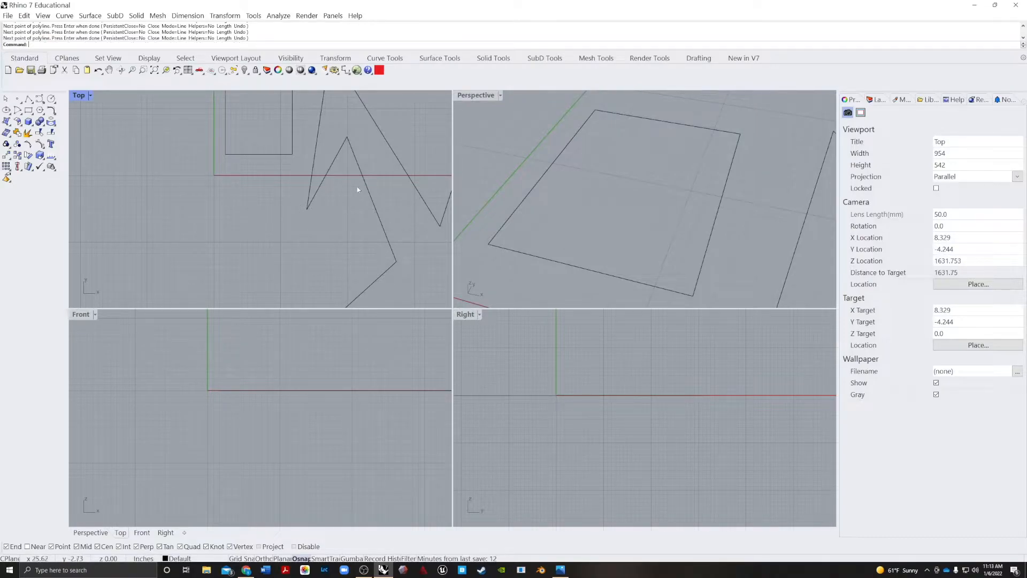
click(316, 199)
scroll(312, 225, down, 5)
click(367, 249)
key(Right)
key(Right)
key(Right)
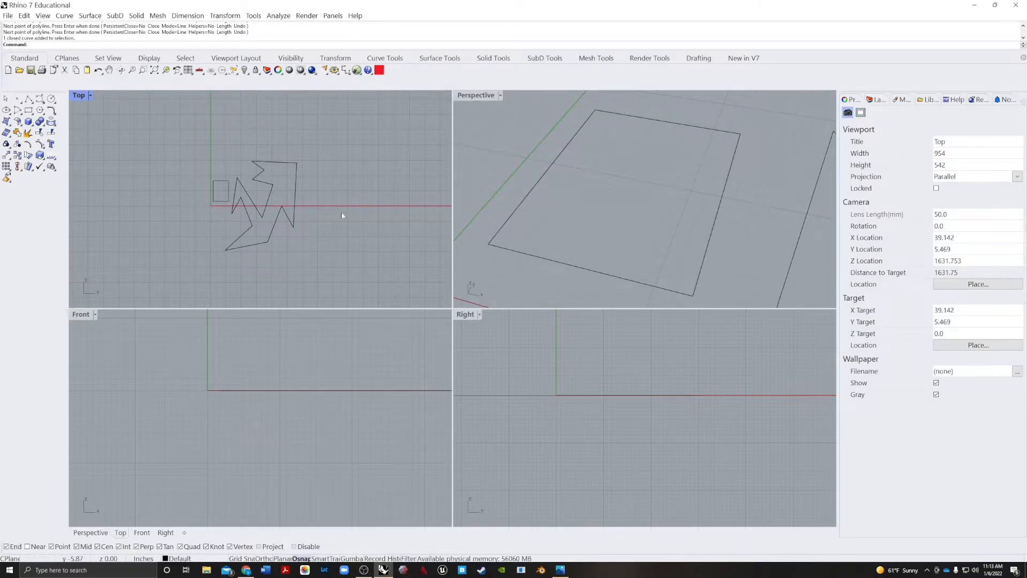
Draw a wavy degree 3 control-point curve in the Top viewport beside the closed polyline, looping back near its start point
click(39, 99)
click(294, 279)
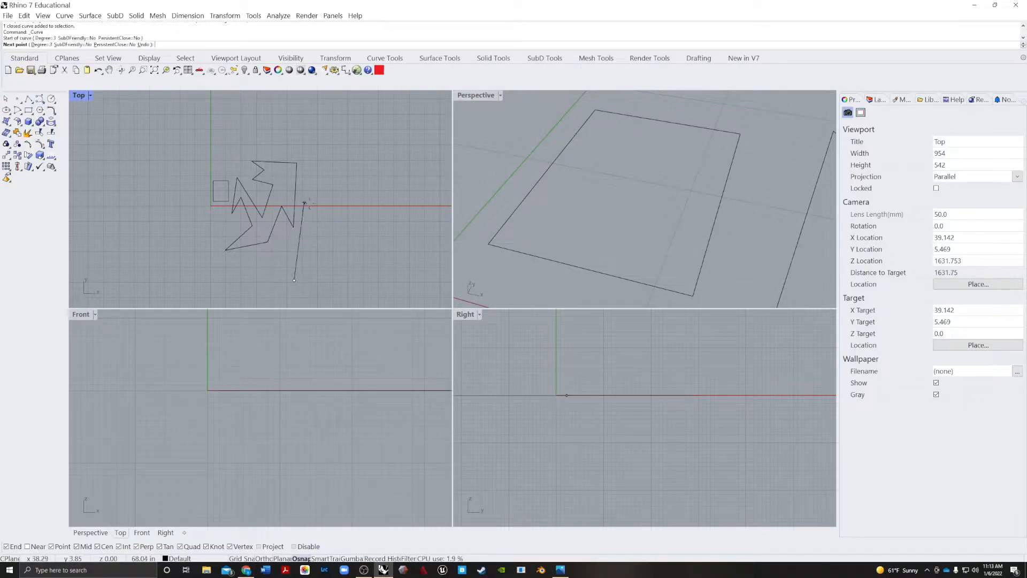
click(314, 199)
click(357, 274)
click(335, 171)
click(370, 141)
click(385, 233)
click(416, 173)
click(421, 263)
click(338, 281)
click(320, 255)
click(311, 284)
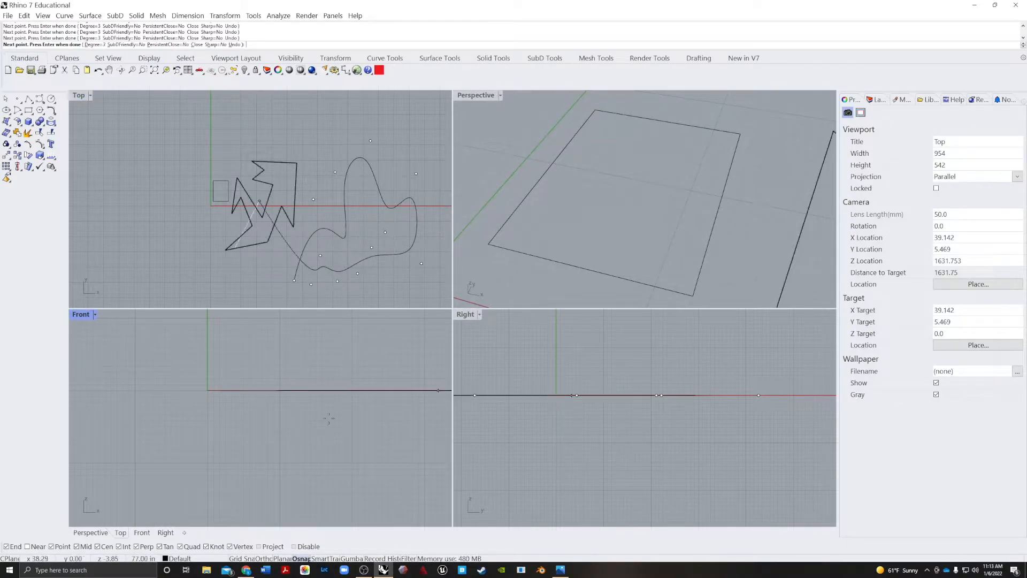
With object snaps disabled, place the control-point curve's last point almost on its start point, finish the curve, and enable the snaps again
click(294, 546)
scroll(214, 214, up, 8)
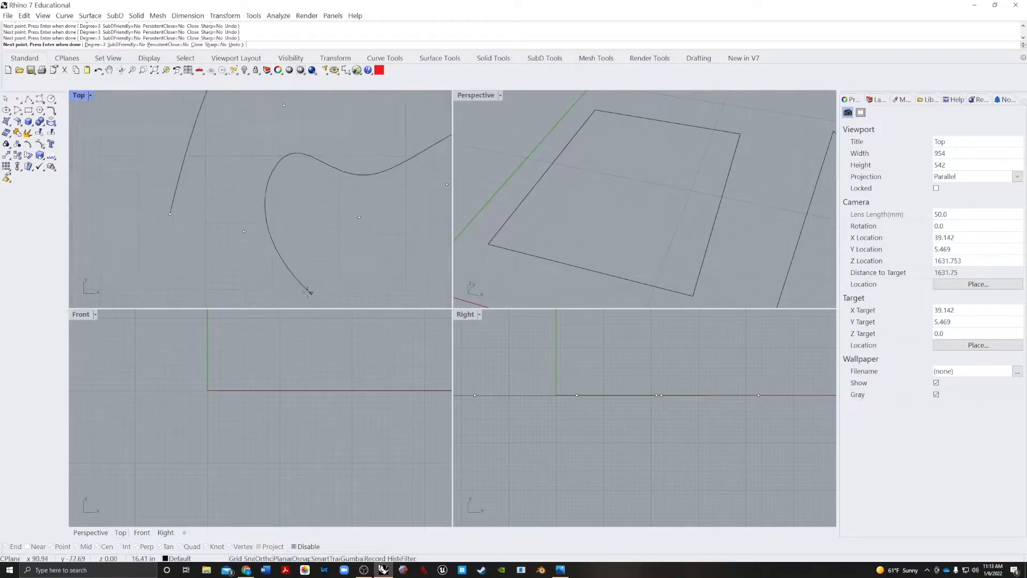
scroll(216, 221, up, 6)
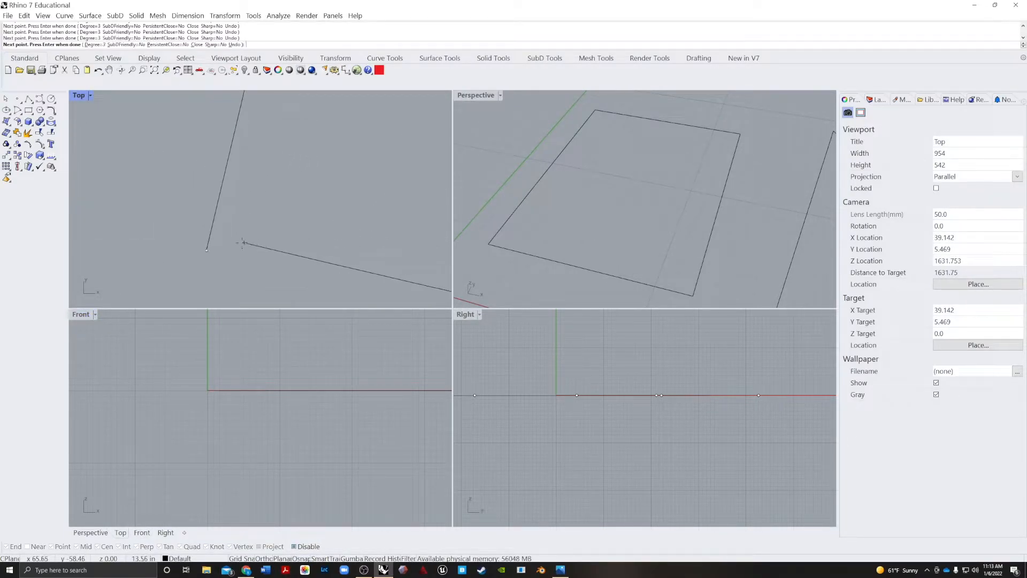
right_drag(148, 210, 209, 191)
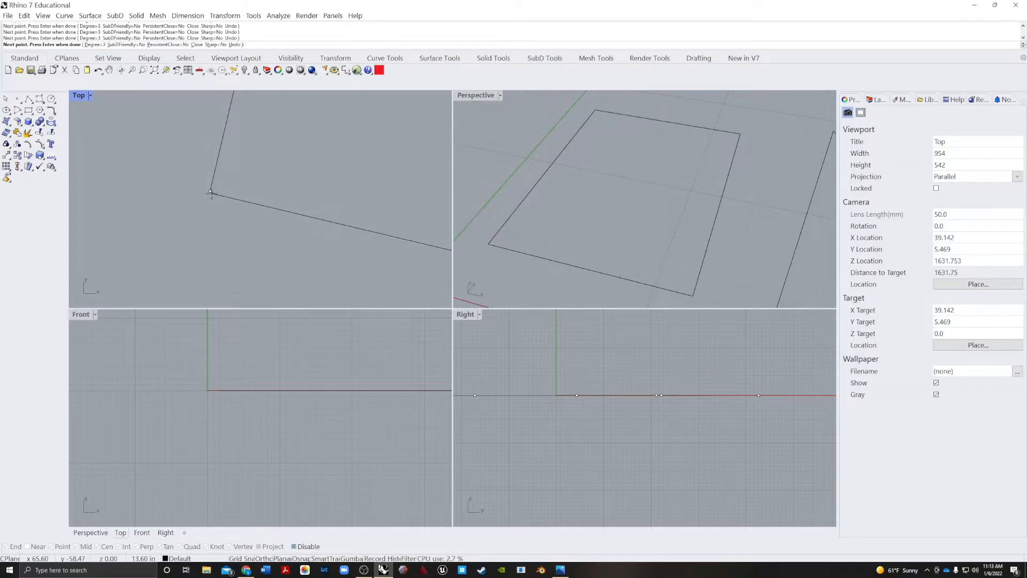
right_click(247, 209)
right_drag(247, 209, 327, 225)
scroll(341, 231, down, 5)
right_drag(374, 196, 290, 299)
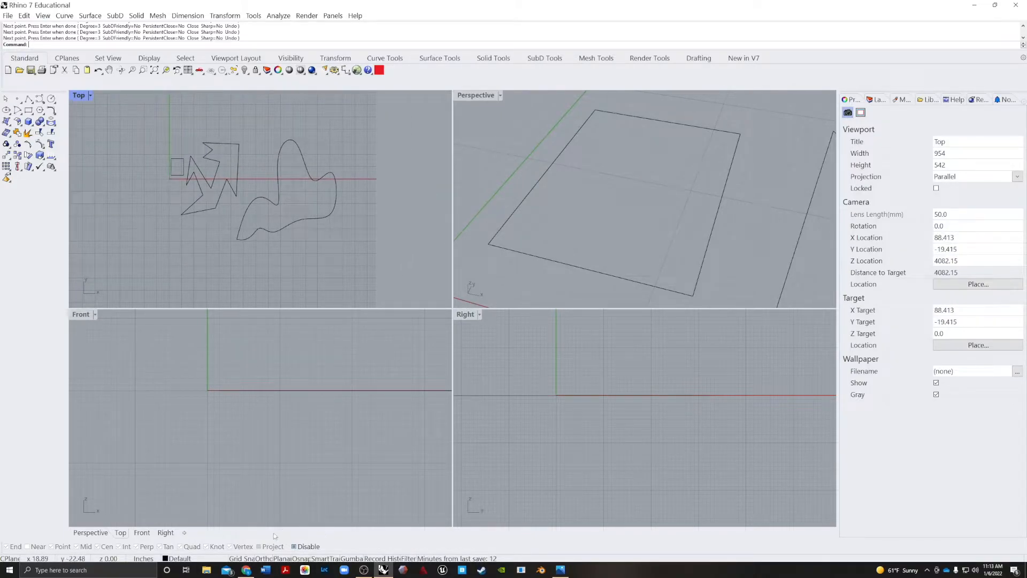
click(294, 546)
Select the wavy curve to show its control points and nudge one control point near its lower hump slightly
right_drag(287, 237, 303, 244)
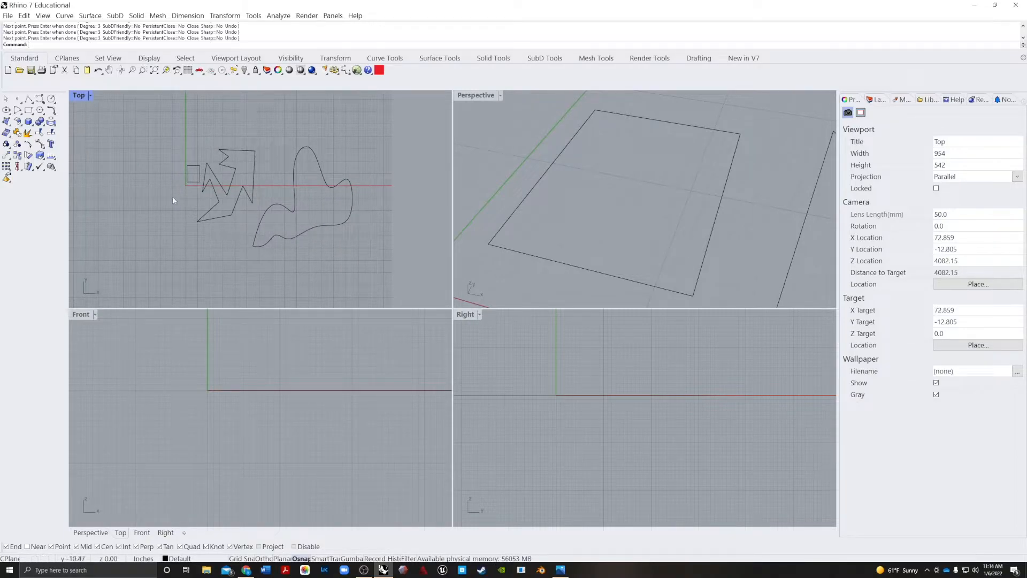
right_drag(354, 209, 332, 198)
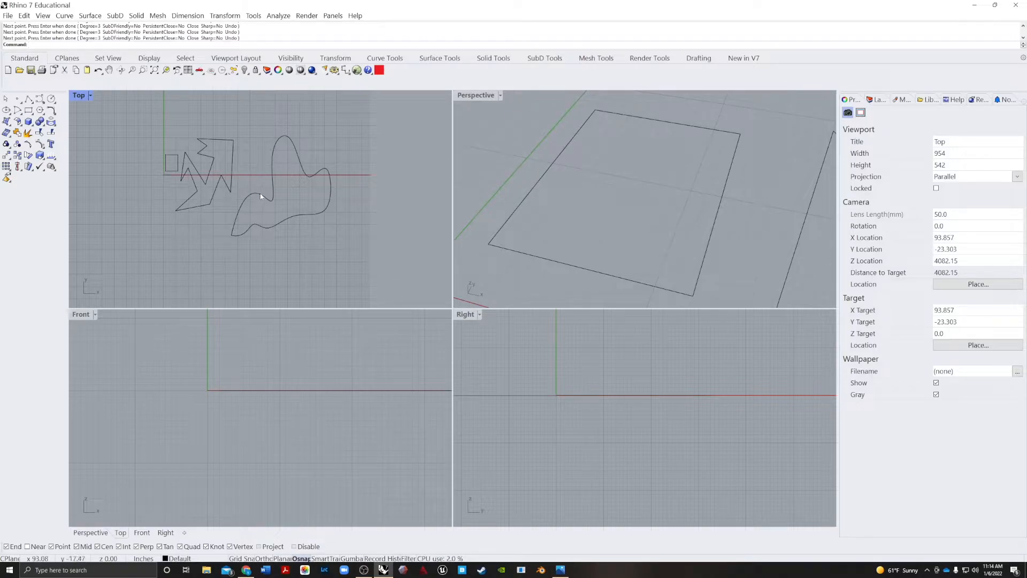
click(260, 194)
scroll(243, 172, up, 8)
click(253, 166)
scroll(252, 186, down, 2)
mouse_move(273, 186)
mouse_down()
mouse_move(275, 156)
mouse_move(266, 160)
mouse_move(272, 181)
mouse_up()
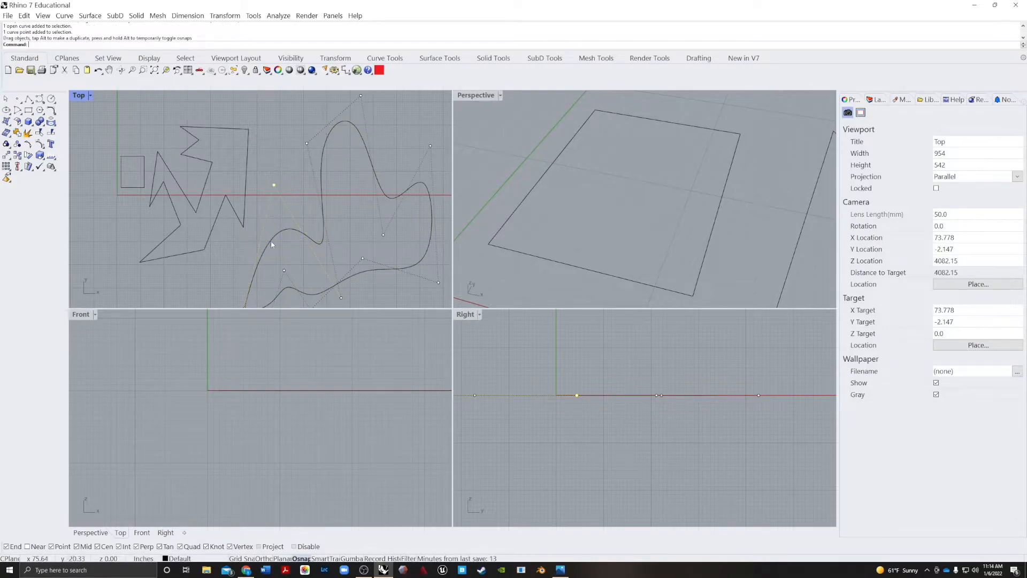
Draw a single-segment polyline from the midpoint of the small rectangle's left edge diagonally up across the green axis
scroll(315, 203, down, 5)
right_drag(330, 255, 278, 250)
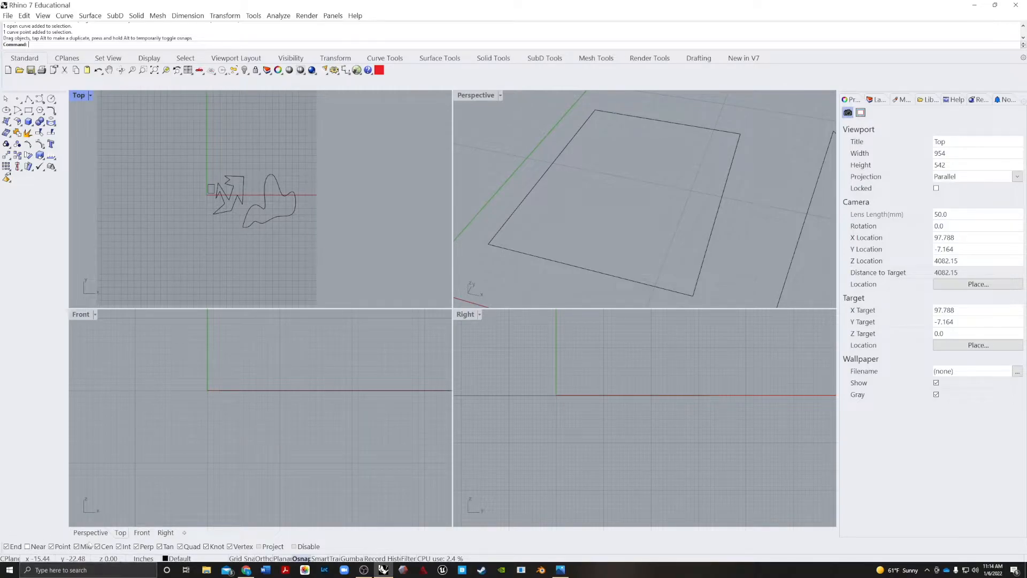
scroll(209, 193, up, 12)
right_drag(199, 192, 196, 232)
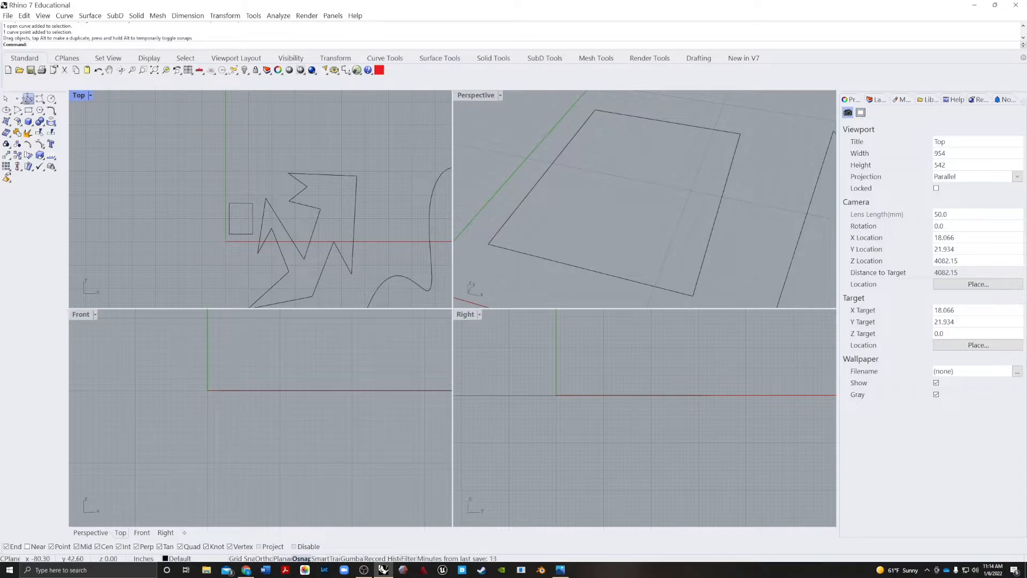
click(29, 99)
scroll(229, 218, up, 10)
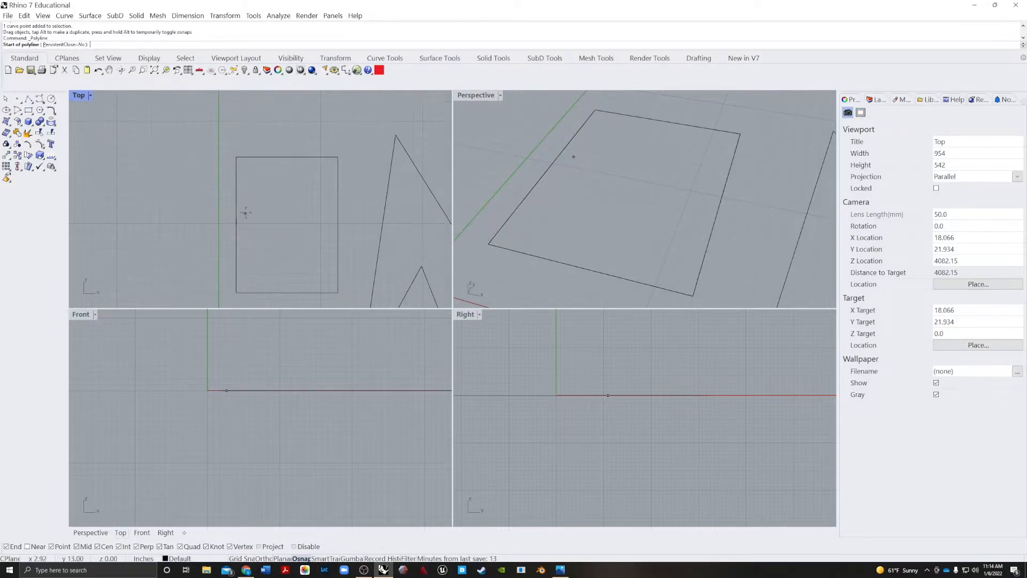
click(236, 222)
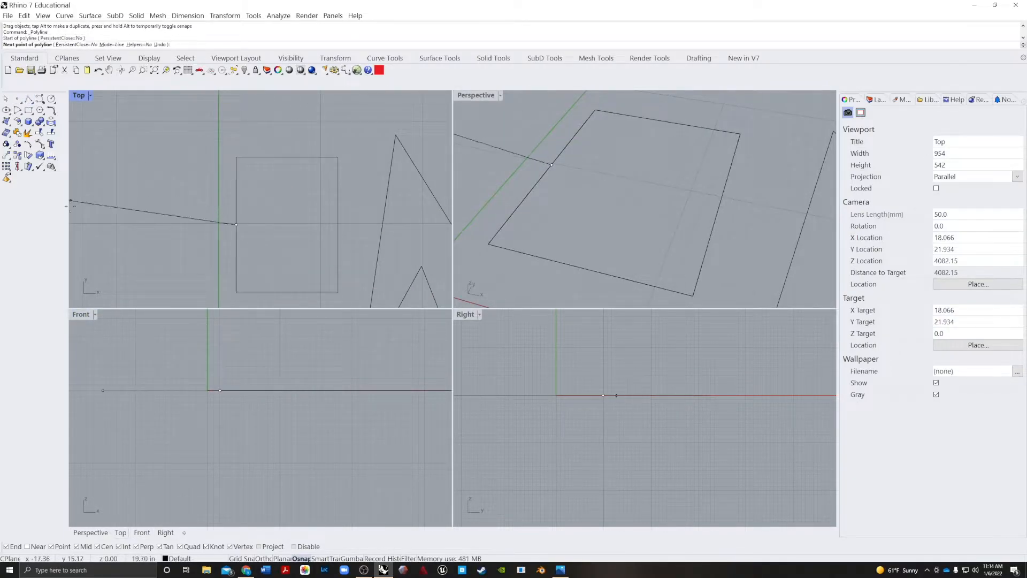
click(157, 136)
key(Return)
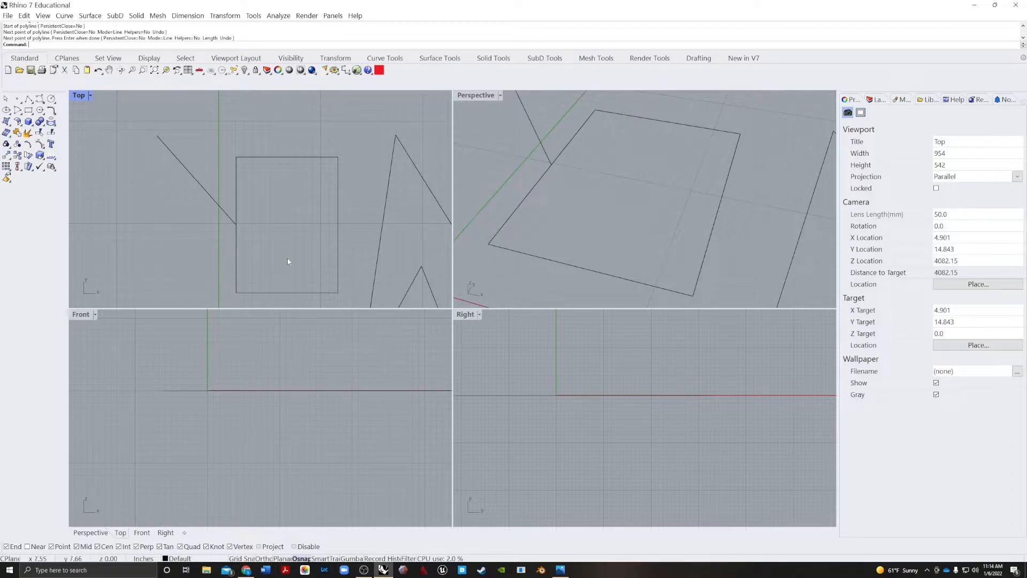
key(Return)
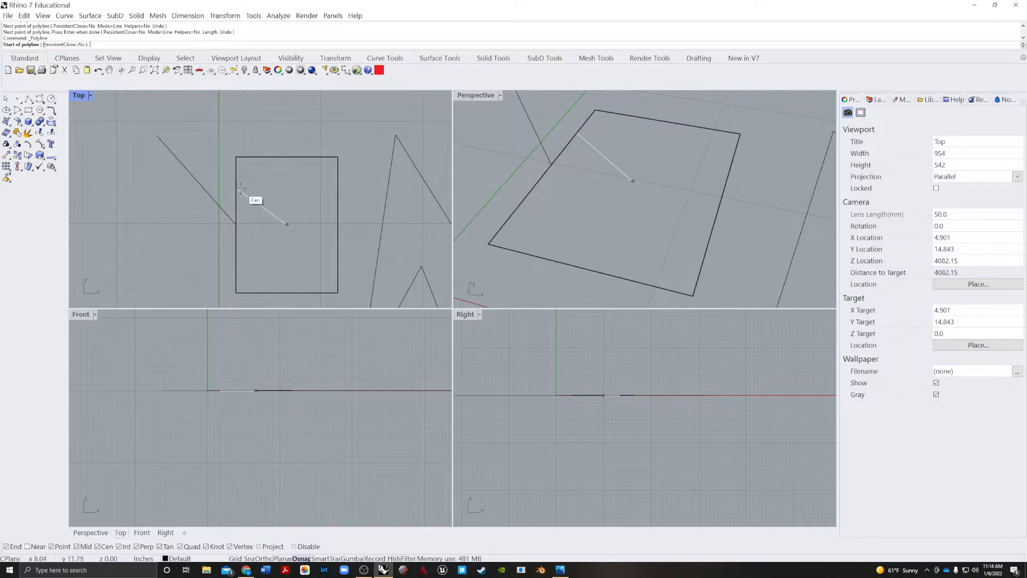
key(Escape)
Draw a circle about 33 inches in diameter just above the small rectangle in the Top viewport
scroll(268, 206, down, 6)
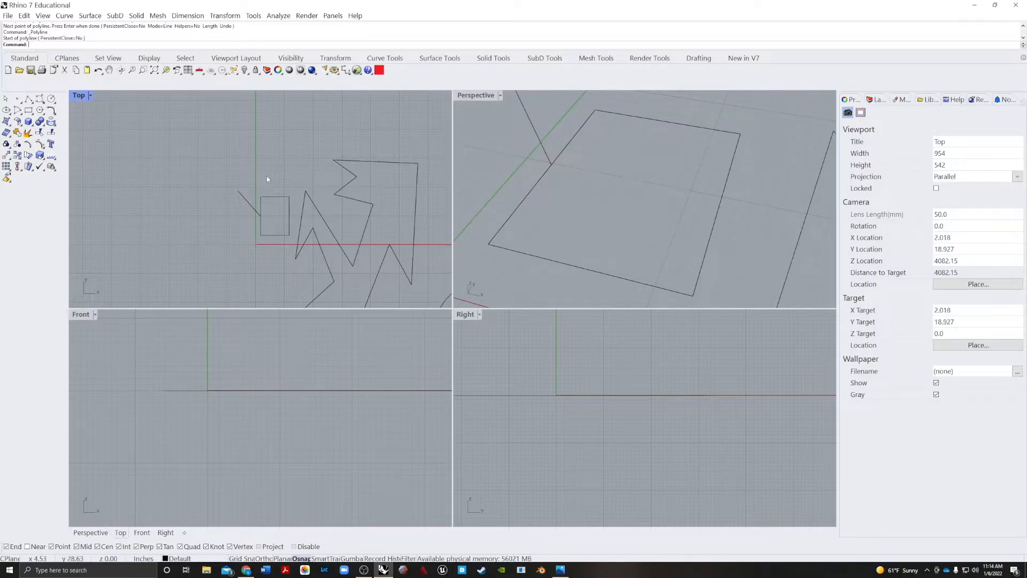
click(51, 99)
click(268, 146)
click(296, 174)
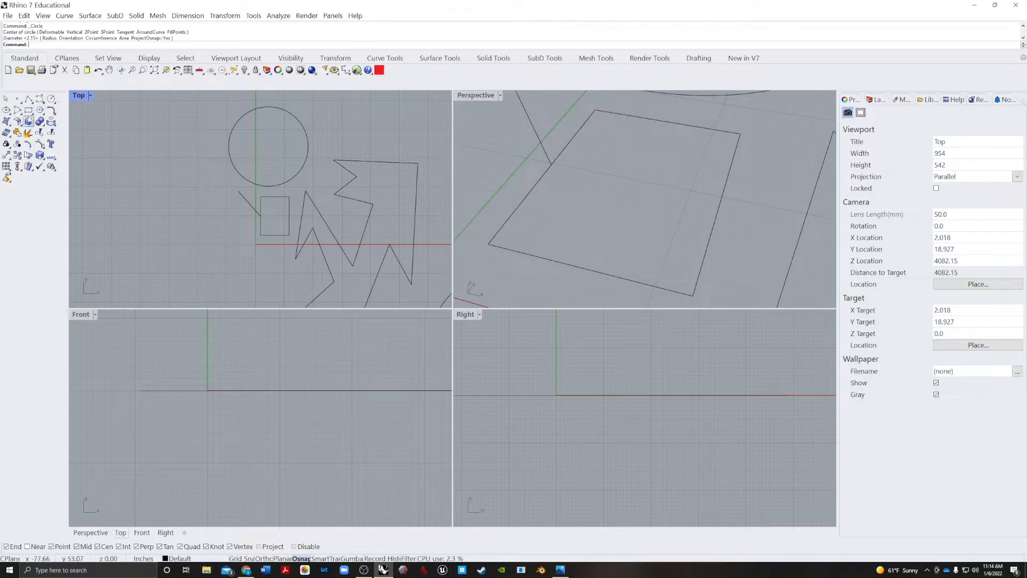
Draw two circles snapped to the first circle's center, an inner one about 11 inches in diameter and a larger one outside it
right_click(170, 144)
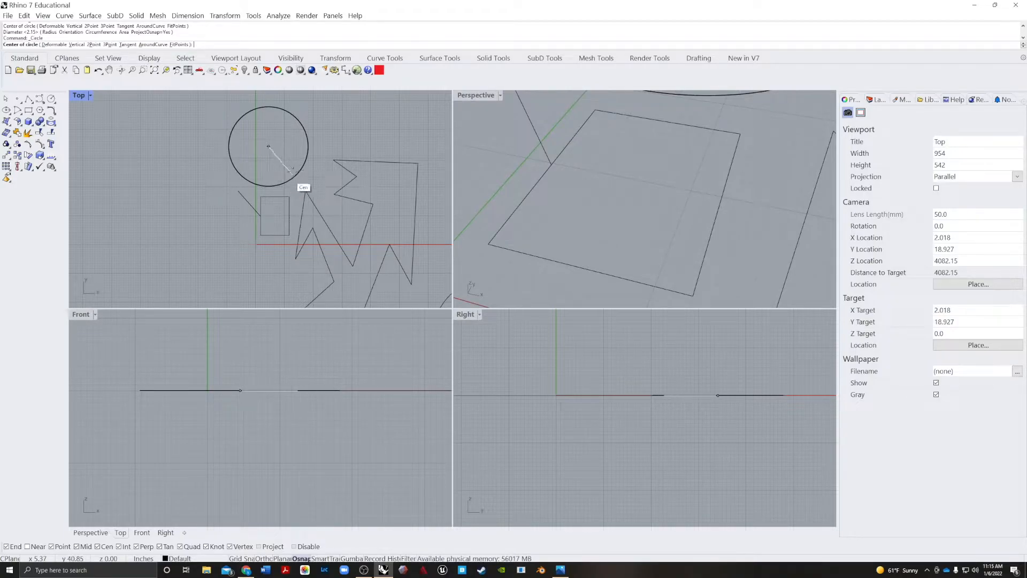
click(32, 547)
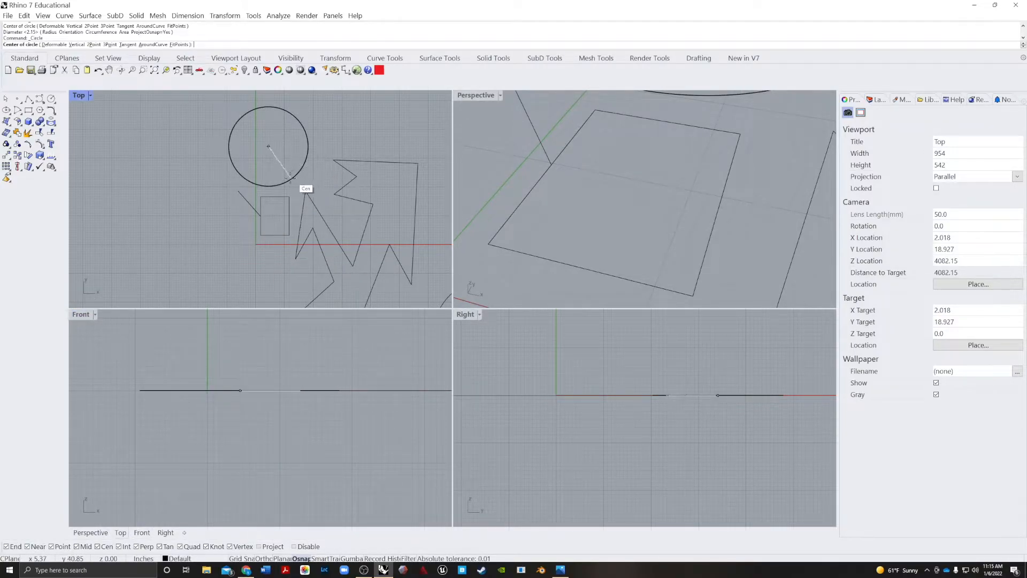
click(27, 547)
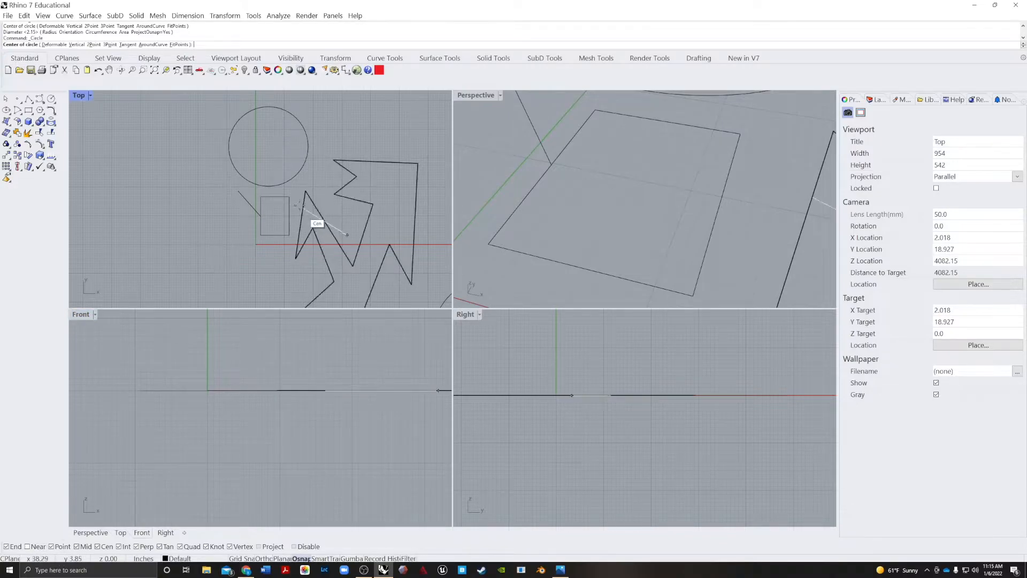
click(295, 169)
click(274, 158)
right_click(274, 158)
click(279, 157)
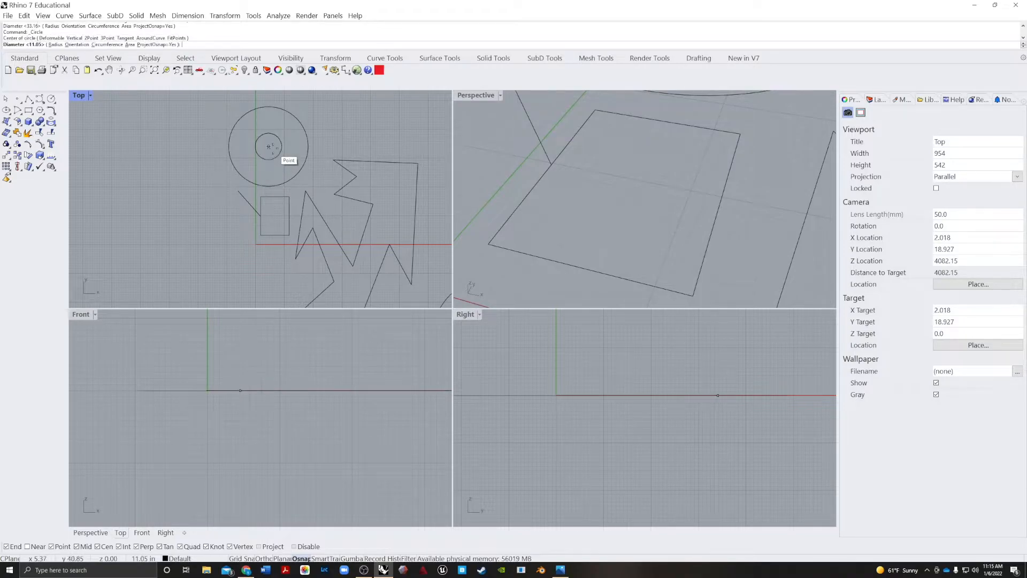
click(329, 142)
Delete the three concentric circles and the short diagonal line attached to the small rectangle
scroll(279, 156, down, 5)
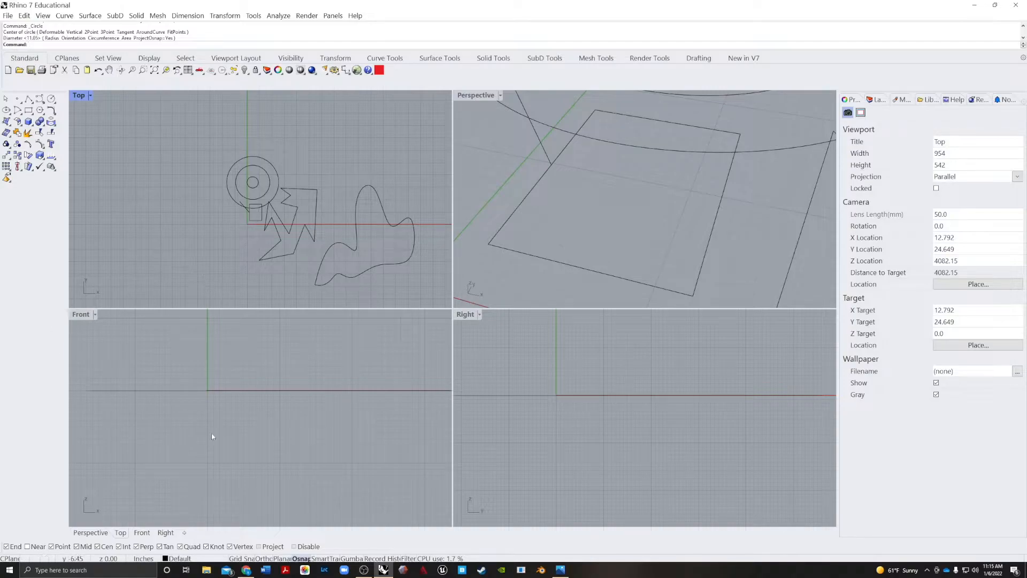
scroll(256, 165, up, 4)
drag(213, 211, 216, 198)
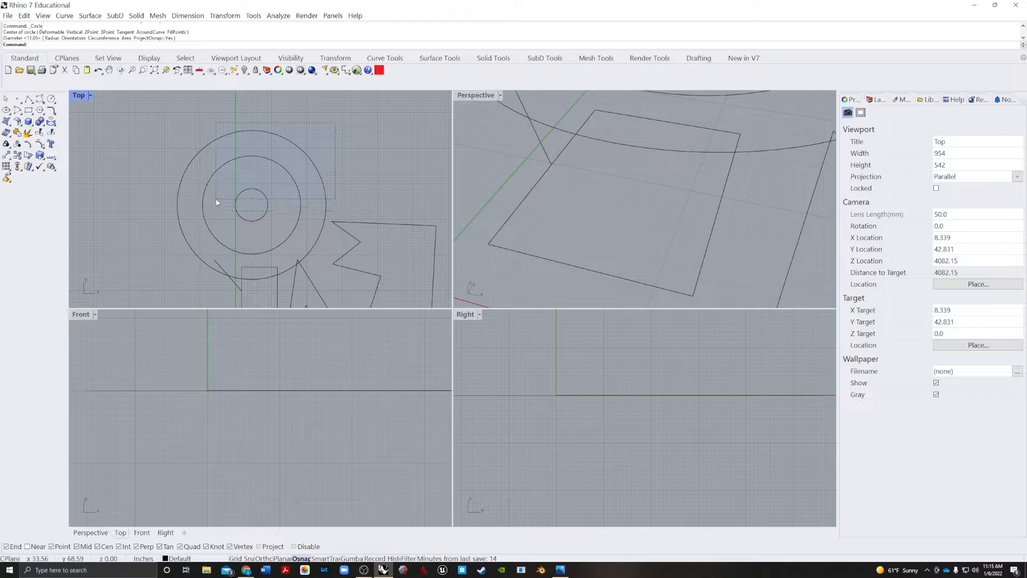
key(Delete)
scroll(310, 195, down, 9)
right_drag(286, 233, 222, 230)
click(215, 220)
key(Delete)
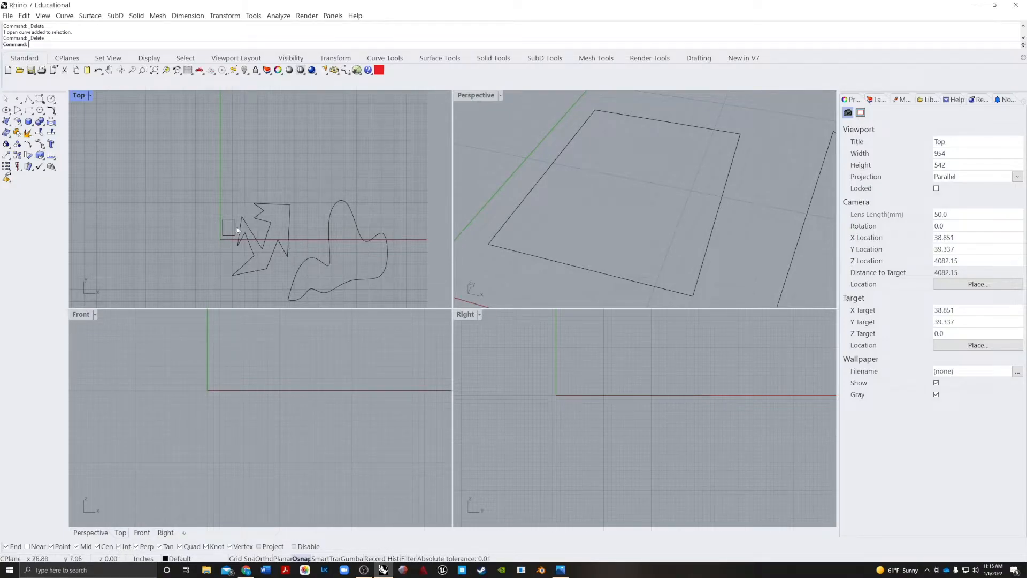
Draw a larger rectangle above the small one in the Top viewport, spanning both sides of the green axis
key(Return)
click(187, 148)
click(246, 188)
Draw a vertical line from the midpoint of the small rectangle's top edge to the large rectangle's bottom edge, and delete it
scroll(222, 226, up, 10)
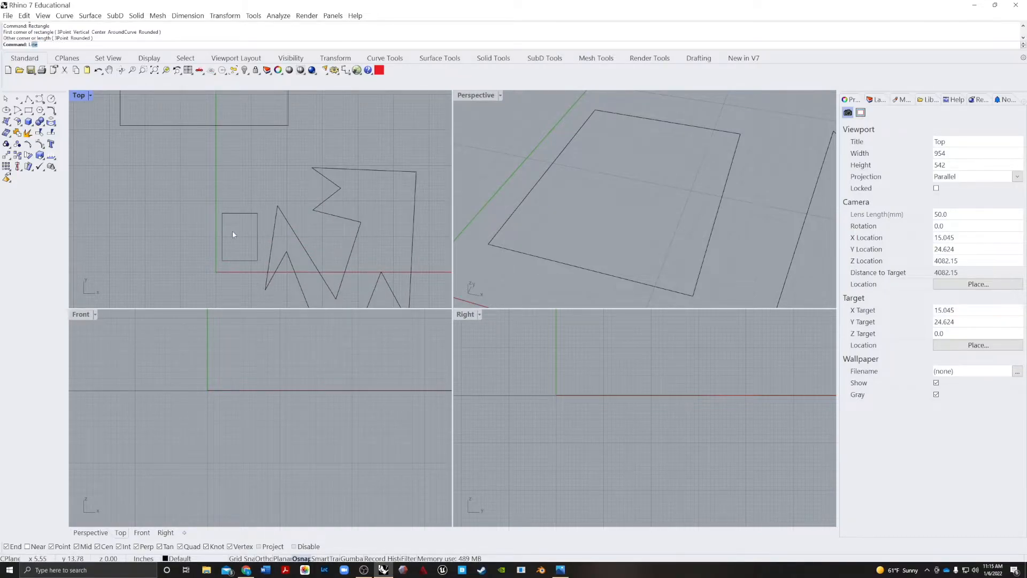
text(Line)
key(Return)
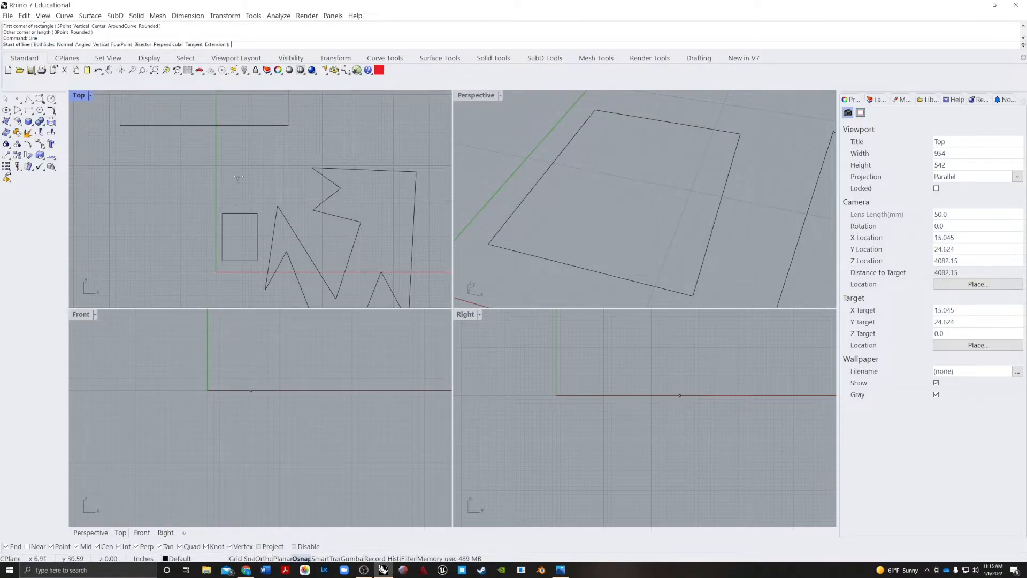
click(240, 213)
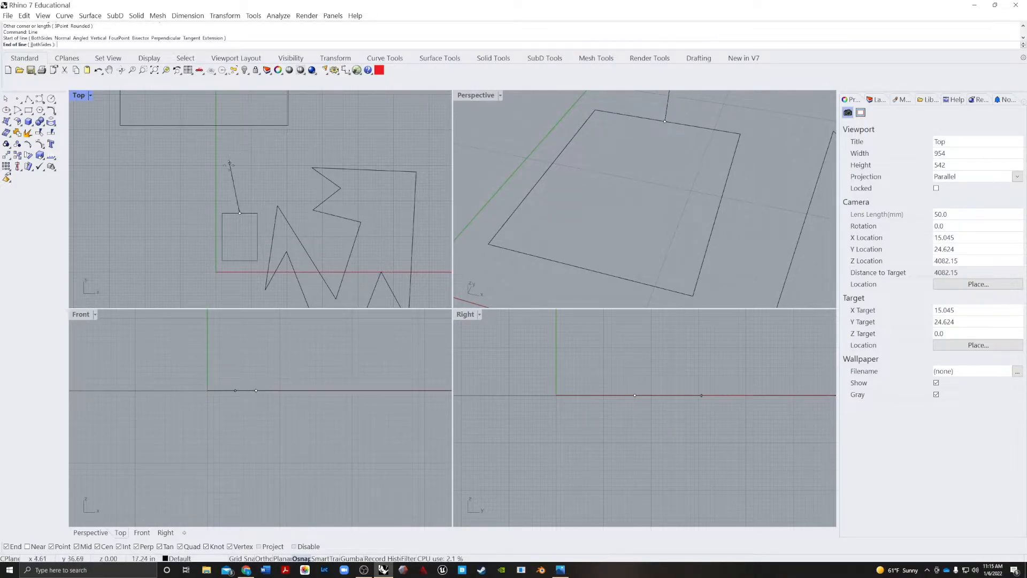
click(240, 125)
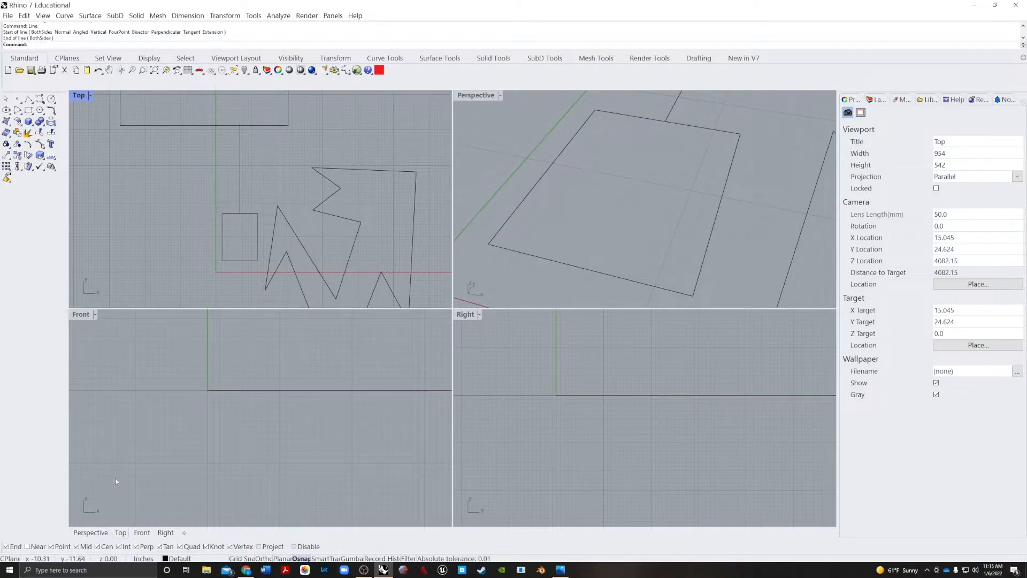
click(239, 154)
key(Delete)
Draw a closed right-triangle polyline above the large rectangle, constraining its horizontal and vertical legs with Ortho and snapping back to the start point
scroll(206, 198, down, 8)
right_drag(301, 257, 247, 217)
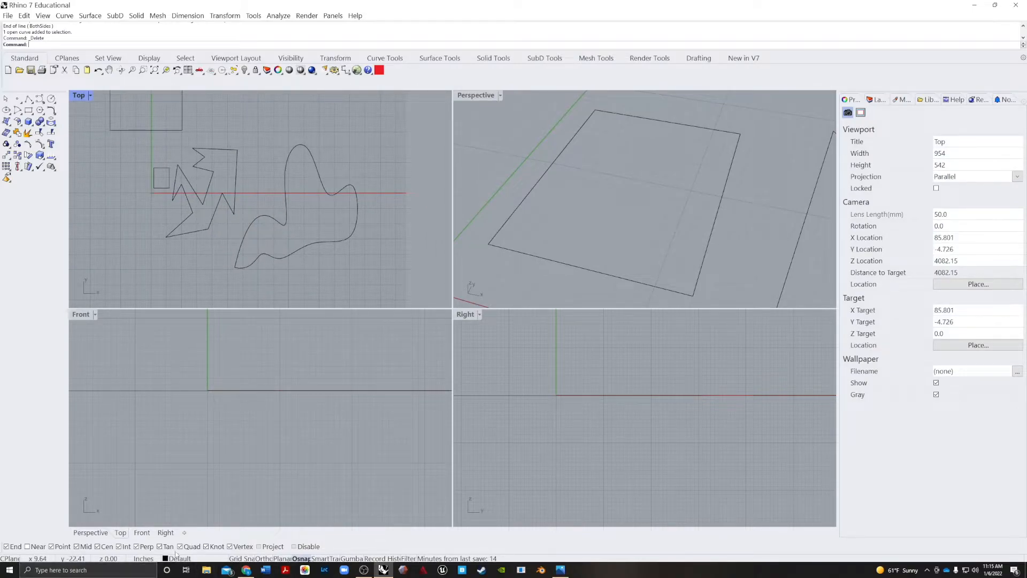
scroll(167, 226, down, 3)
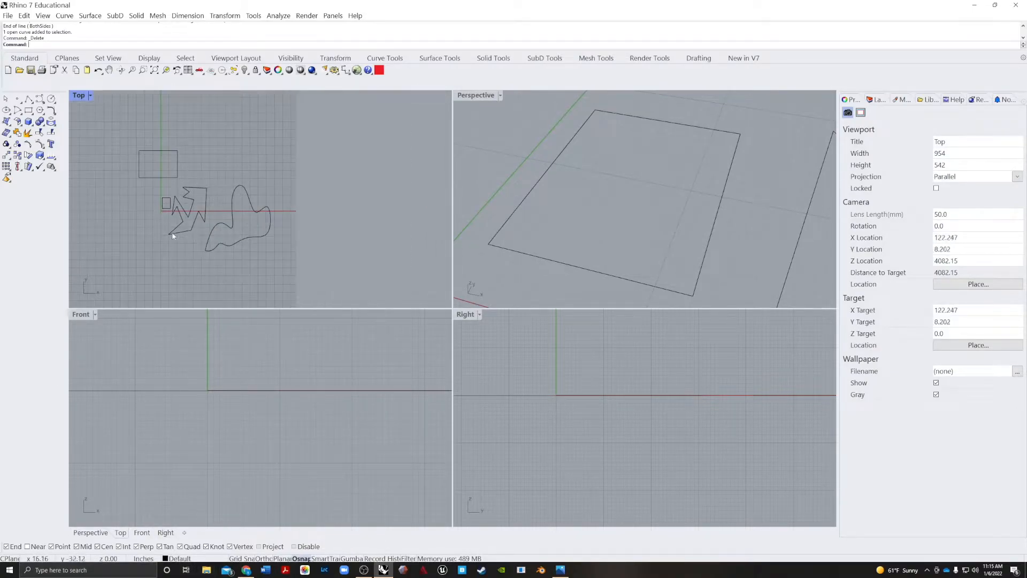
click(28, 99)
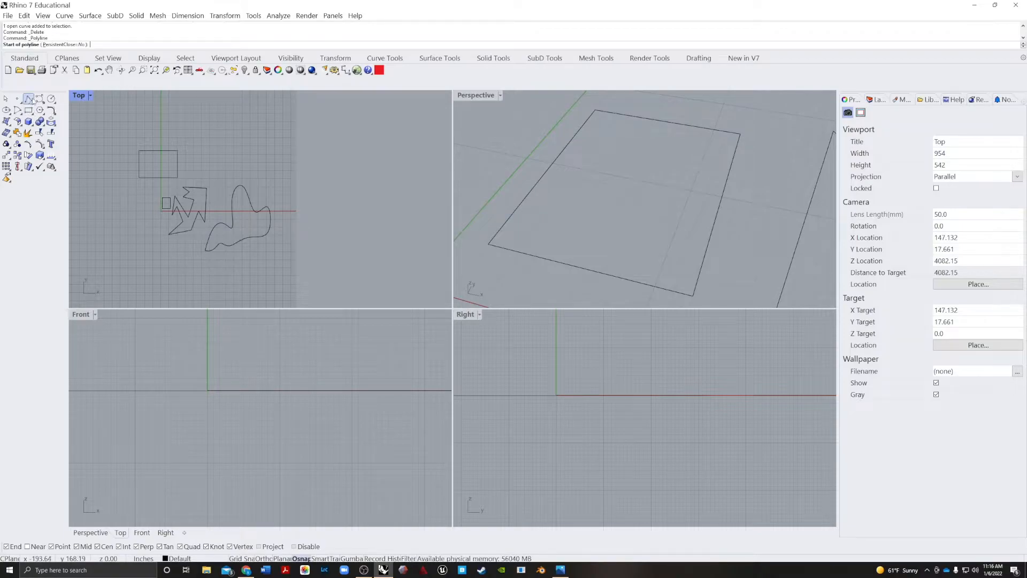
click(206, 144)
scroll(224, 161, up, 8)
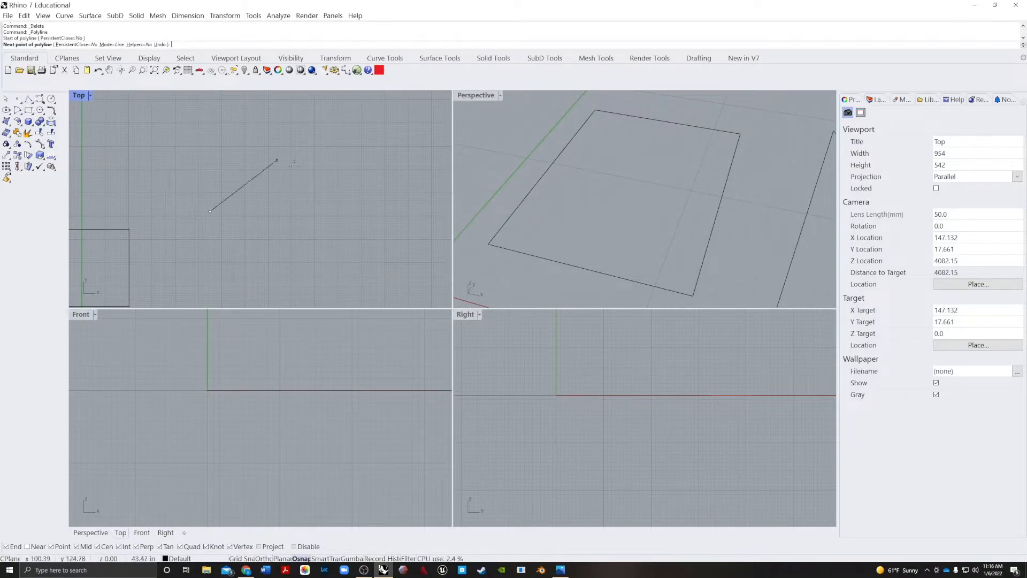
key(shift)
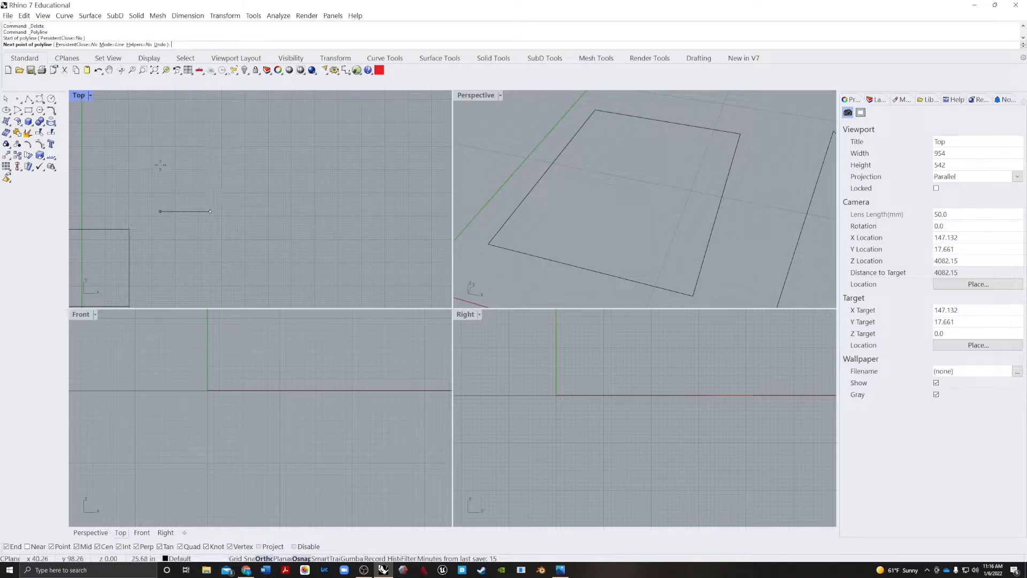
click(104, 211)
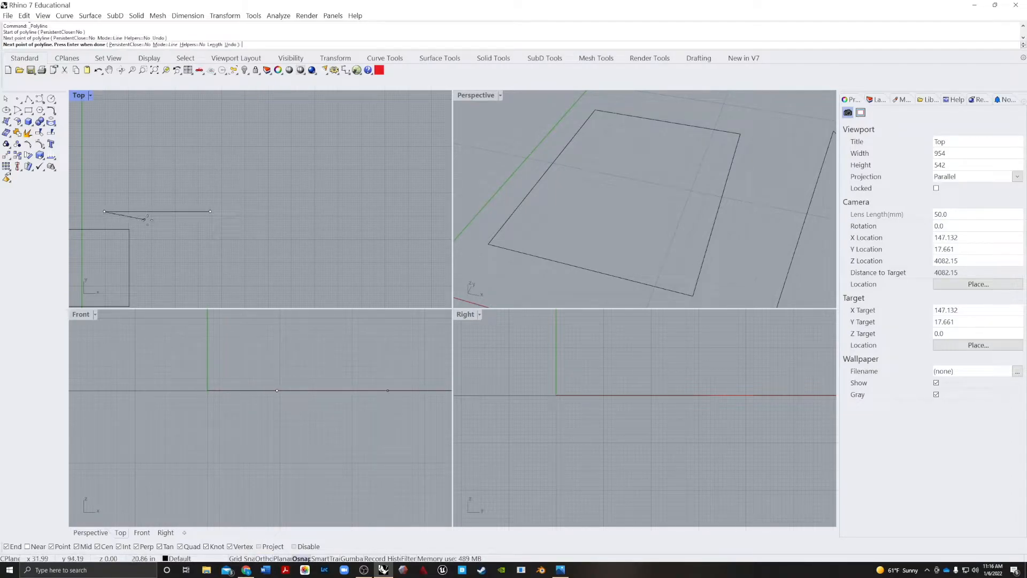
click(149, 134)
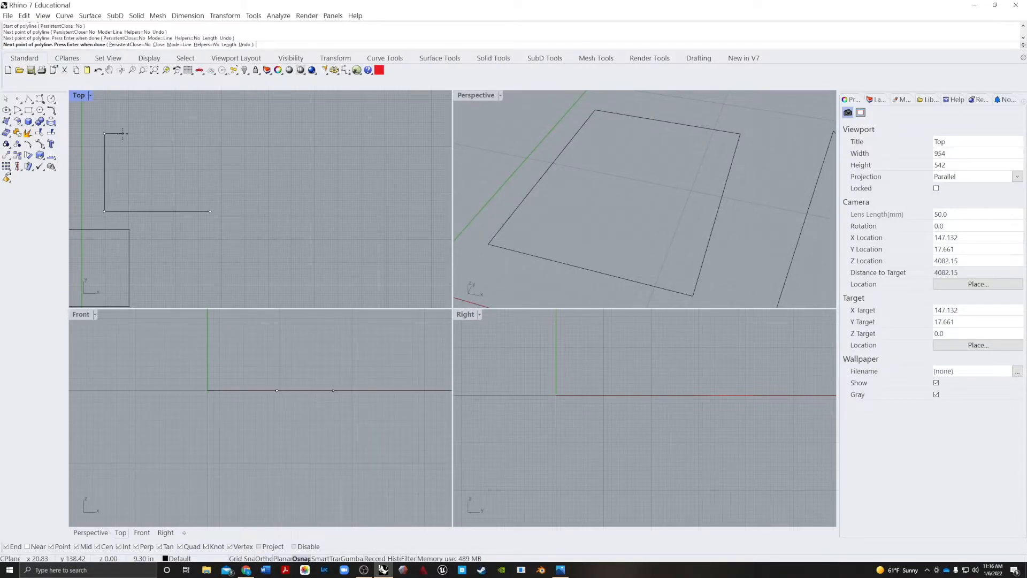
click(213, 213)
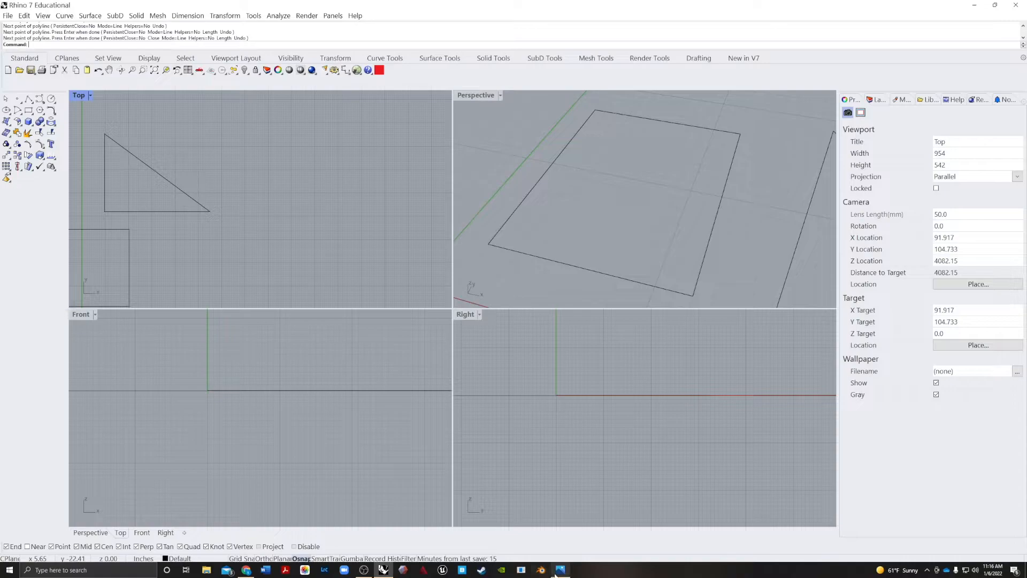
Switch to Photos to view the screenshot of the Rhino interface with its viewport display options
click(559, 570)
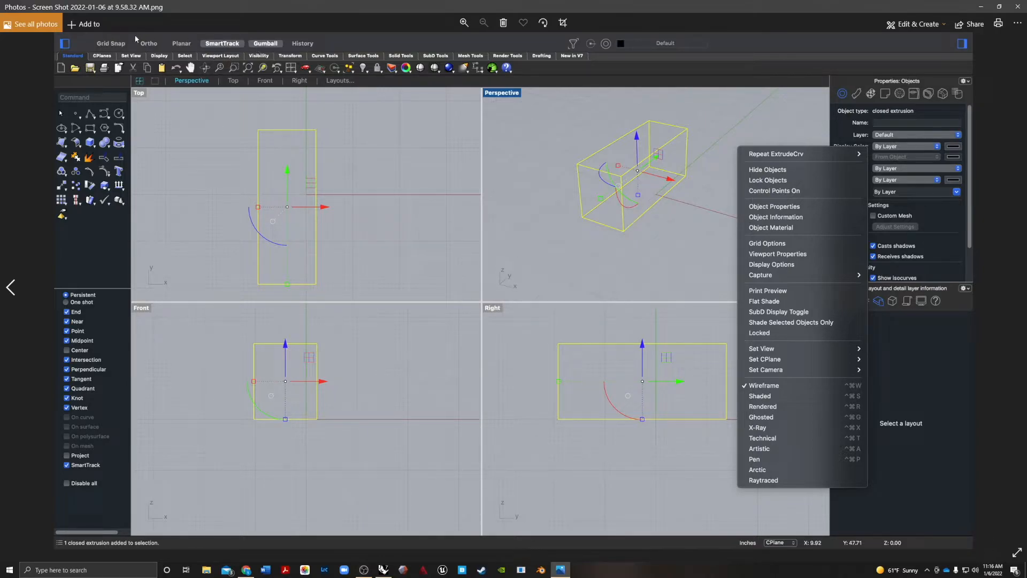
Switch back to Rhino 7 and turn on Grid Snap
click(980, 6)
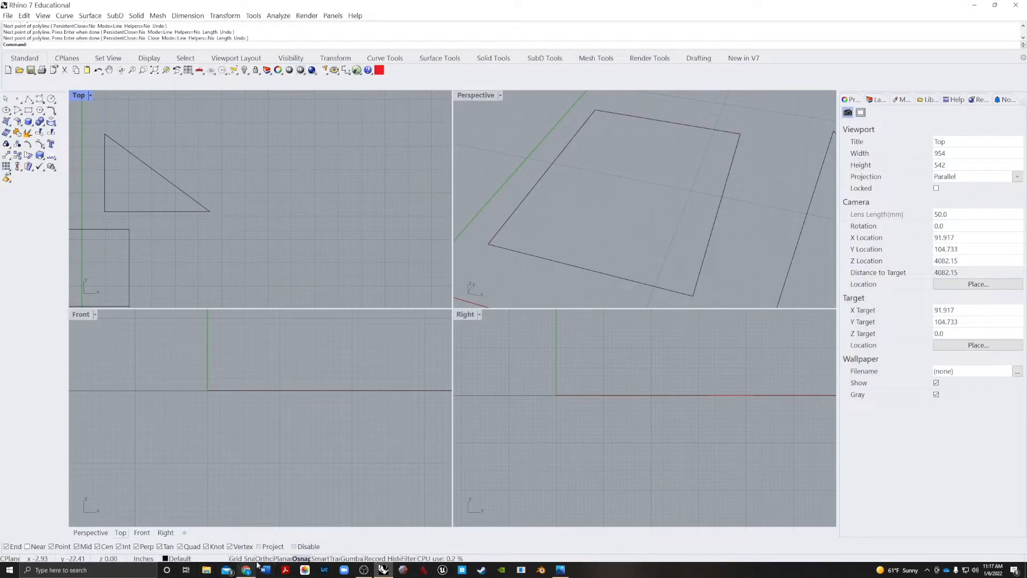
click(239, 559)
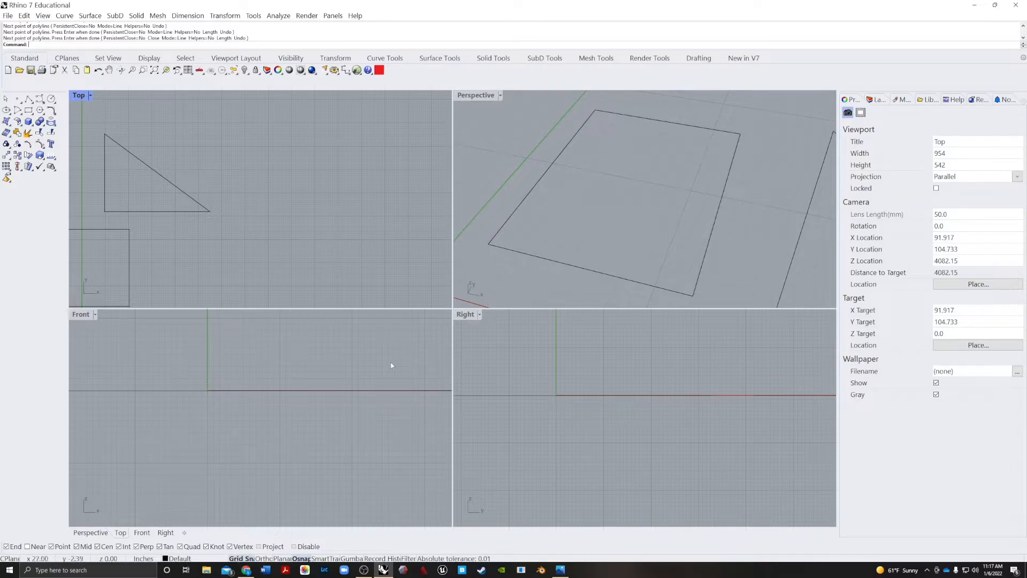
Draw a stair-stepped polyline beside the triangle in the Top viewport, snapping each point to the grid, and discard it
scroll(222, 236, up, 20)
click(28, 99)
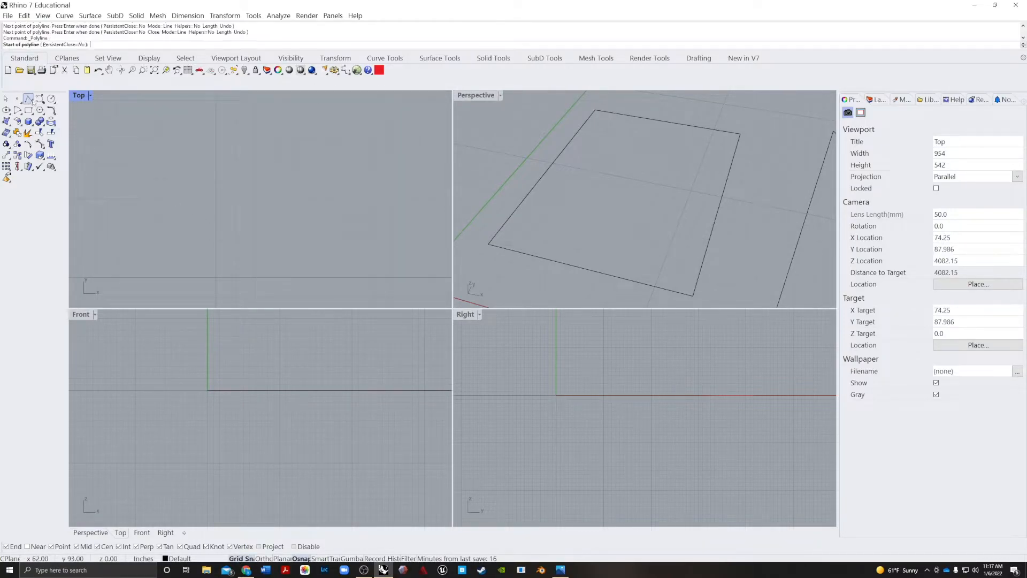
click(216, 199)
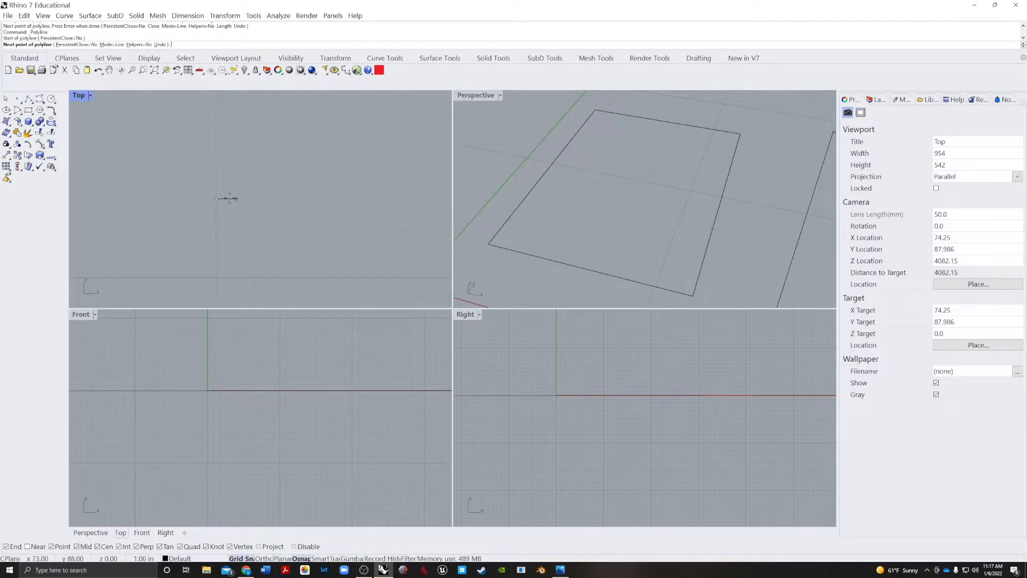
click(235, 199)
click(236, 179)
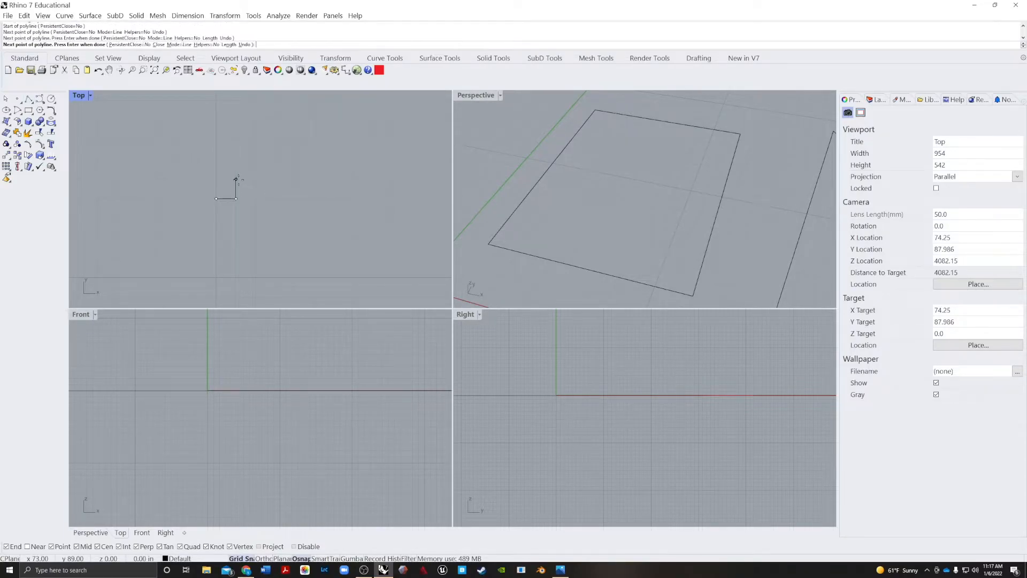
click(275, 179)
click(274, 140)
scroll(316, 158, down, 4)
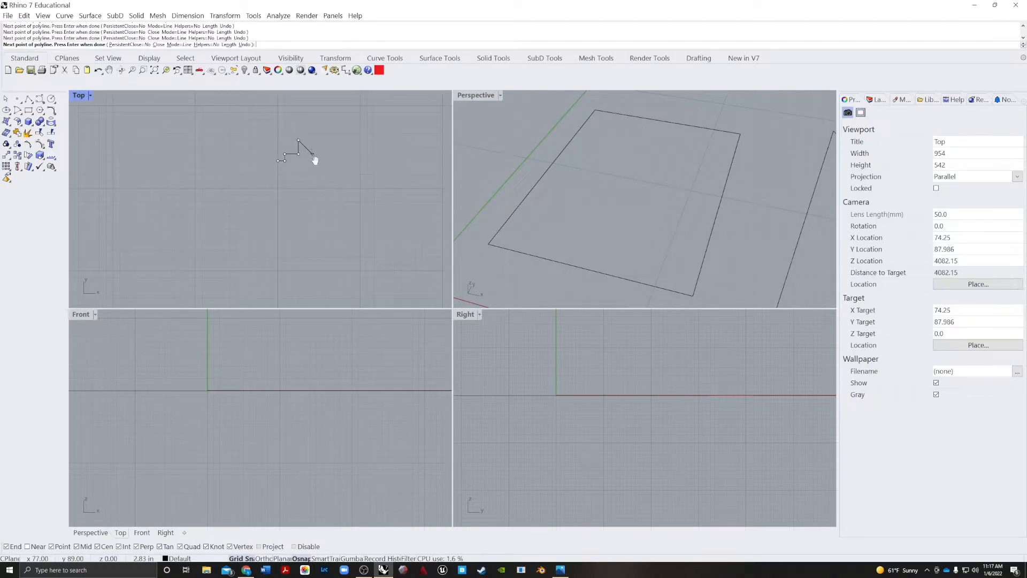
click(350, 242)
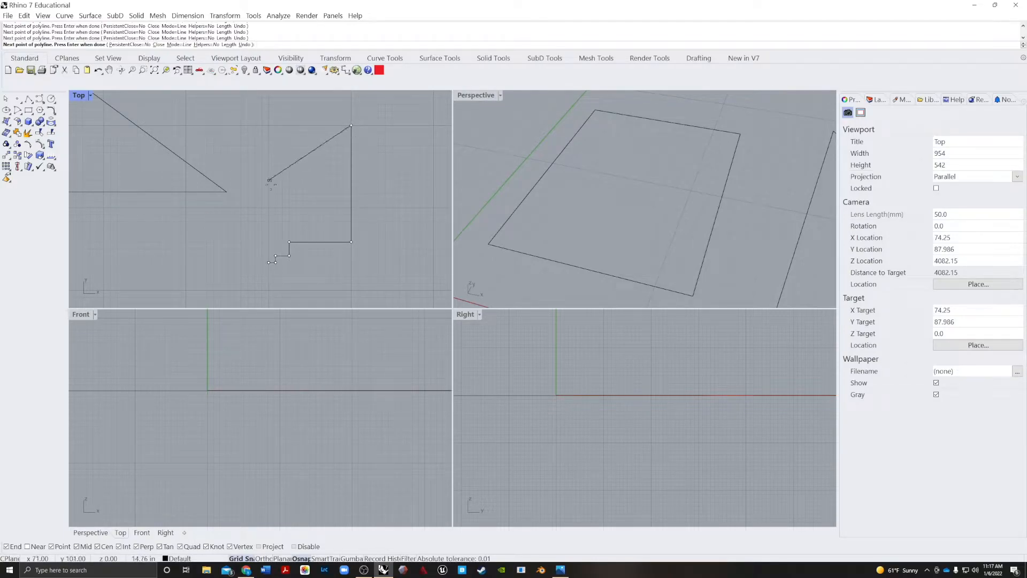
scroll(347, 120, up, 8)
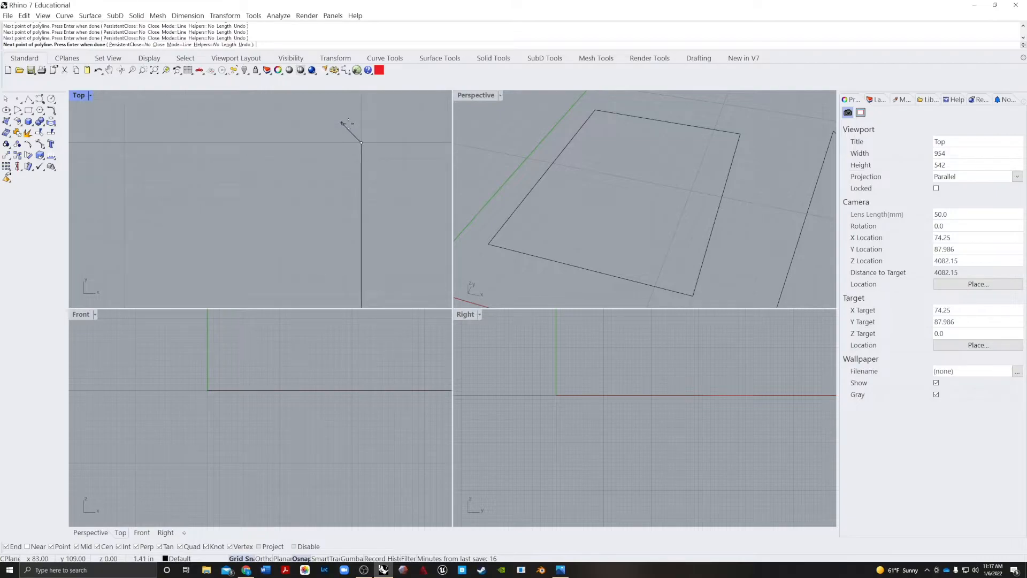
scroll(315, 225, down, 3)
click(195, 229)
scroll(309, 214, down, 5)
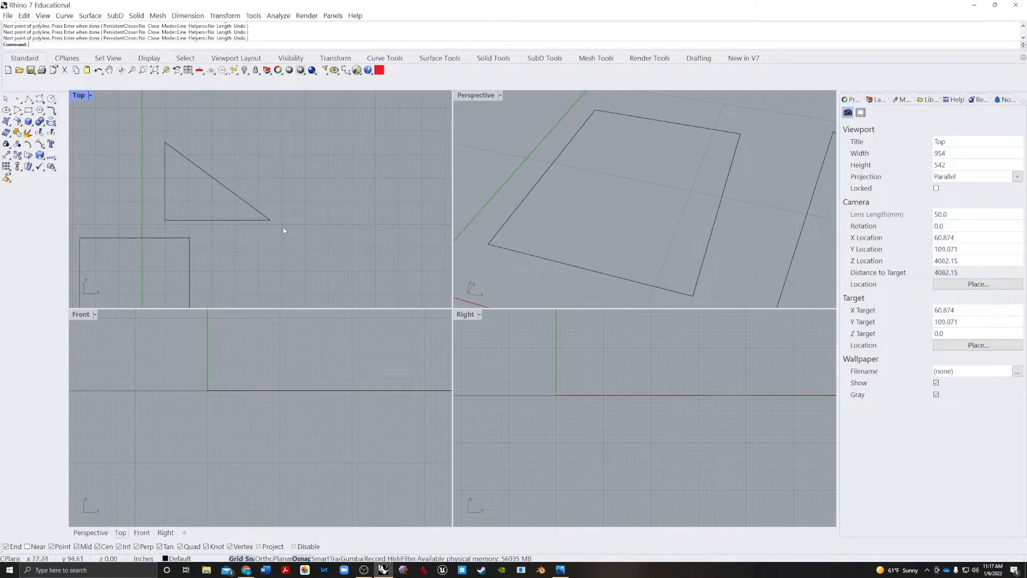
Draw a nearly vertical polyline segment about 48 inches long beside the triangle in the Top viewport and delete it
key(Return)
scroll(279, 225, up, 4)
click(259, 218)
scroll(258, 218, down, 4)
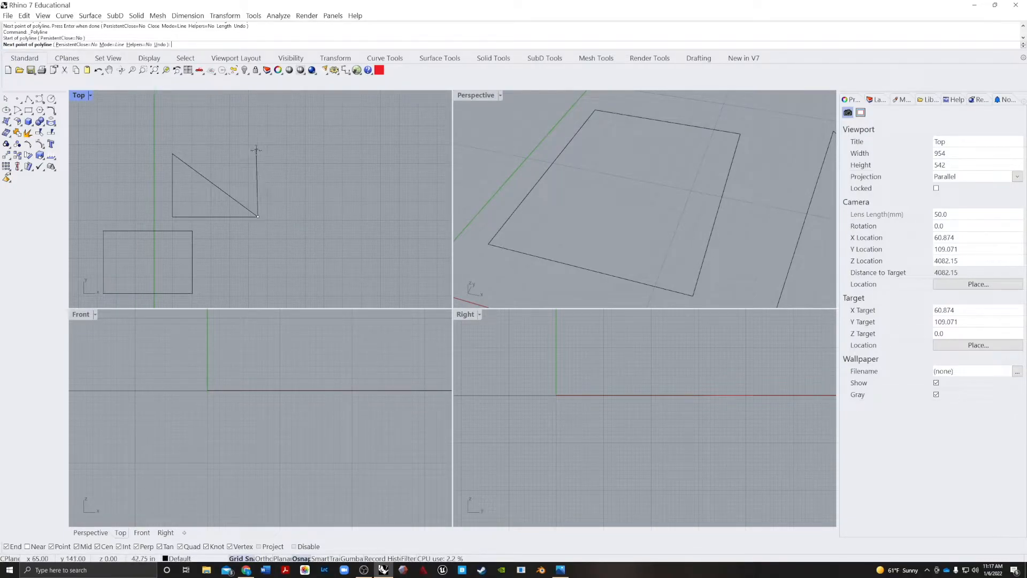
key(Return)
key(Return)
text(n)
click(279, 220)
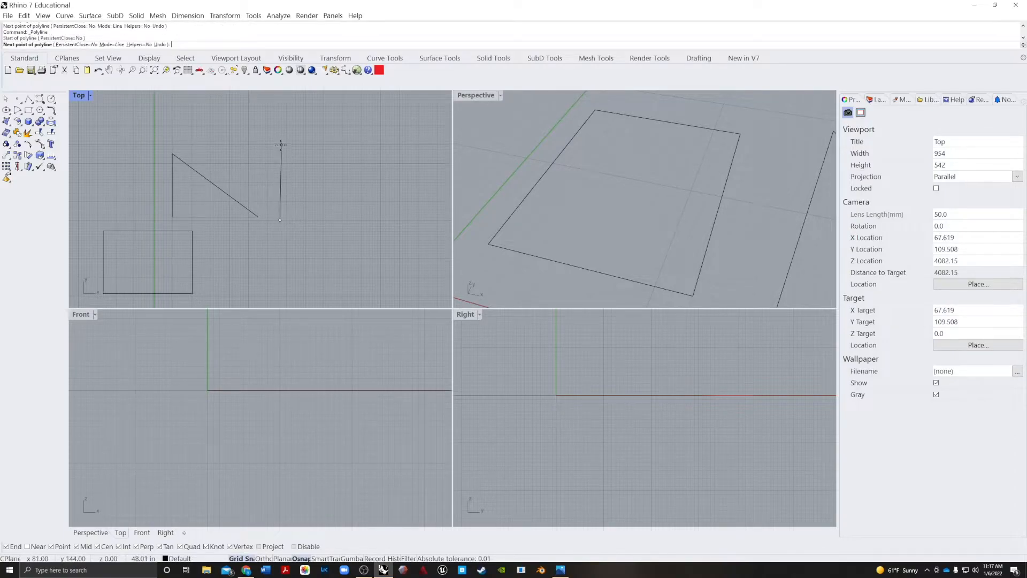
click(281, 144)
key(Return)
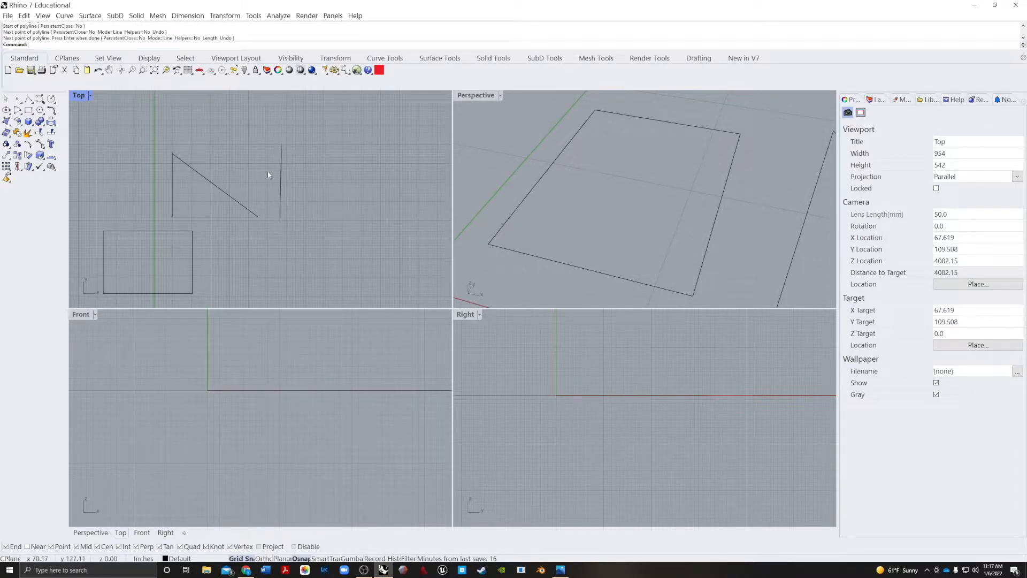
click(281, 174)
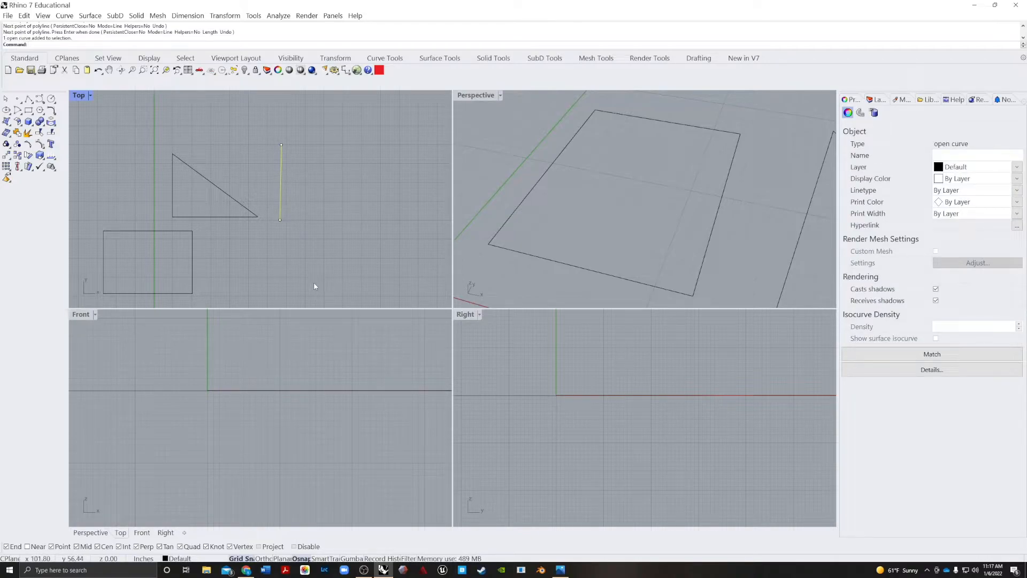
key(Delete)
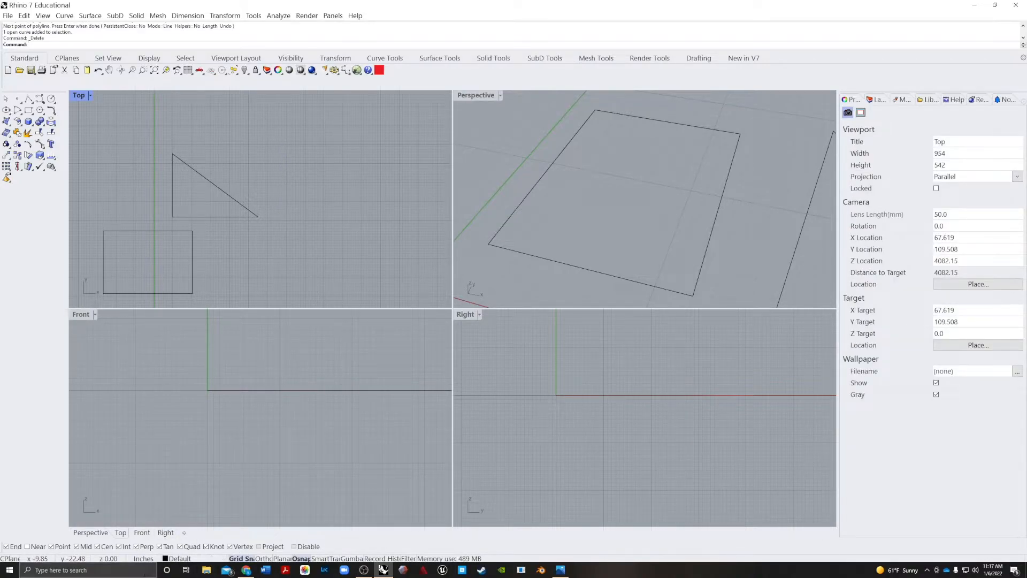
Turn off Grid Snap, try a vertically constrained polyline segment above the triangle's right corner, and leave Ortho on
click(264, 558)
click(28, 99)
click(256, 145)
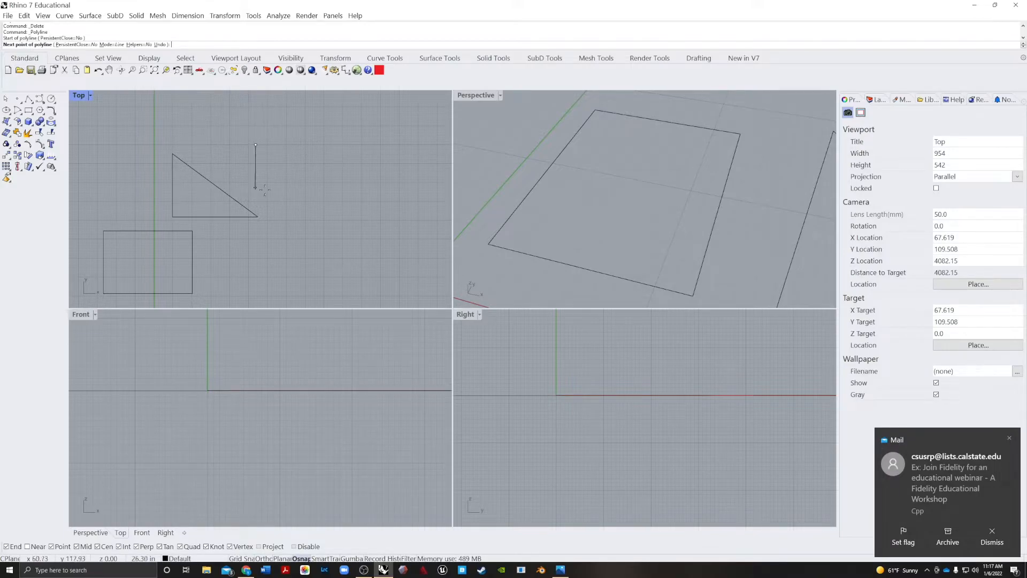
key(shift)
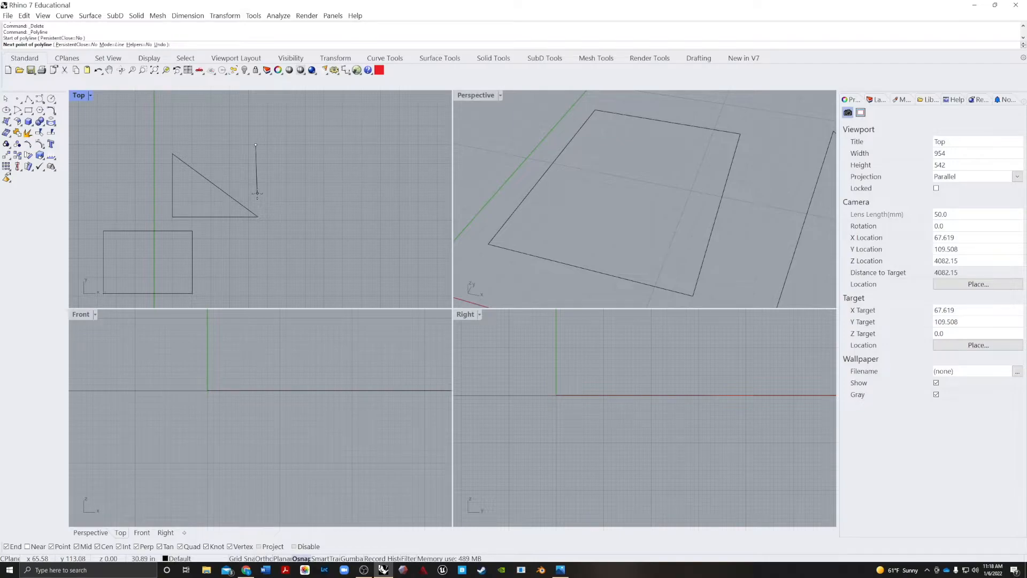
key(F8)
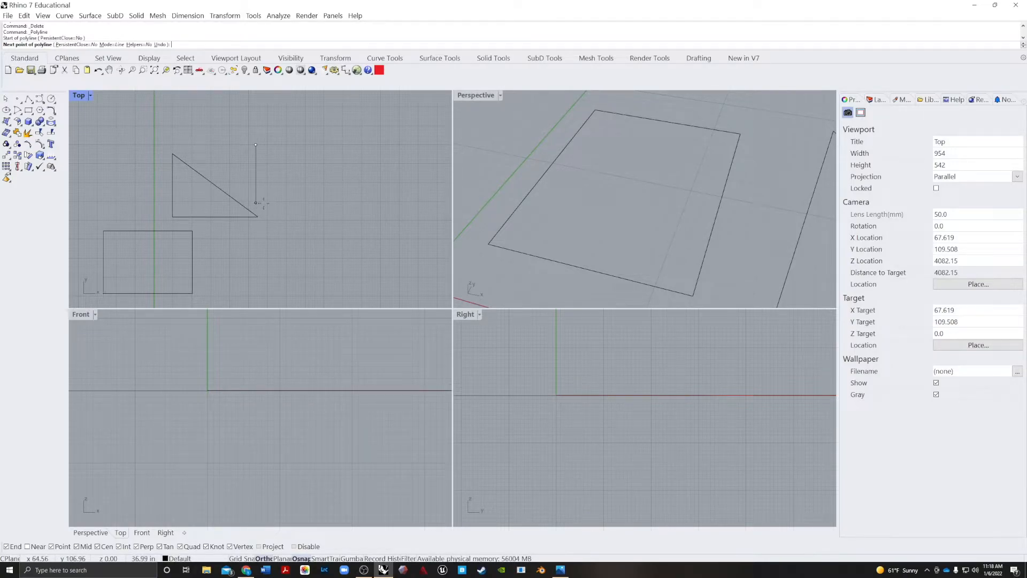
key(Escape)
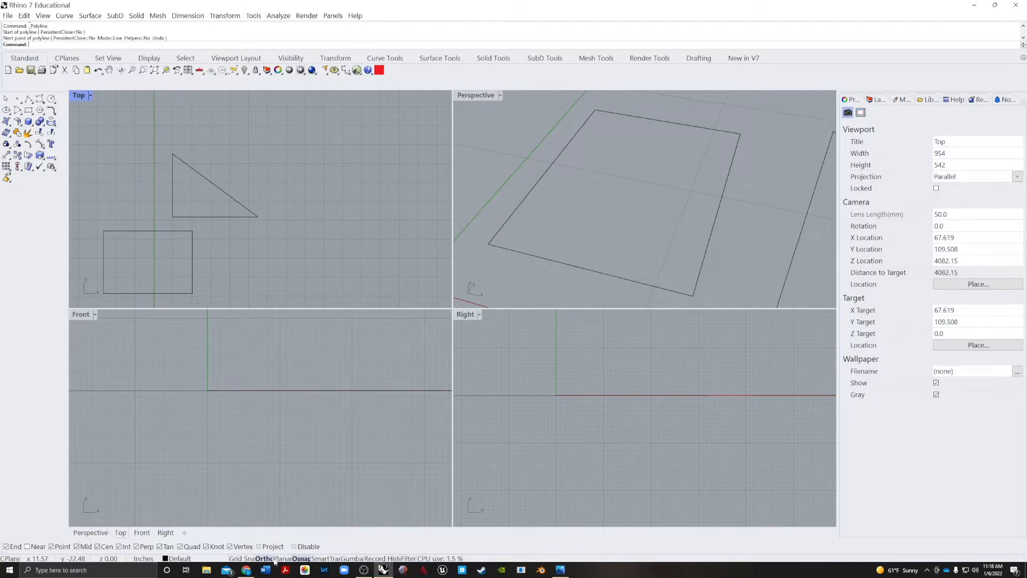
Turn on SmartTrack and draw a long horizontal line above the triangle in the Top viewport
click(301, 559)
click(301, 559)
click(319, 559)
mouse_move(342, 244)
right_down()
mouse_move(351, 262)
mouse_move(356, 254)
right_up()
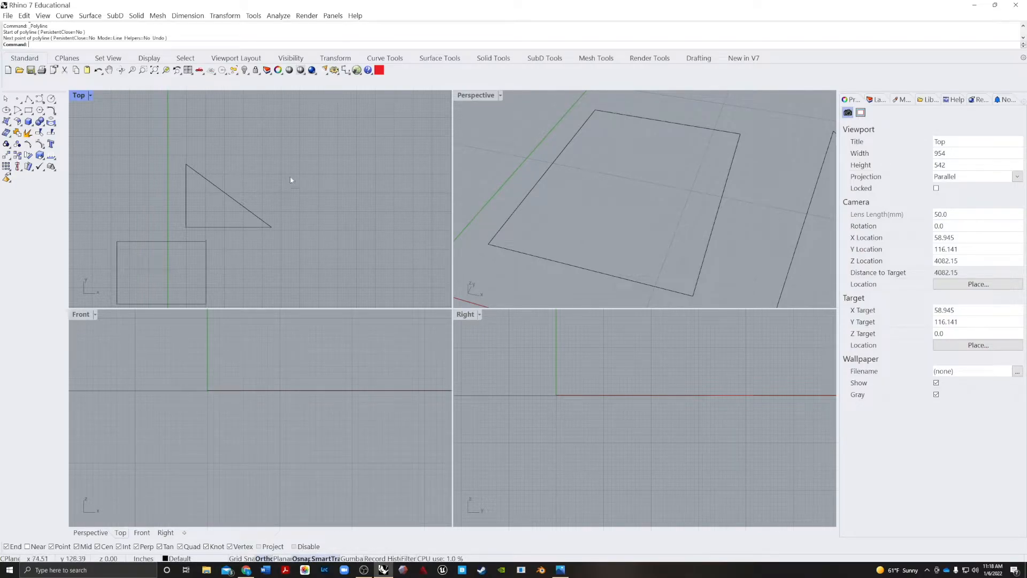
key(Return)
click(380, 115)
click(180, 115)
Try to start a line on the horizontal line, using SmartTrack to align it with the triangle's right corner
key(Return)
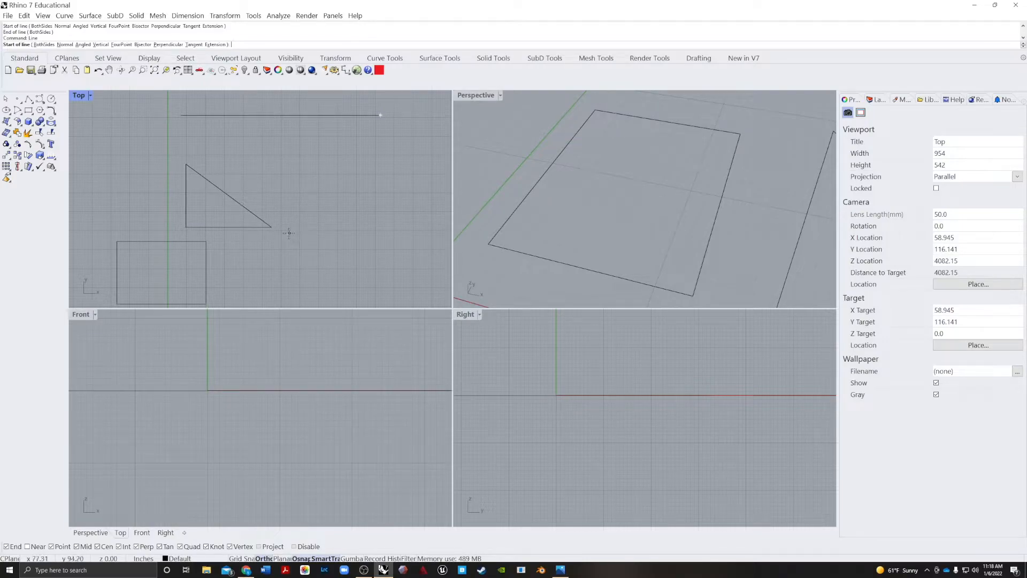
click(272, 227)
click(98, 547)
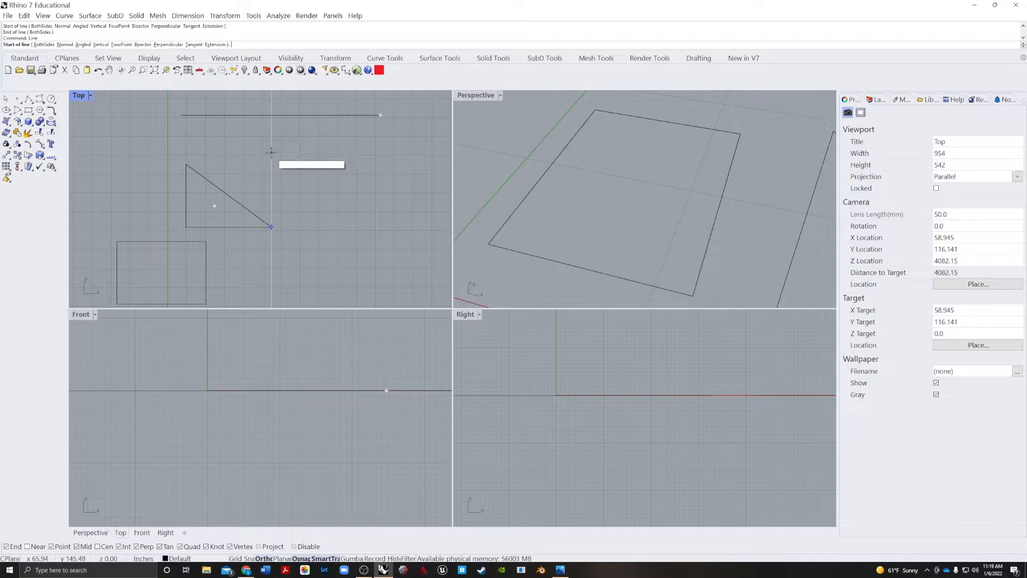
click(271, 115)
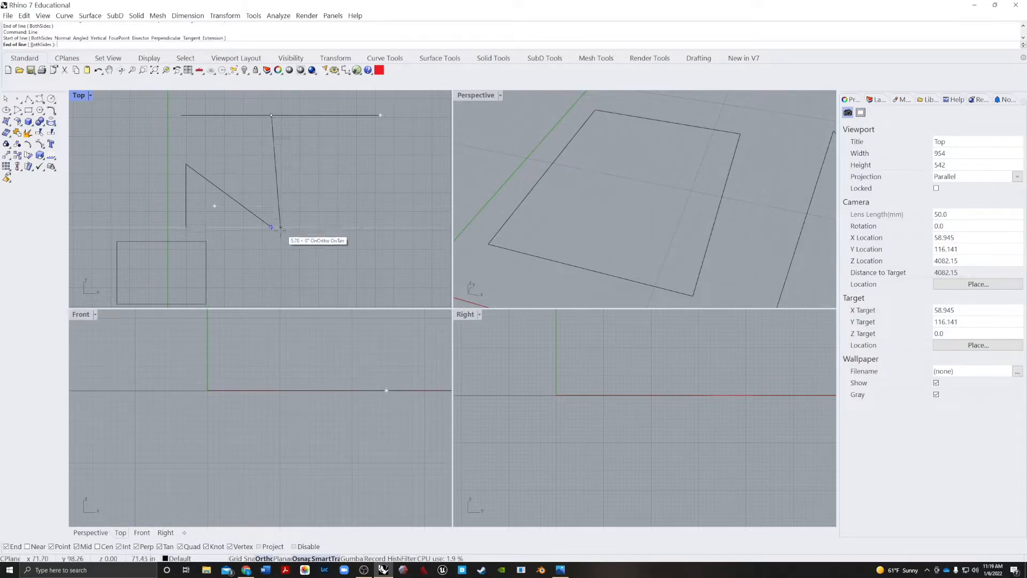
key(Escape)
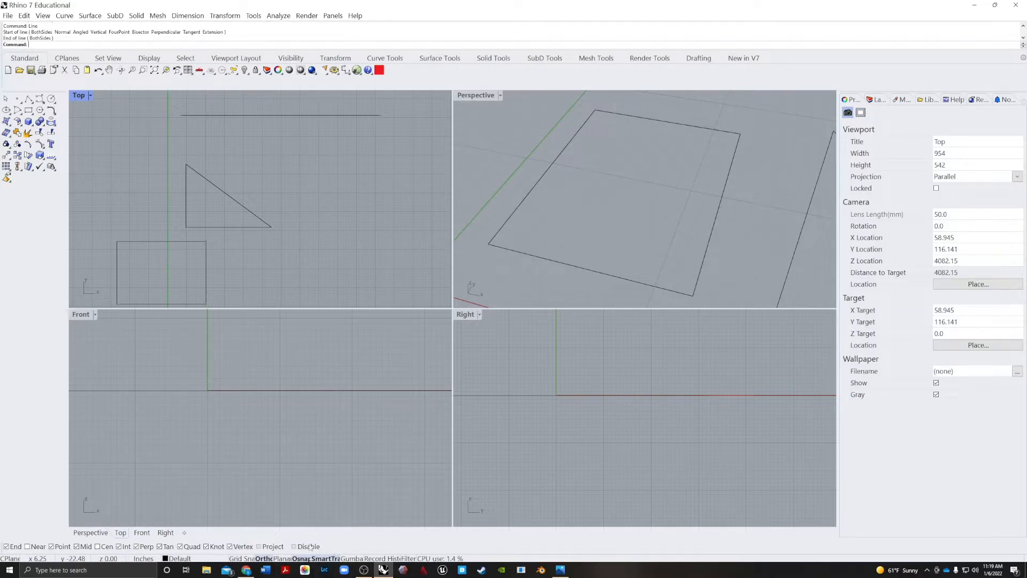
Turn on the Gumball and move the small rectangle along its red and green axes in the Perspective viewport
click(351, 558)
click(249, 226)
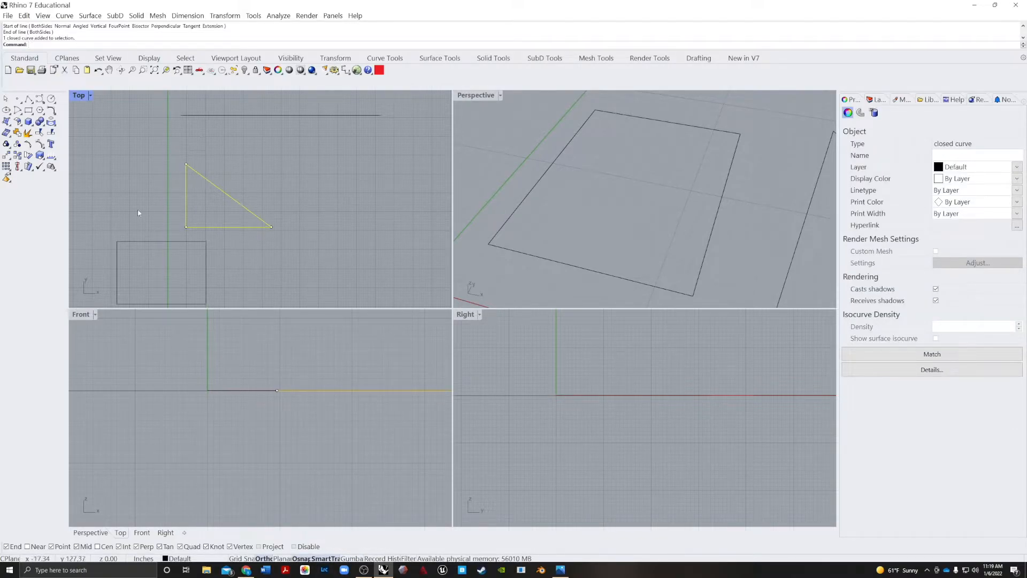
click(351, 559)
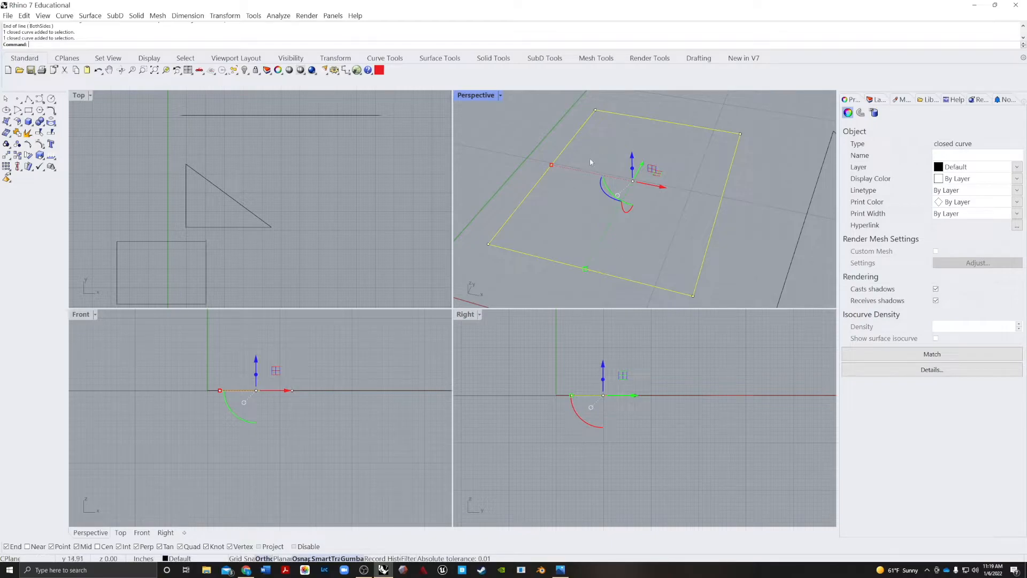
right_drag(664, 189, 598, 216)
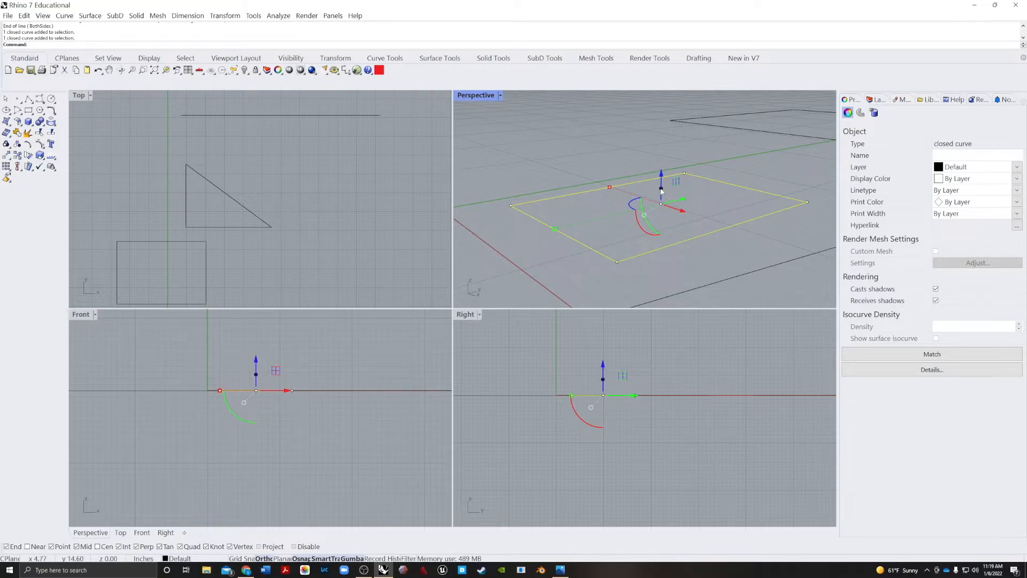
drag(662, 188, 648, 193)
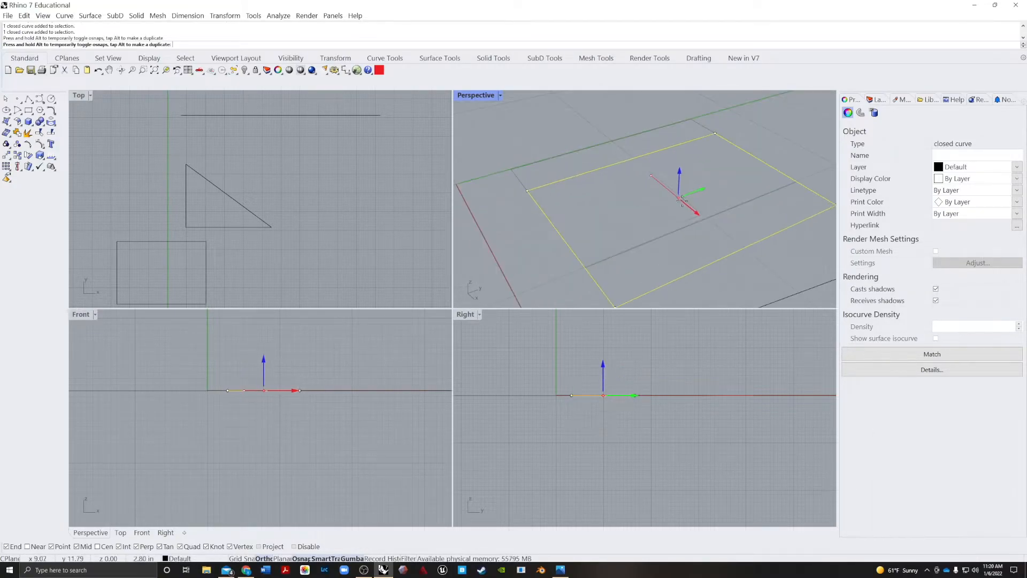
drag(672, 206, 745, 186)
right_drag(609, 247, 601, 189)
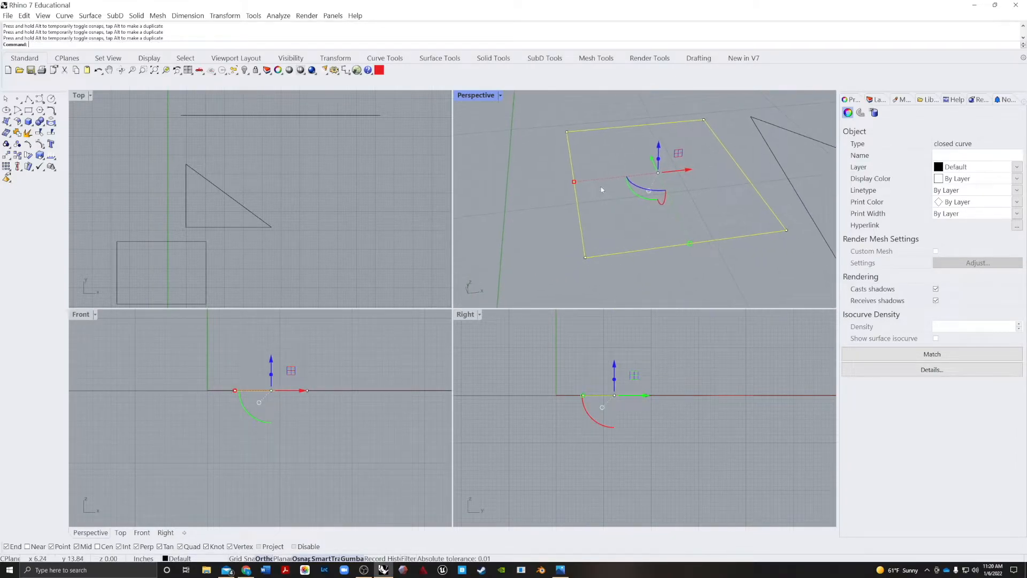
Resize the small rectangle proportionally with the Gumball scale handles, enlarging it first and finishing at a smaller size
drag(575, 182, 543, 185)
scroll(536, 186, up, 2)
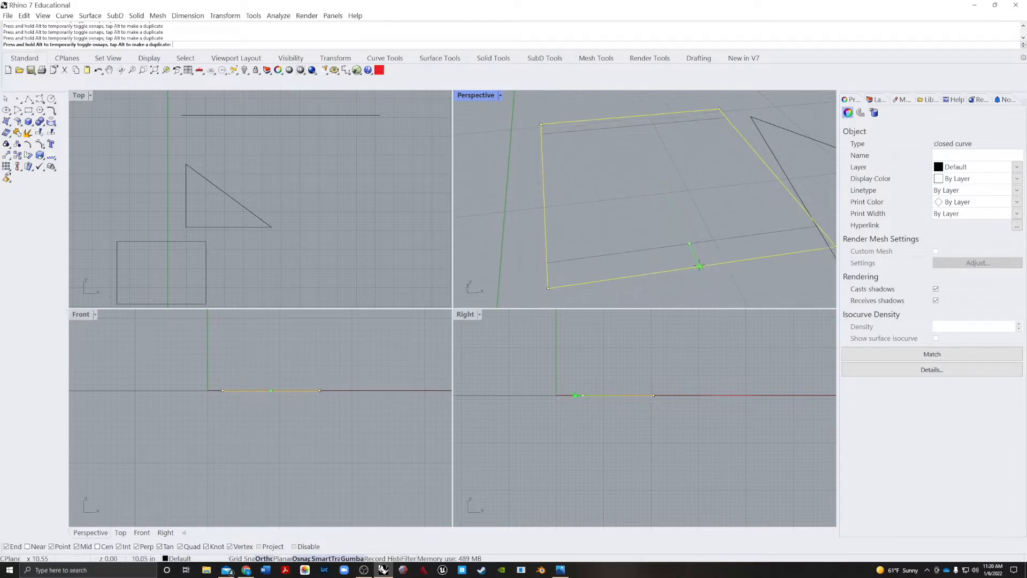
drag(544, 185, 590, 191)
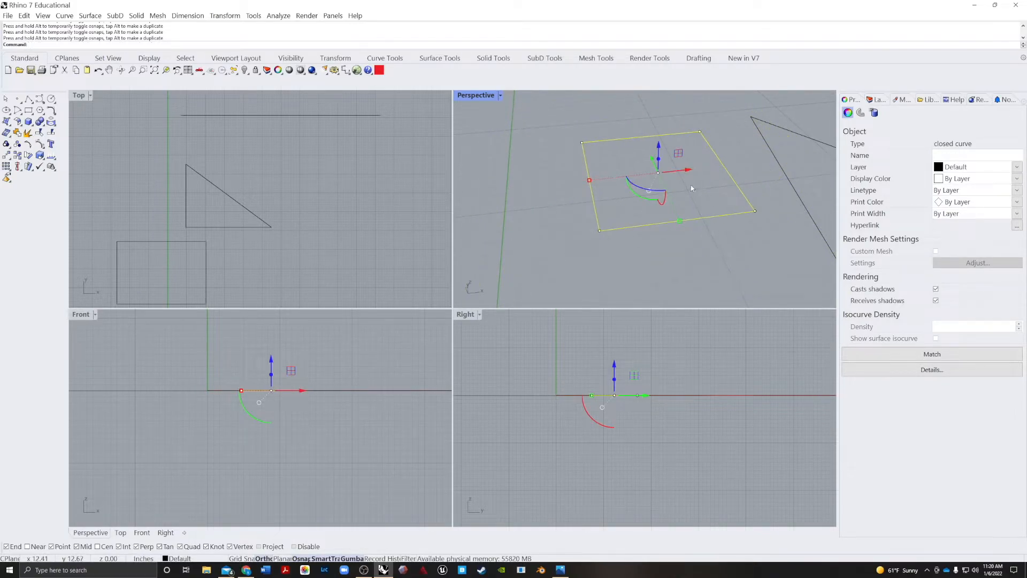
Make moved copies of the small rectangle with the Gumball in the Perspective viewport, and undo them
drag(711, 156, 611, 196)
right_drag(568, 199, 527, 206)
alt+drag(584, 161, 657, 195)
right_drag(655, 193, 743, 180)
drag(742, 181, 736, 201)
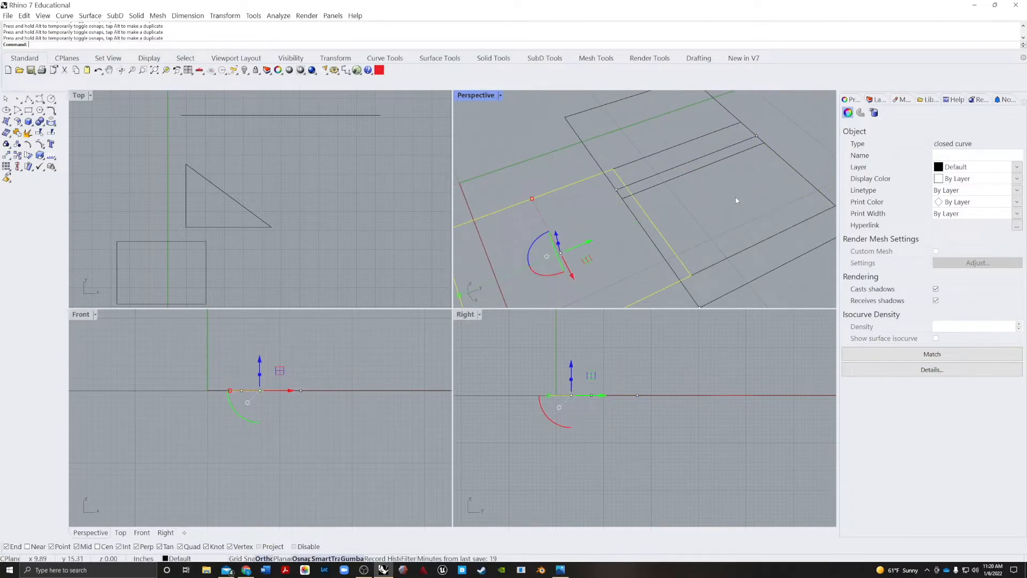
key(ctrl+z)
key(ctrl+z)
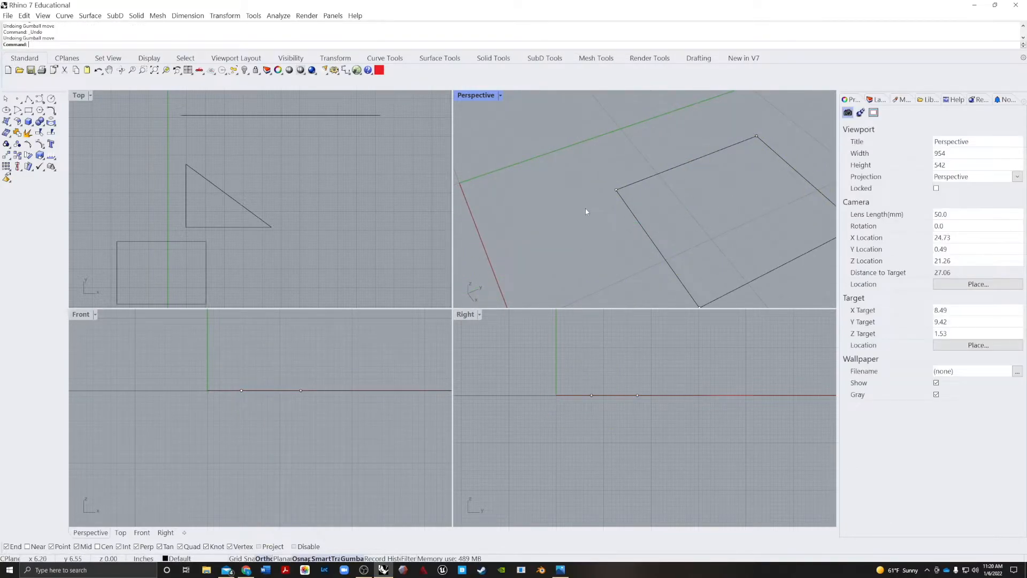
Maximize the Perspective viewport and delete the long horizontal line beyond the triangle
click(536, 203)
right_drag(637, 222, 591, 219)
scroll(689, 211, down, 10)
scroll(591, 219, down, 8)
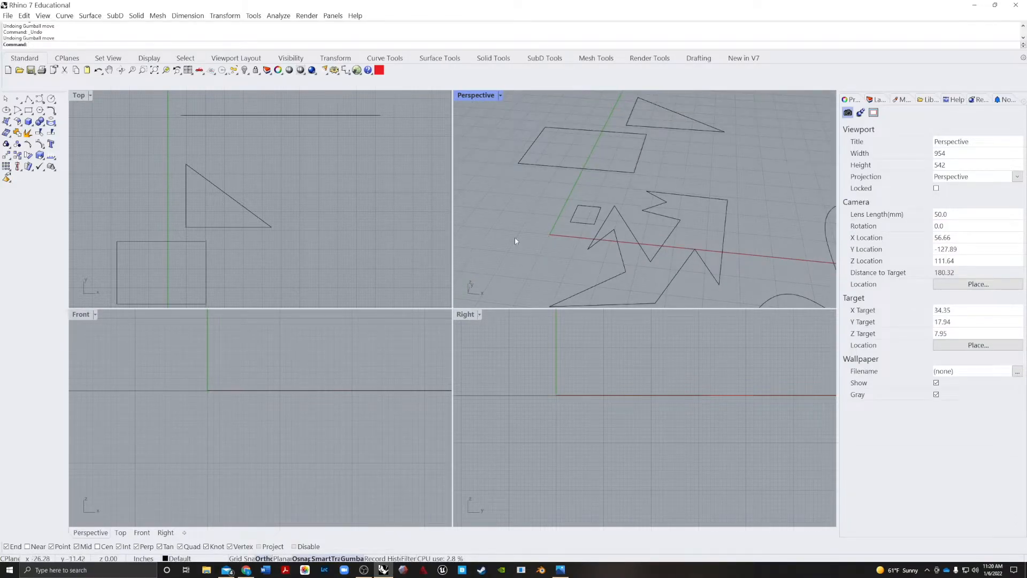
scroll(227, 227, down, 8)
scroll(289, 246, down, 10)
right_drag(278, 260, 264, 224)
scroll(212, 206, up, 8)
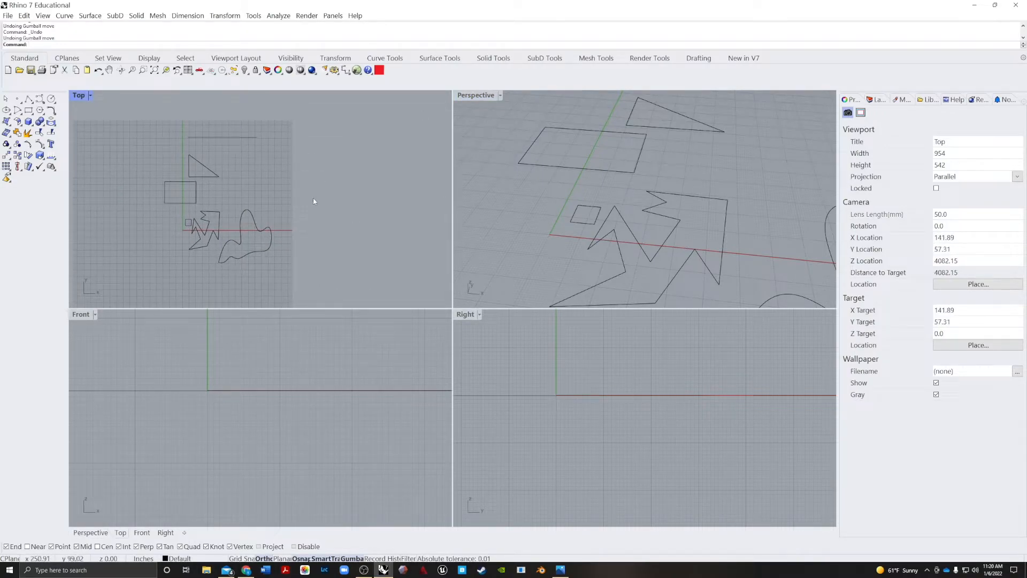
double_click(470, 96)
scroll(503, 231, down, 12)
right_drag(505, 231, 663, 178)
click(640, 227)
key(Delete)
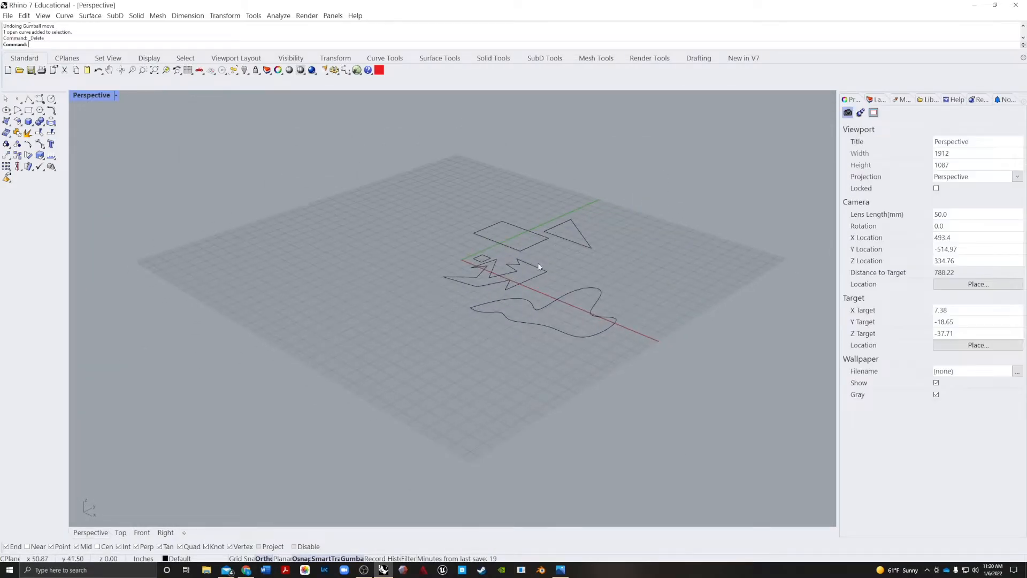
Extrude the closed jagged polyline upward with ExtrudeCrv, setting Solid to No so the walls have no caps
scroll(634, 321, up, 4)
right_drag(634, 326, 523, 264)
scroll(461, 300, down, 2)
scroll(406, 247, down, 2)
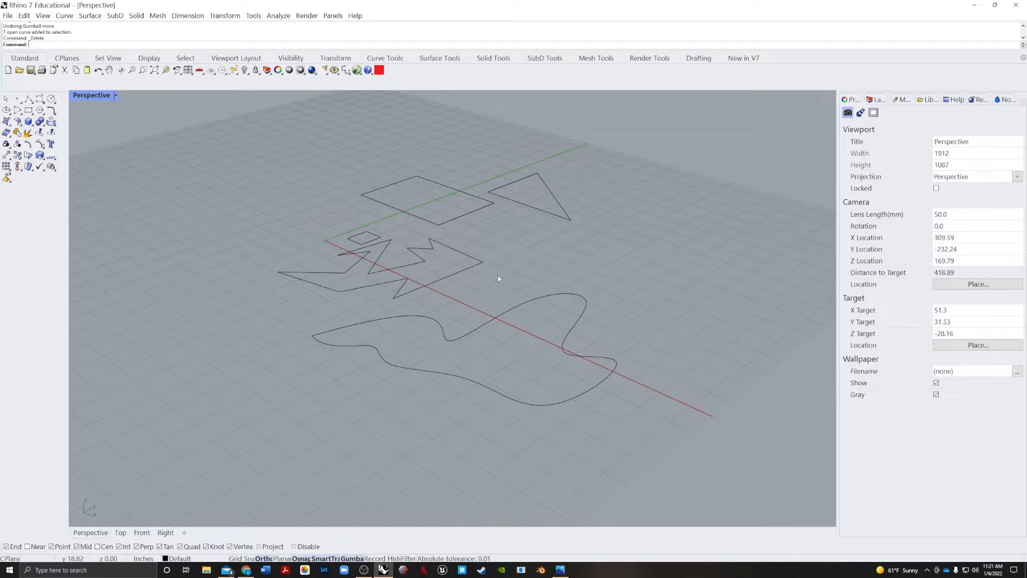
click(386, 273)
text(ExtrudeCrv)
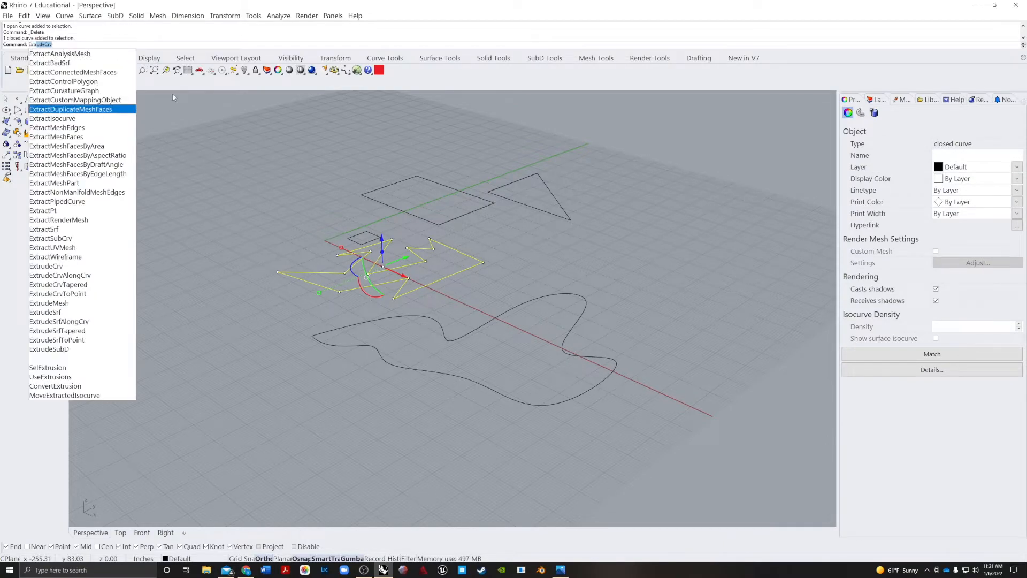
key(Return)
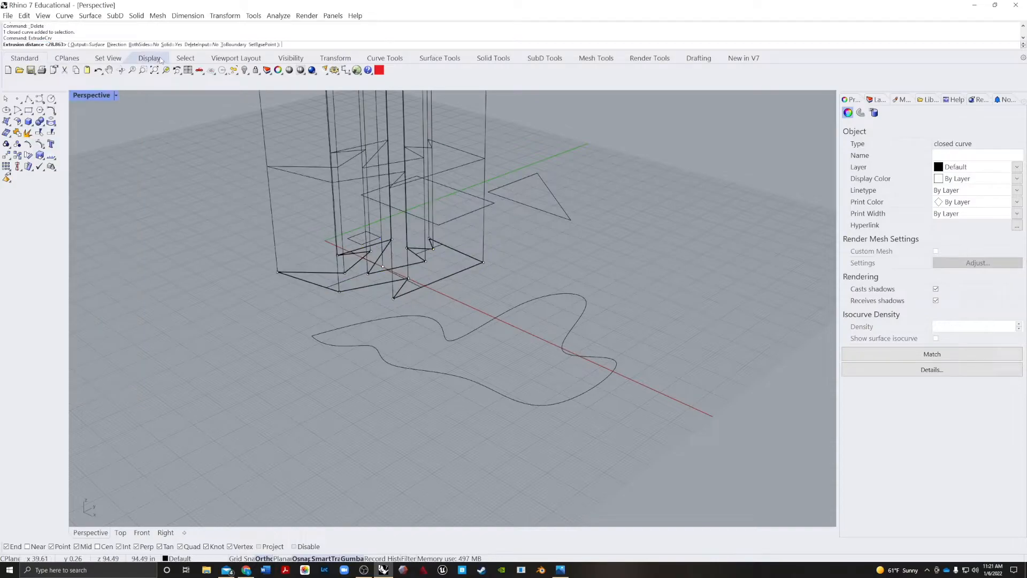
click(162, 46)
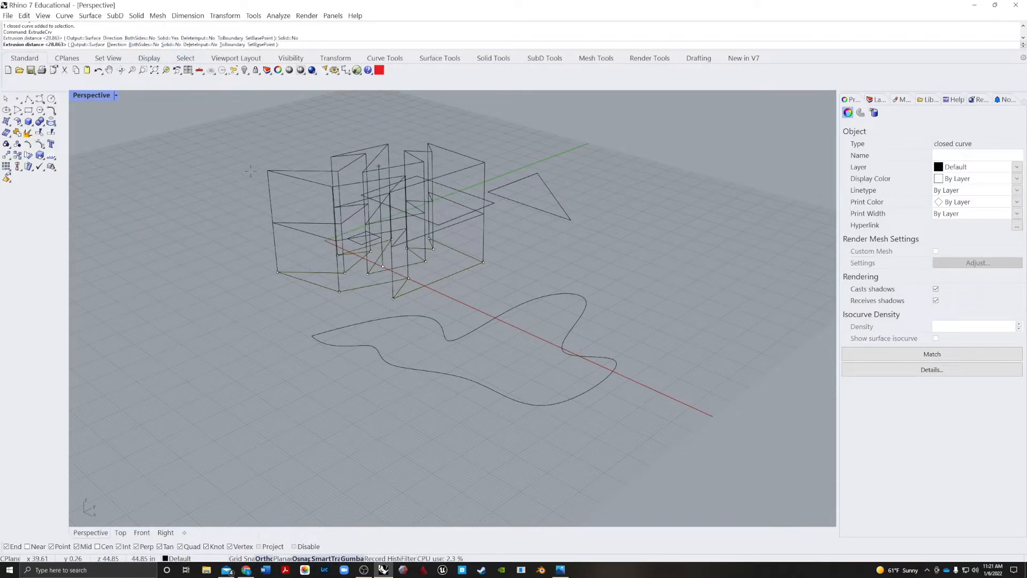
click(331, 192)
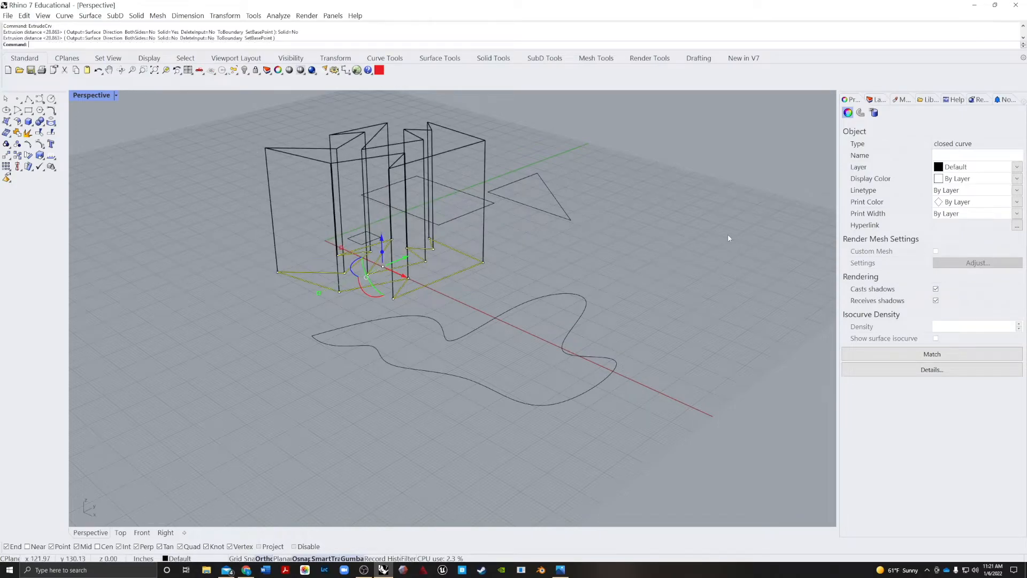
click(226, 236)
right_drag(258, 190, 321, 348)
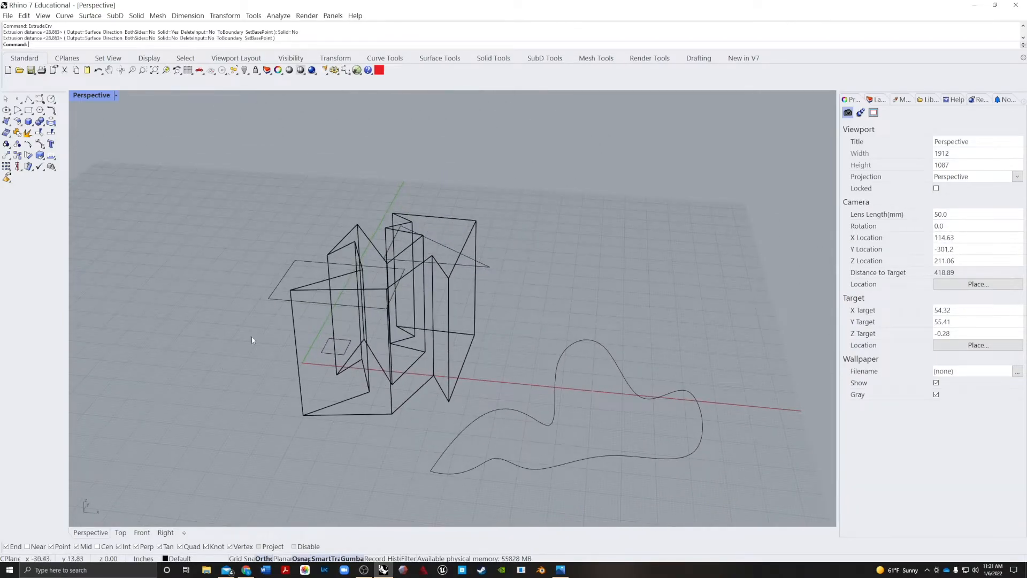
Switch to the four-viewport layout and maximize the Perspective viewport again
click(116, 96)
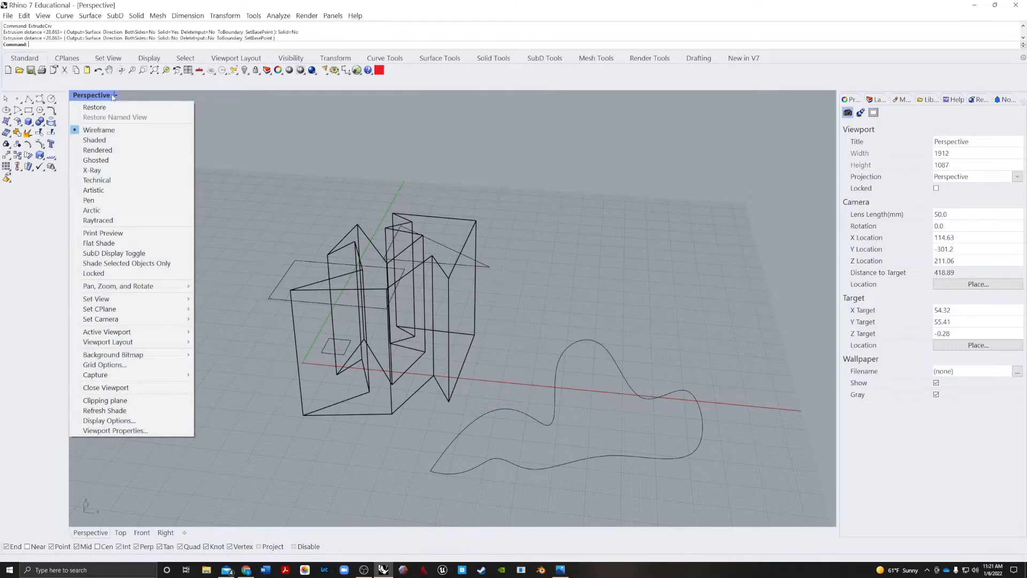
click(114, 96)
click(188, 70)
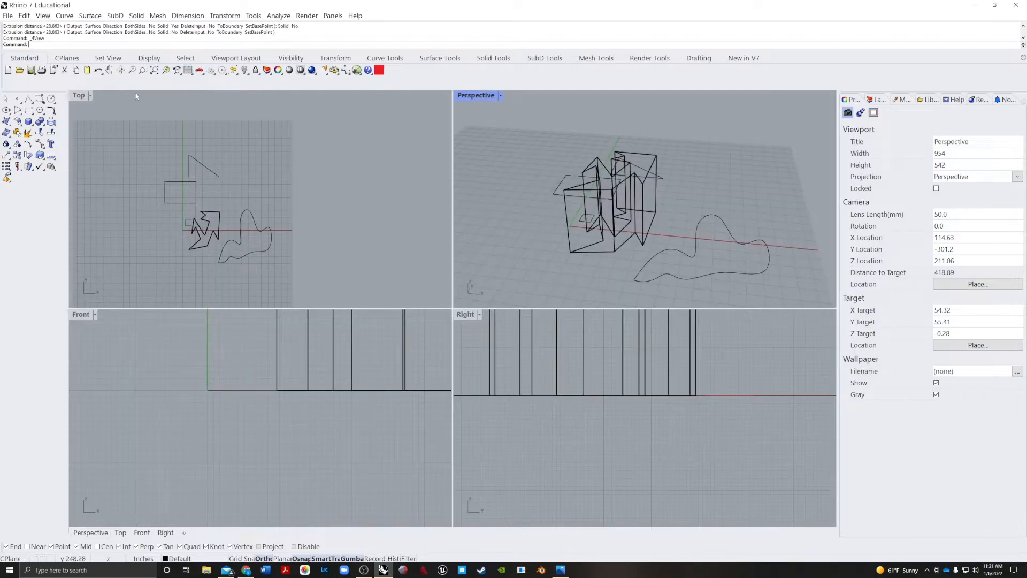
click(89, 96)
click(502, 96)
double_click(481, 96)
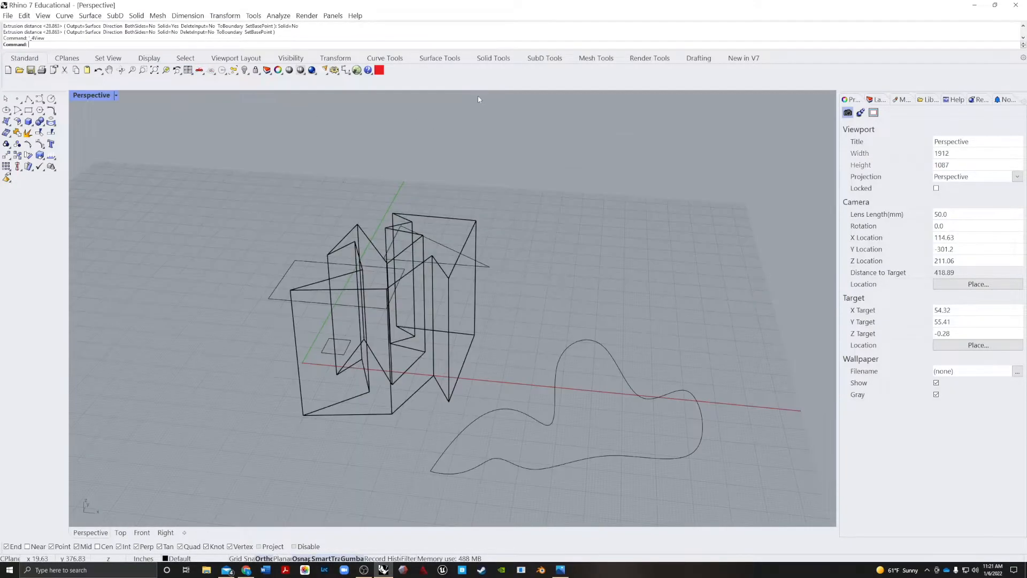
click(117, 95)
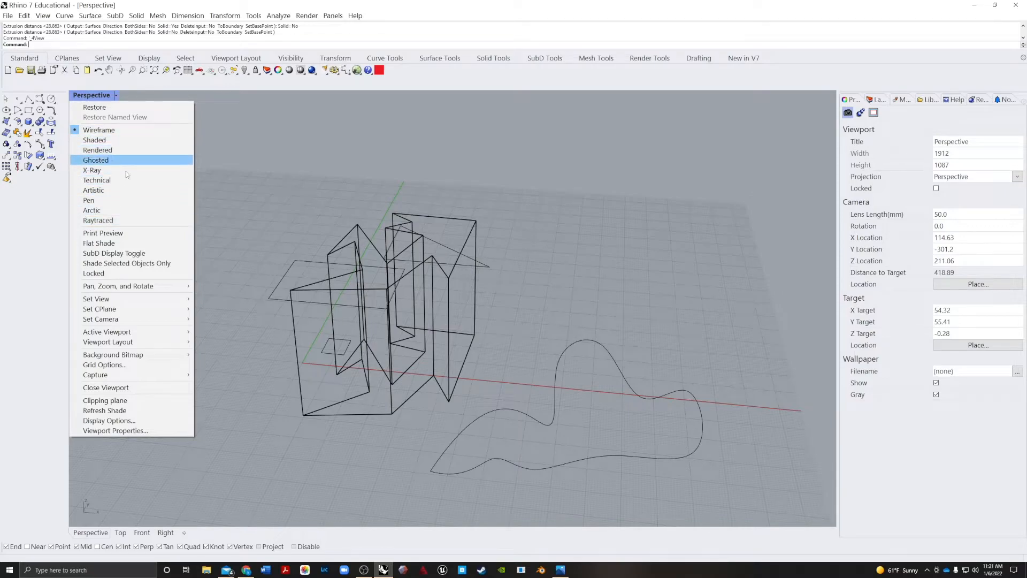
Switch to the Photos screenshot of Rhino to examine its viewport display-mode list, and return to the Rhino model
click(559, 569)
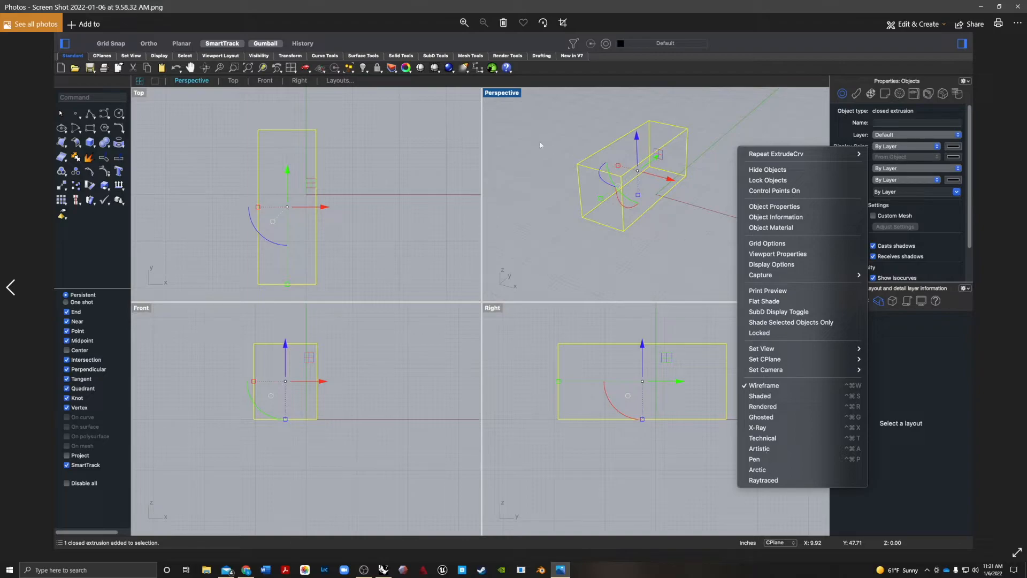
right_click(502, 132)
click(489, 118)
right_click(564, 163)
click(491, 247)
click(980, 6)
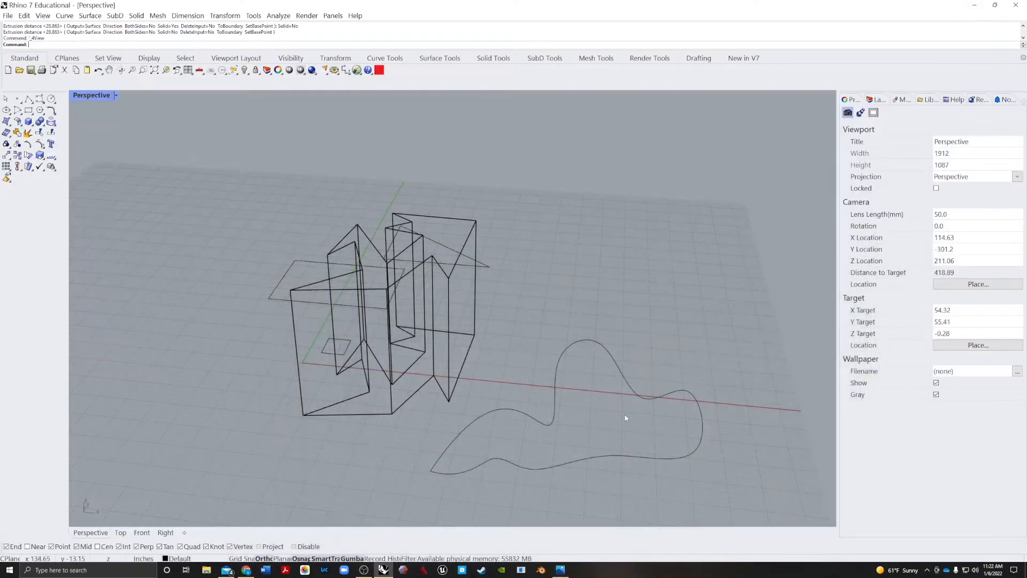
Set the Perspective viewport's display mode to Shaded and view the extruded walls from different sides
click(115, 96)
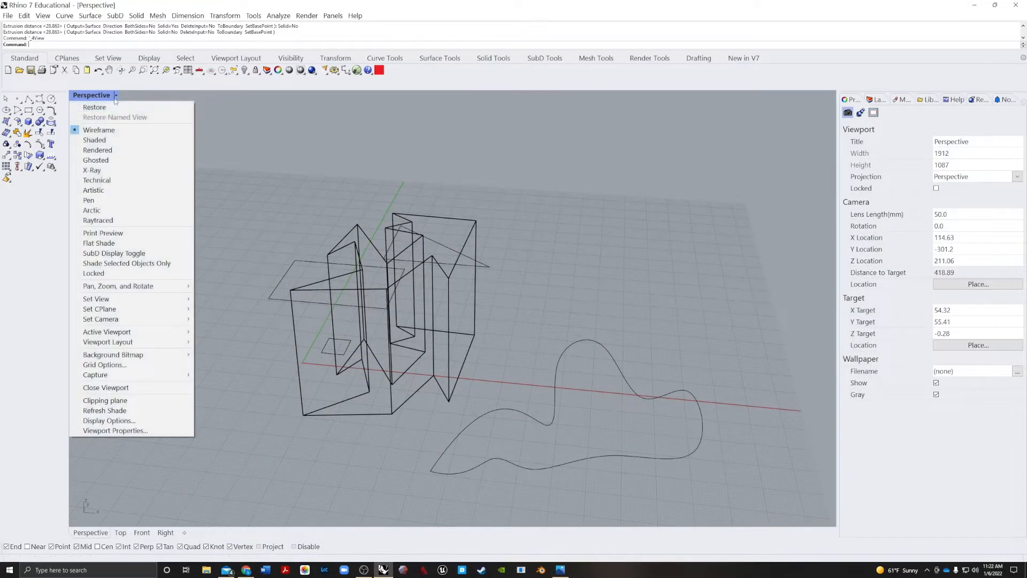
click(94, 141)
mouse_move(298, 355)
right_down()
mouse_move(320, 356)
mouse_move(132, 114)
right_up()
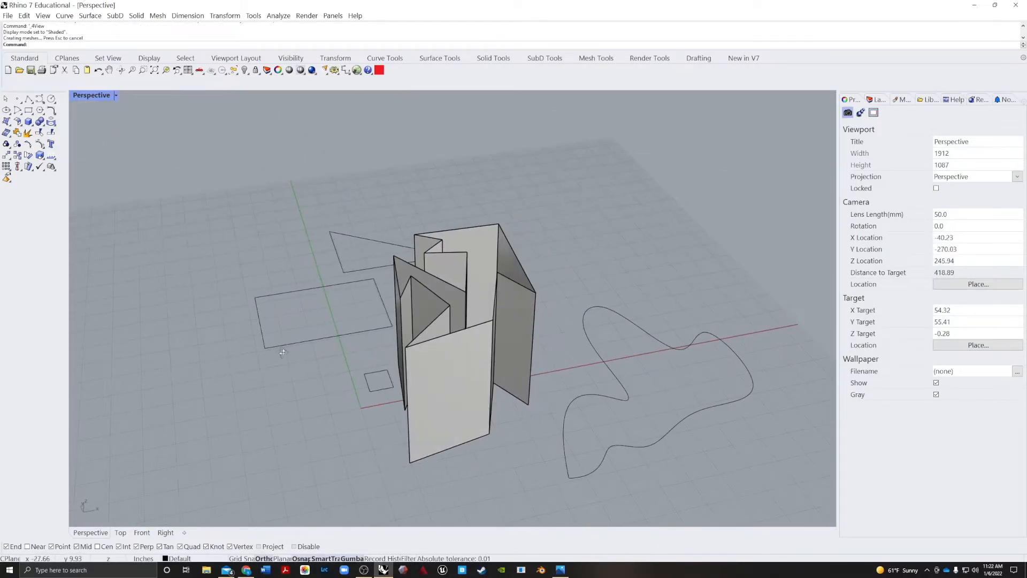
click(116, 95)
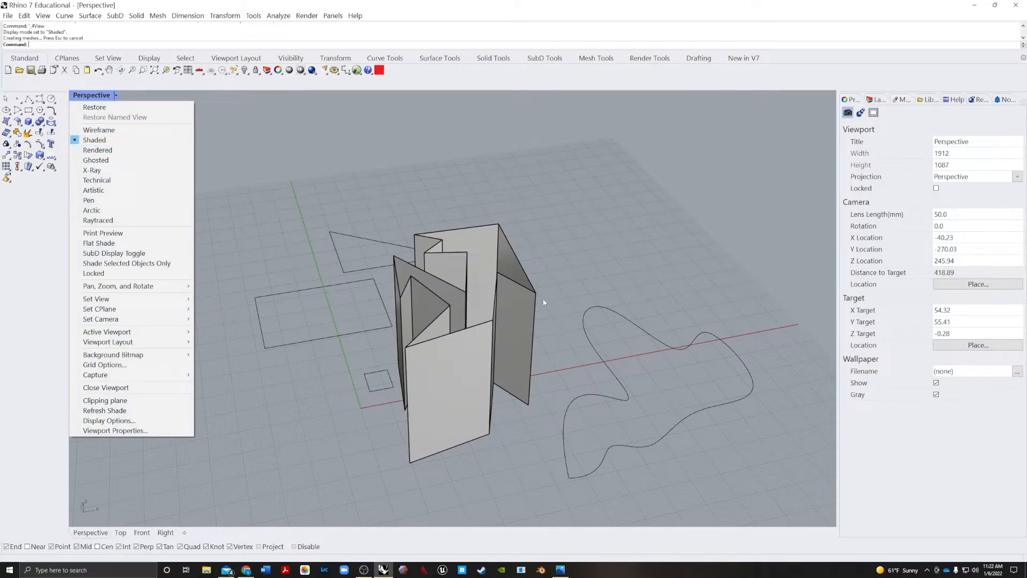
click(538, 411)
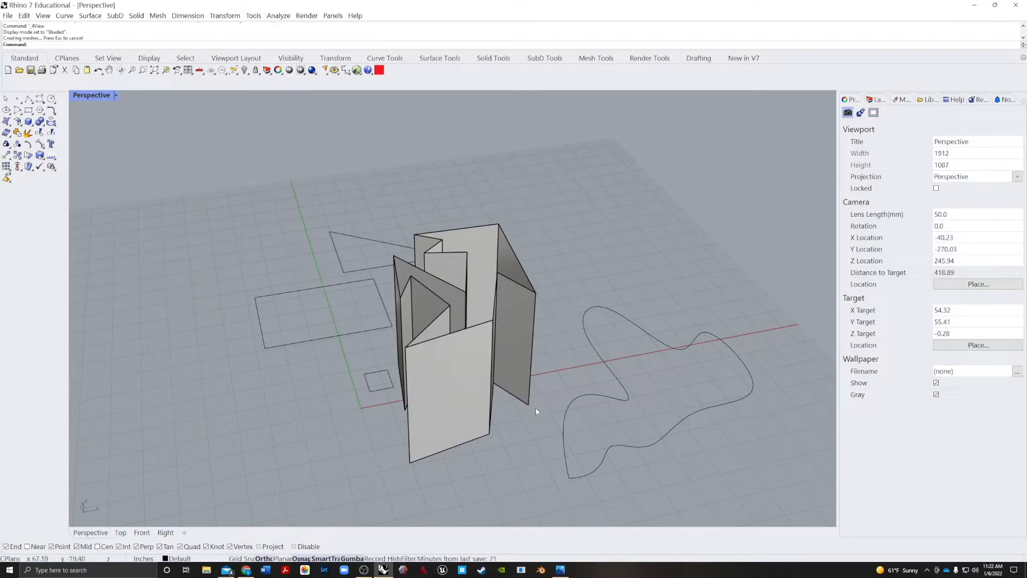
right_drag(403, 366, 342, 375)
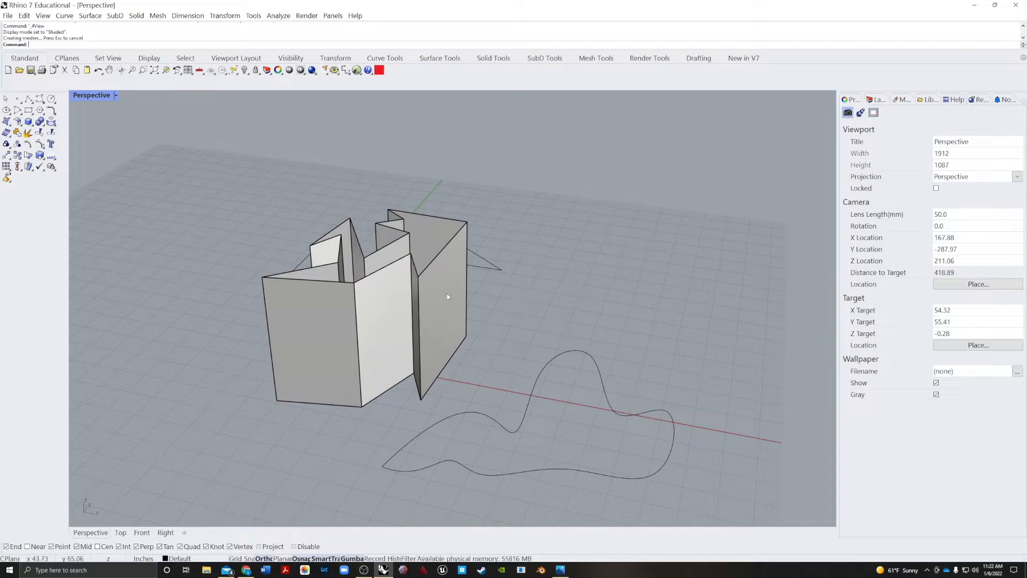
Preview the extruded shape in the Rendered and Ghosted display modes, viewing it from several angles
click(115, 95)
click(97, 150)
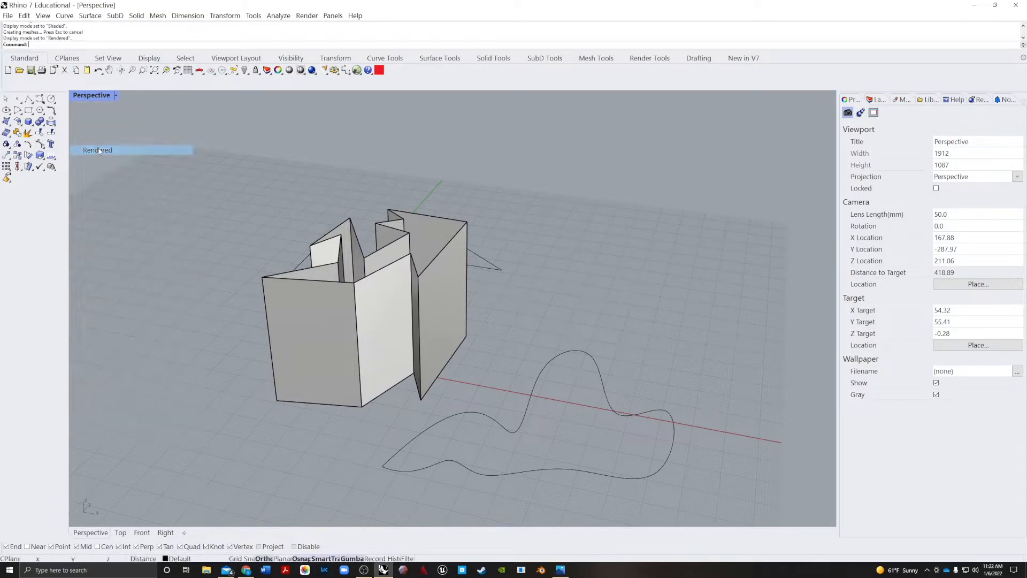
right_drag(389, 364, 321, 331)
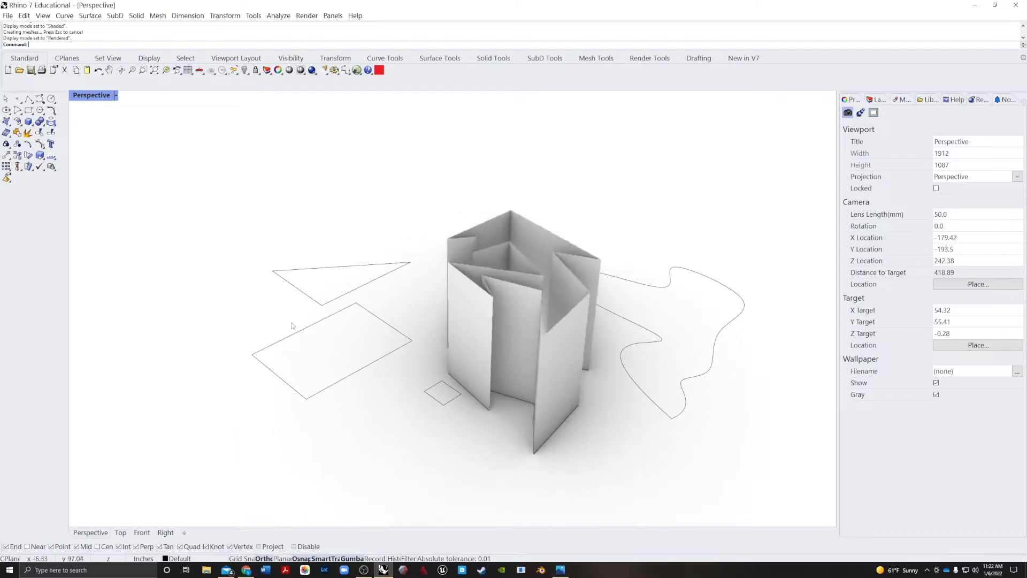
click(92, 95)
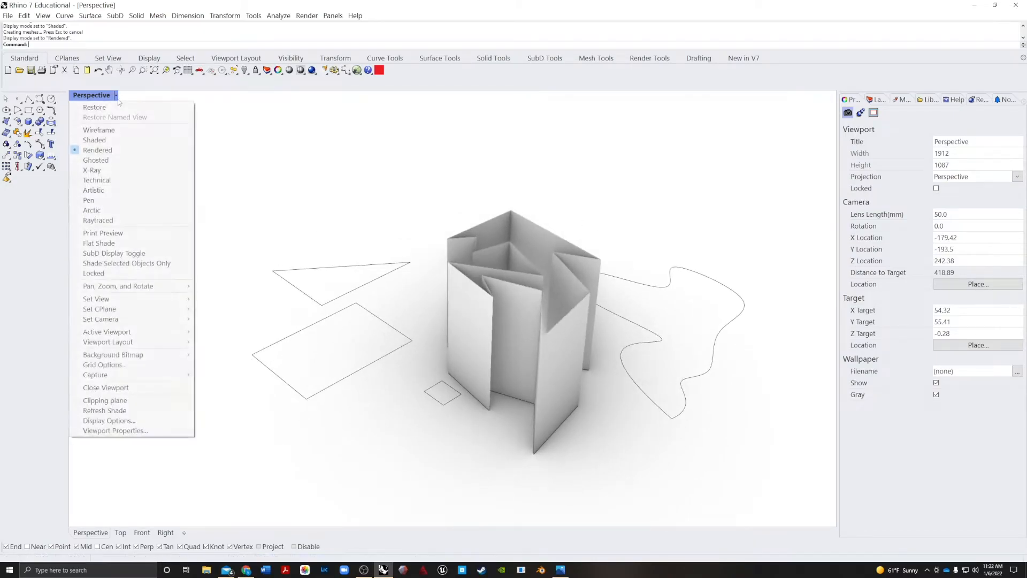
click(106, 160)
right_drag(555, 296, 348, 238)
Preview the extruded shape in the X-Ray and Technical display modes
click(105, 97)
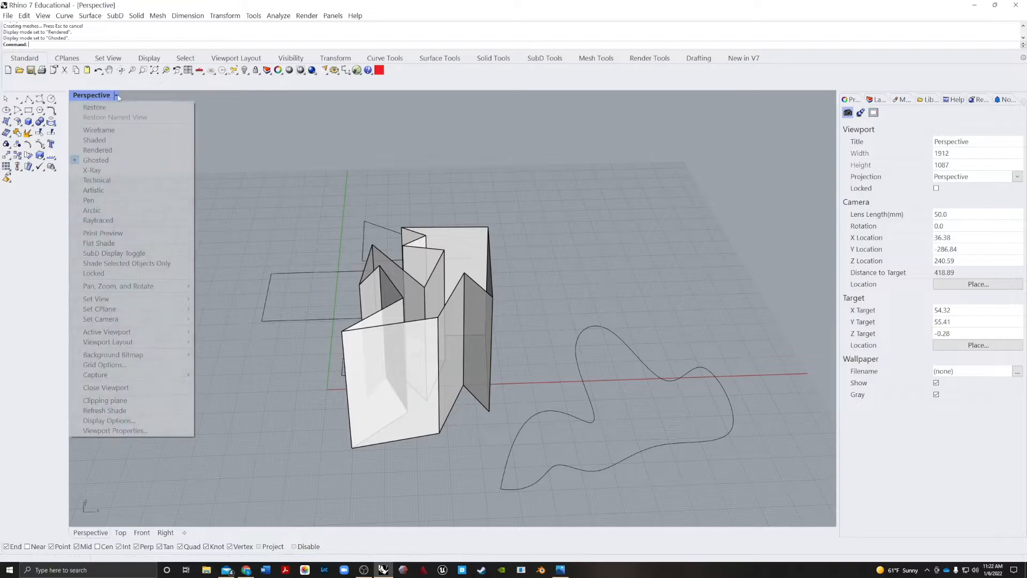
click(106, 170)
mouse_move(577, 306)
right_down()
mouse_move(555, 266)
mouse_move(553, 335)
mouse_move(579, 310)
mouse_move(557, 281)
mouse_move(610, 262)
mouse_move(585, 316)
right_up()
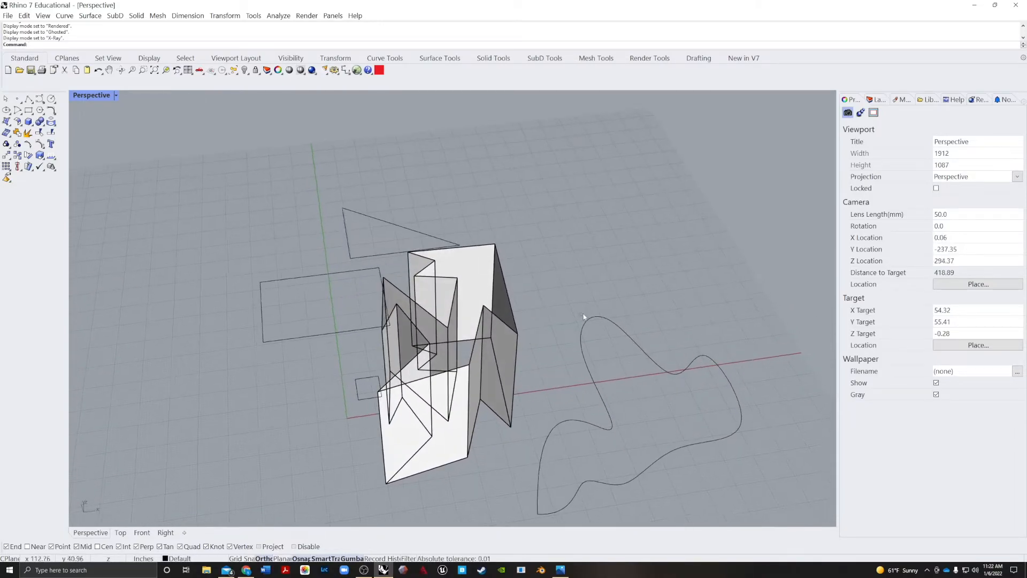
click(117, 95)
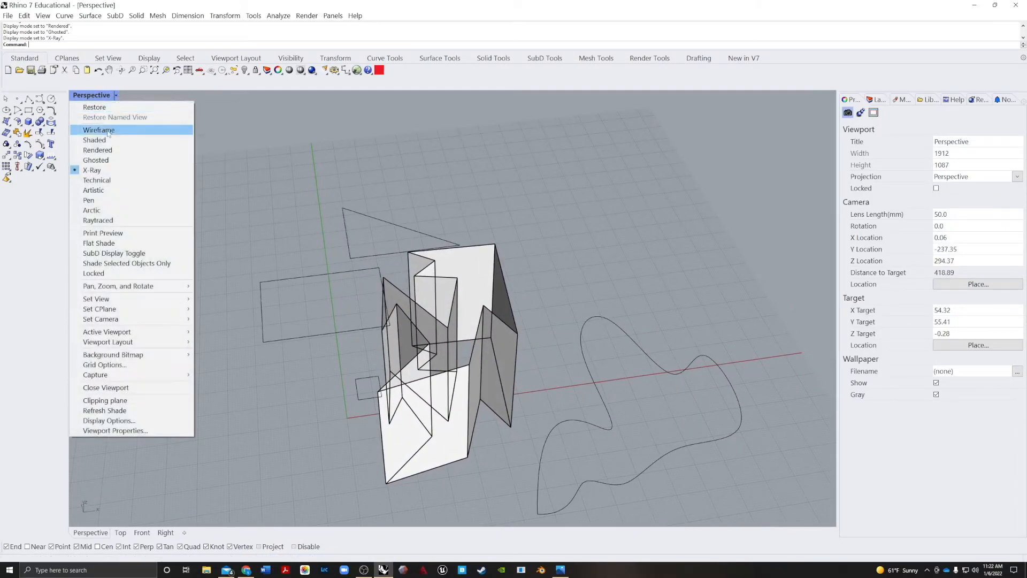
click(94, 182)
right_drag(529, 318, 501, 236)
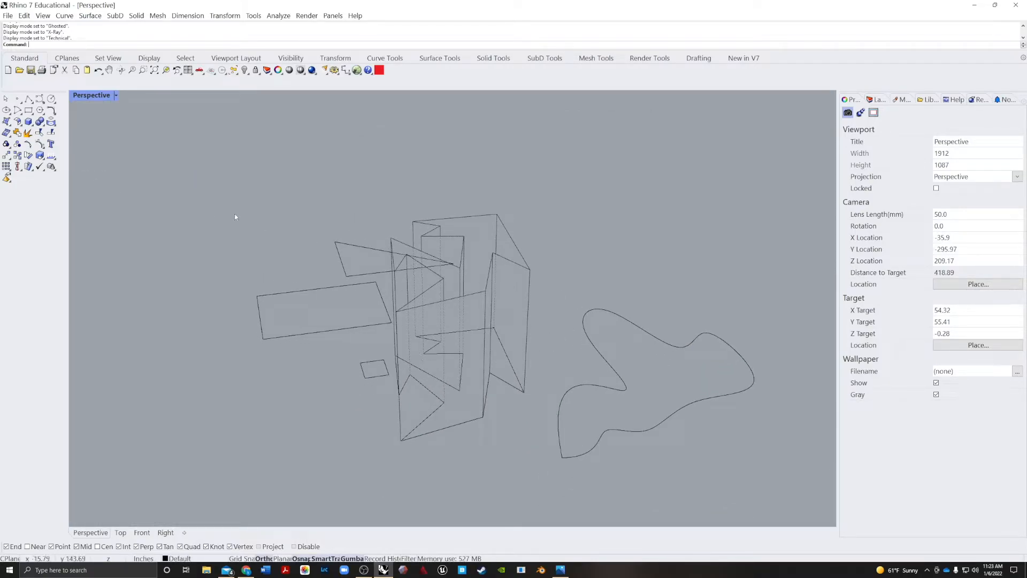
Preview the extruded shape in the Artistic and Pen display modes
click(115, 97)
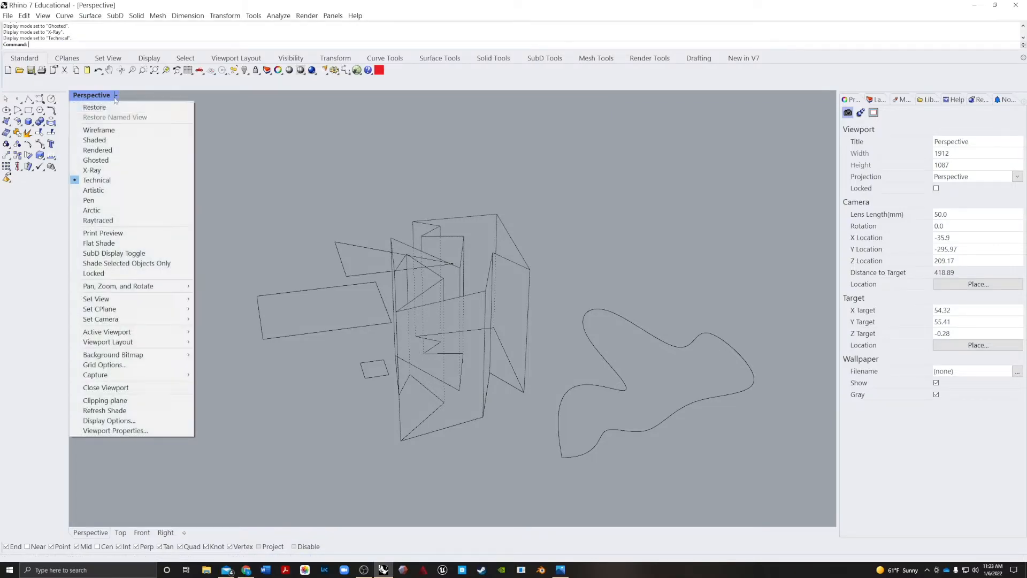
click(98, 191)
right_drag(583, 323, 615, 257)
click(116, 96)
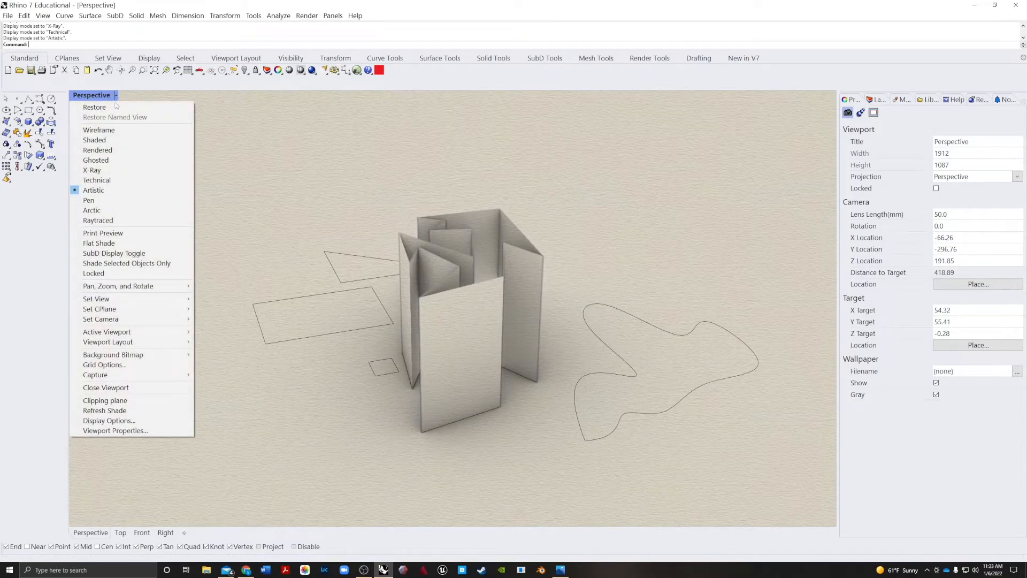
click(89, 200)
Set the Perspective viewport to the Arctic display mode and view the extruded walls from another side
click(115, 95)
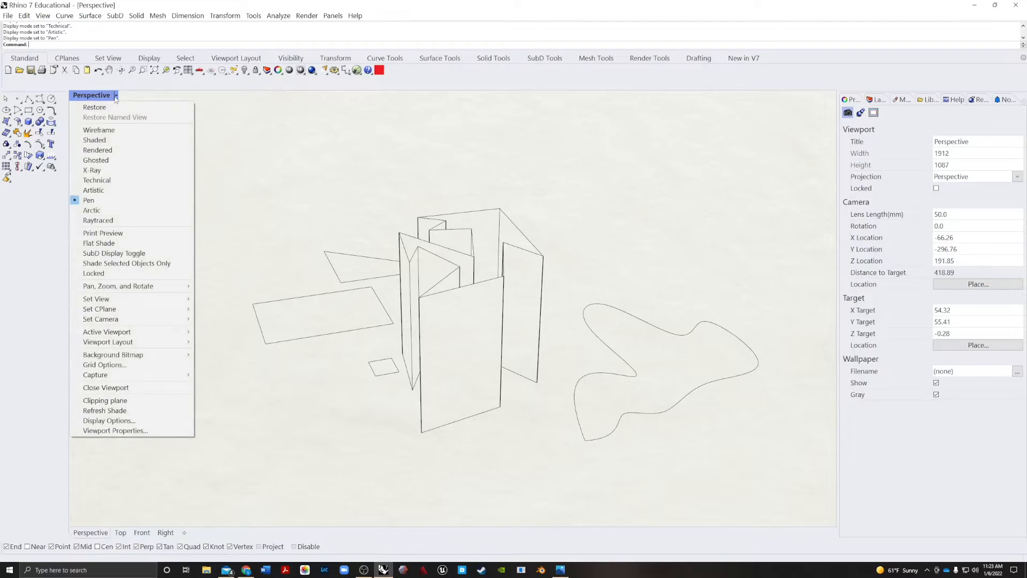
click(84, 211)
right_drag(655, 226, 617, 236)
Set the Perspective viewport to the Raytraced display mode and examine the extruded shape from several angles
click(116, 96)
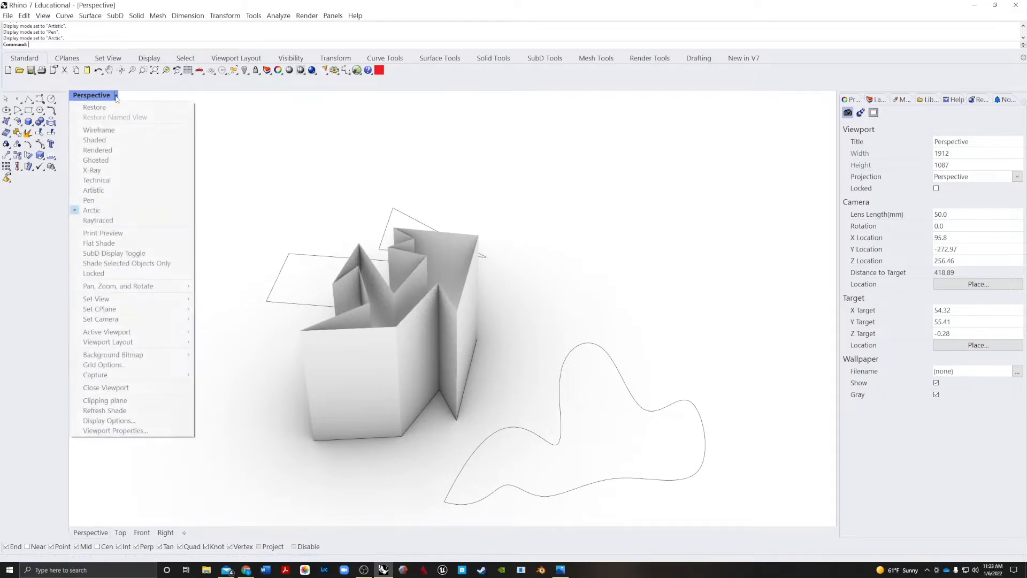
click(94, 222)
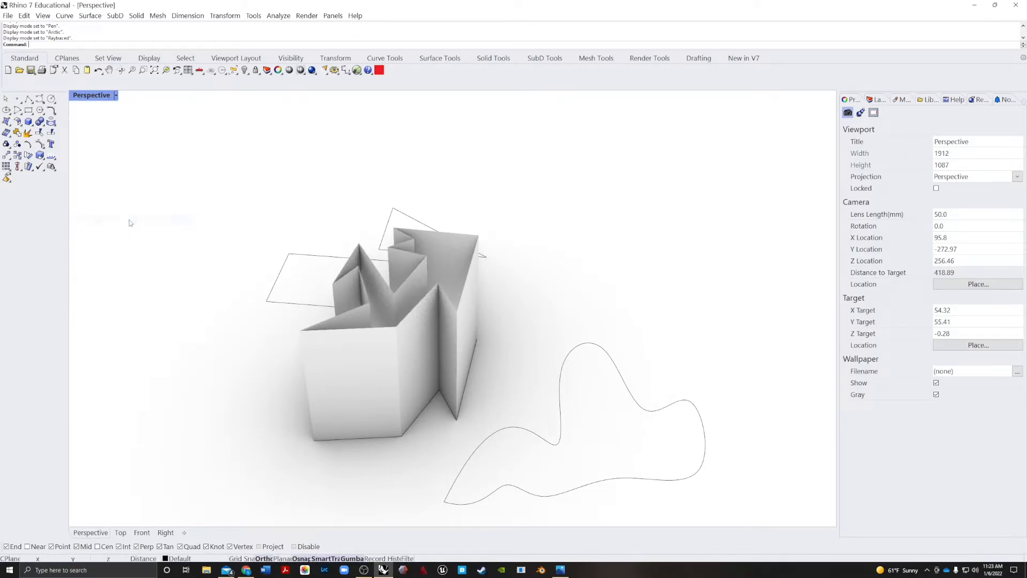
mouse_move(540, 347)
right_down()
mouse_move(562, 337)
mouse_move(508, 296)
mouse_move(543, 344)
right_up()
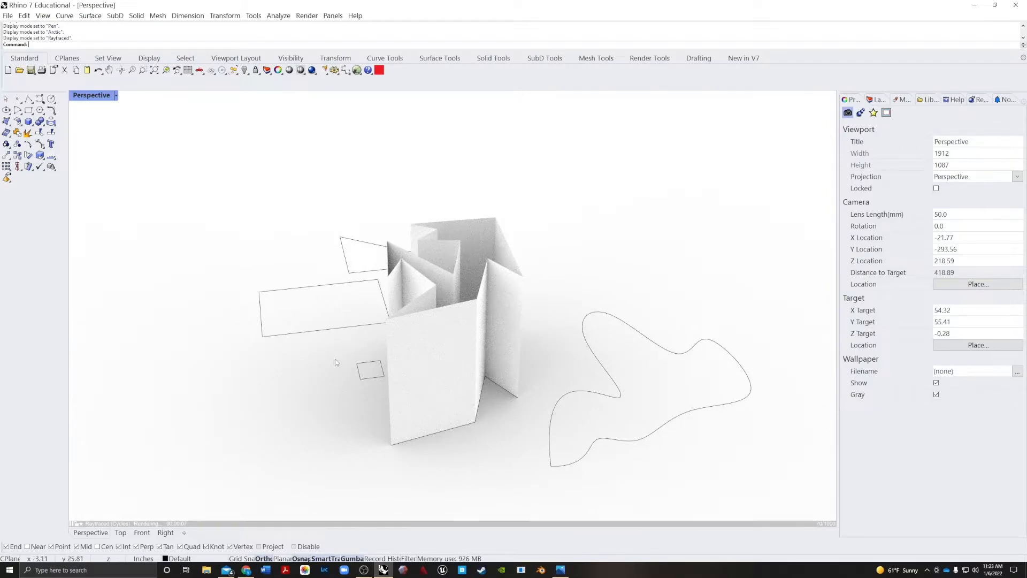
right_drag(261, 399, 382, 273)
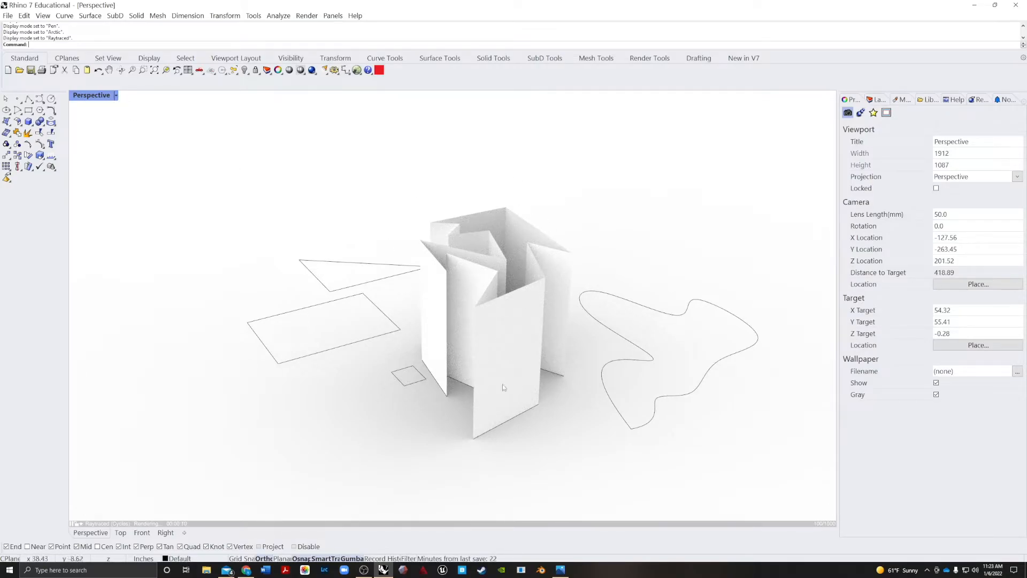
click(116, 96)
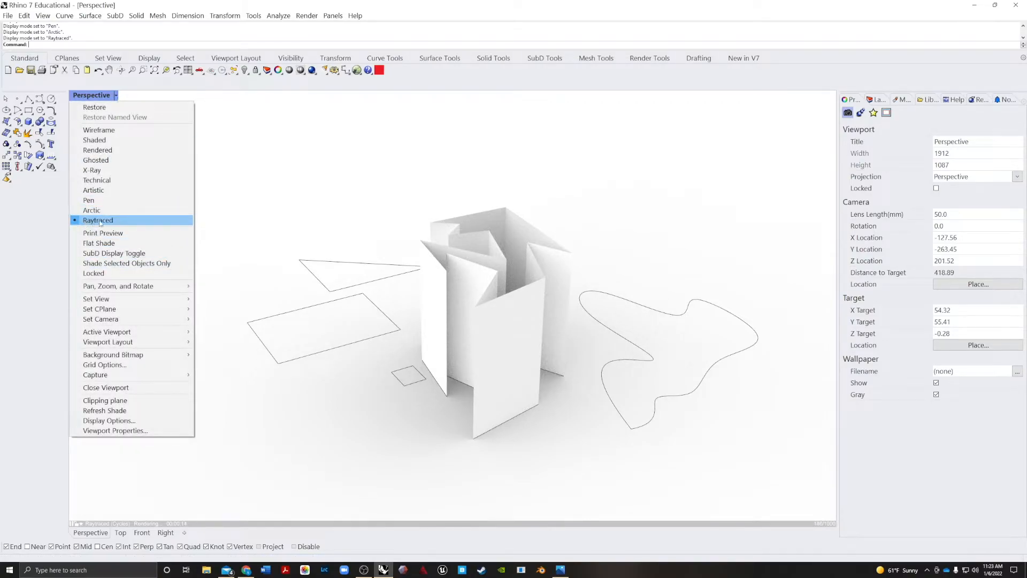
click(280, 204)
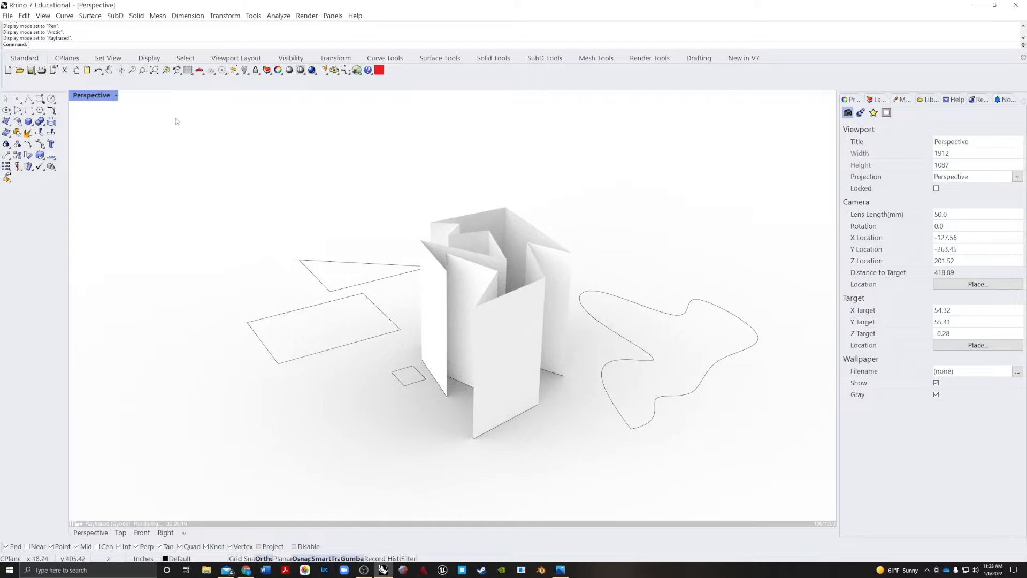
Return the Perspective viewport to the Shaded display mode and inspect the extruded walls up close
click(116, 96)
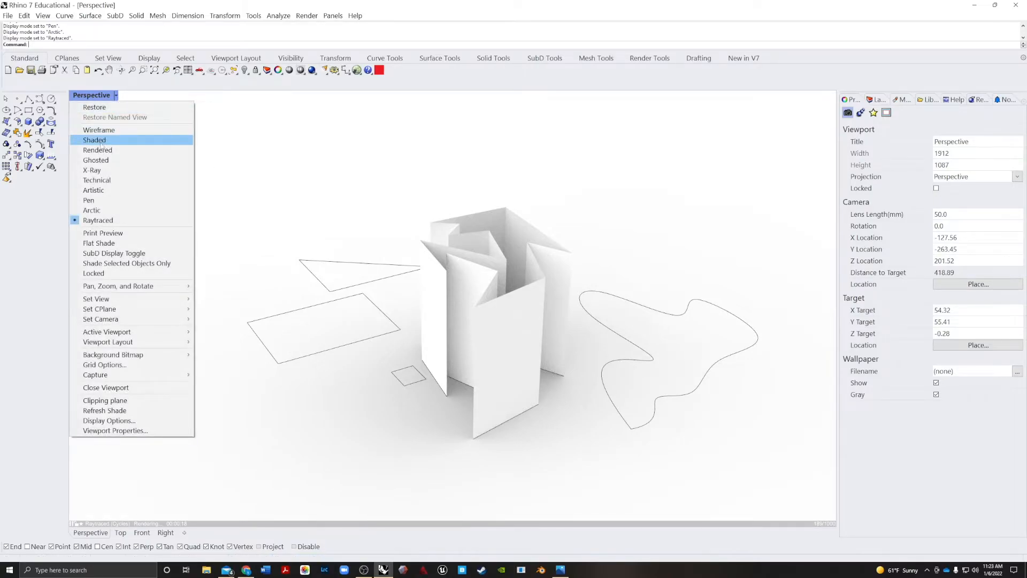
click(105, 142)
right_drag(594, 190, 603, 239)
scroll(530, 370, up, 6)
right_drag(535, 373, 515, 323)
right_drag(334, 154, 524, 287)
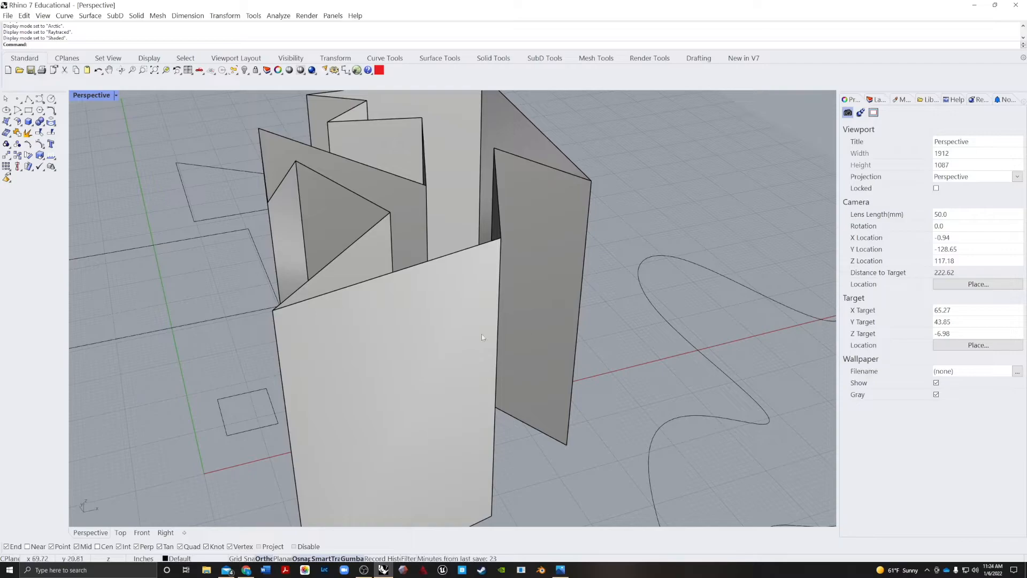
Delete the open extrusion made from the jagged polyline, keeping the curve
click(533, 331)
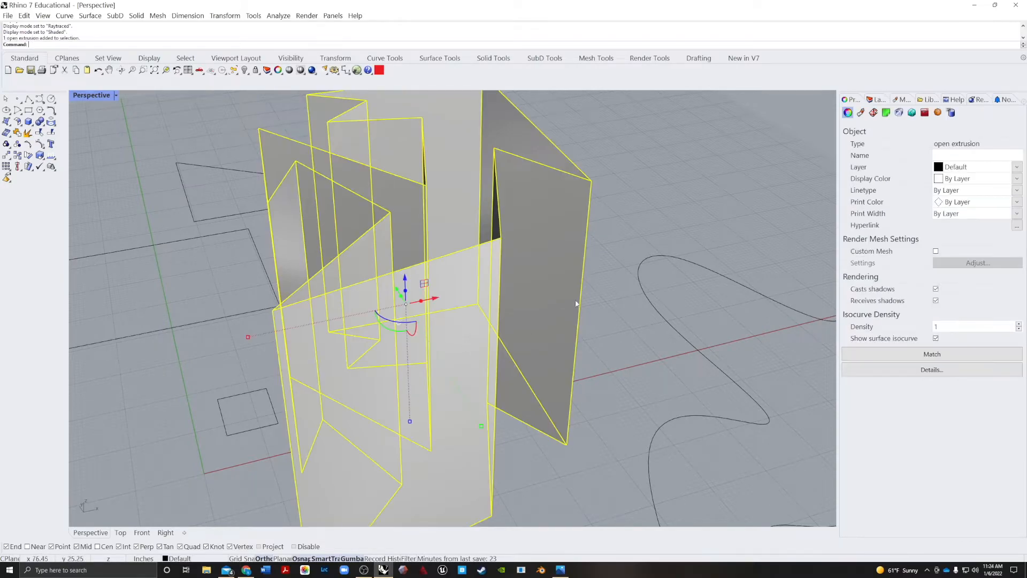
key(Delete)
right_drag(514, 298, 567, 304)
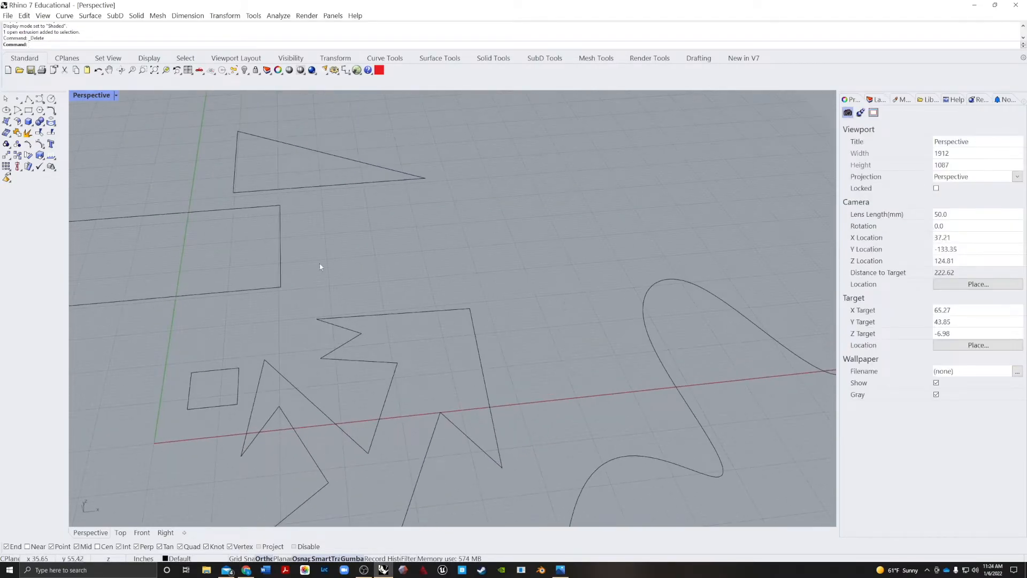
Extrude the closed jagged polyline about 39 inches with ExtrudeCrv, setting the Solid option to Yes
key(Up)
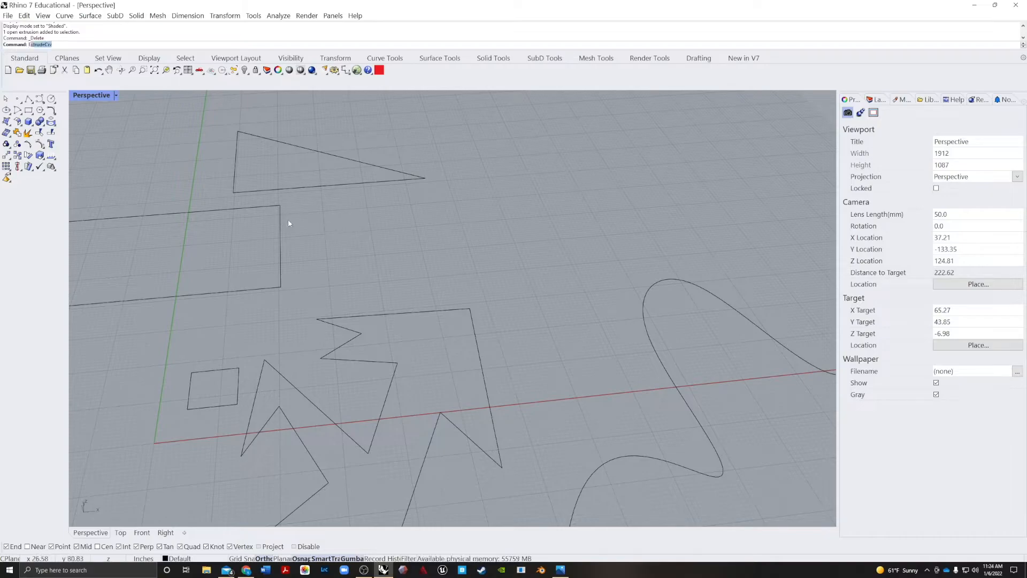
key(Return)
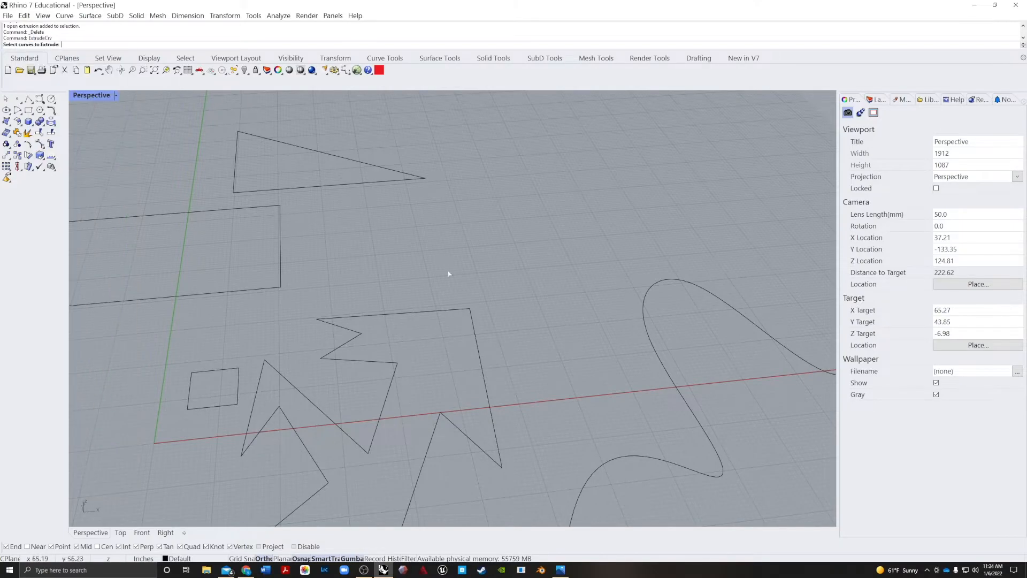
click(422, 316)
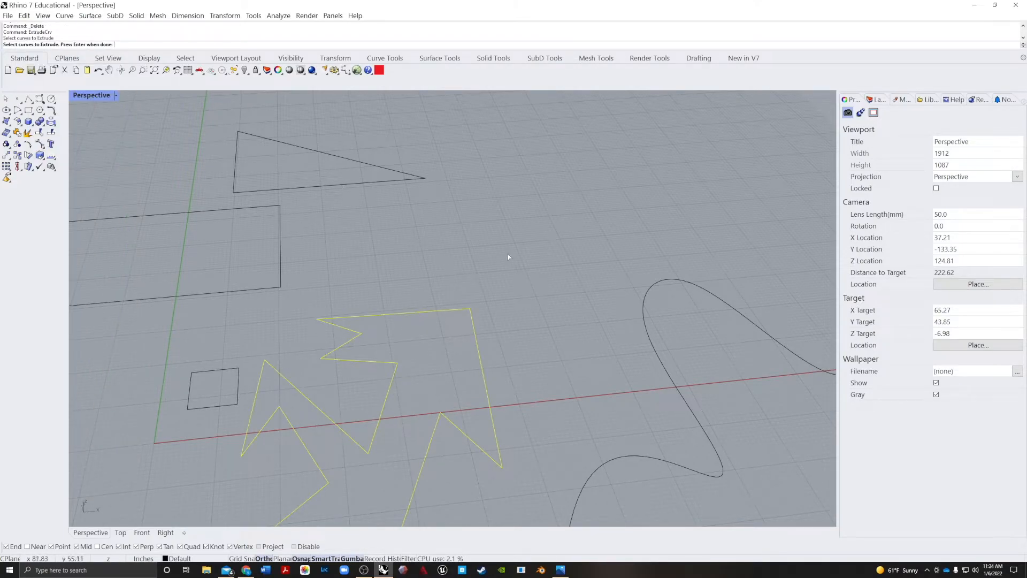
key(Return)
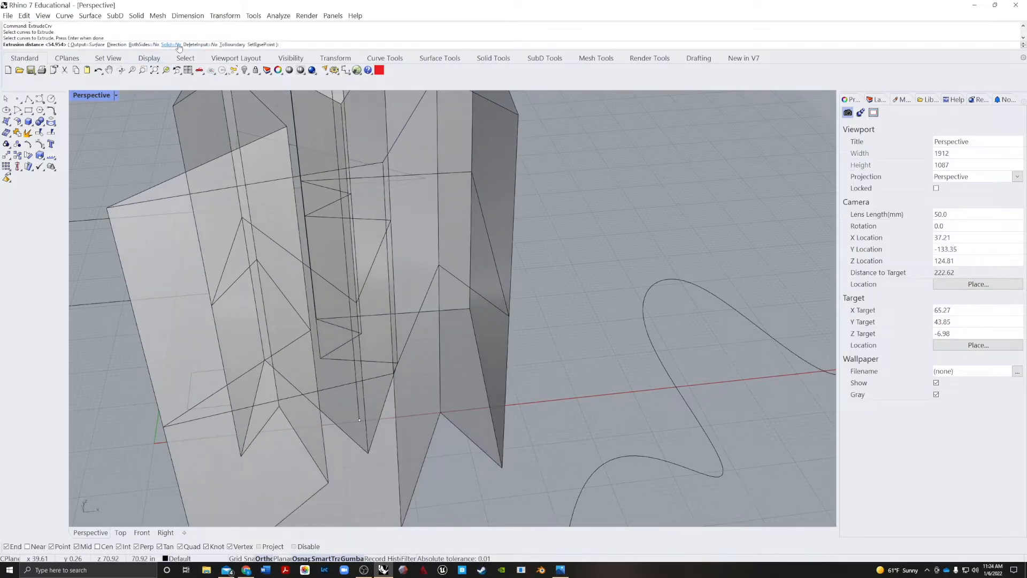
click(178, 45)
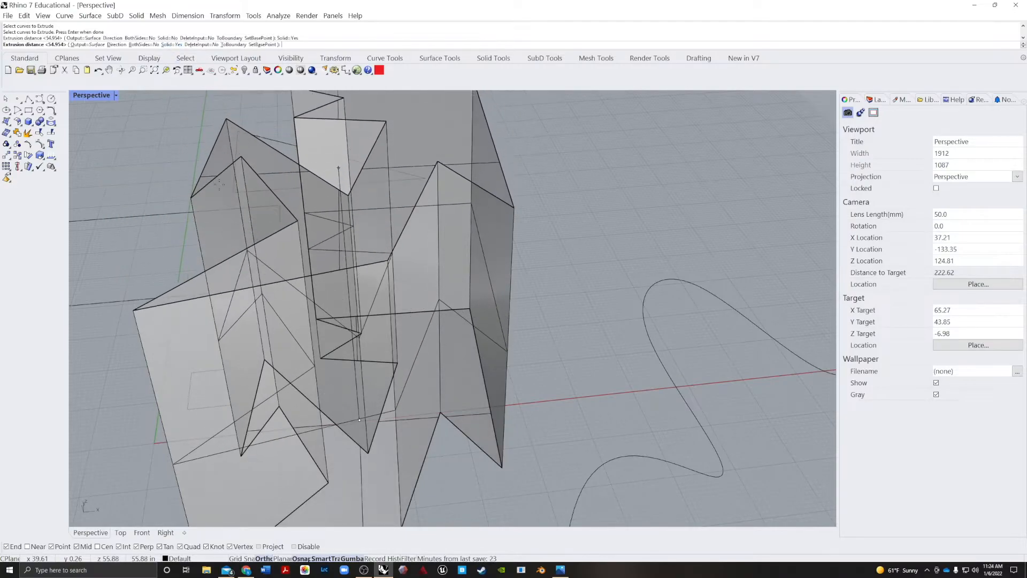
click(225, 251)
right_drag(590, 272, 502, 284)
click(490, 288)
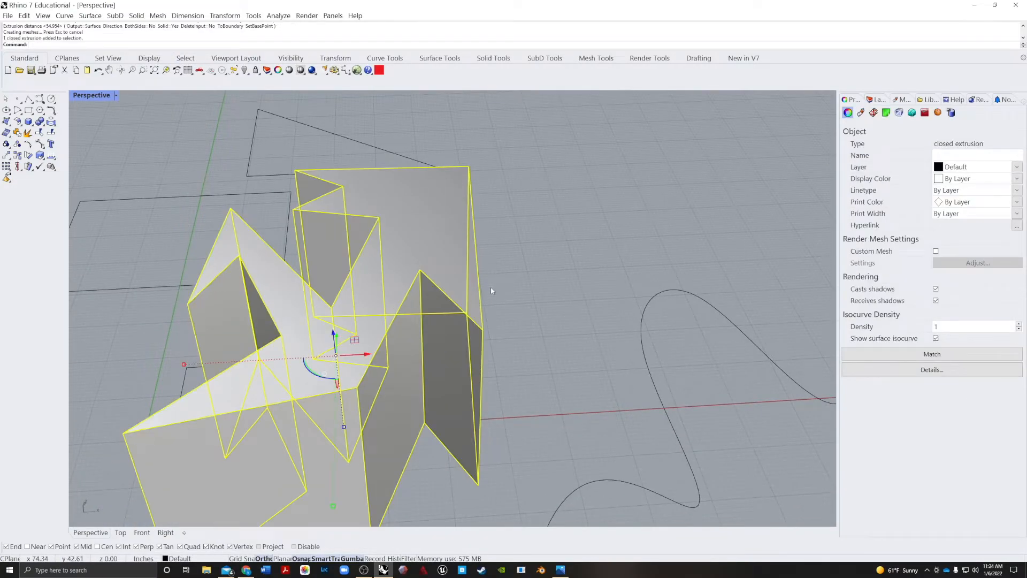
Undo the last extrusion and extrude the jagged polyline again as a solid 12 inches high
key(ctrl+z)
key(Return)
click(469, 340)
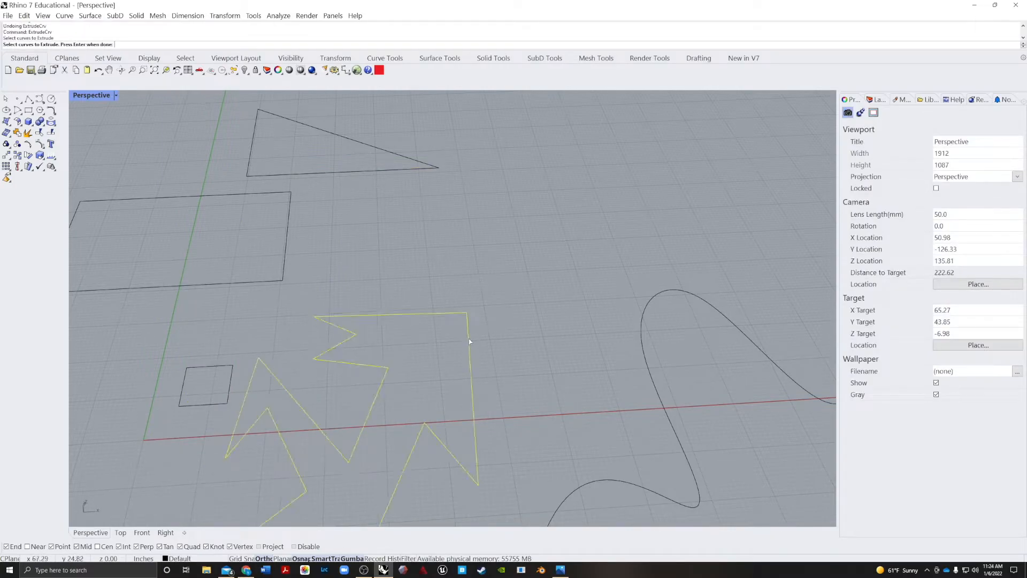
key(Return)
scroll(259, 110, down, 6)
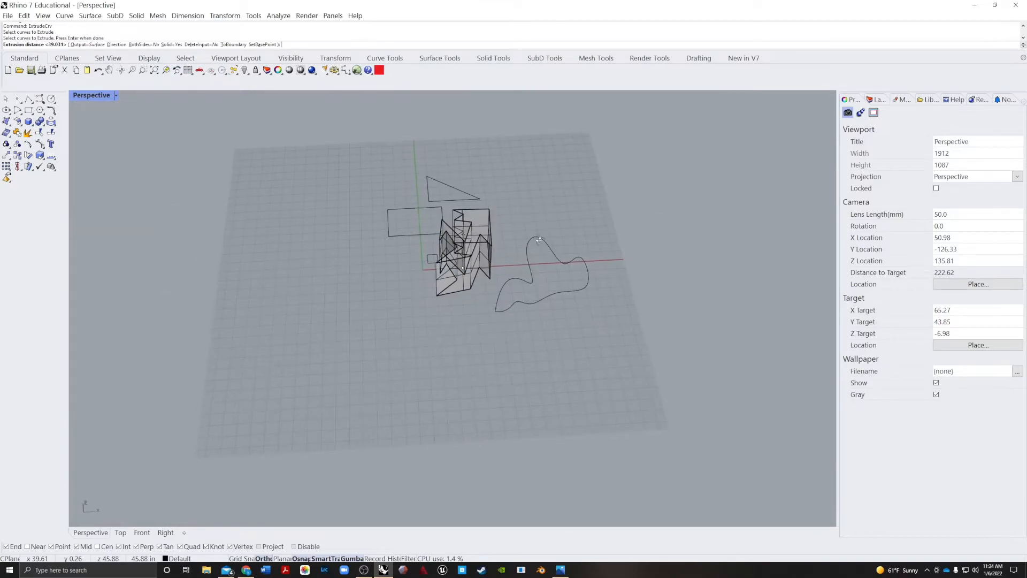
text(12)
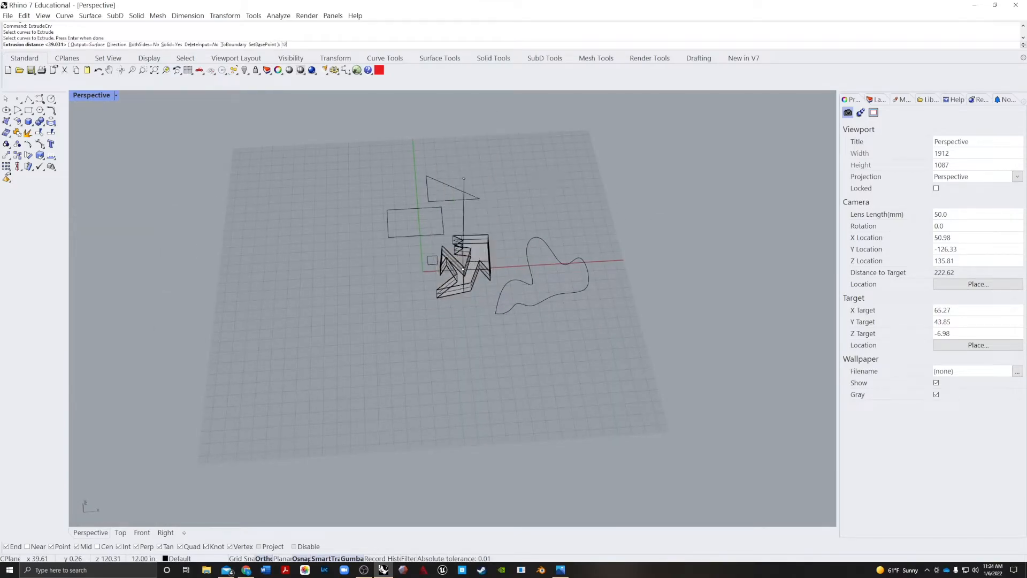
text(")
right_drag(551, 184, 547, 126)
right_drag(602, 199, 621, 245)
right_drag(561, 208, 444, 211)
right_drag(500, 289, 509, 234)
right_drag(521, 185, 509, 286)
right_drag(434, 211, 529, 148)
click(543, 160)
Examine the solid jagged extrusion from several angles, checking its capped top and its object type
scroll(455, 230, up, 10)
right_drag(432, 254, 432, 278)
scroll(417, 278, up, 5)
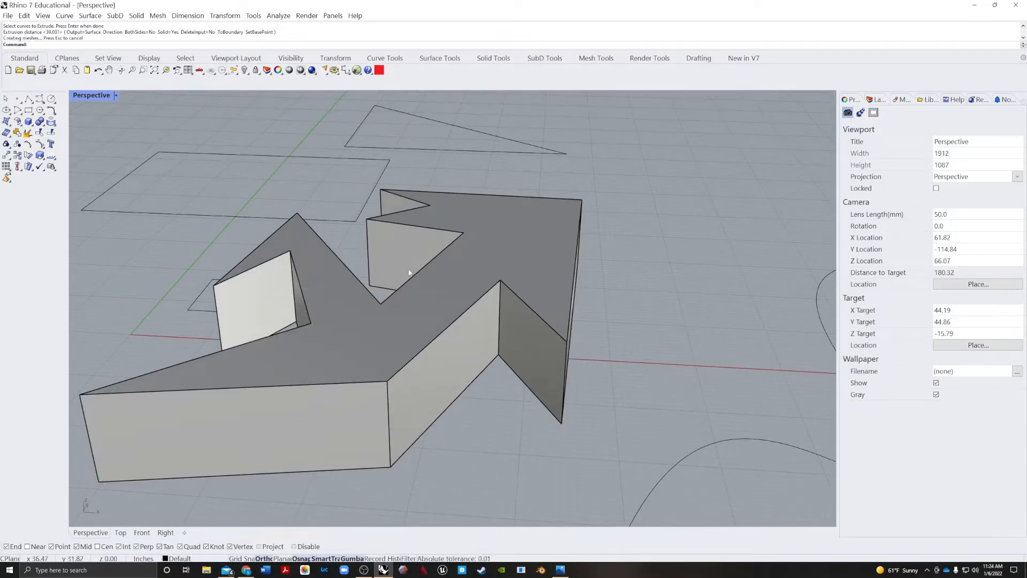
click(553, 249)
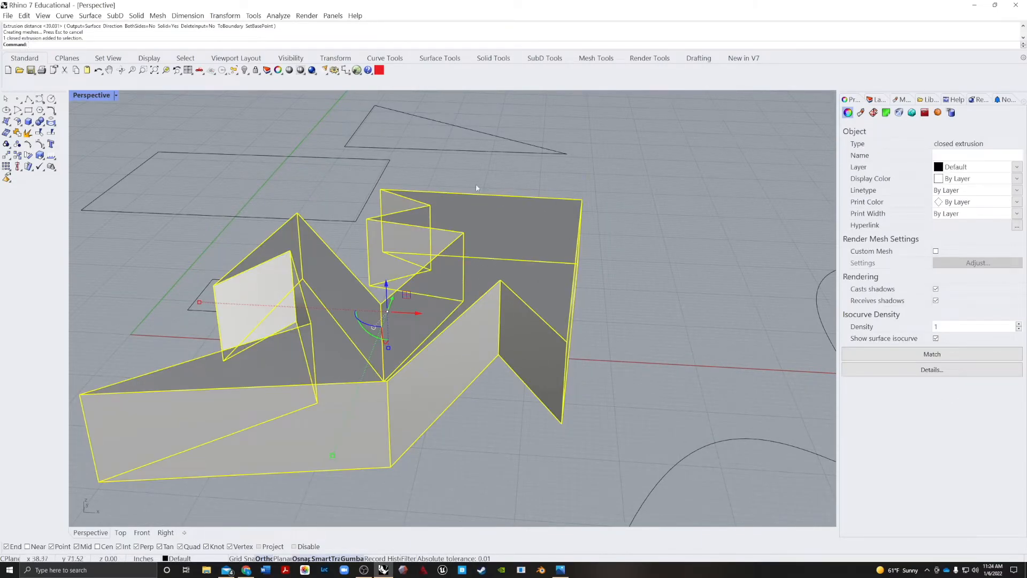
click(596, 154)
right_drag(493, 263, 525, 278)
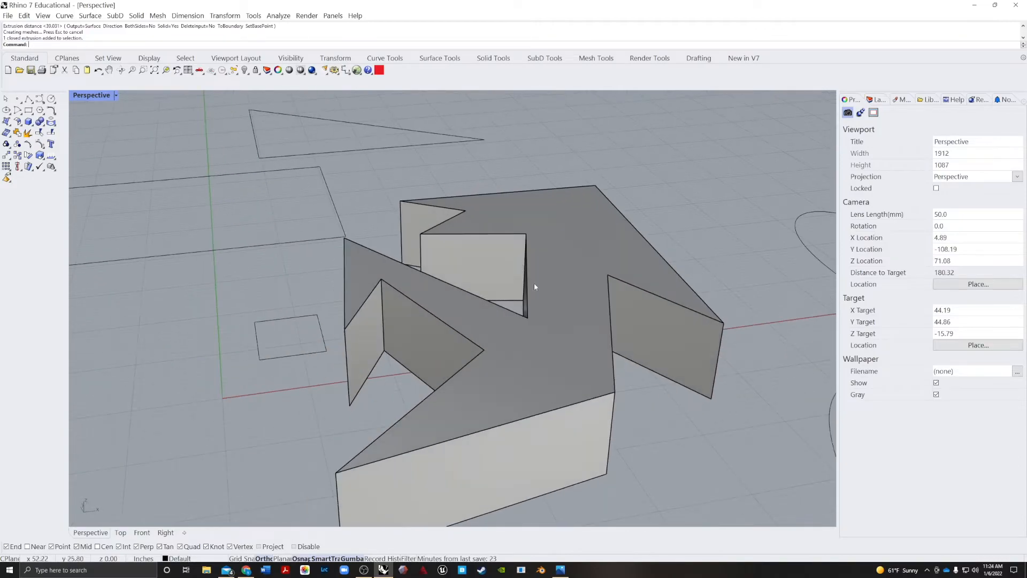
right_drag(568, 311, 420, 226)
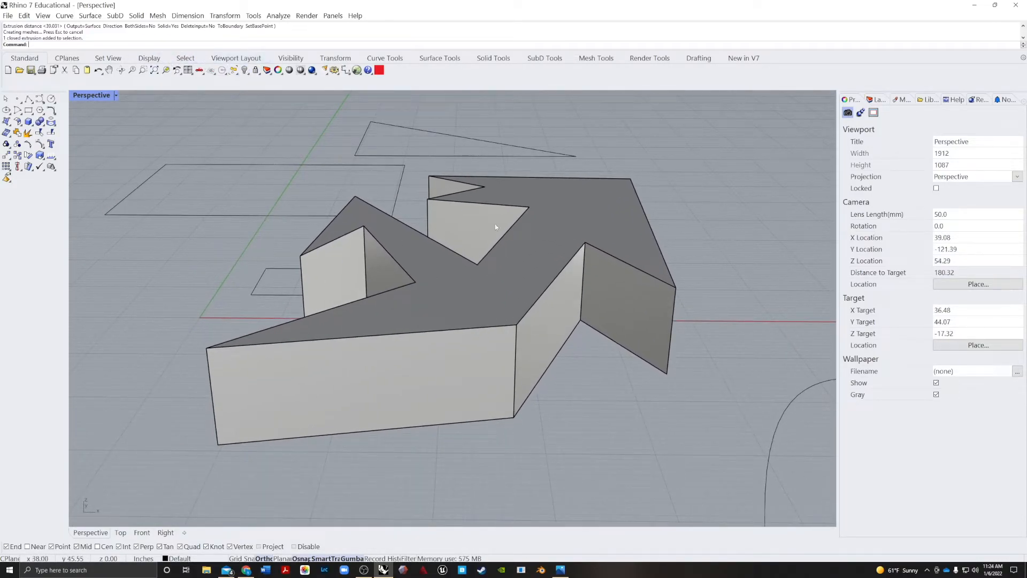
right_drag(479, 249, 526, 264)
shift+right_drag(573, 303, 542, 324)
click(541, 309)
click(615, 361)
right_drag(667, 347, 505, 337)
scroll(507, 320, down, 3)
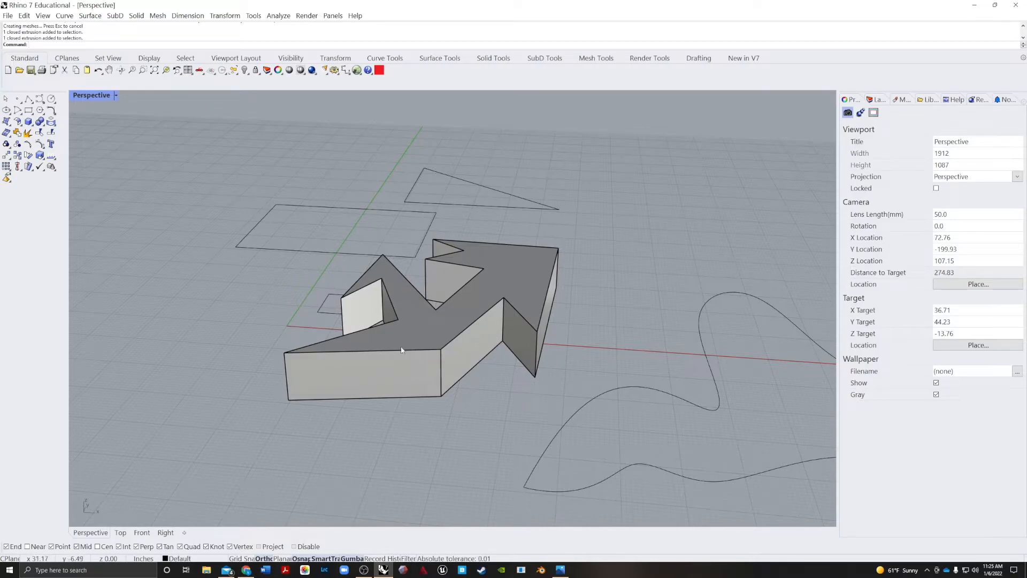
Extrude the freeform curve about 31 inches as a solid, and delete the resulting extrusion
shift+right_drag(478, 336, 395, 349)
shift+right_drag(593, 357, 526, 303)
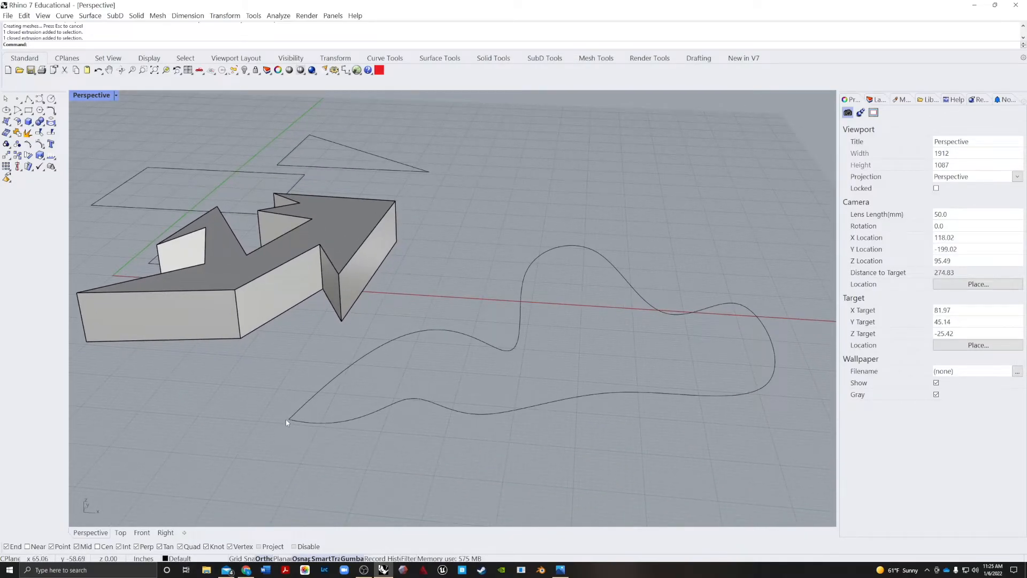
click(391, 406)
right_click(423, 434)
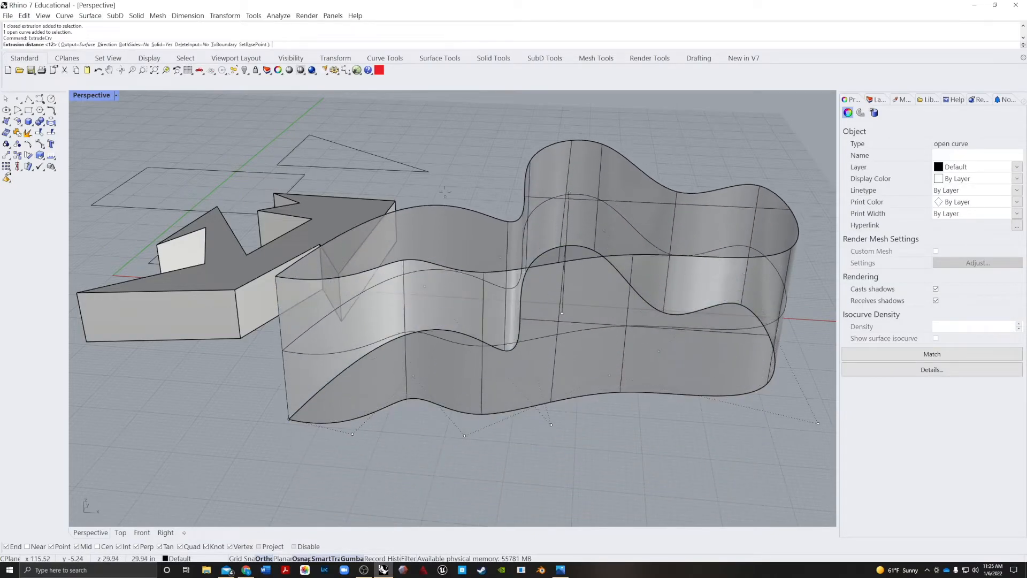
click(514, 187)
click(388, 450)
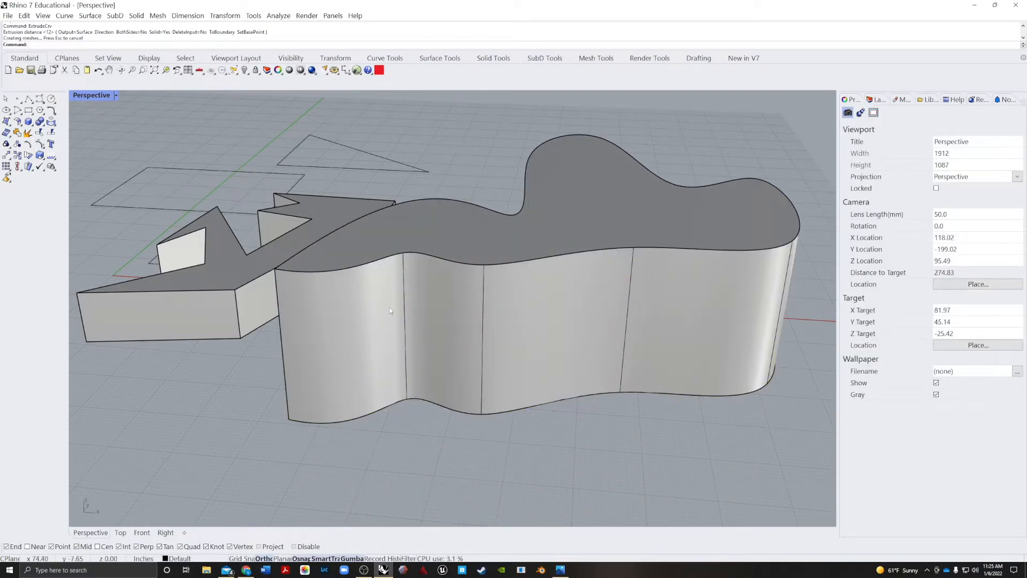
click(478, 293)
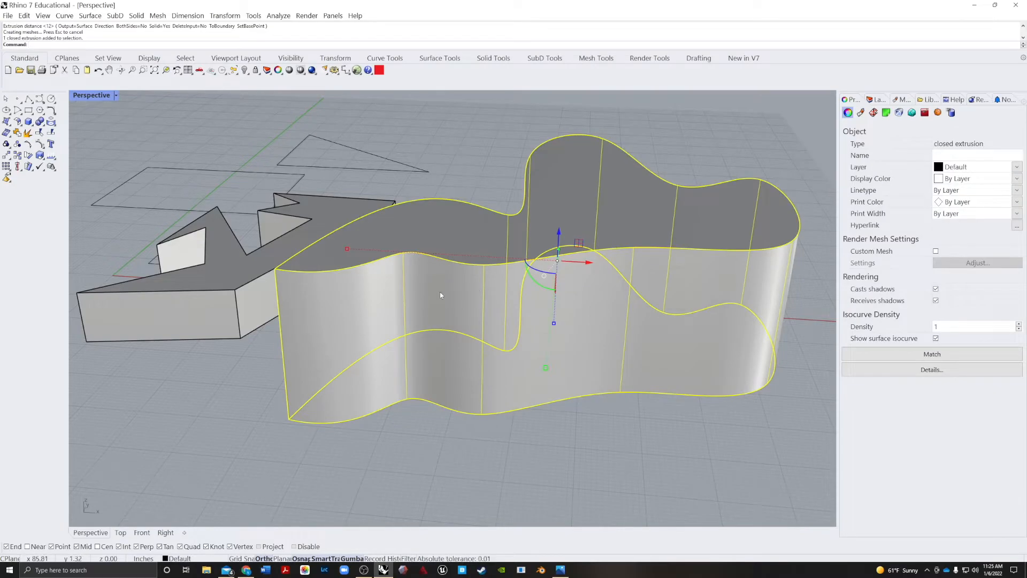
key(Delete)
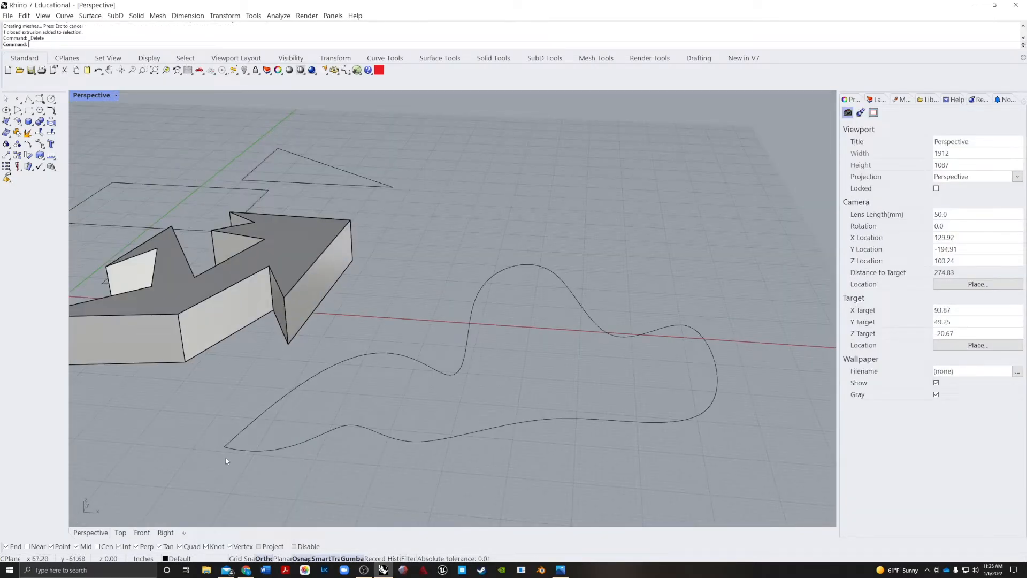
Move one of the two overlapping end points at the freeform curve's pointed corner away to leave a small gap
click(225, 448)
text(z)
key(Return)
drag(223, 431, 206, 454)
scroll(321, 401, down, 6)
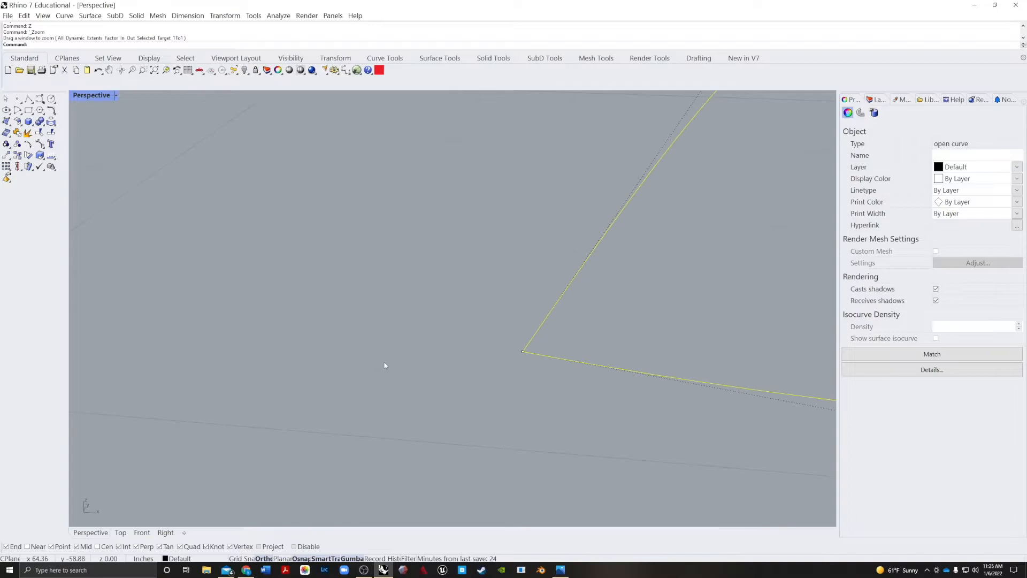
click(524, 353)
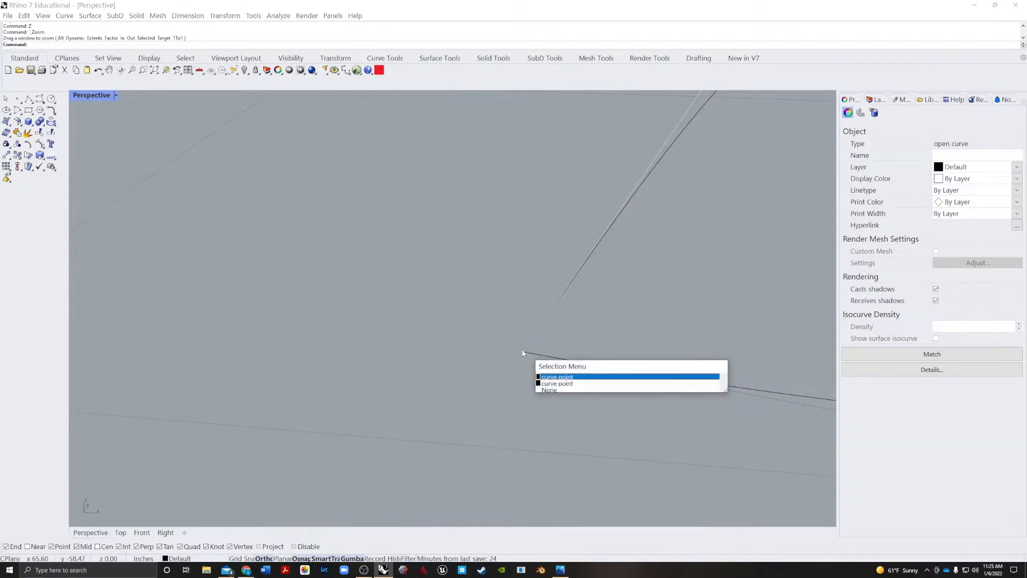
click(546, 378)
drag(547, 353, 509, 351)
click(574, 410)
Extrude the open freeform curve about 40.5 inches with ExtrudeCrv, inspect its pointed corner, and delete the extrusion
scroll(507, 361, down, 20)
shift+right_drag(679, 365, 425, 384)
scroll(508, 372, down, 6)
shift+right_drag(570, 380, 492, 384)
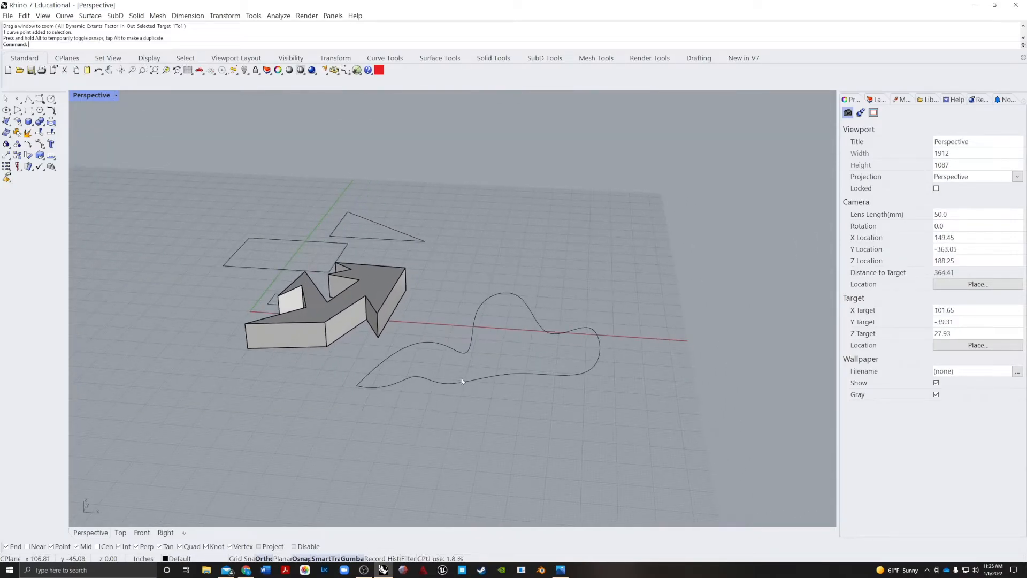
click(463, 381)
text(ExtrudeCrv)
key(Return)
click(440, 398)
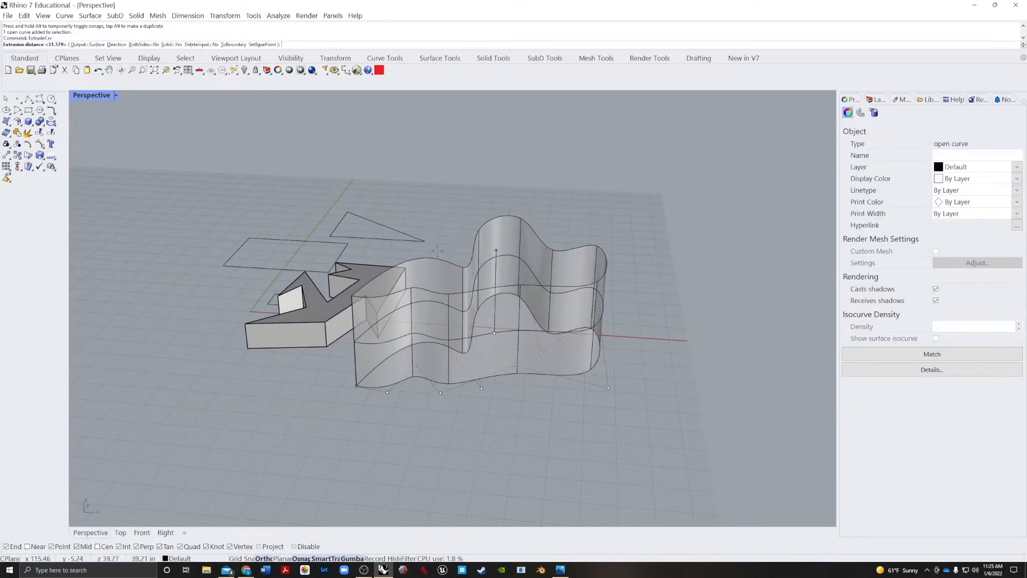
right_drag(441, 398, 360, 393)
scroll(361, 393, up, 8)
click(416, 343)
key(Delete)
Close the freeform curve by snapping its two end points together at the pointed corner
click(401, 419)
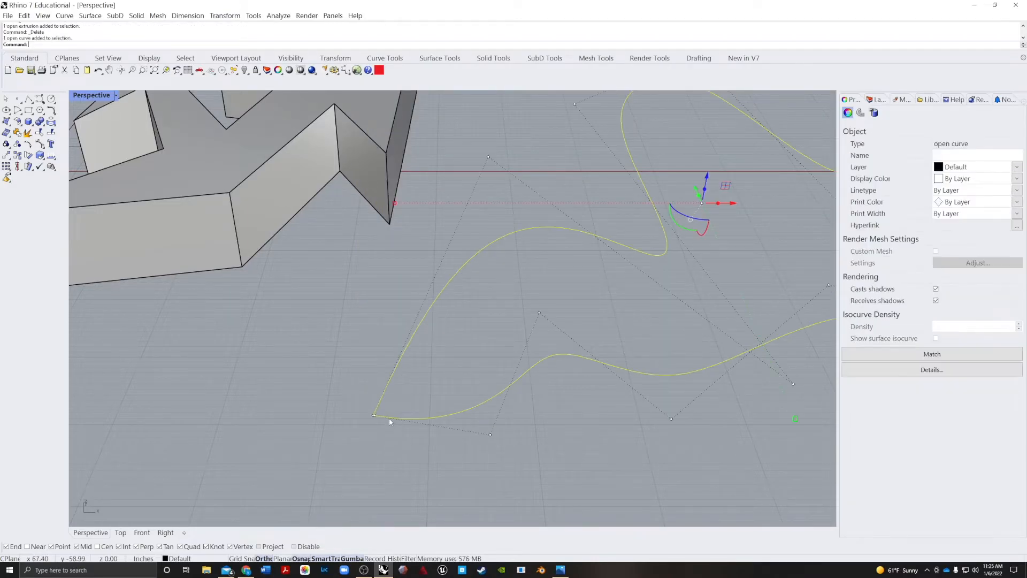
scroll(401, 419, up, 6)
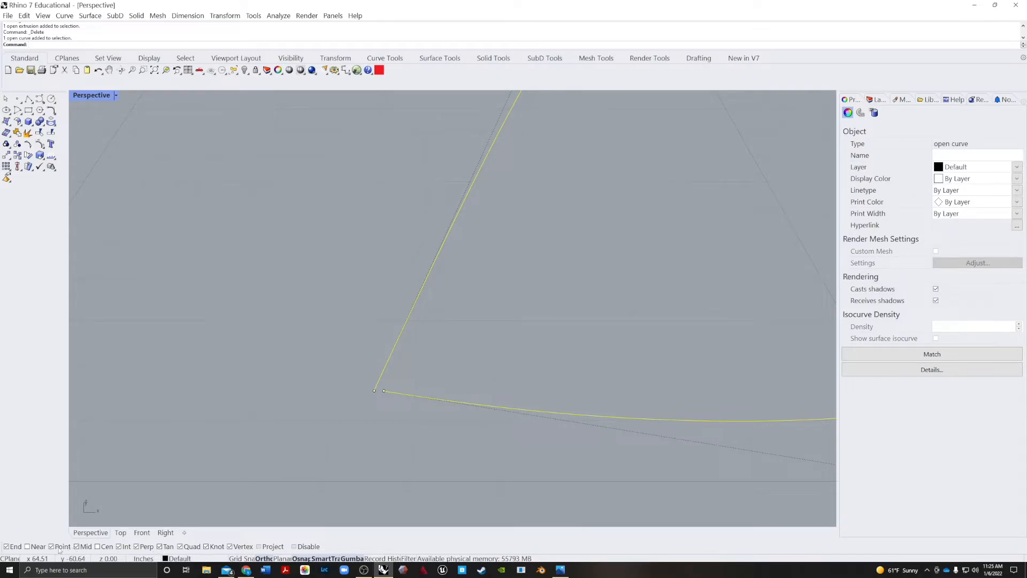
drag(383, 392, 375, 390)
click(371, 436)
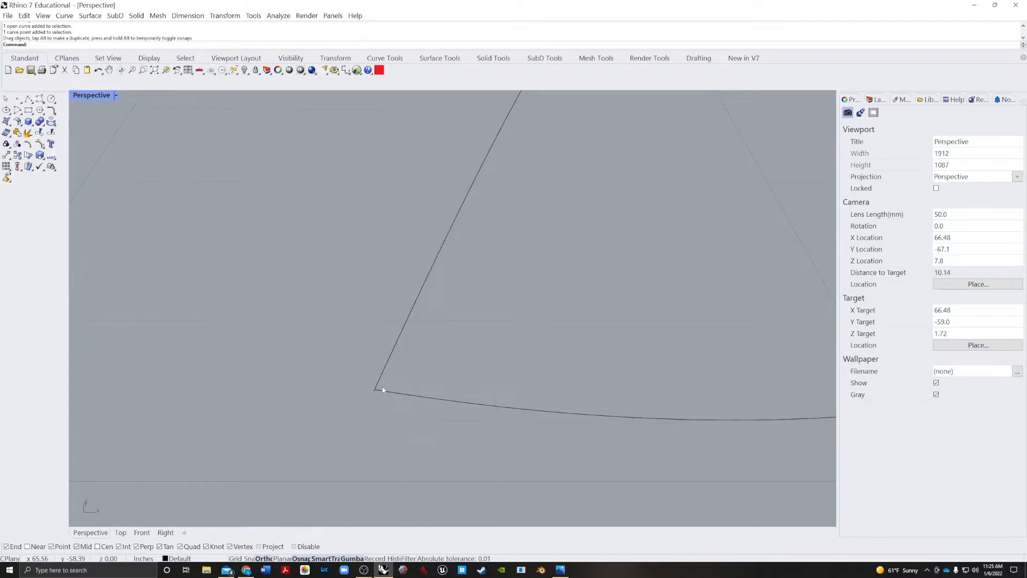
click(377, 391)
drag(375, 395, 372, 400)
click(362, 426)
click(369, 408)
click(357, 428)
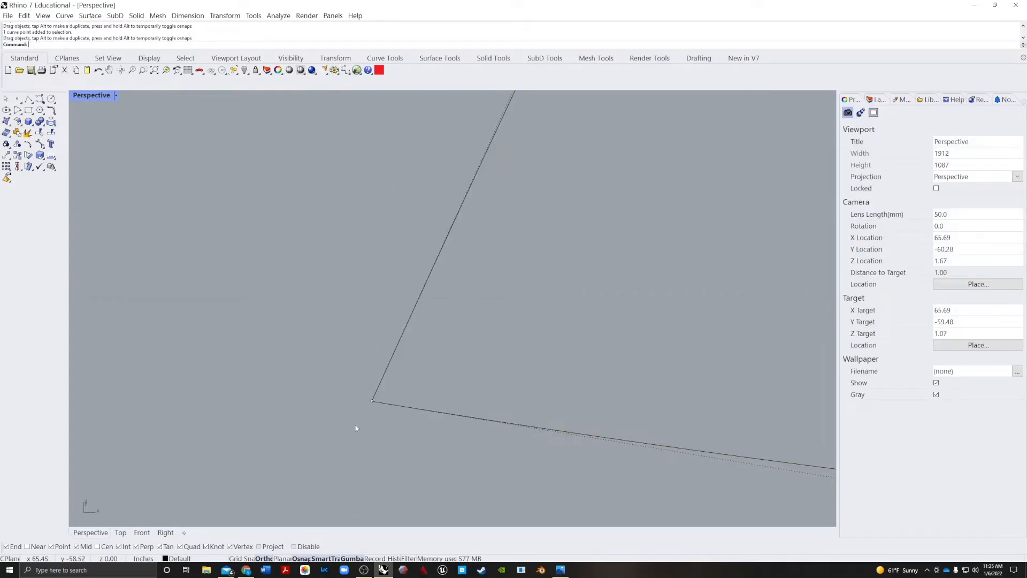
Extrude the closed freeform curve upward into a solid, deselect it, and view it beside the jagged solid
scroll(405, 400, down, 15)
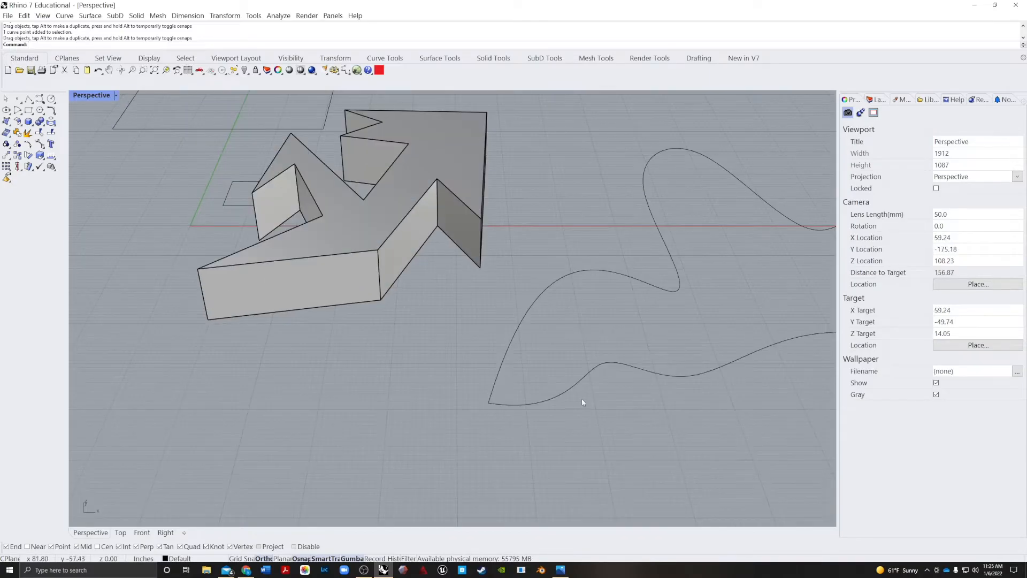
click(550, 402)
key(Return)
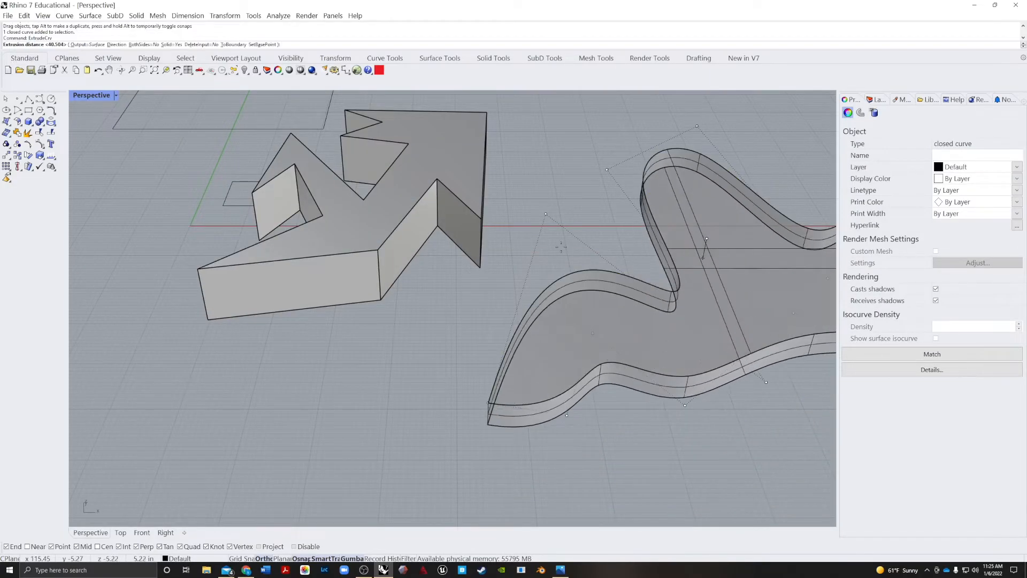
click(554, 188)
right_drag(493, 417, 480, 389)
scroll(480, 388, down, 5)
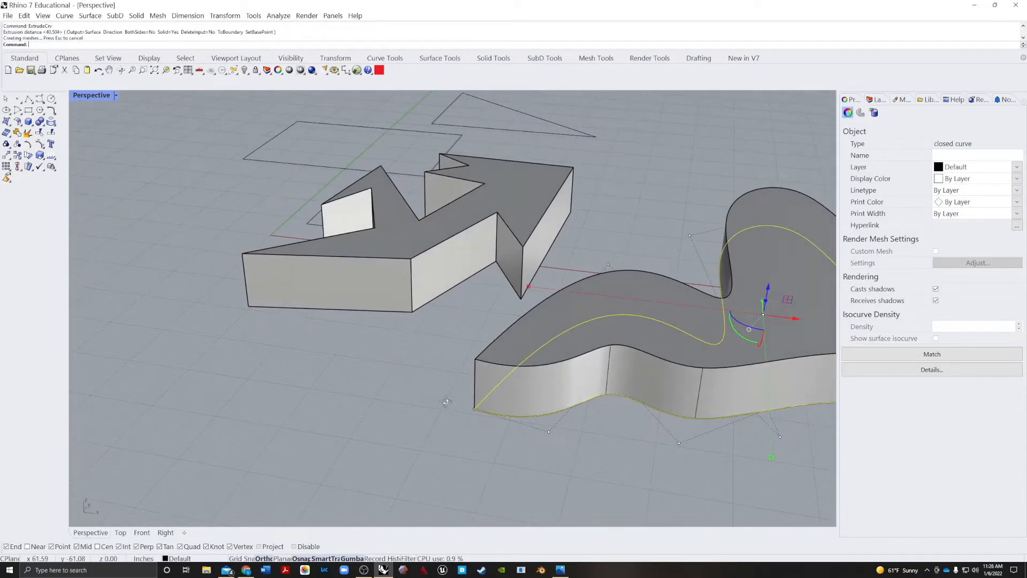
key(Escape)
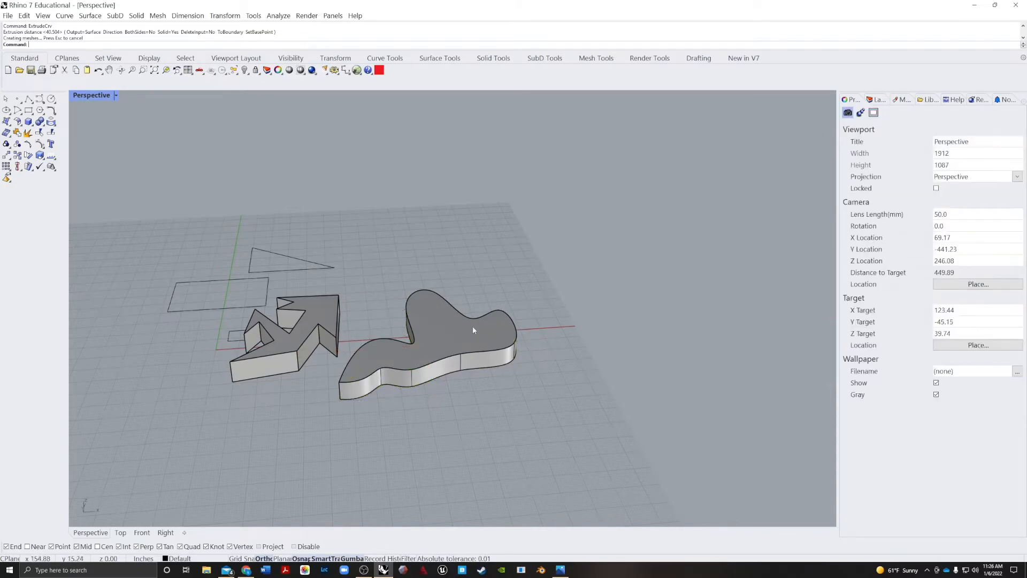
scroll(260, 369, up, 5)
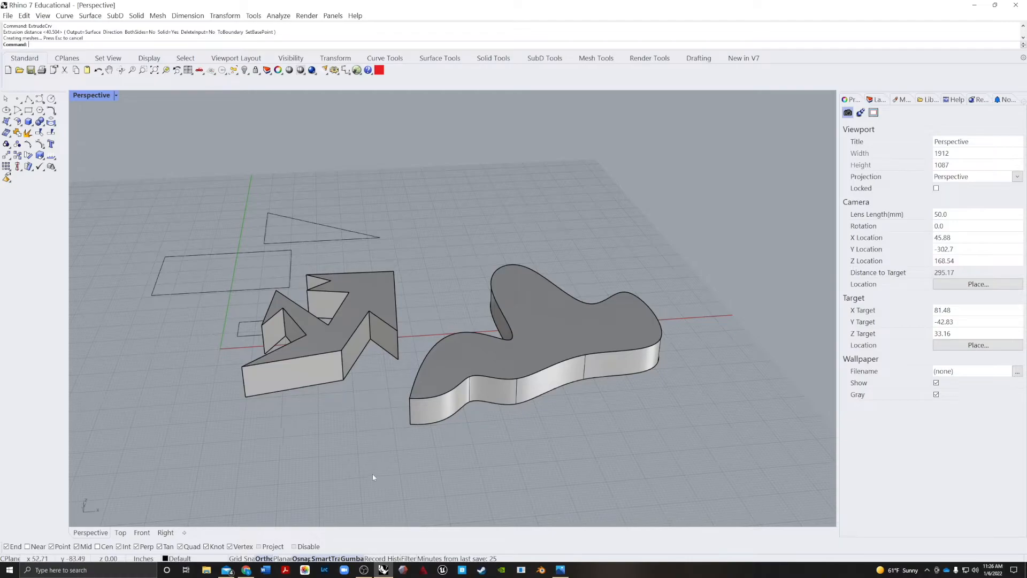
right_drag(330, 382, 338, 440)
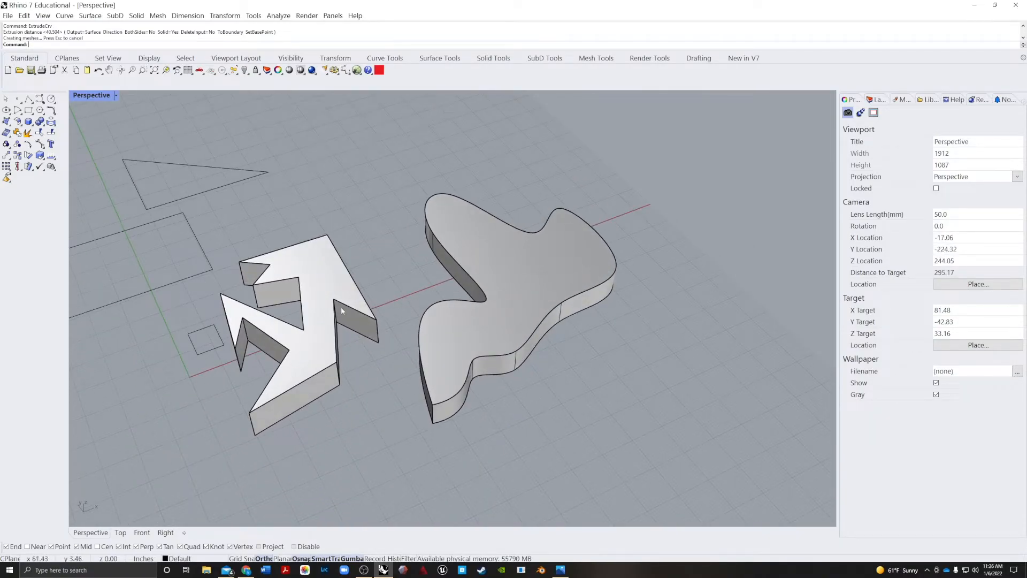
Try extruding the jagged solid's top face upward with the Gumball, and undo the extrusion
shift+right_drag(381, 355, 443, 353)
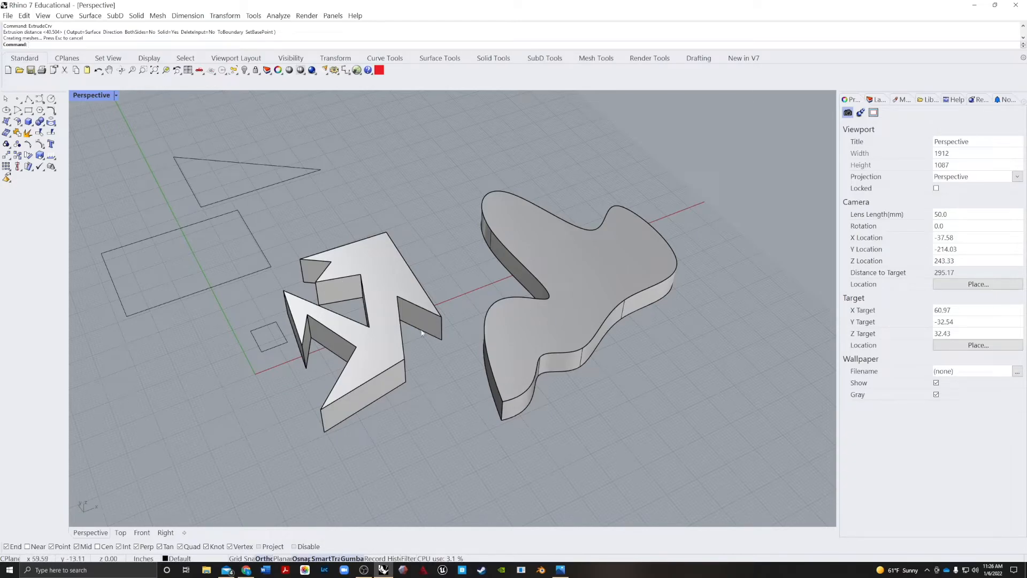
scroll(362, 326, up, 8)
right_drag(428, 372, 468, 392)
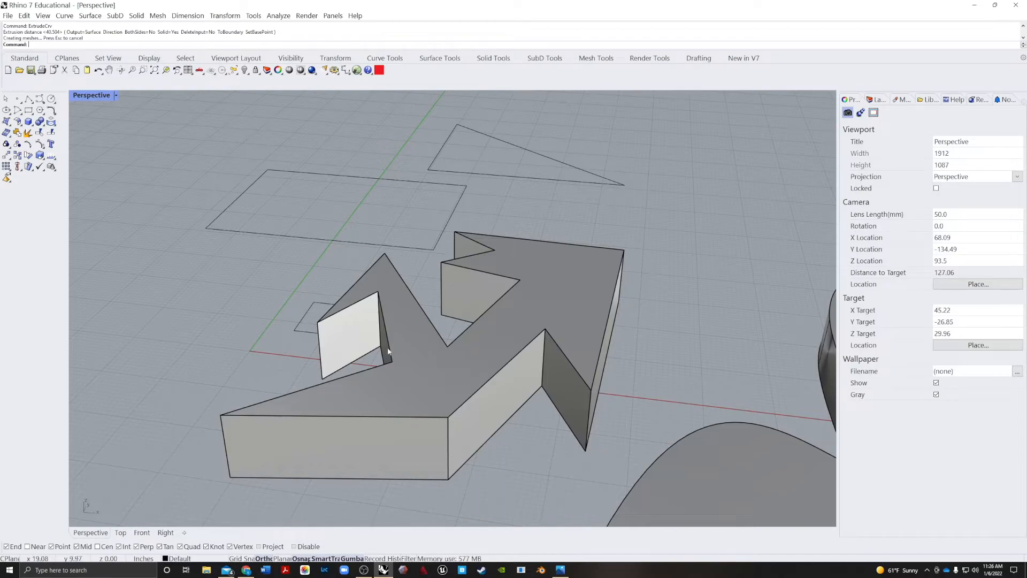
click(420, 380)
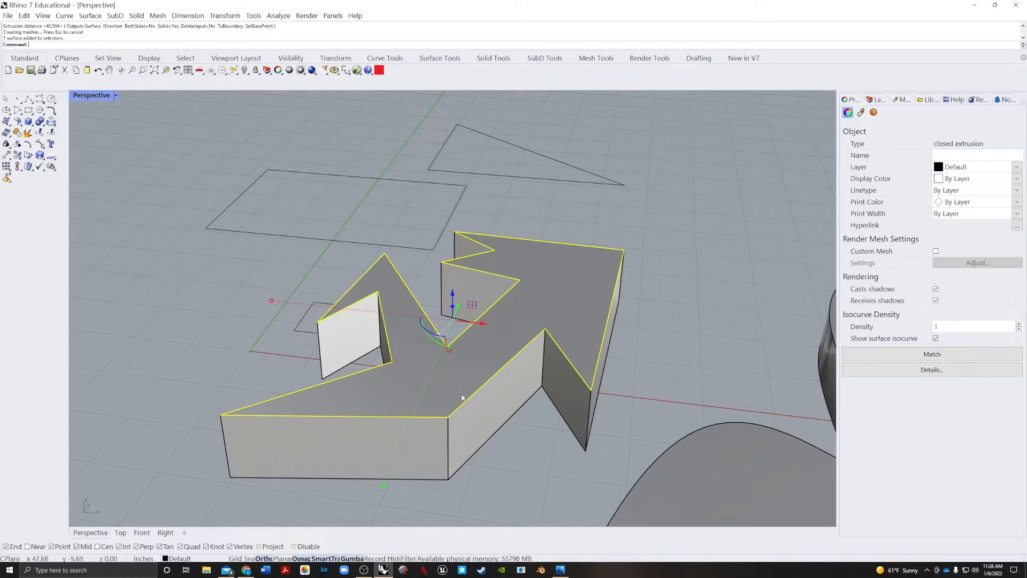
right_drag(471, 436, 523, 433)
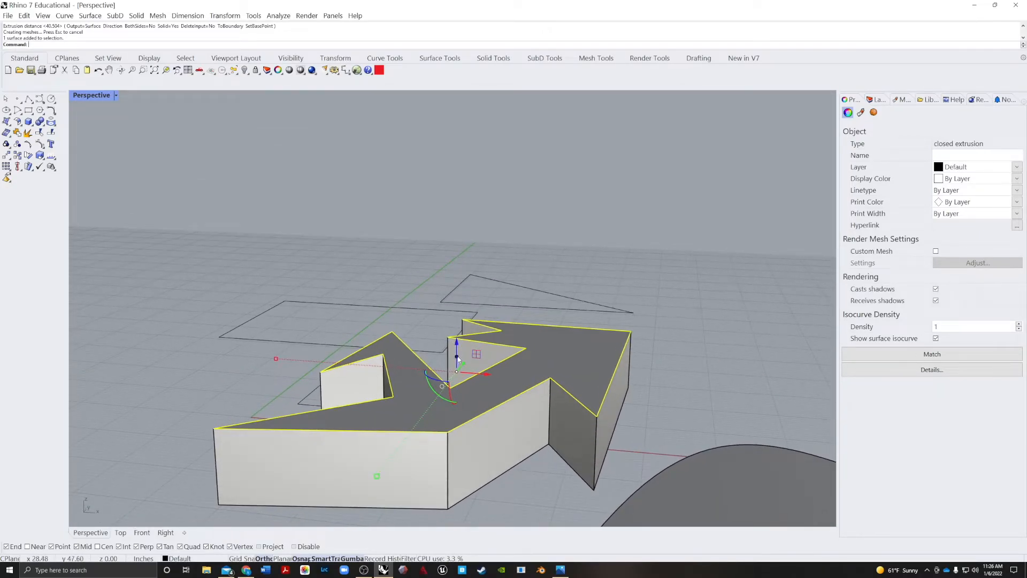
drag(457, 357, 459, 283)
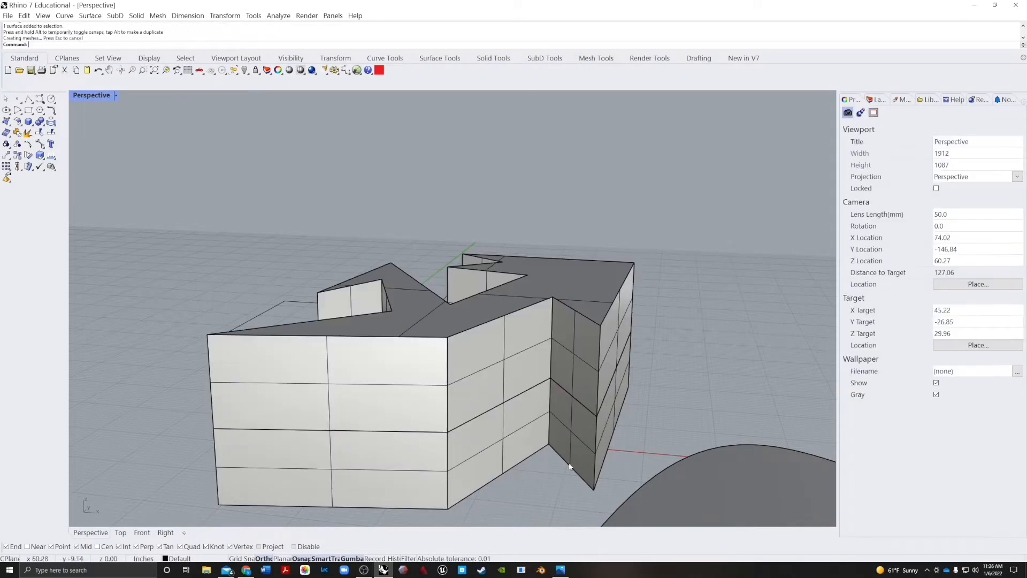
right_drag(514, 384, 488, 393)
key(ctrl+z)
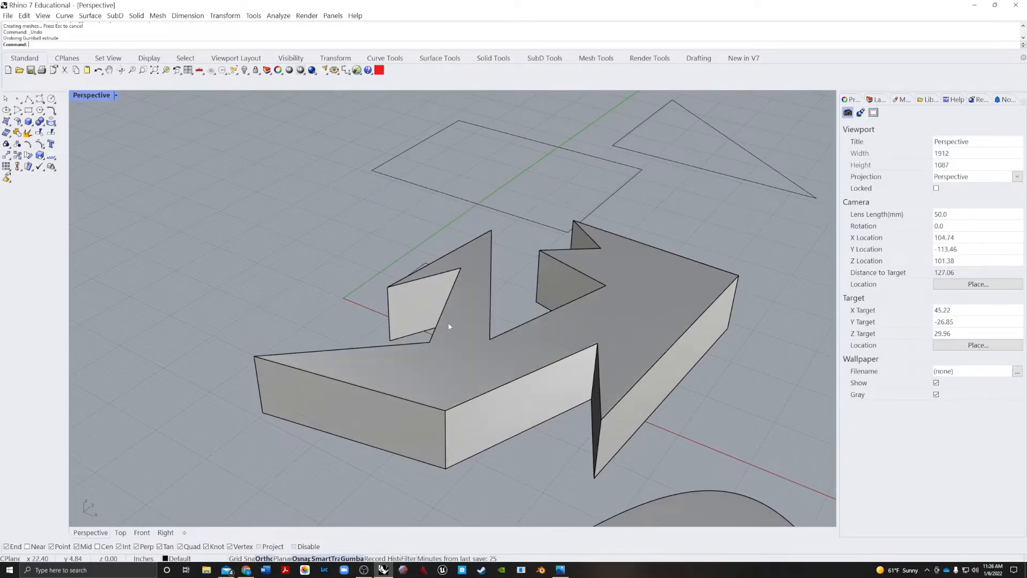
Sub-select the jagged solid's top face and scale it up uniformly with the Gumball so the sides flare outward
click(456, 357)
right_drag(456, 357, 415, 336)
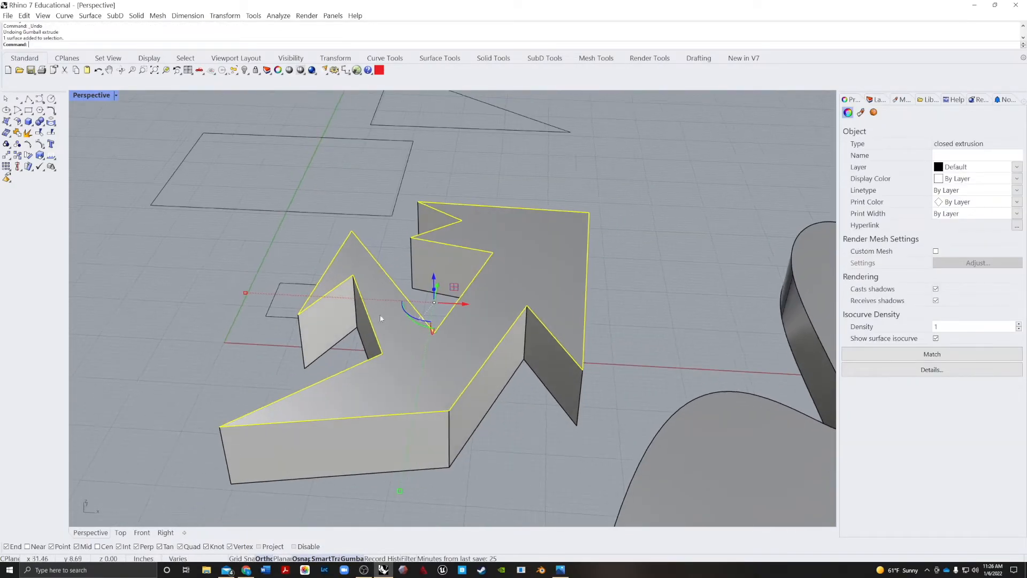
shift+drag(246, 292, 198, 290)
mouse_move(249, 400)
right_down()
mouse_move(249, 355)
mouse_move(236, 388)
right_up()
shift+drag(263, 291, 213, 290)
scroll(167, 392, down, 5)
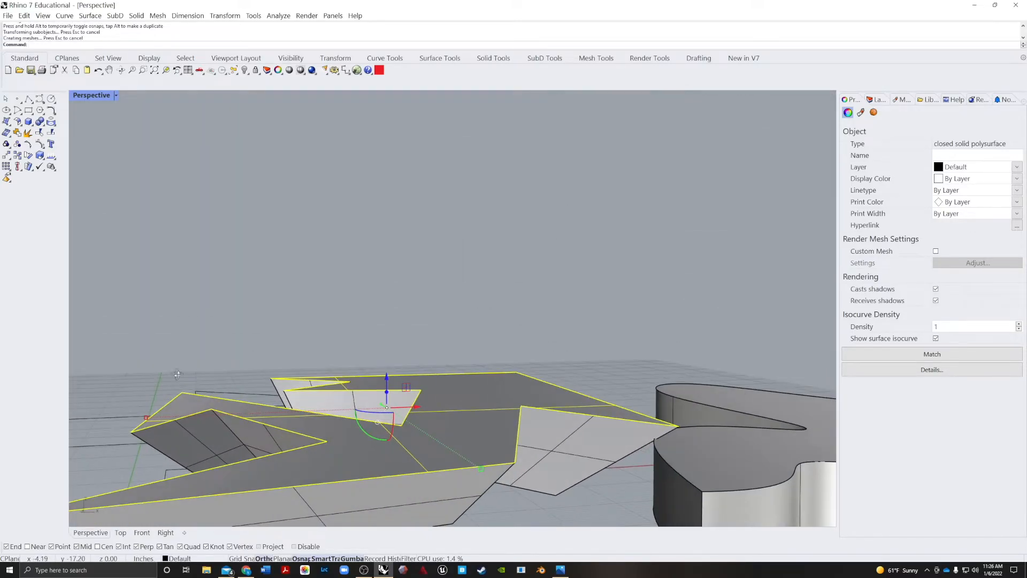
scroll(263, 430, up, 5)
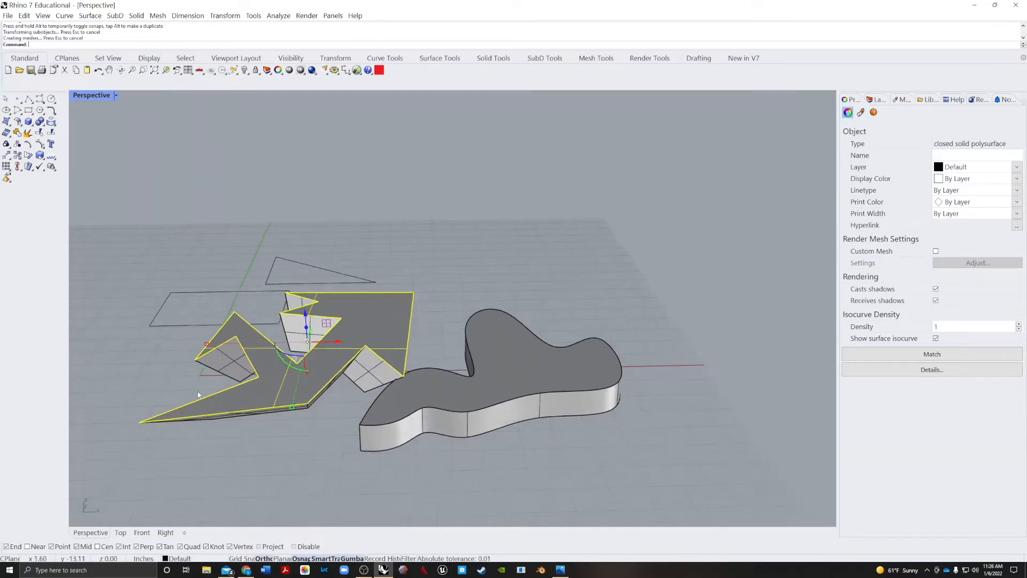
drag(310, 410, 317, 376)
right_drag(296, 479, 339, 463)
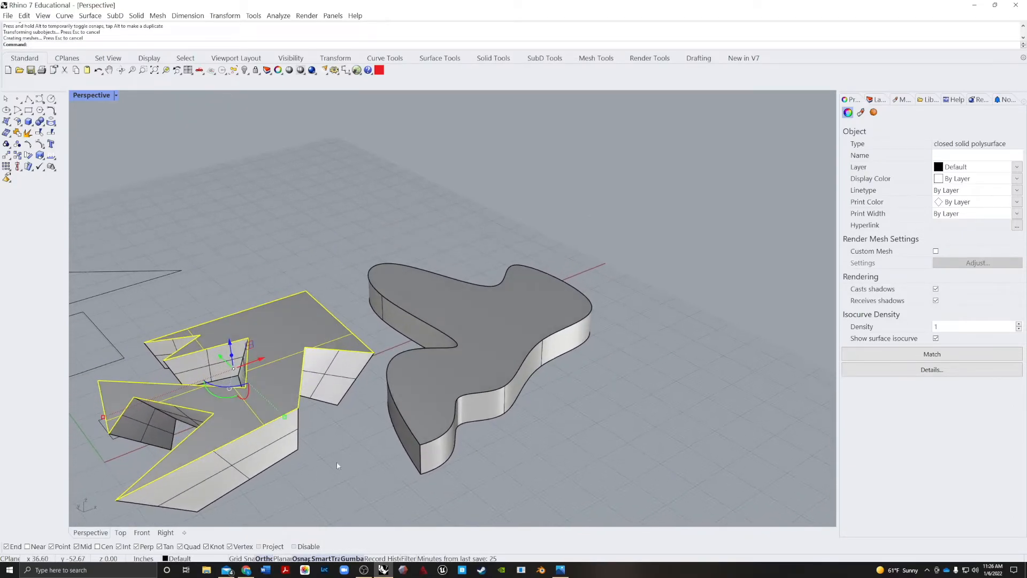
scroll(239, 368, down, 6)
scroll(239, 367, up, 6)
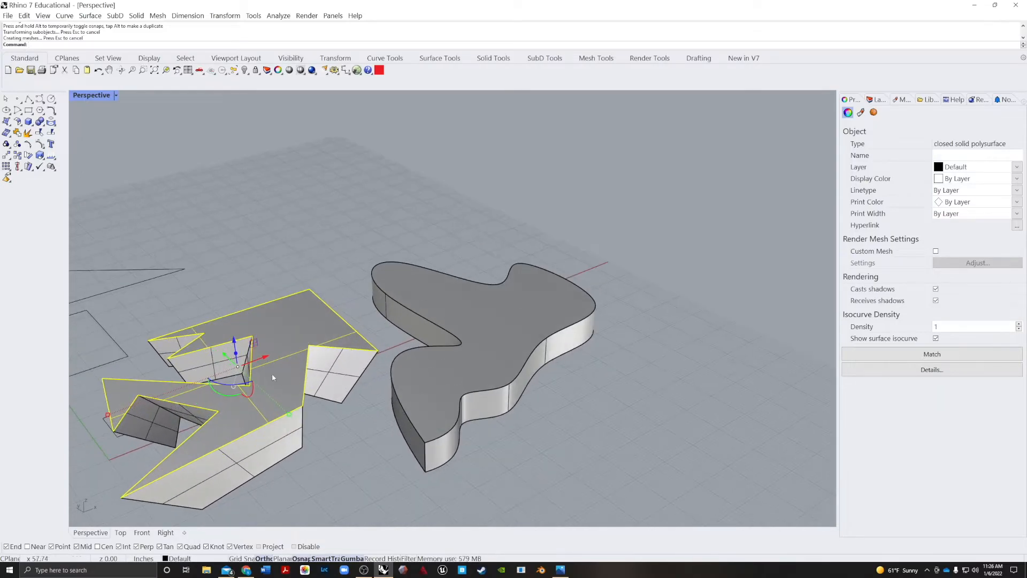
shift+right_drag(264, 461, 338, 445)
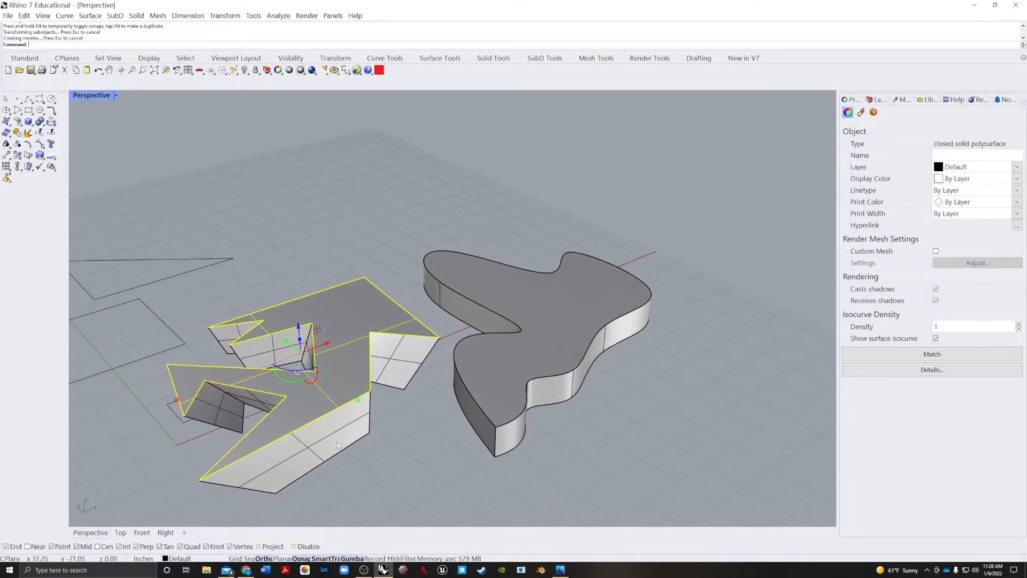
Sub-select the long front side face of the jagged solid, shift it slightly with the Gumball, and deselect it
key(Escape)
ctrl+shift+click(307, 448)
right_drag(367, 473, 306, 462)
drag(289, 457, 304, 455)
key(Escape)
right_drag(452, 490, 331, 256)
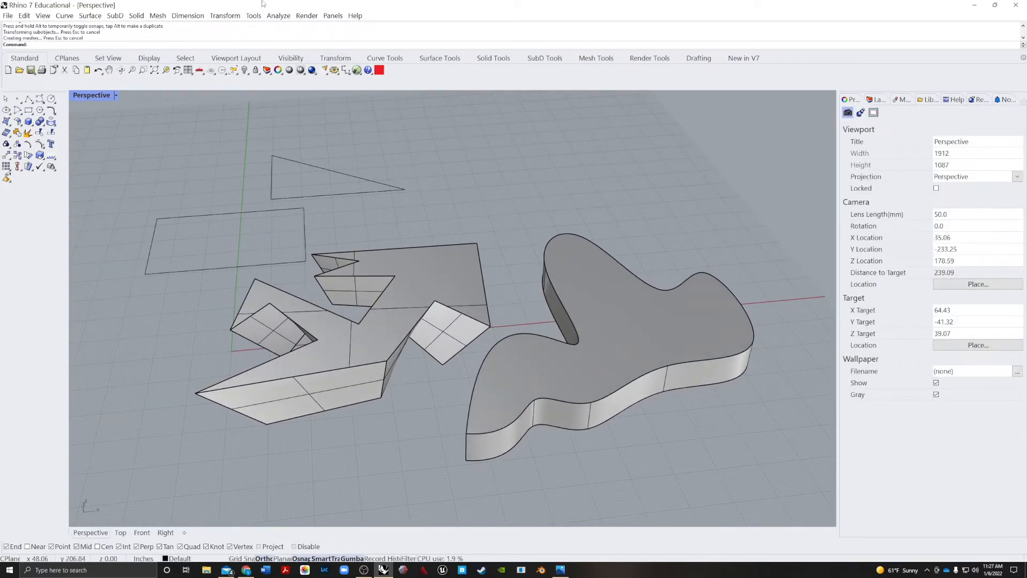
Sub-select only the long front edge of the jagged solid's top face
scroll(266, 328, up, 6)
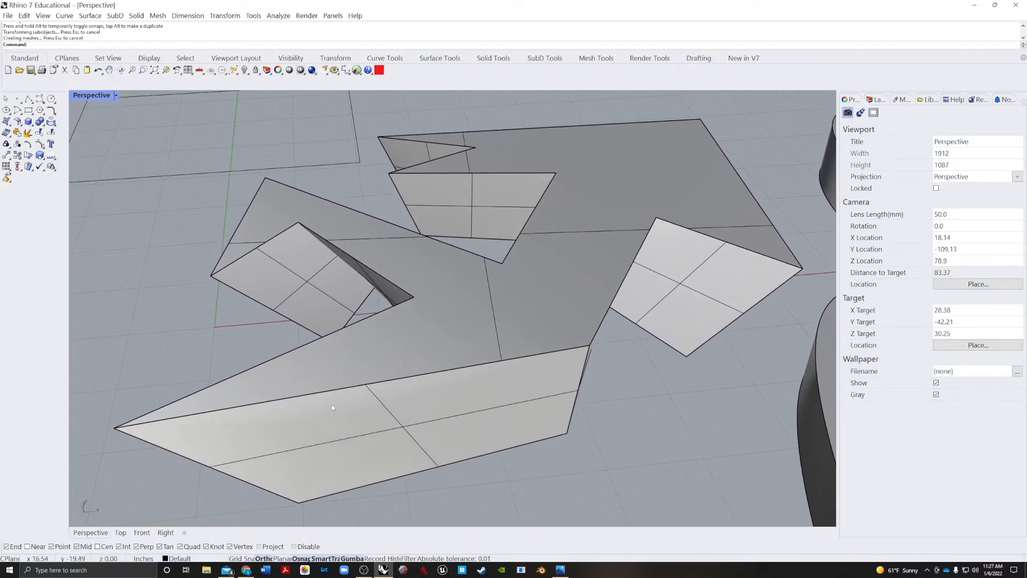
ctrl+shift+click(323, 395)
right_drag(323, 394, 513, 439)
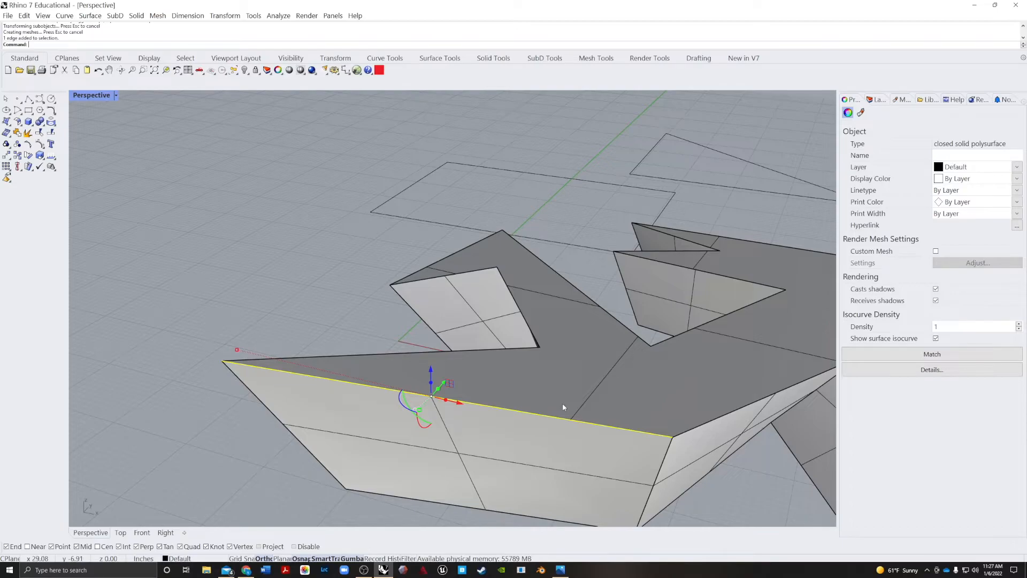
shift+right_drag(711, 404, 626, 385)
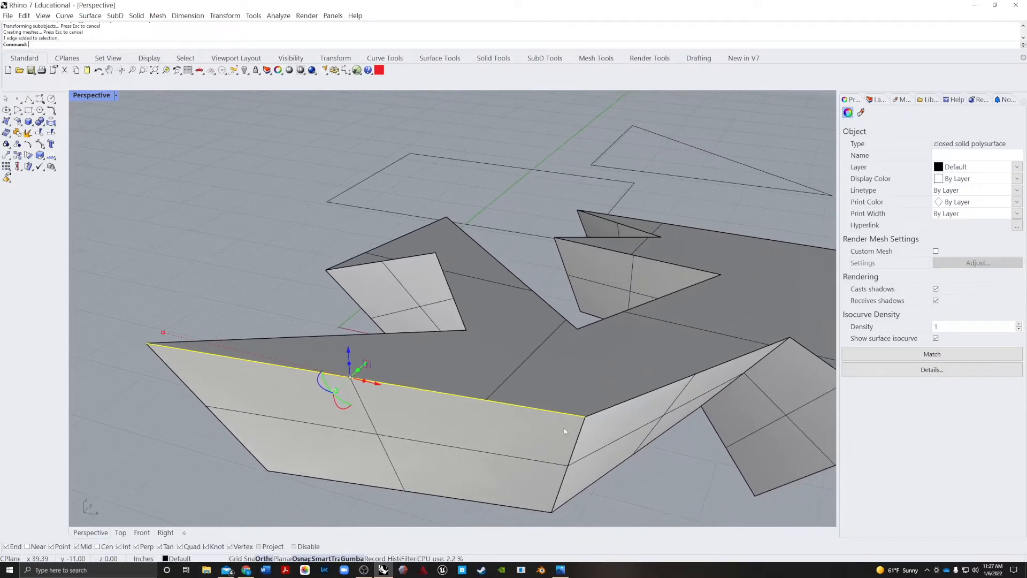
scroll(601, 416, down, 5)
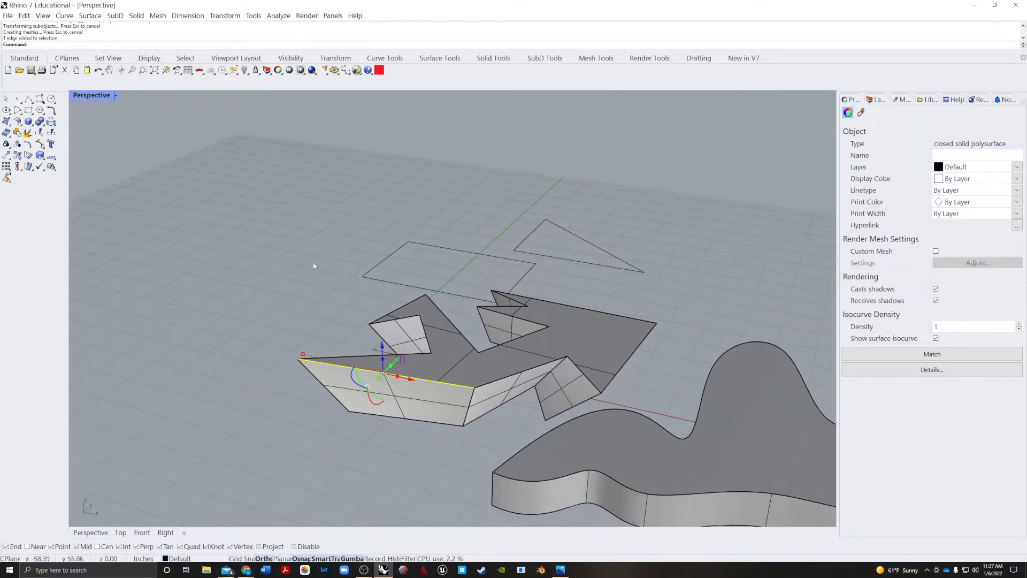
Restrict the selection filter to vertices and place its window clear of the model
click(533, 59)
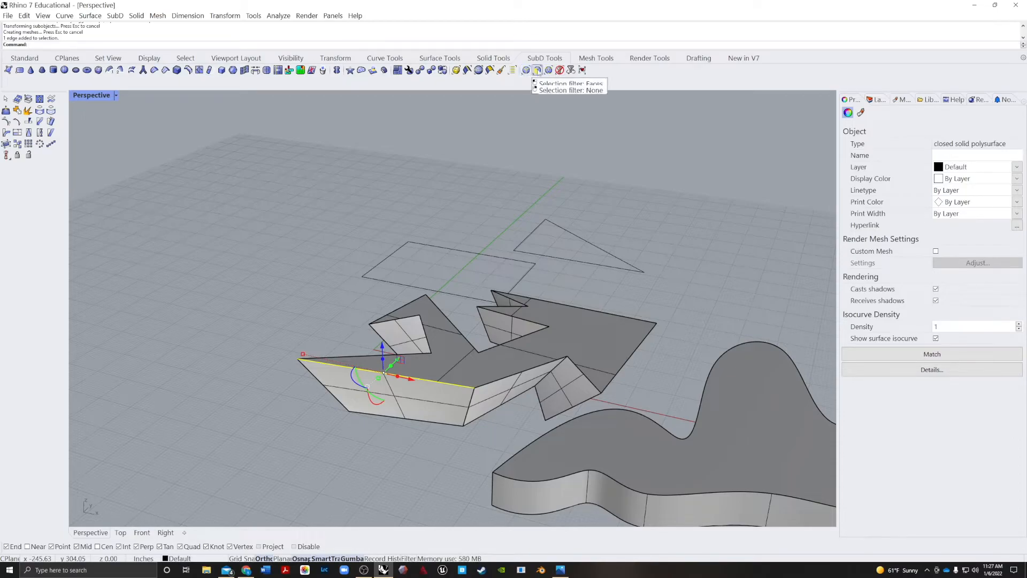
click(548, 71)
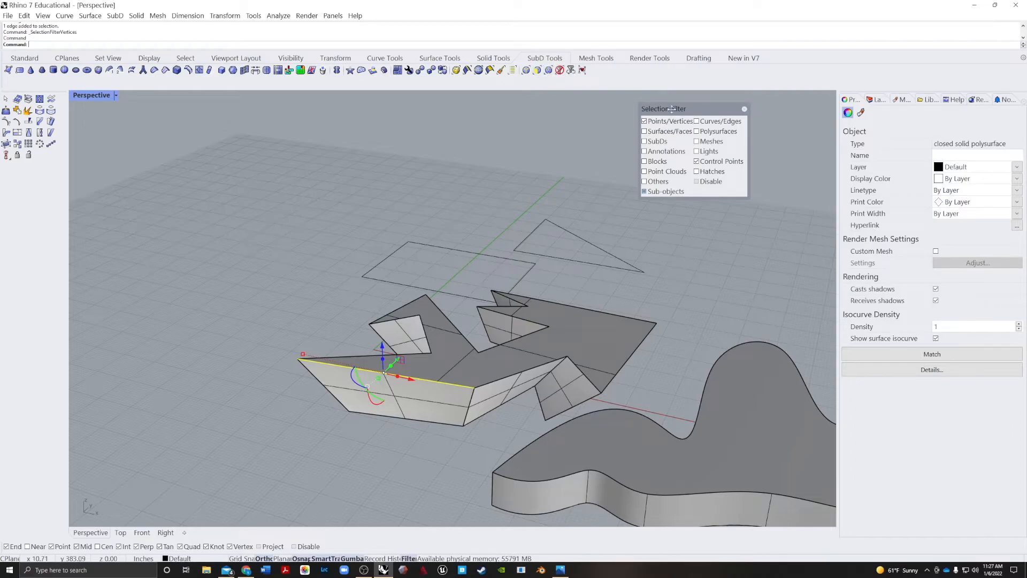
drag(672, 109, 701, 138)
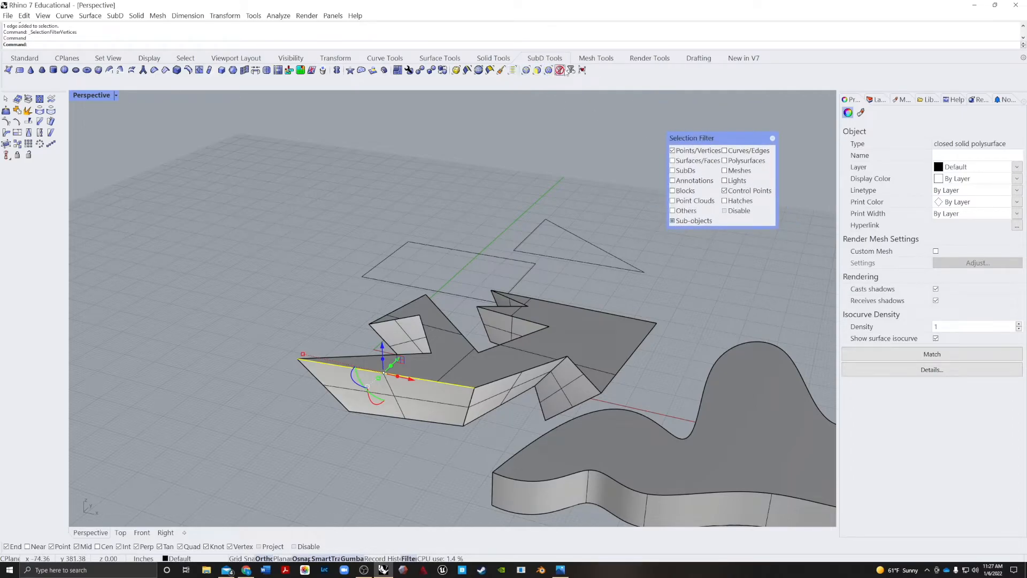
Try raising the top face's far square corner vertex on the jagged solid, and undo the move
click(656, 324)
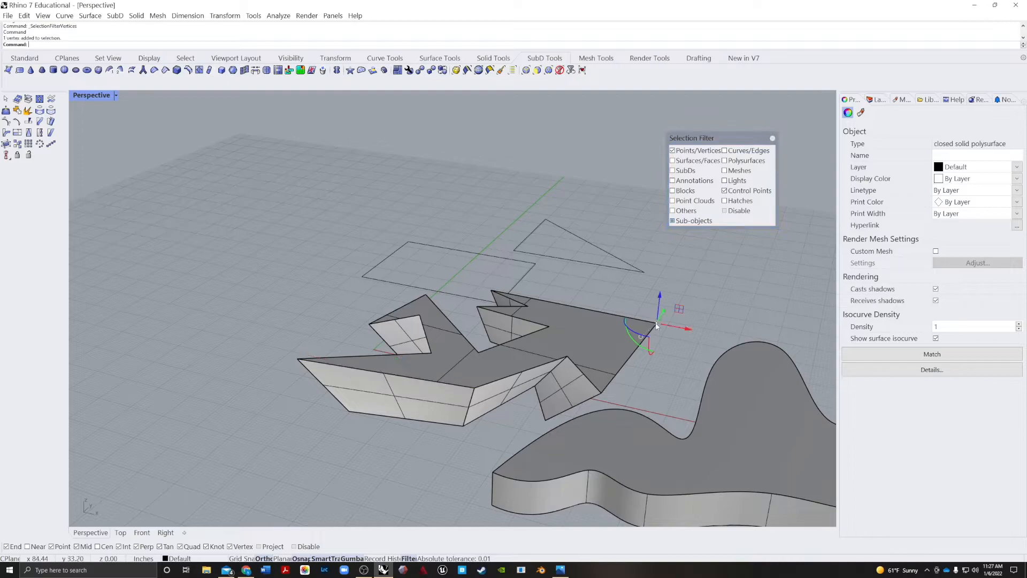
drag(666, 332, 676, 250)
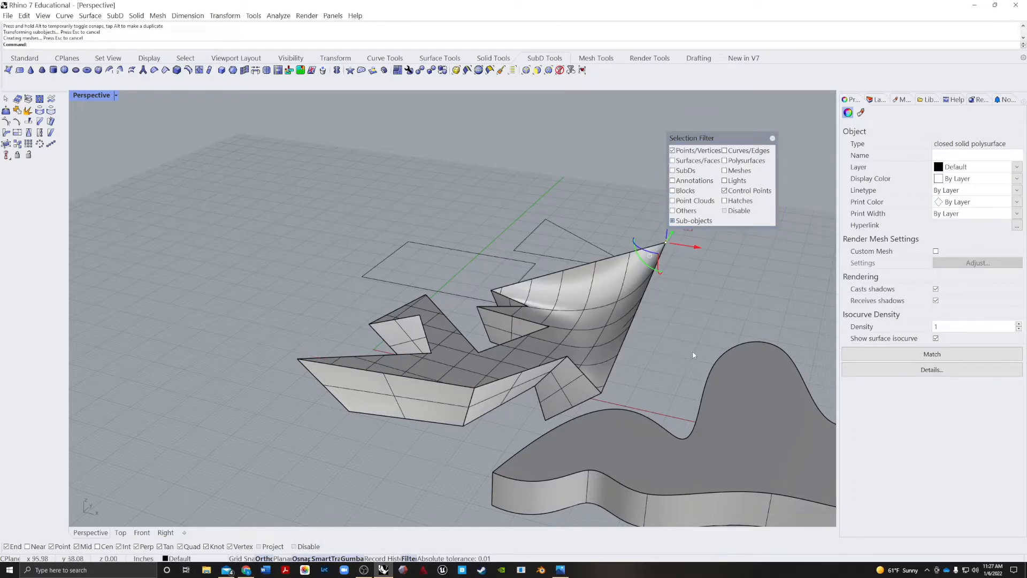
right_drag(693, 354, 567, 369)
key(ctrl+z)
Raise the jagged solid's top vertex nearest the origin with the Gumball and deselect it
click(662, 356)
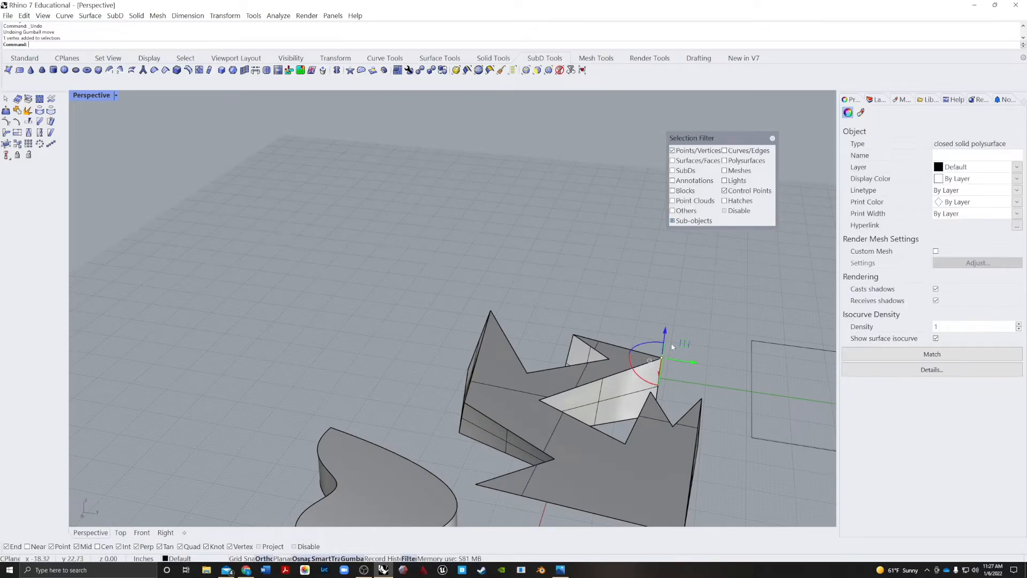
drag(665, 332, 665, 273)
key(Escape)
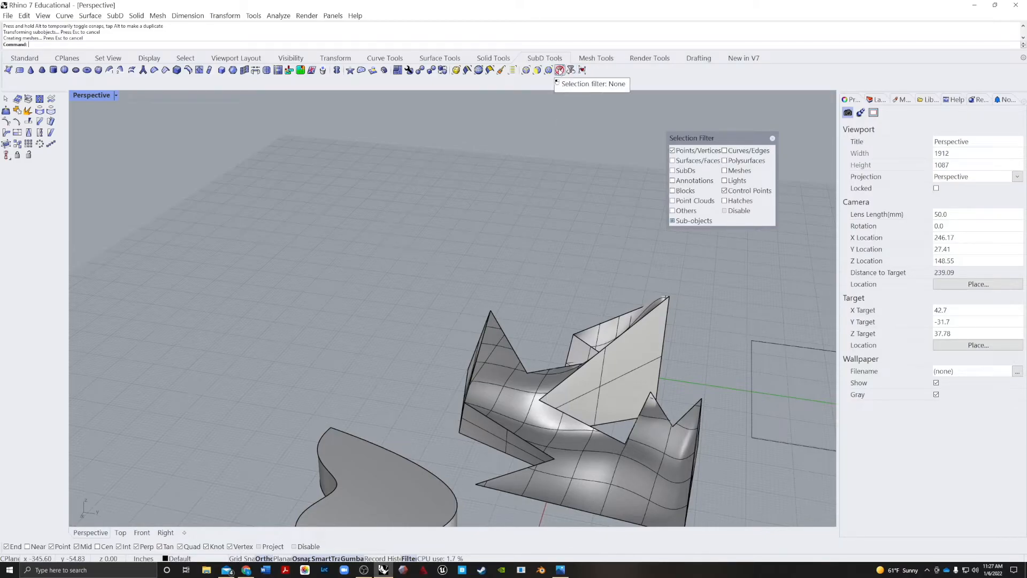
Reset the selection filter to None so whole objects are selectable, test it on the jagged solid, and deselect
click(559, 70)
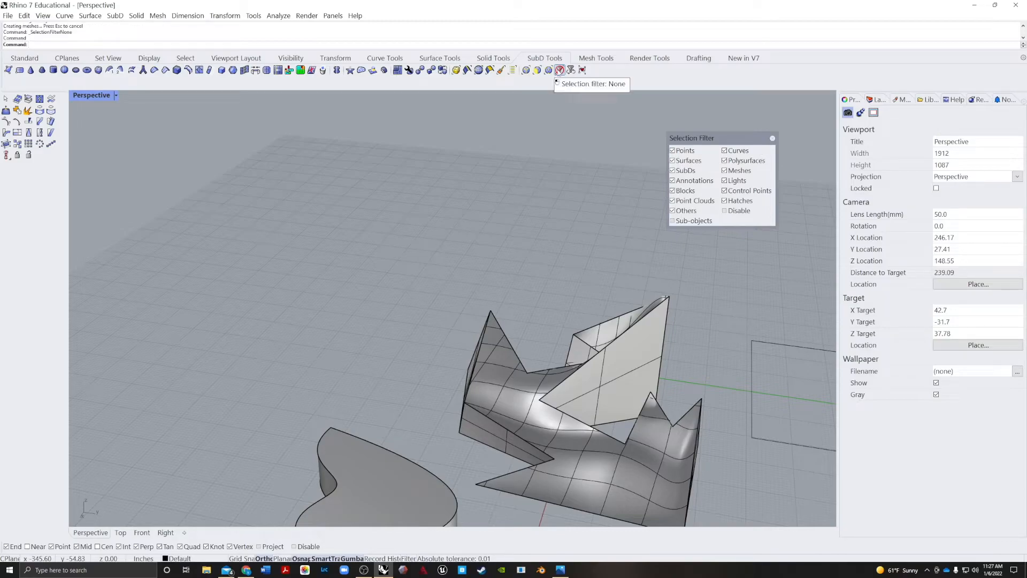
click(517, 387)
key(Escape)
Examine the warped top surface and side faces around the jagged solid's raised corner from several angles
right_drag(516, 386, 393, 354)
scroll(377, 311, up, 10)
right_drag(377, 310, 314, 369)
scroll(215, 305, down, 2)
scroll(289, 460, down, 8)
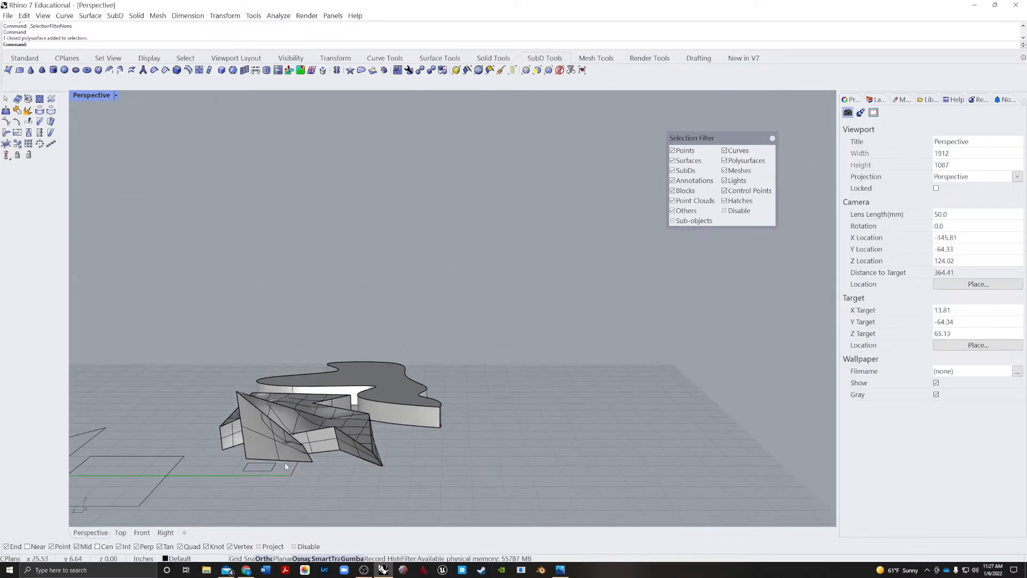
scroll(289, 466, up, 10)
right_drag(315, 316, 363, 303)
scroll(290, 332, up, 11)
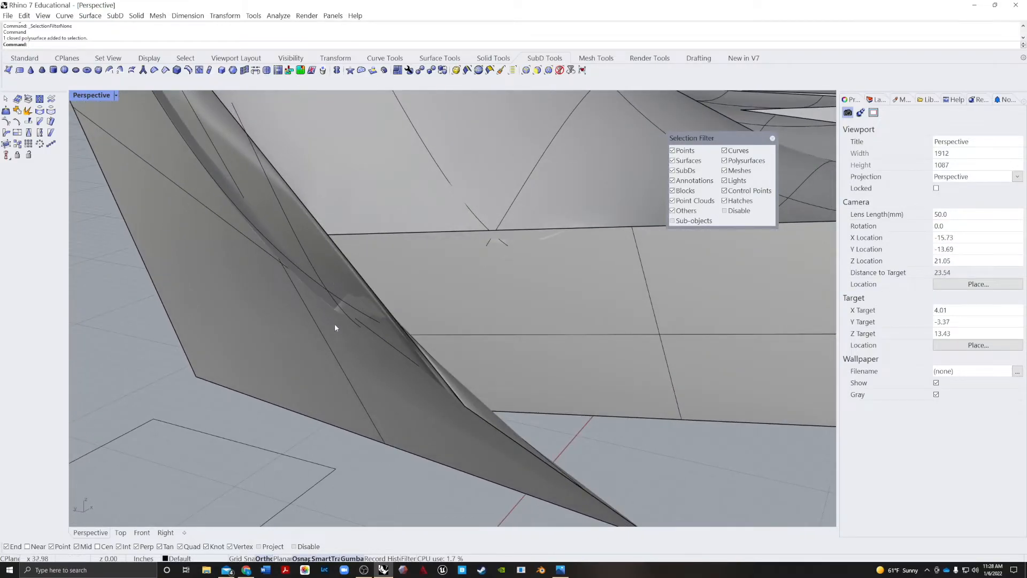
click(434, 176)
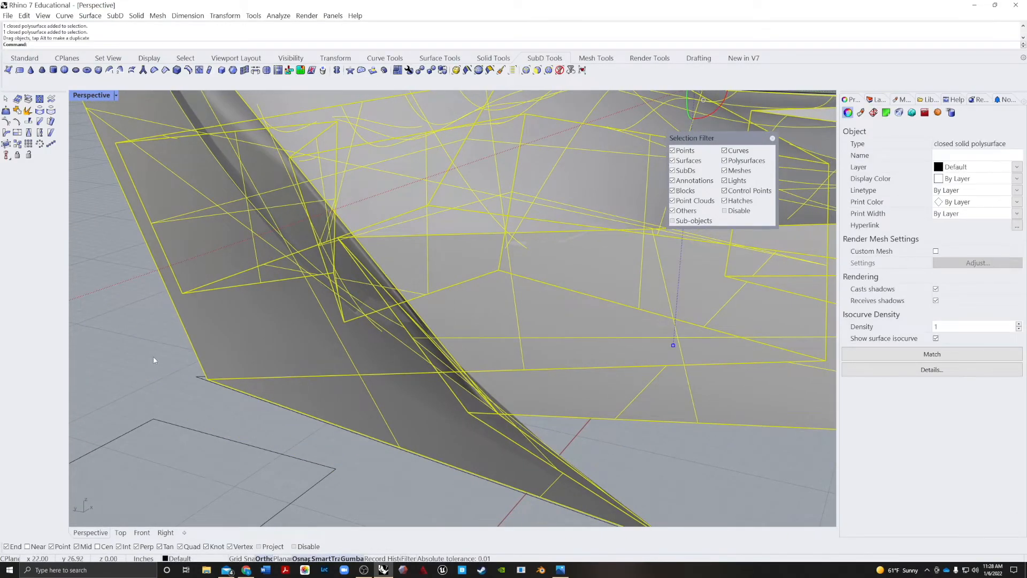
click(154, 360)
right_drag(398, 337, 483, 215)
scroll(483, 215, down, 12)
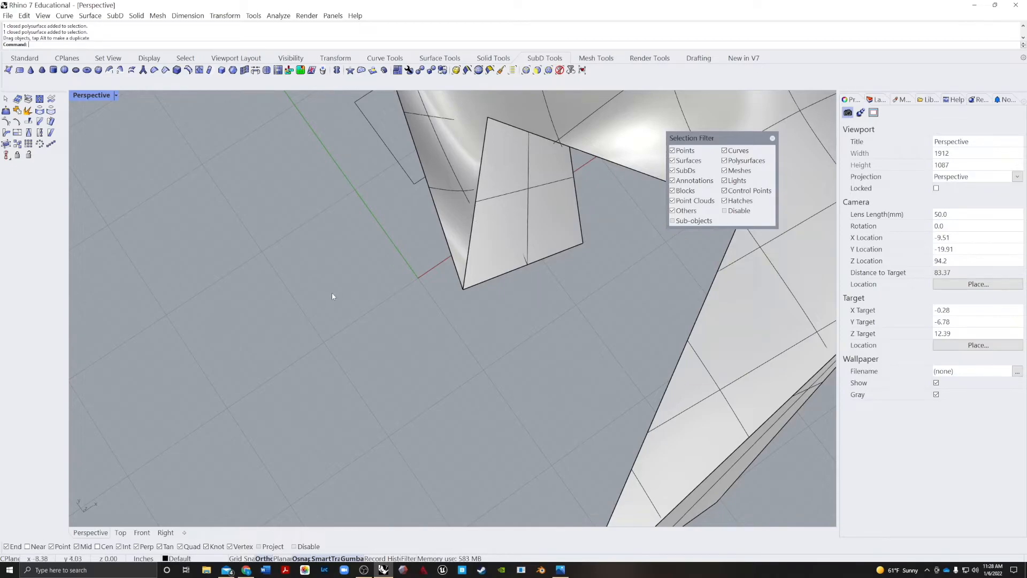
right_drag(332, 296, 403, 261)
scroll(403, 261, down, 9)
shift+right_drag(506, 214, 562, 365)
scroll(462, 305, up, 7)
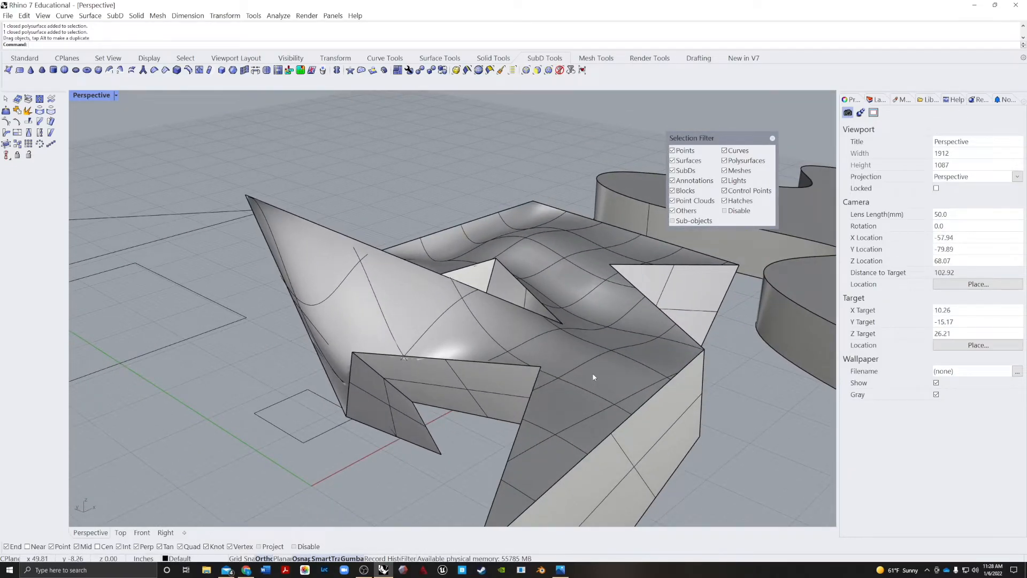
Undo the jagged solid's accidental drag and the raised vertex, and leave the solid deselected
key(ctrl+z)
key(ctrl+z)
right_drag(529, 332, 520, 337)
scroll(533, 349, down, 10)
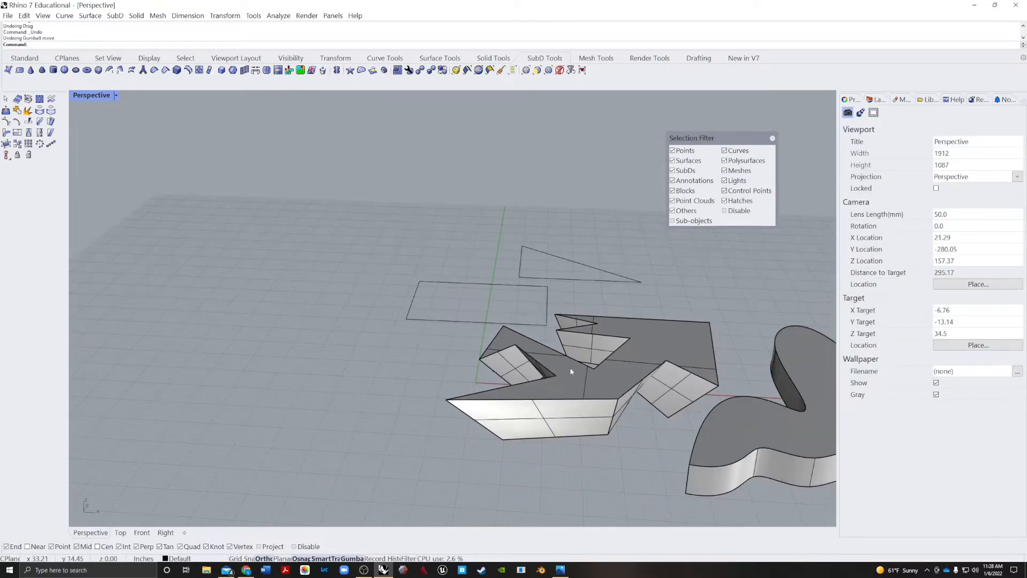
right_drag(571, 369, 516, 373)
click(566, 419)
key(Escape)
right_drag(568, 421, 472, 332)
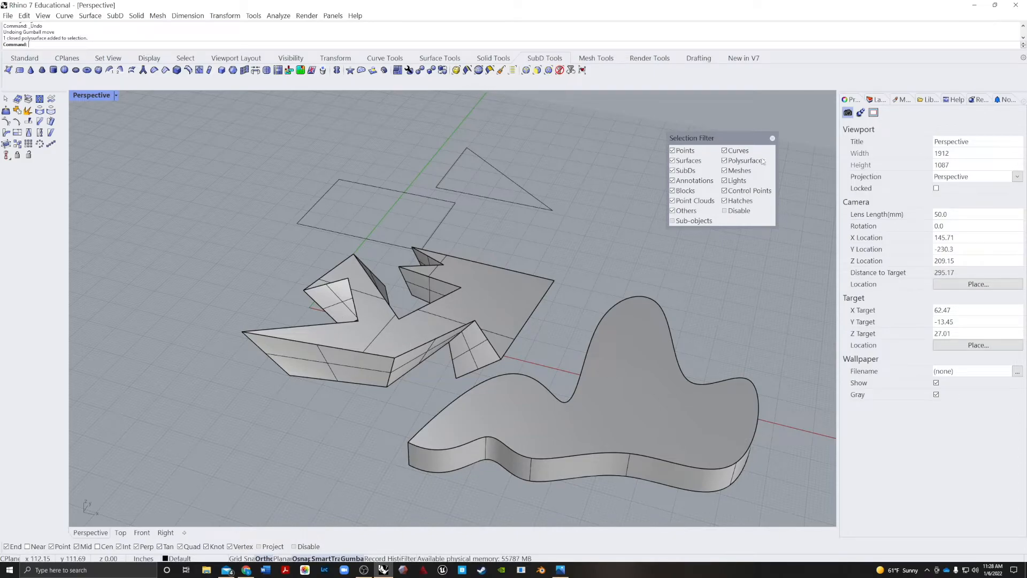
Close the selection filter window, return to the standard tool set, and view both solids together
click(773, 139)
right_drag(597, 341, 449, 445)
shift+right_drag(450, 371, 191, 360)
right_drag(331, 408, 442, 286)
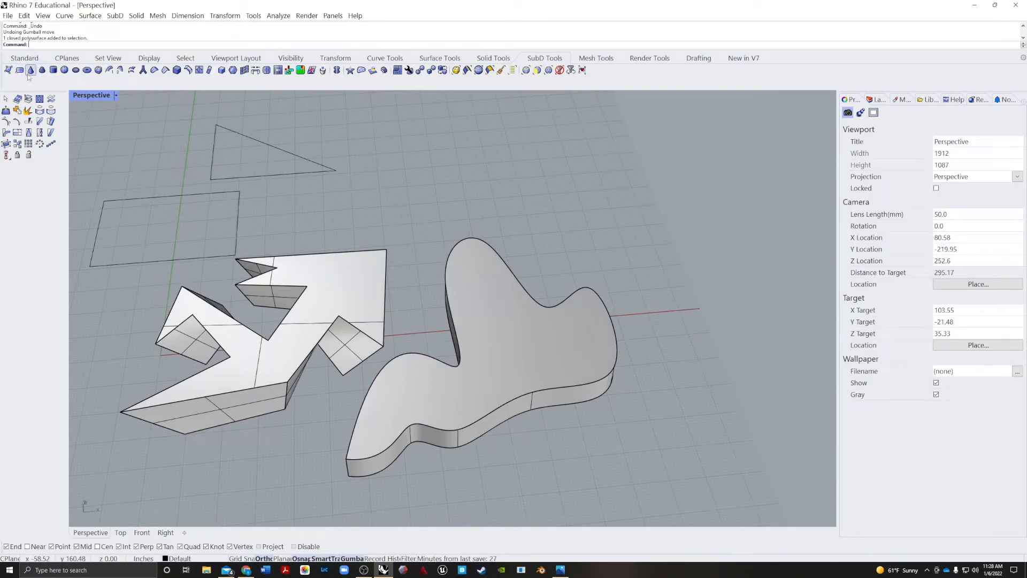
click(30, 58)
right_drag(354, 339, 296, 348)
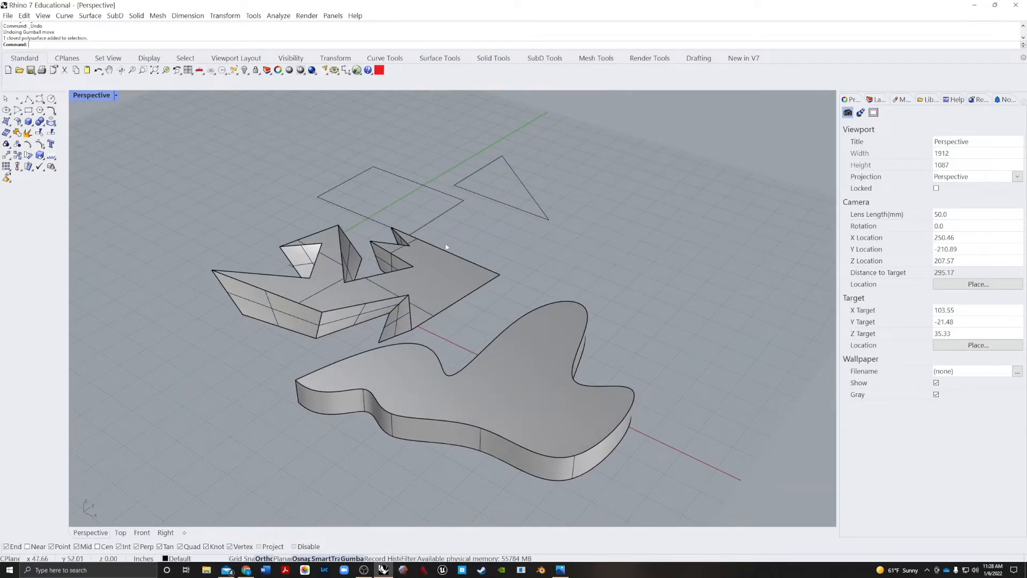
shift+right_drag(440, 275, 503, 325)
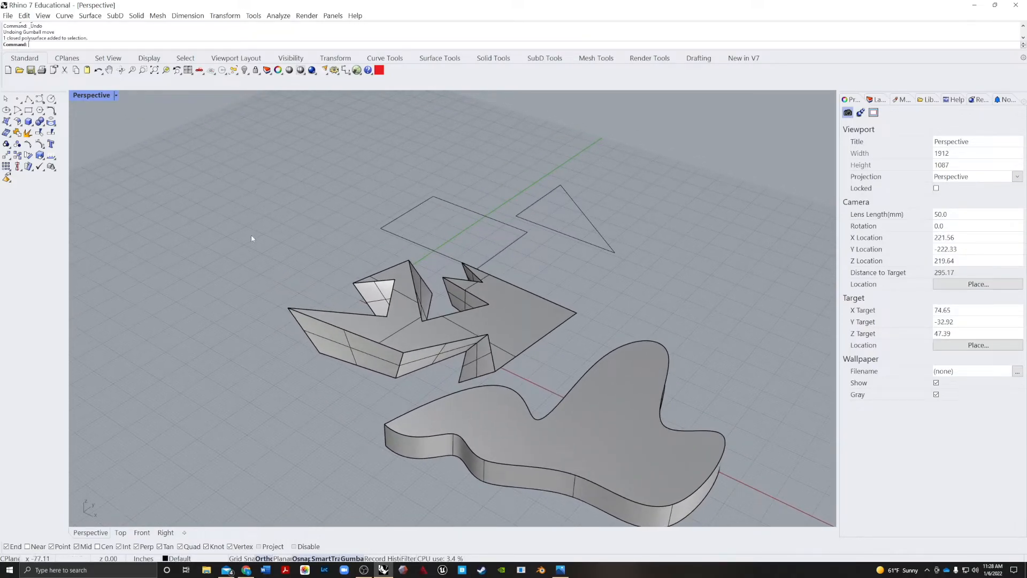
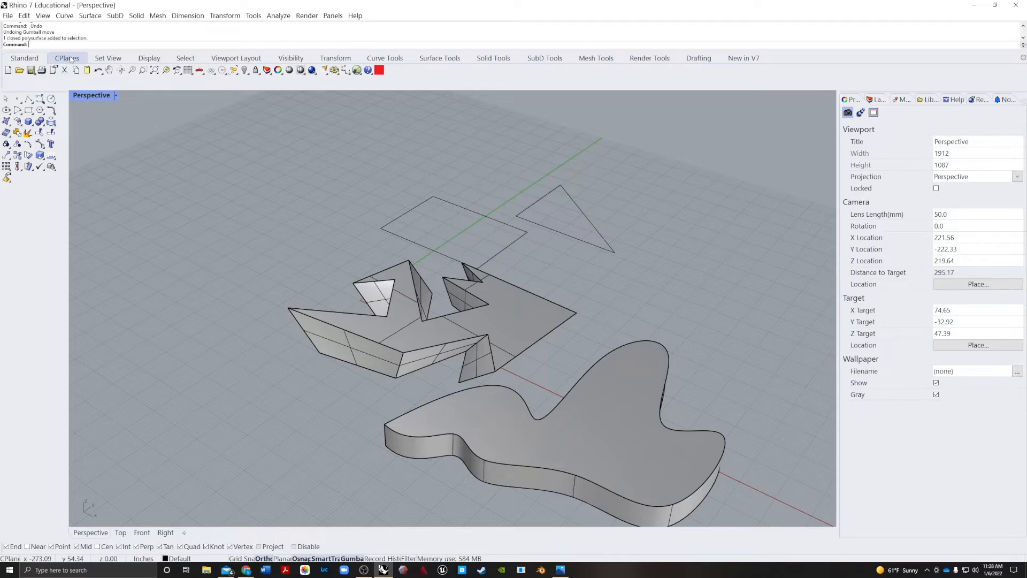
Align the construction plane to the jagged solid's top face using Set CPlane to object
click(70, 59)
scroll(524, 324, up, 6)
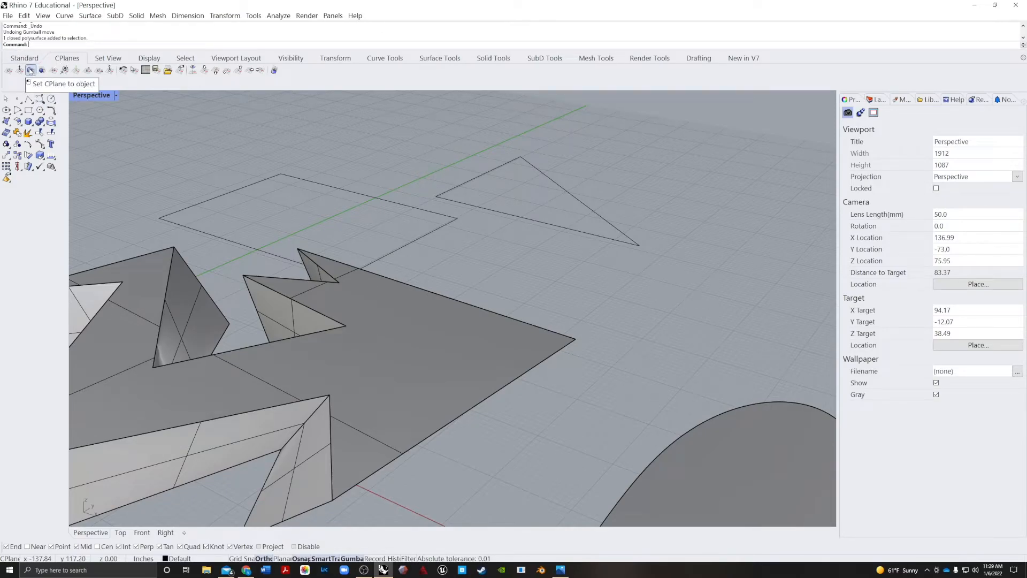
click(31, 70)
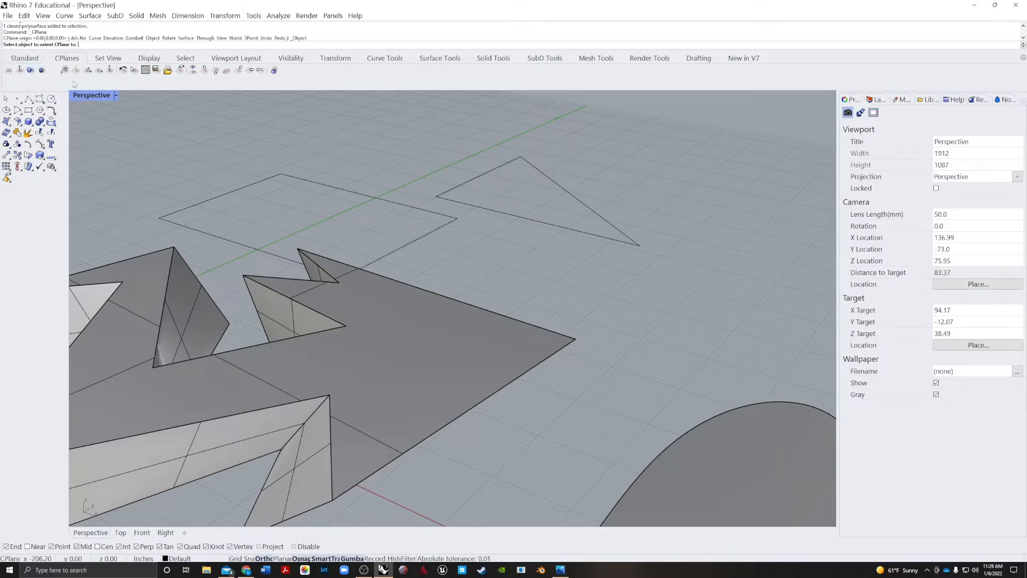
click(397, 354)
right_drag(416, 356, 384, 328)
Draw a circle on the jagged solid's top face, on the wide area beside the notches
text(z)
key(Return)
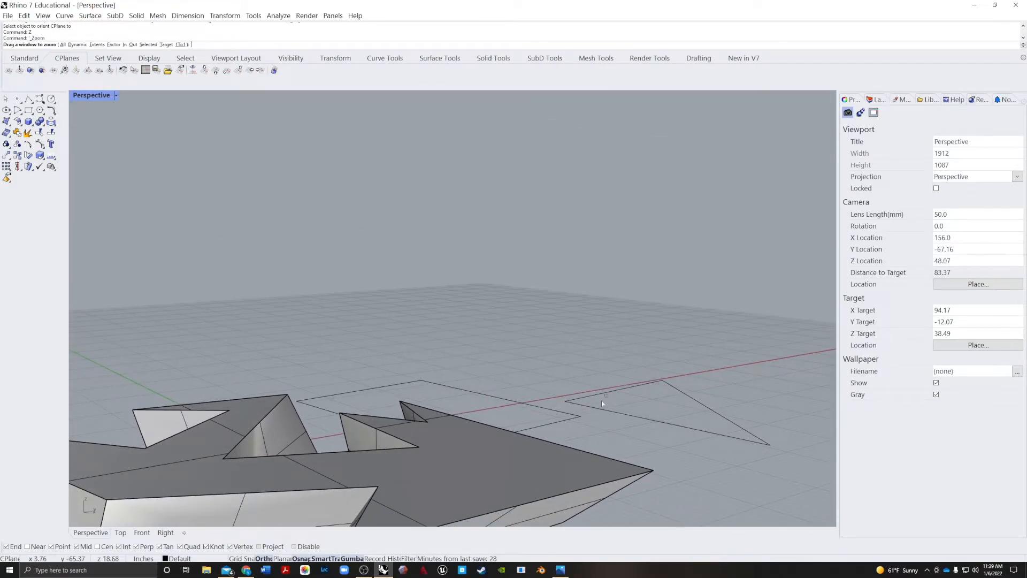
drag(606, 400, 500, 514)
right_drag(566, 484, 493, 492)
scroll(541, 465, down, 5)
scroll(408, 436, down, 8)
scroll(410, 435, up, 6)
right_drag(431, 433, 510, 424)
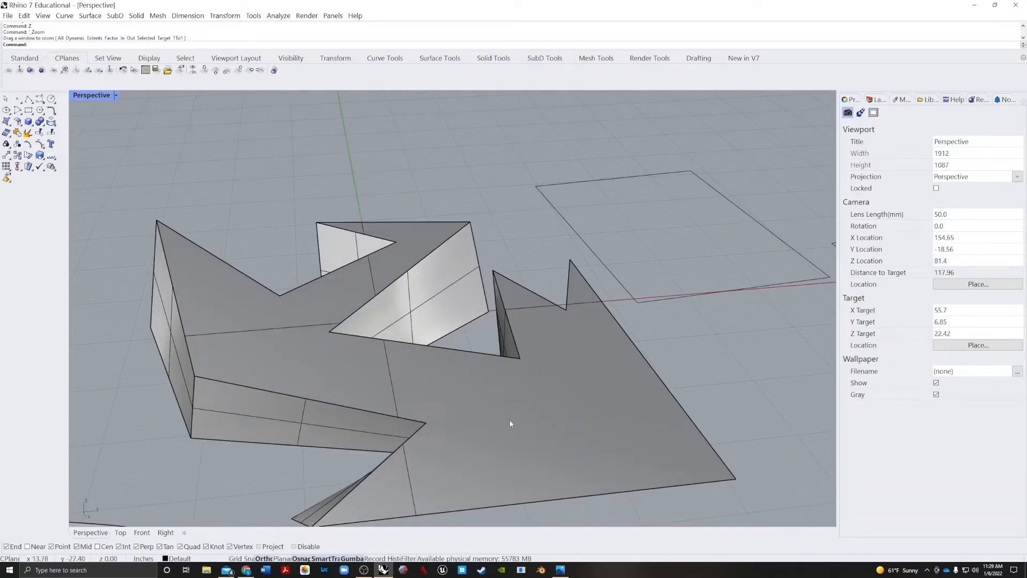
text(circle)
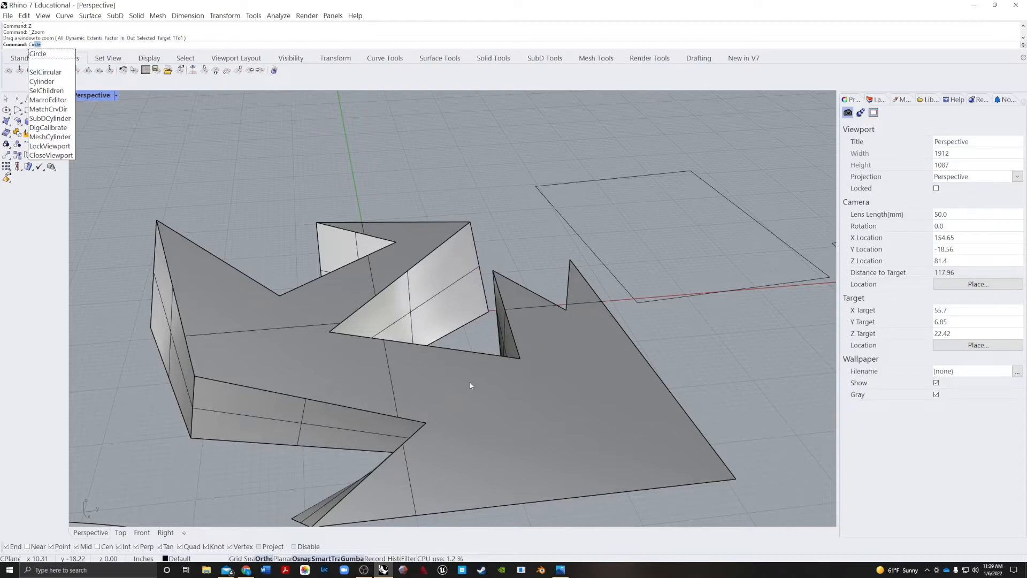
key(Return)
click(556, 417)
click(527, 432)
right_drag(527, 432, 87, 332)
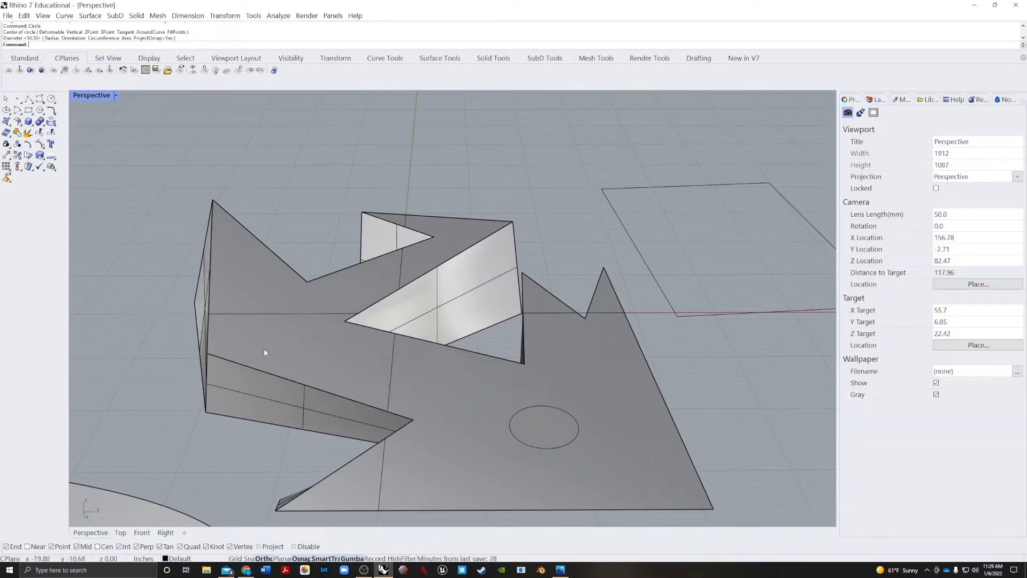
Reset the construction plane to World Top and return to the standard tool set
click(24, 58)
click(117, 97)
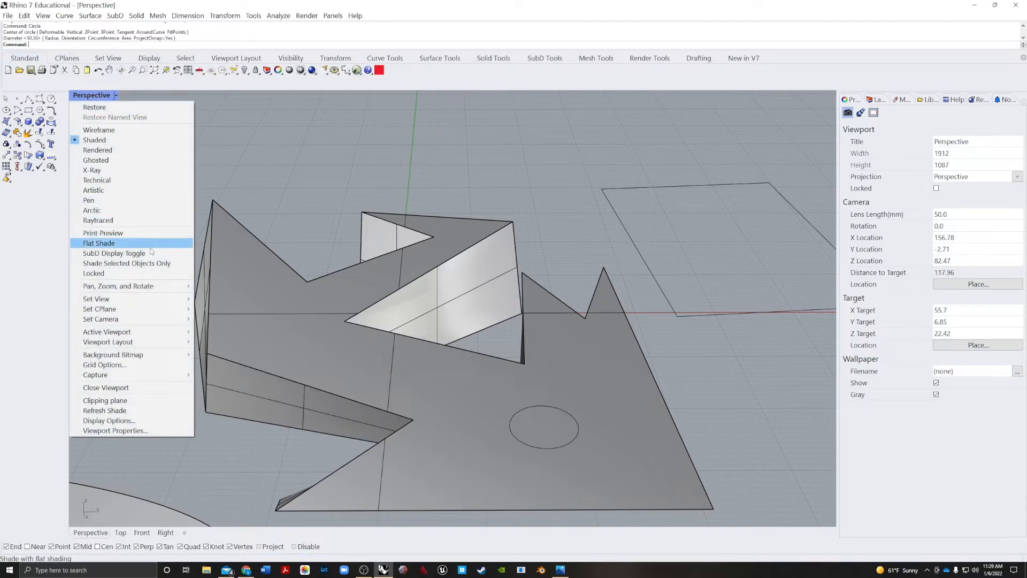
mouse_move(126, 309)
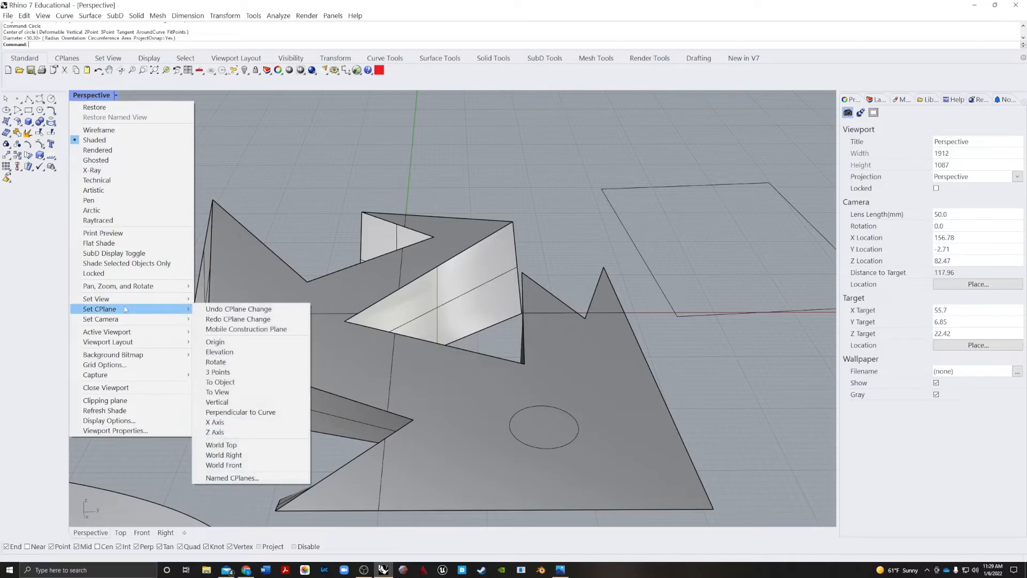
click(231, 448)
right_drag(284, 398, 427, 446)
scroll(430, 462, down, 19)
scroll(404, 466, up, 5)
scroll(561, 431, up, 12)
right_drag(562, 451, 132, 135)
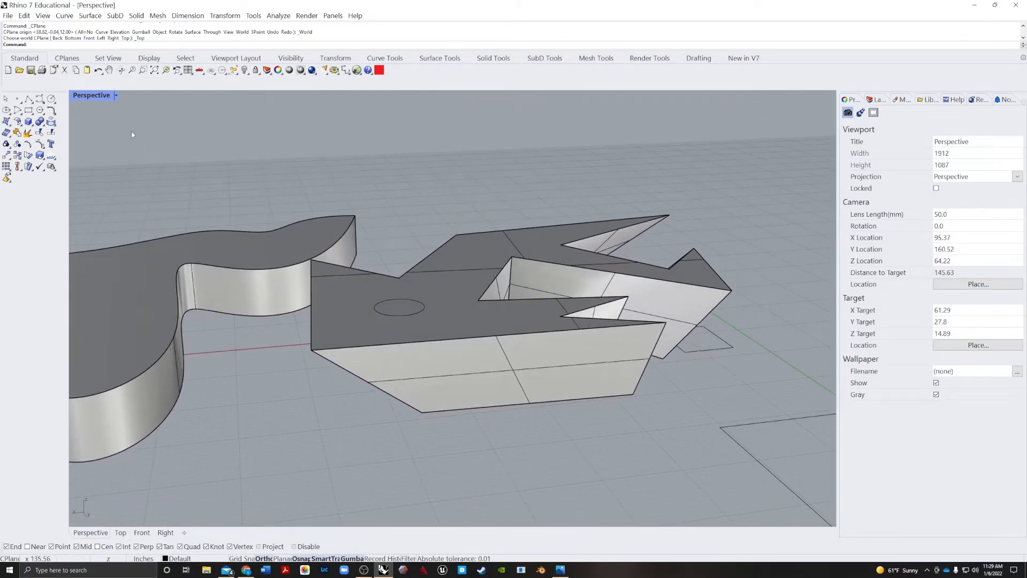
Align the construction plane to the jagged solid's slanted end face with the To Object option
click(116, 95)
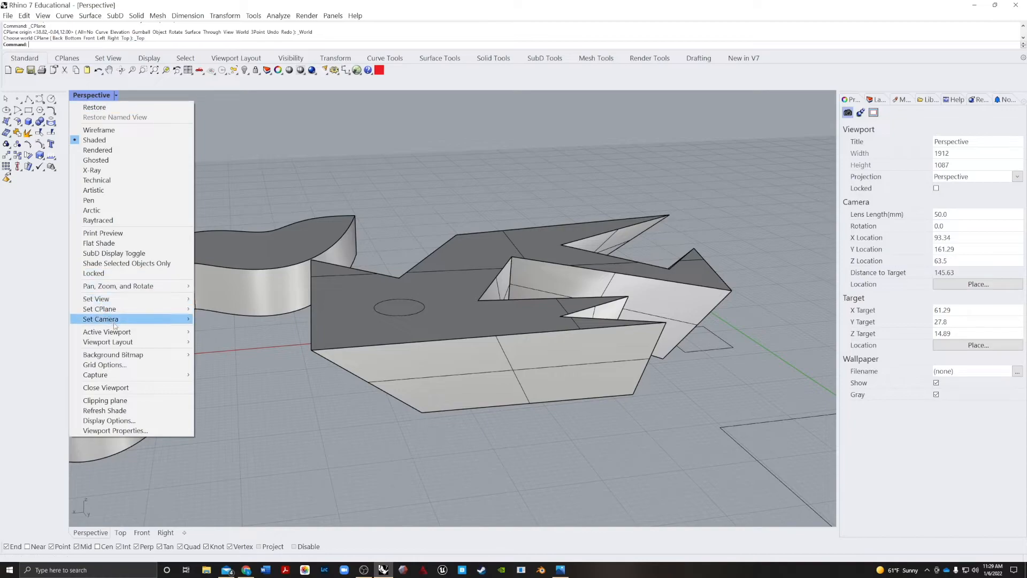
mouse_move(117, 310)
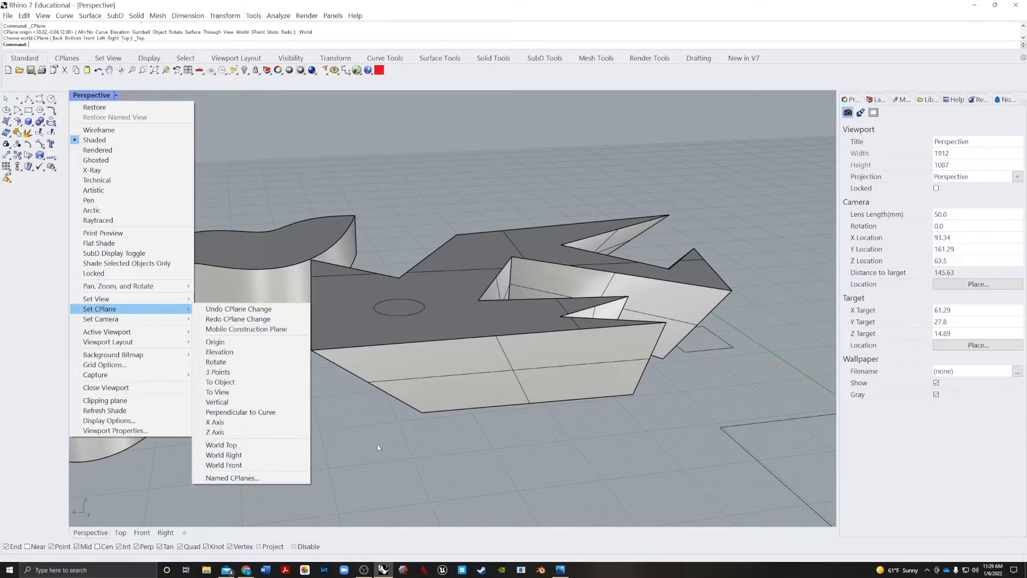
click(225, 382)
right_drag(230, 386, 346, 390)
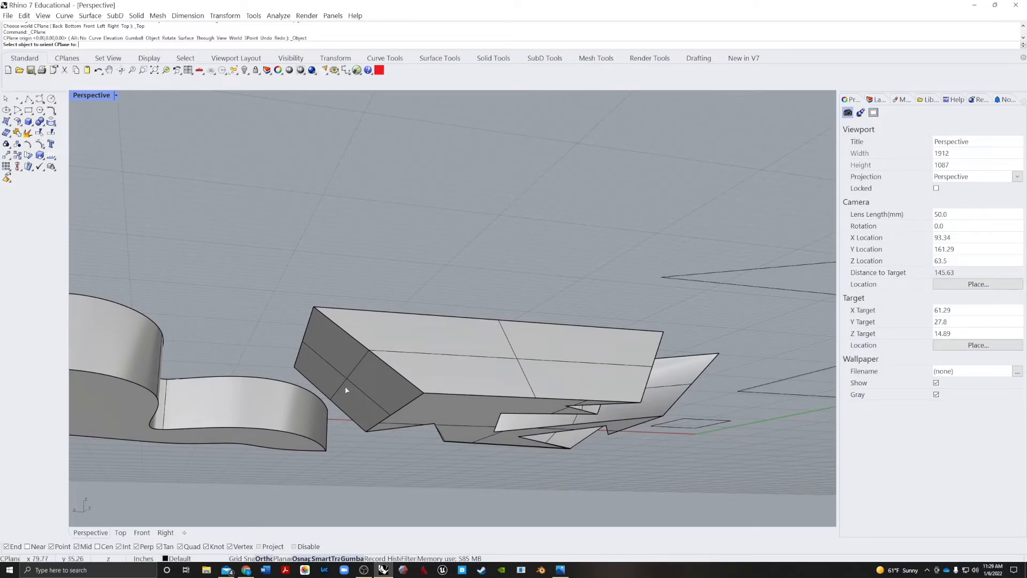
click(348, 379)
right_drag(386, 430, 355, 413)
scroll(353, 406, up, 9)
right_drag(348, 375, 323, 320)
Draw a circle on the slanted end face's construction plane and check it by selecting and deselecting it
text(Circle)
key(Return)
click(314, 278)
click(280, 306)
right_drag(281, 308, 392, 316)
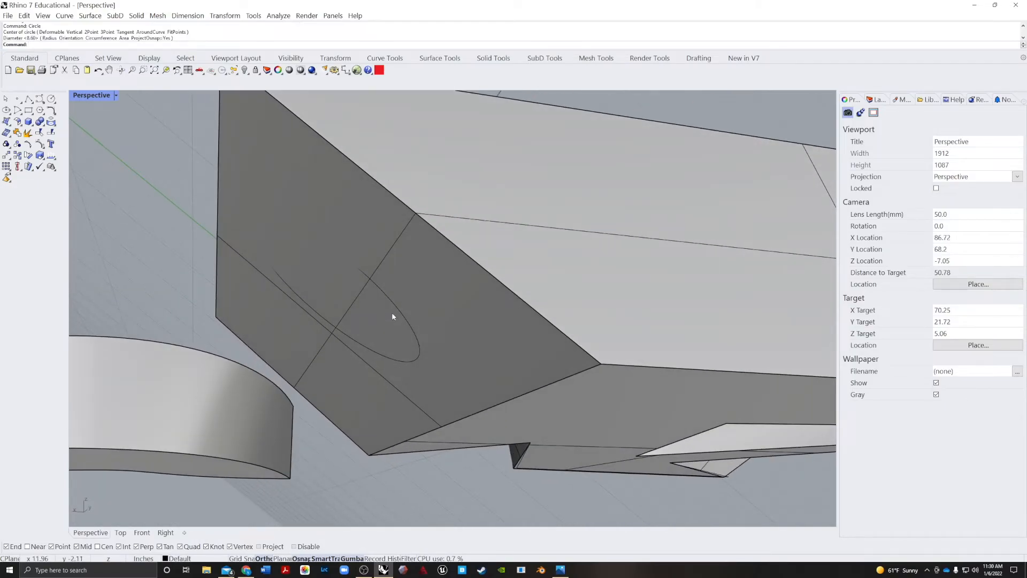
click(392, 308)
key(Escape)
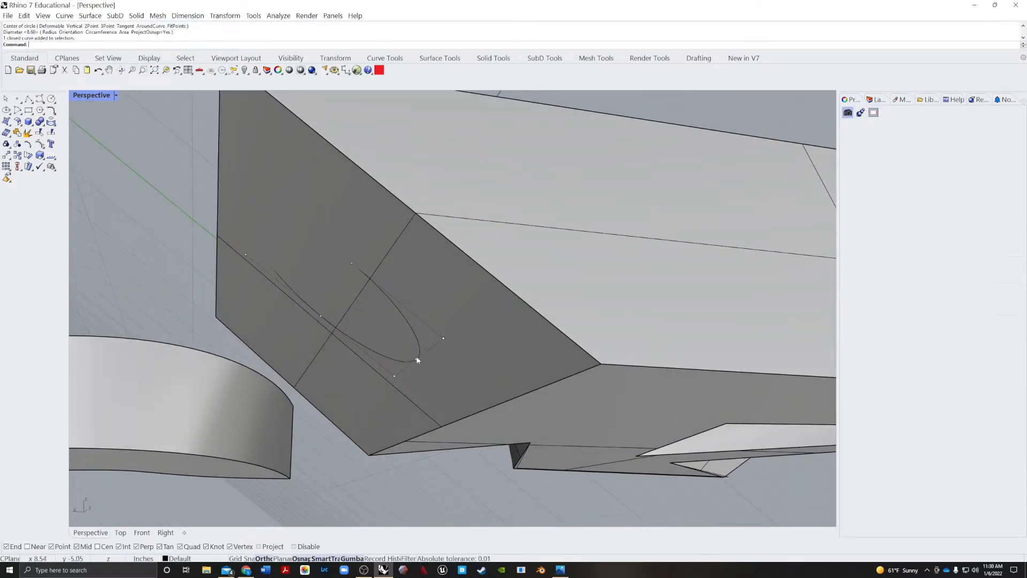
right_drag(418, 360, 383, 333)
scroll(383, 333, down, 10)
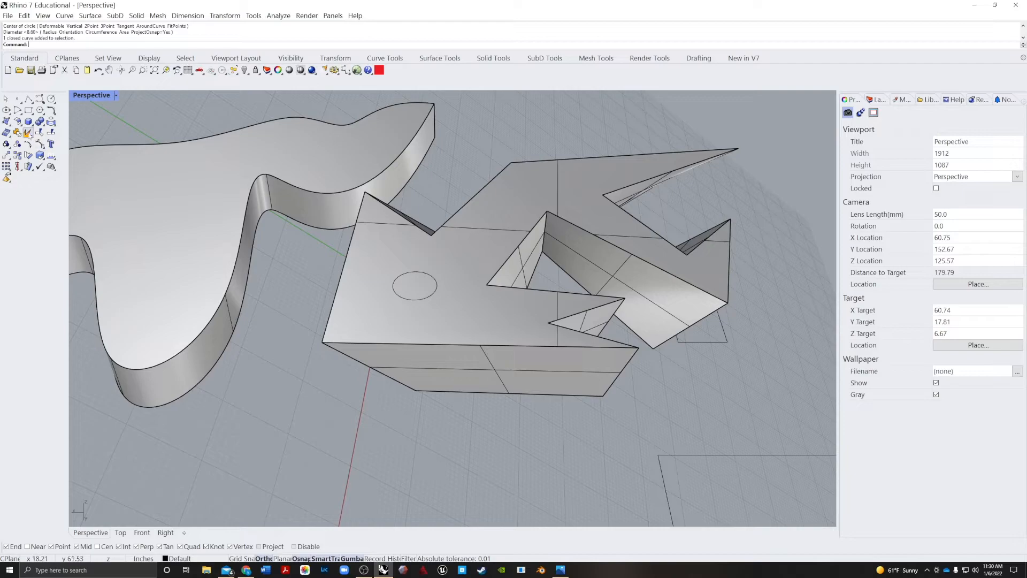
Return the construction plane from the slanted end face to World Top
click(115, 94)
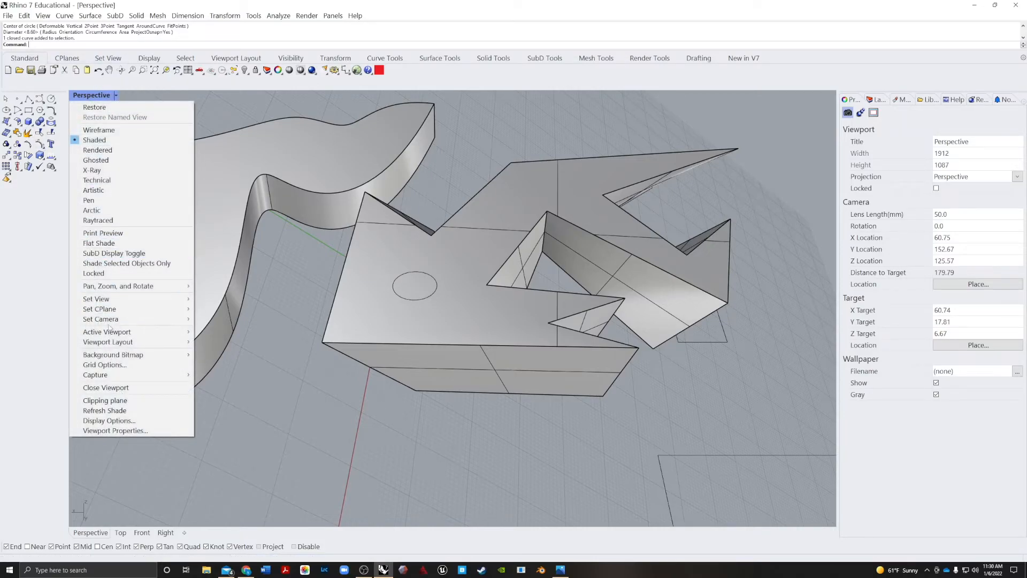
mouse_move(117, 311)
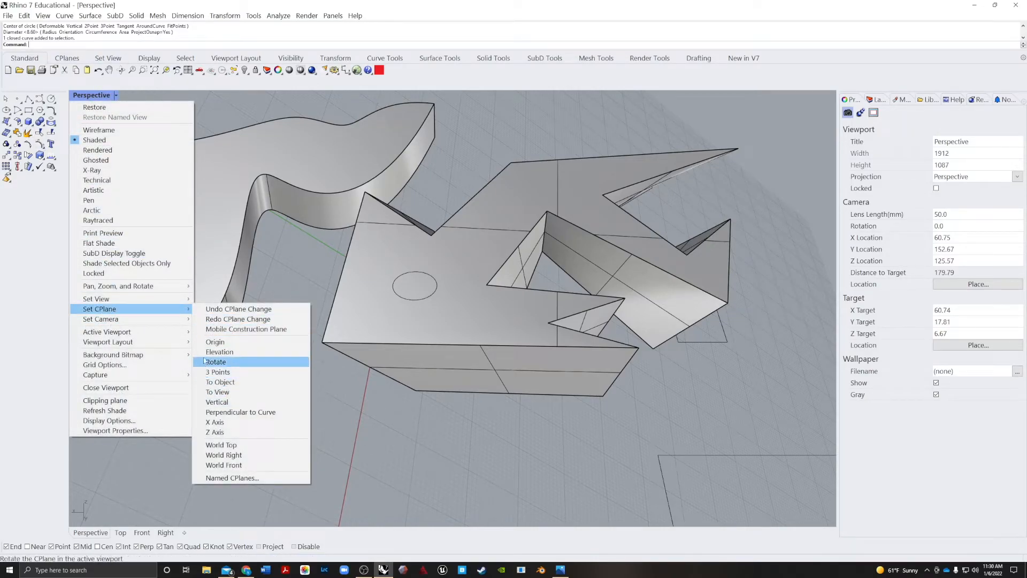
click(248, 450)
right_drag(247, 452, 488, 361)
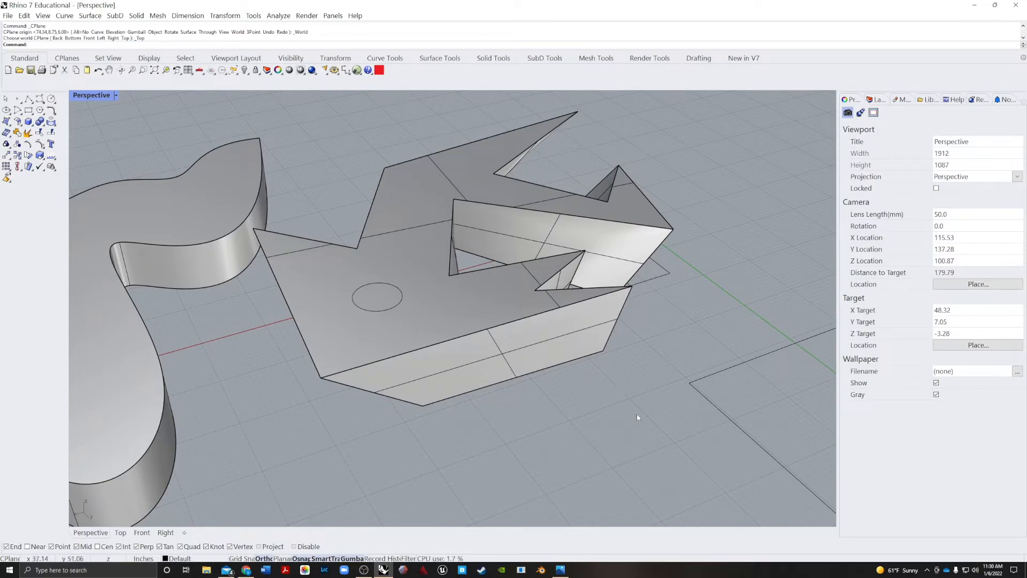
Select the top-face circle, choosing curve over polysurface where they overlap, and clear the selection
click(379, 313)
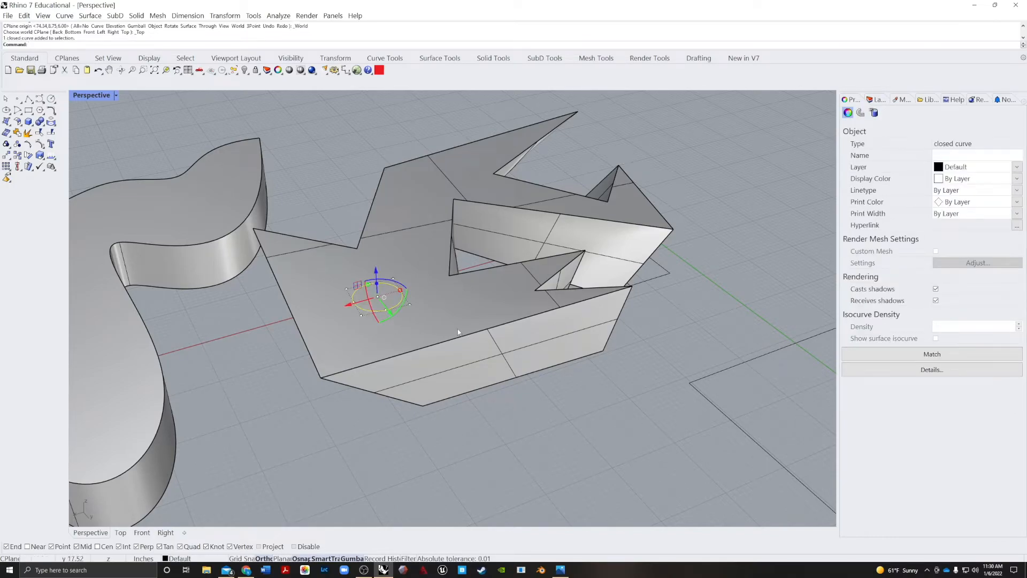
shift+click(393, 302)
click(395, 309)
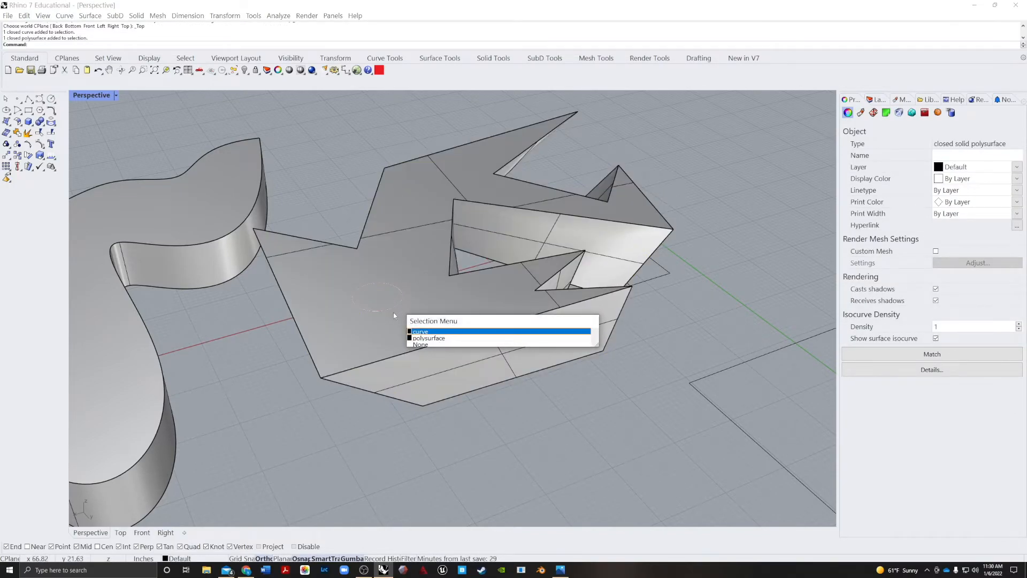
click(428, 332)
key(Escape)
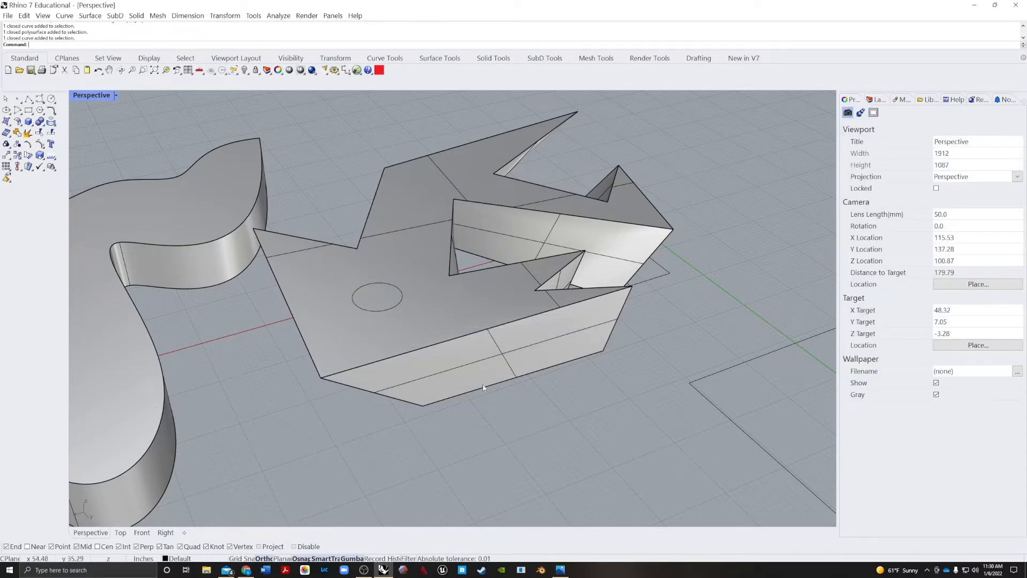
Try a crossing selection that touches both circles and the jagged solid, and clear the selection
right_drag(483, 386, 447, 378)
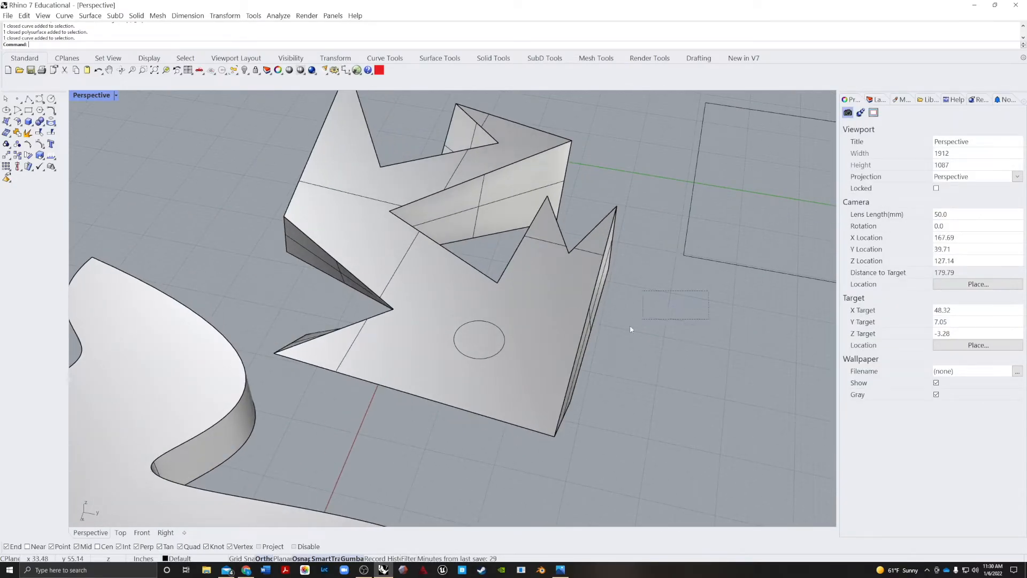
drag(630, 329, 632, 331)
drag(654, 290, 434, 370)
click(720, 337)
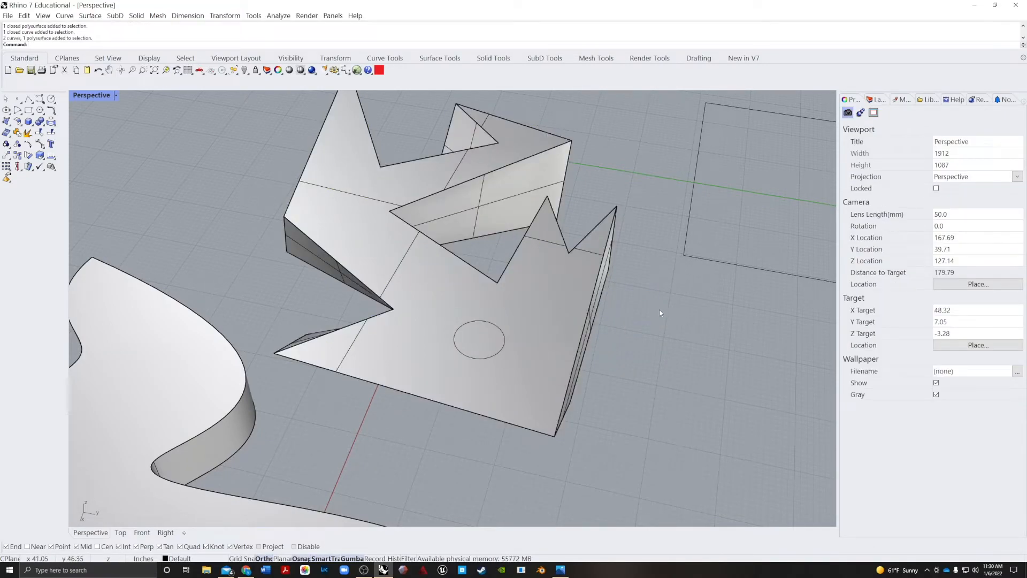
drag(595, 336, 482, 367)
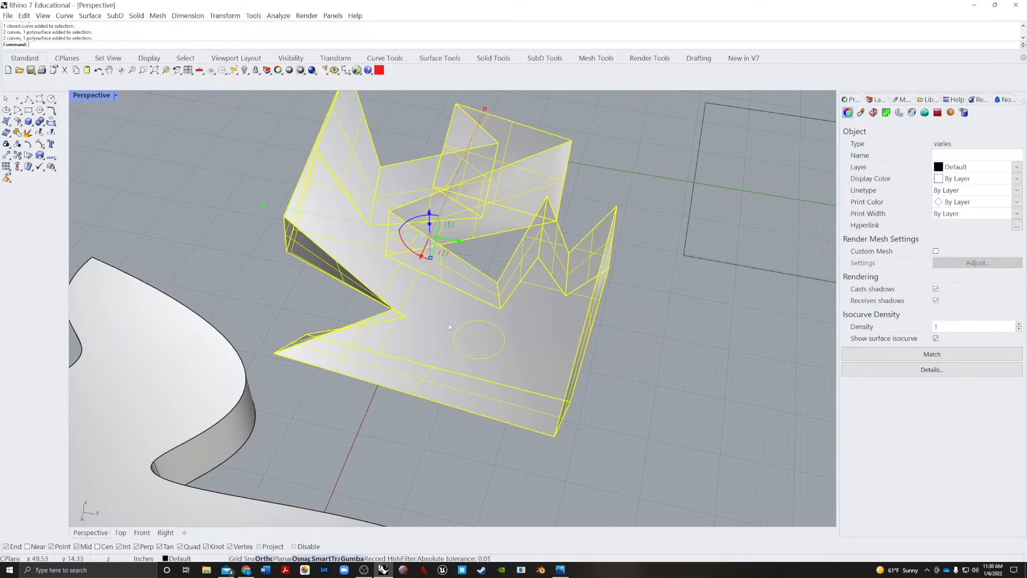
click(688, 346)
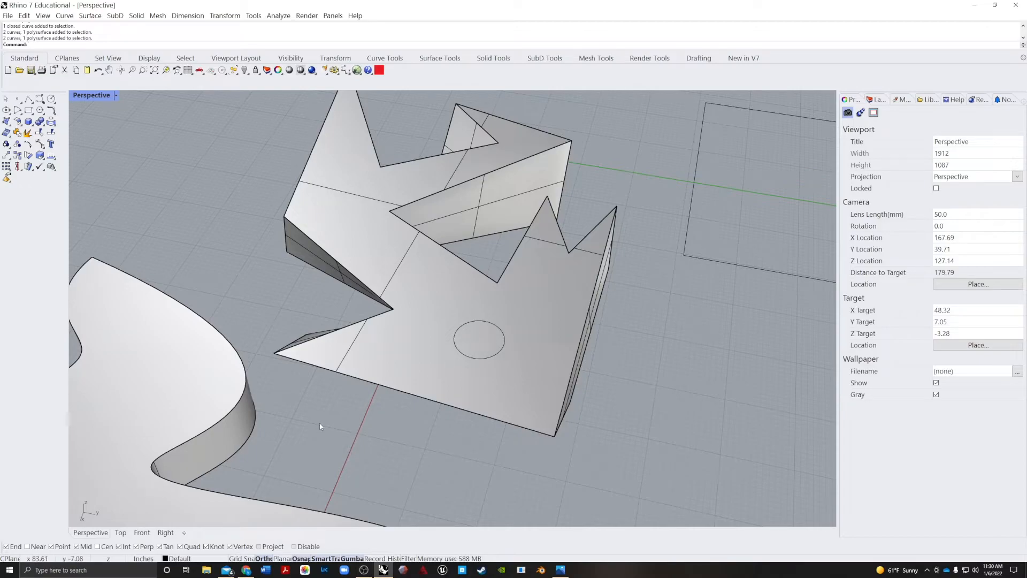
Use window selections that fully enclose both circles to select only the two curves, without the jagged solid
drag(335, 416, 384, 426)
drag(313, 280, 512, 438)
drag(331, 413, 560, 291)
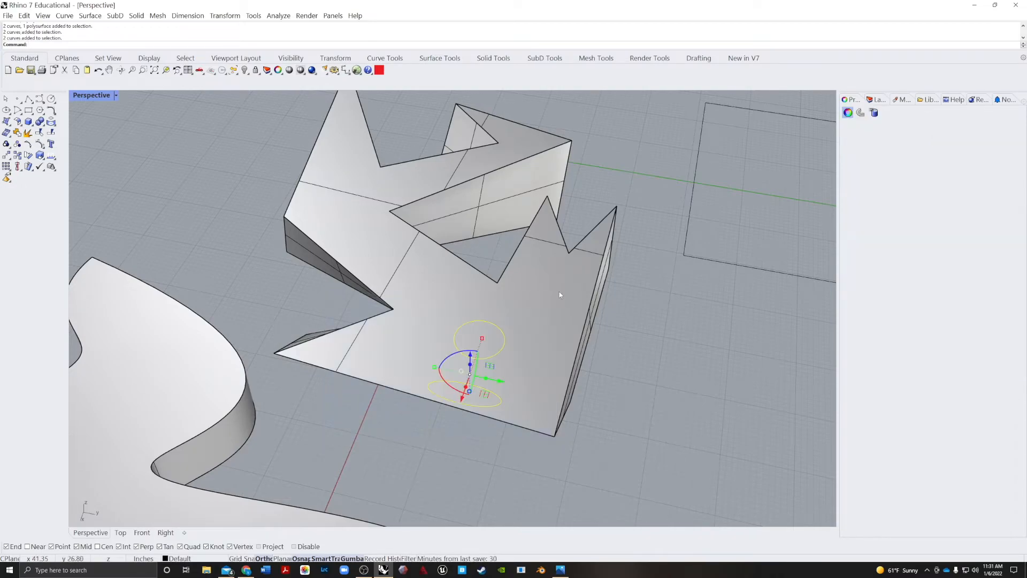
right_drag(678, 440, 630, 438)
click(322, 450)
right_drag(323, 450, 282, 350)
drag(282, 351, 427, 228)
right_drag(360, 324, 422, 334)
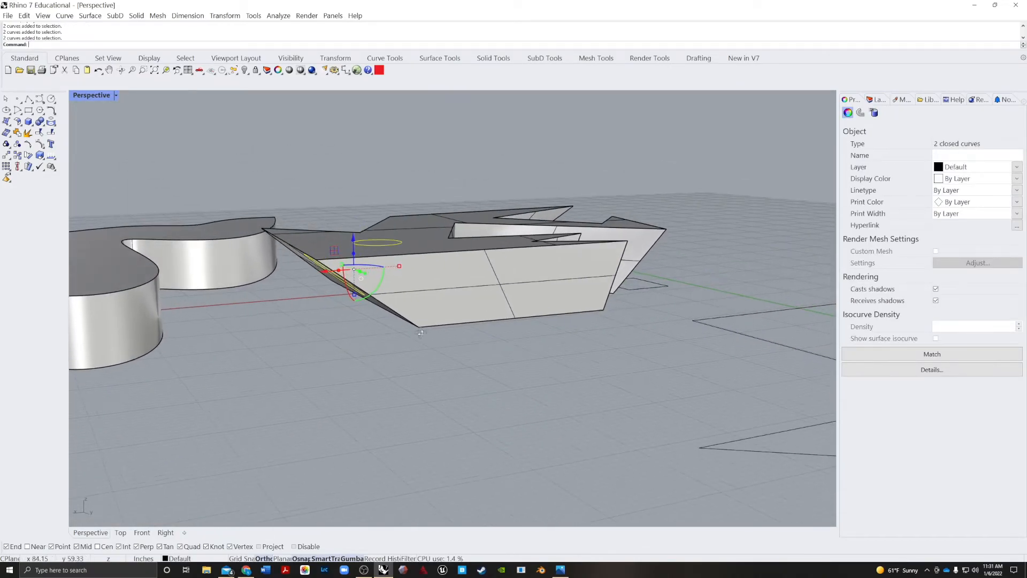
Window-select the circle on the slanted end face and delete it
click(229, 380)
drag(229, 380, 380, 242)
right_drag(362, 403, 354, 476)
key(Delete)
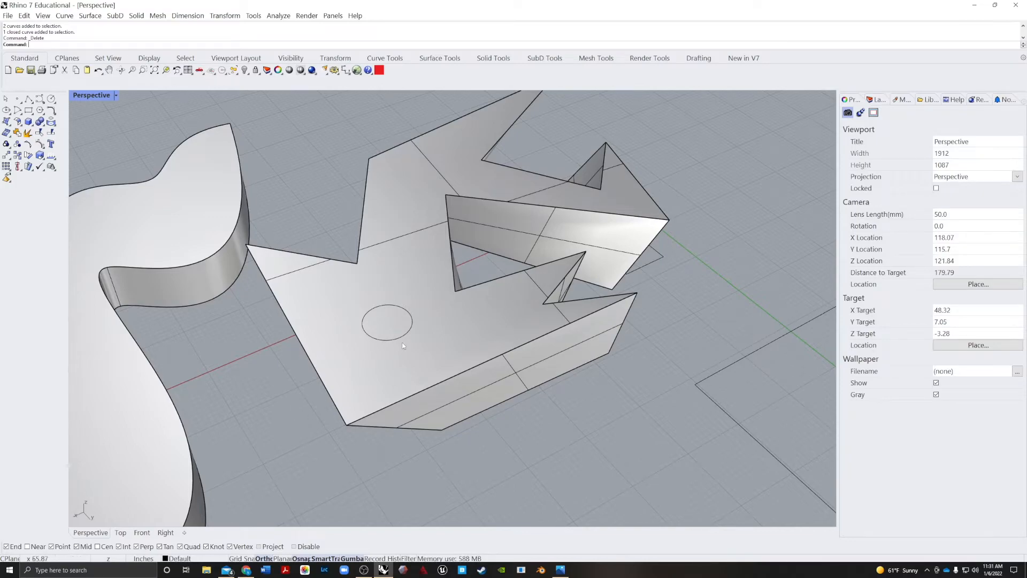
Extrude the remaining top-face circle upward into a tall solid cylinder standing on the jagged solid
drag(269, 400, 491, 256)
text(ExtrudeCrv)
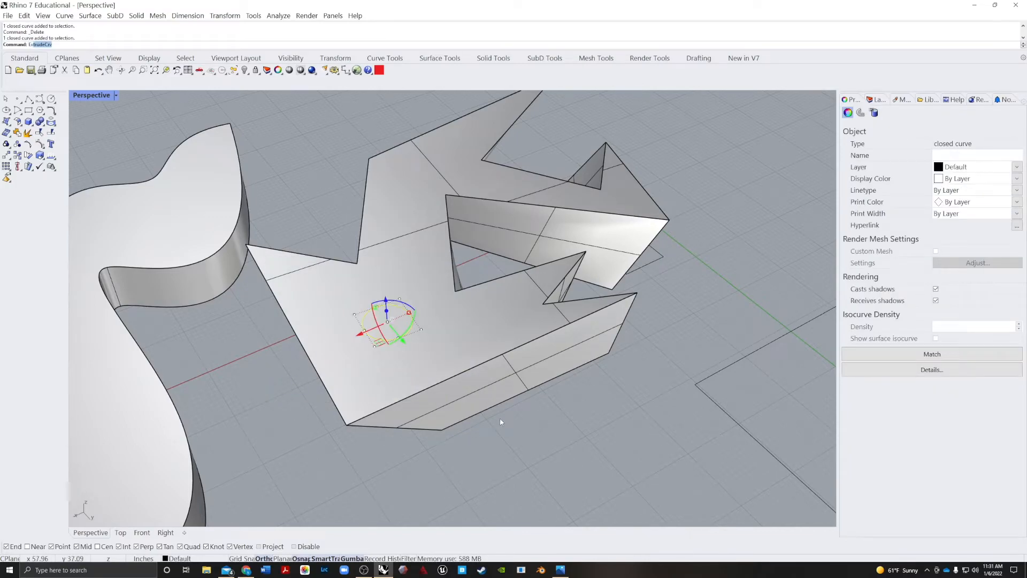
key(Return)
click(411, 179)
right_drag(412, 350, 496, 355)
click(585, 450)
right_drag(596, 433, 447, 278)
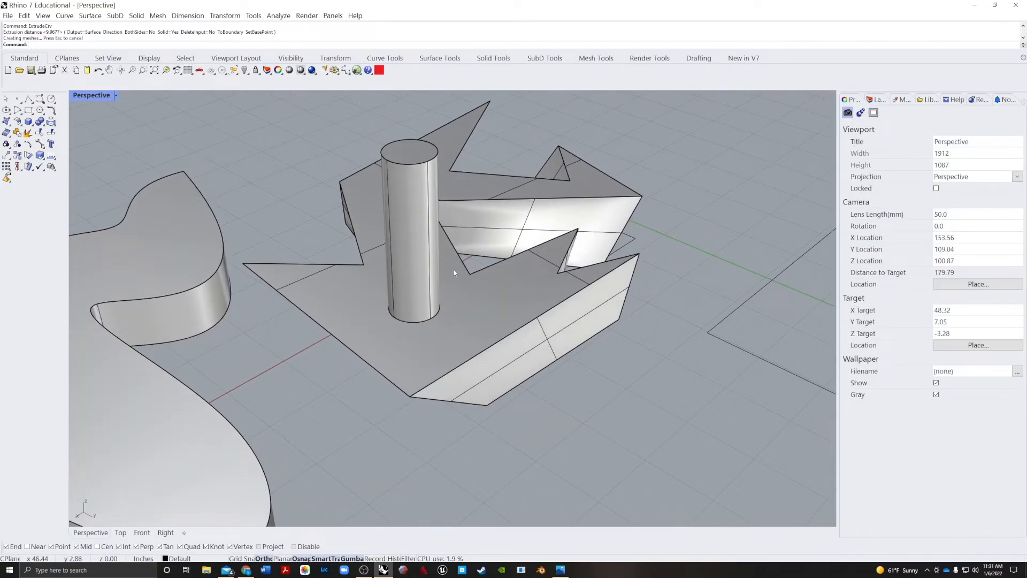
Delete the tall cylinder on the jagged solid and the circle at its base
scroll(535, 404, down, 14)
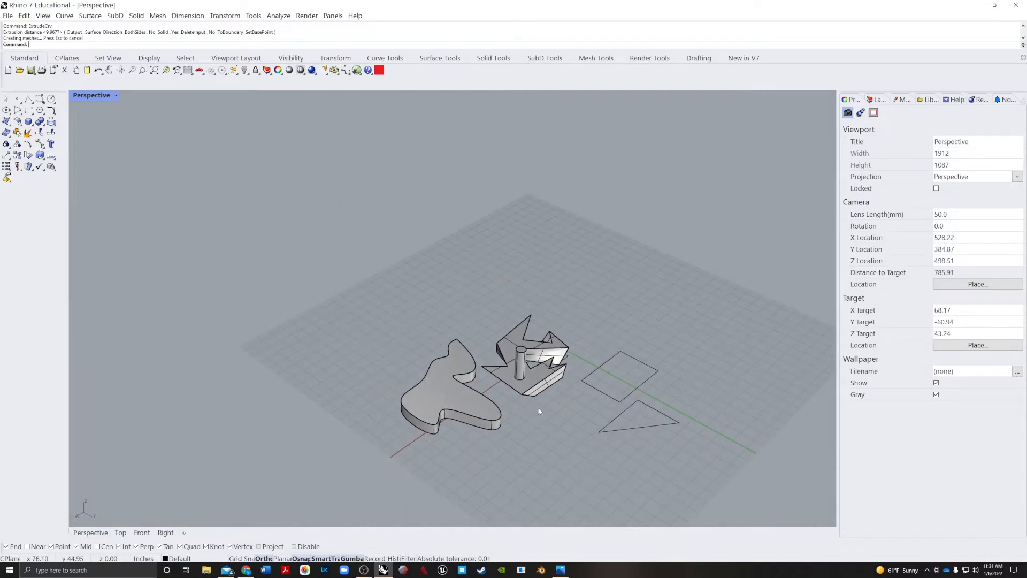
right_drag(538, 406, 487, 439)
scroll(454, 404, up, 6)
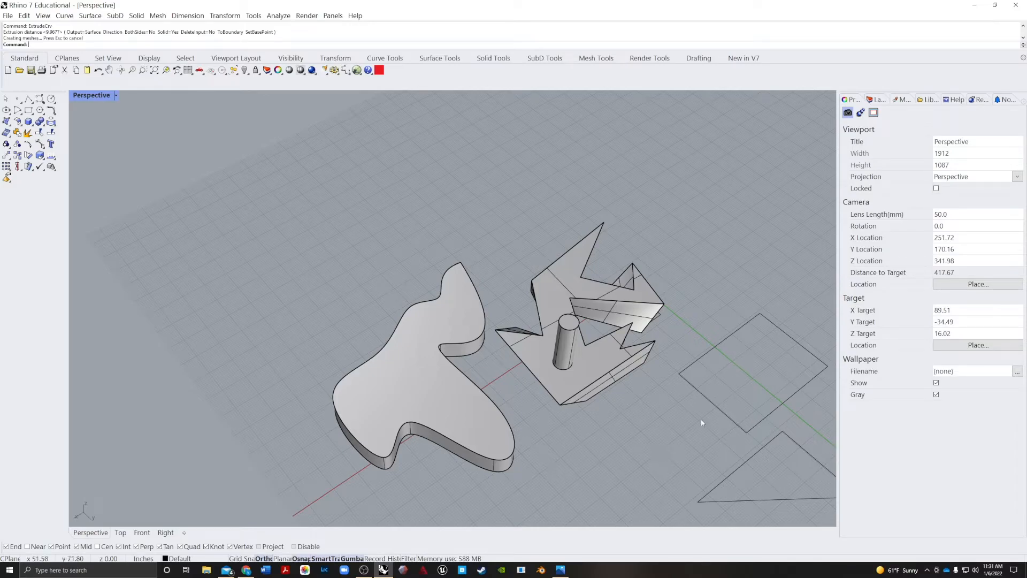
shift+right_drag(698, 427, 490, 384)
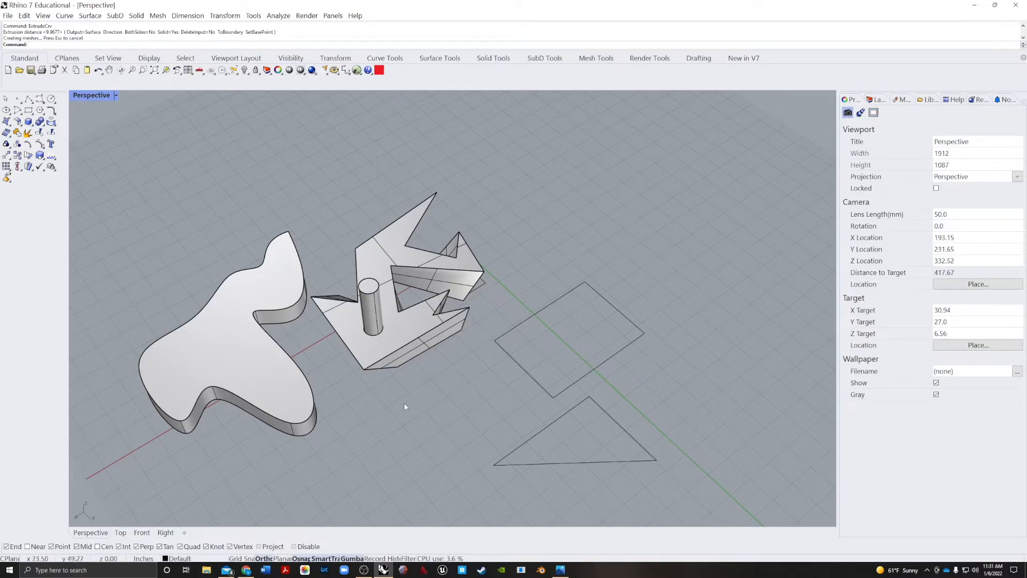
mouse_move(507, 424)
right_down()
mouse_move(466, 308)
mouse_move(354, 368)
mouse_move(476, 422)
mouse_move(516, 420)
right_up()
click(511, 339)
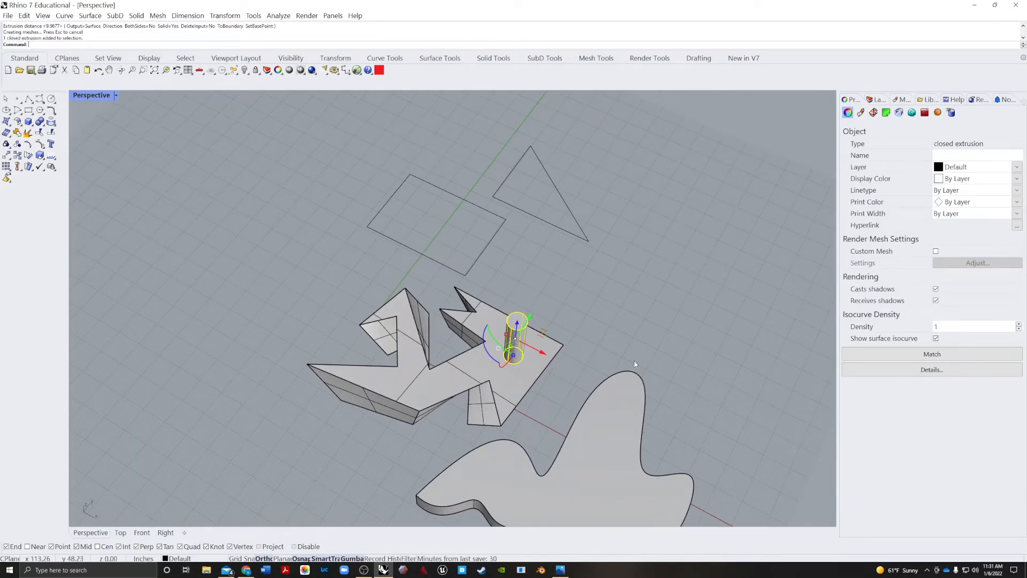
key(Delete)
drag(492, 279, 551, 390)
key(Delete)
Delete the curved blob extrusion, the flat triangle and rectangle, and the leftover profile curves, keeping only the jagged solid
right_drag(596, 418, 648, 397)
click(646, 399)
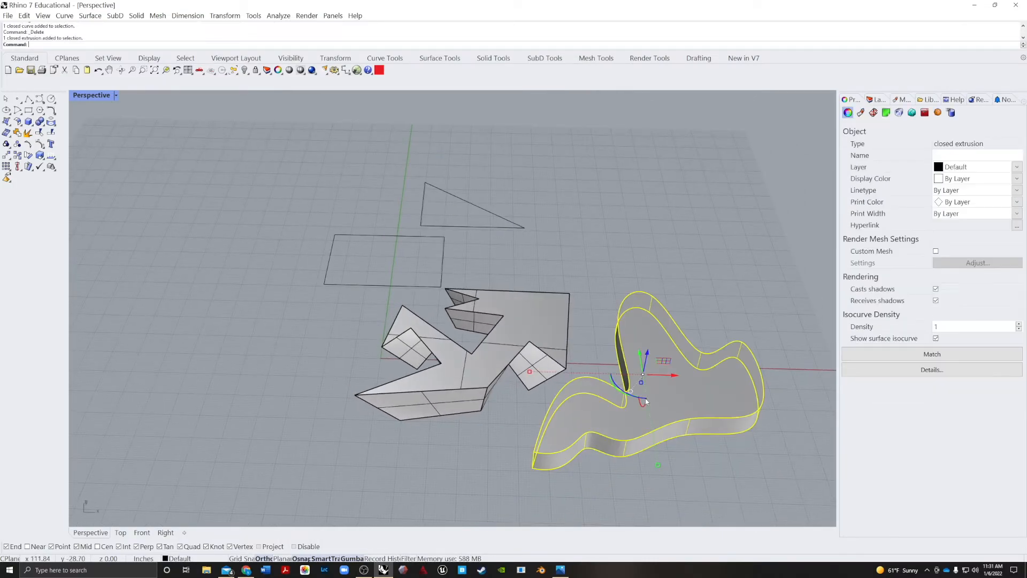
key(Delete)
drag(518, 182, 370, 249)
key(Delete)
click(618, 374)
key(Delete)
right_drag(617, 375, 367, 409)
click(412, 351)
key(Delete)
Select the jagged solid and examine its object type in the properties, then clear the selection
right_drag(700, 413, 654, 414)
shift+right_drag(581, 334, 485, 316)
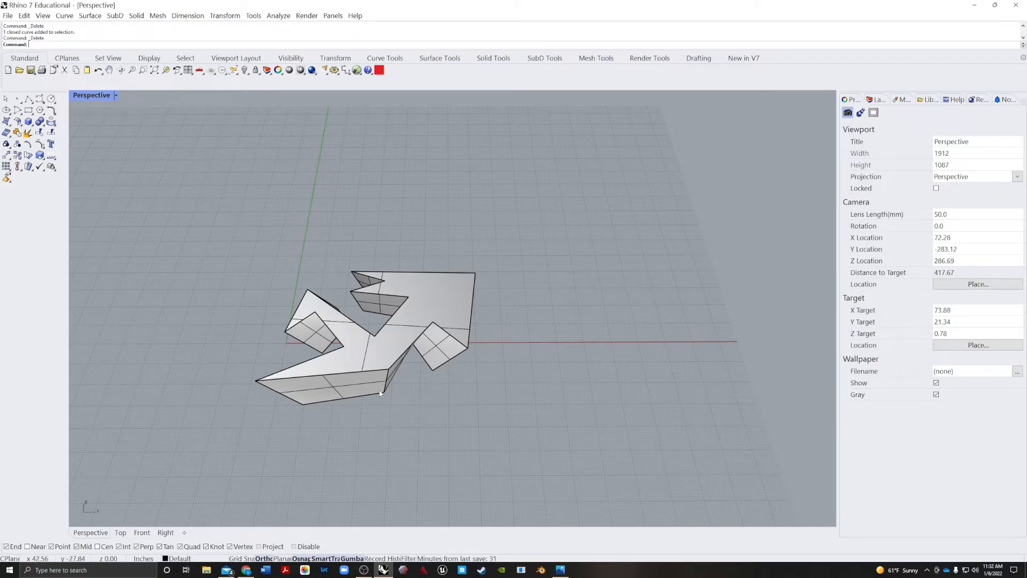
right_drag(589, 368, 494, 421)
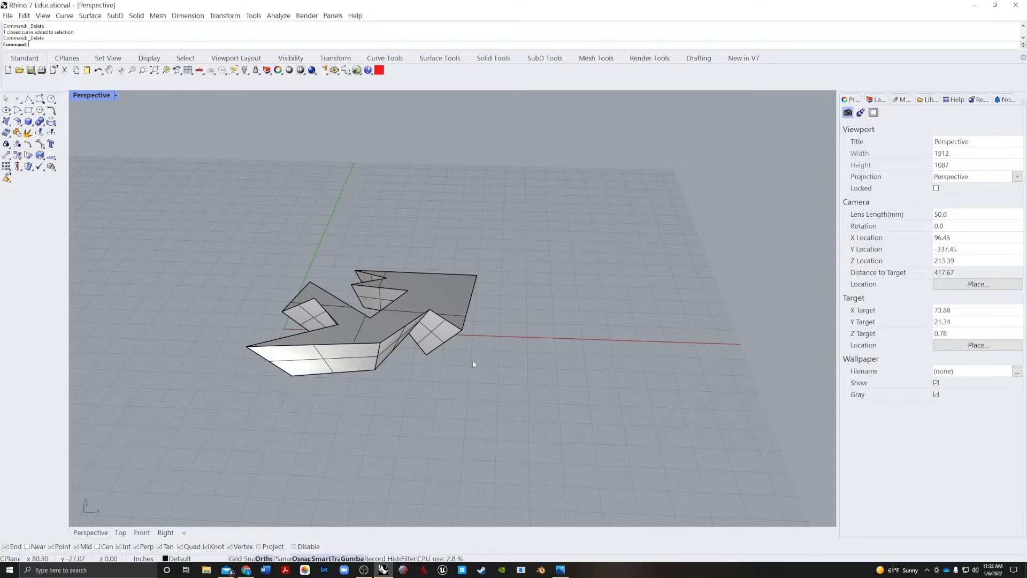
click(393, 315)
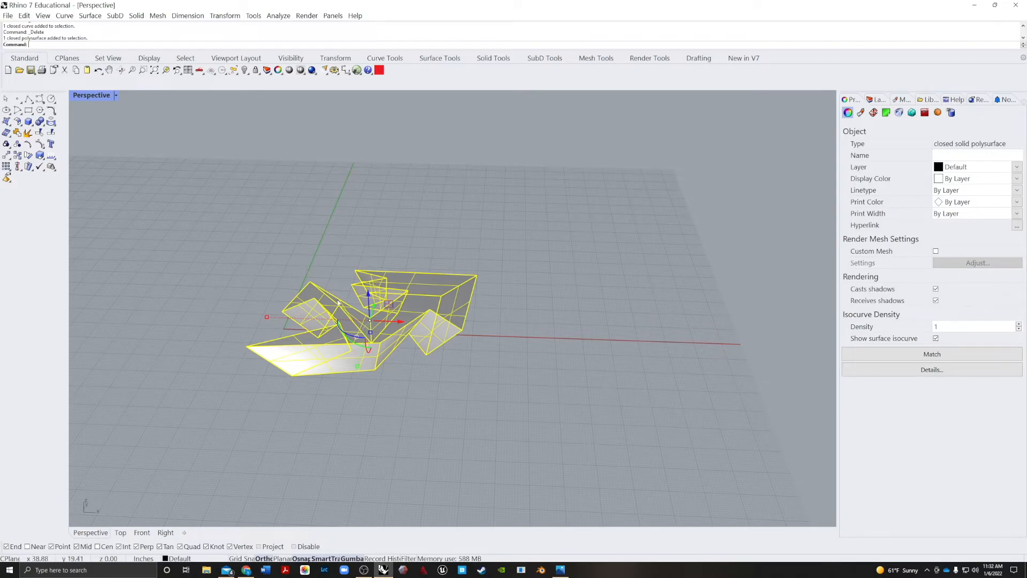
click(456, 380)
right_drag(457, 380, 459, 373)
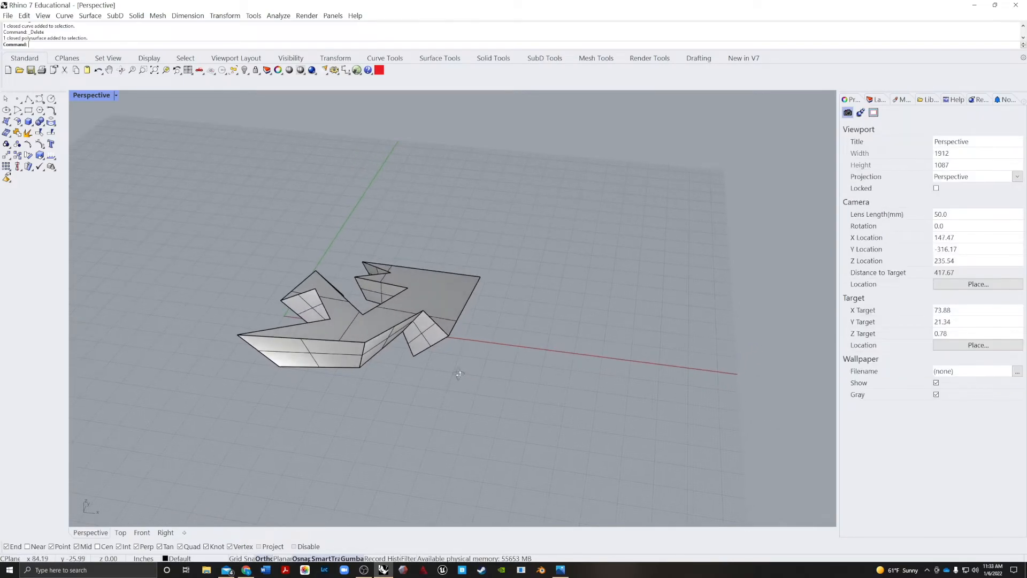
scroll(386, 311, up, 2)
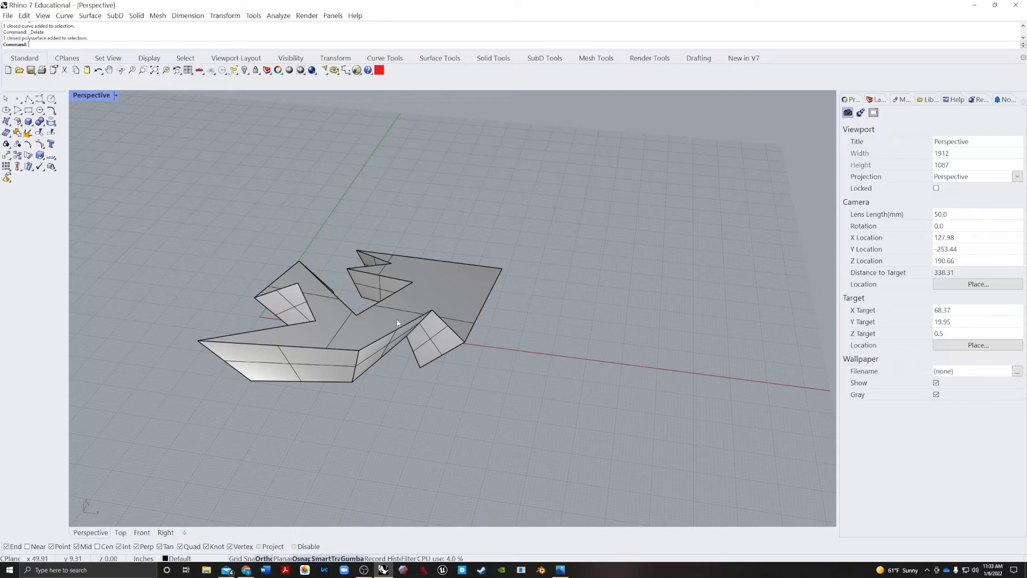
click(427, 328)
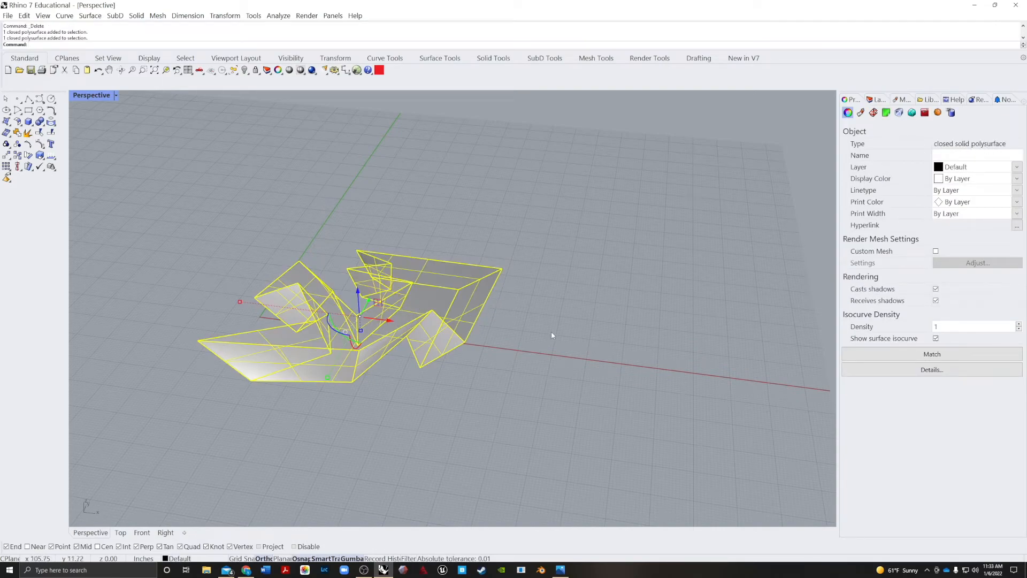
click(576, 358)
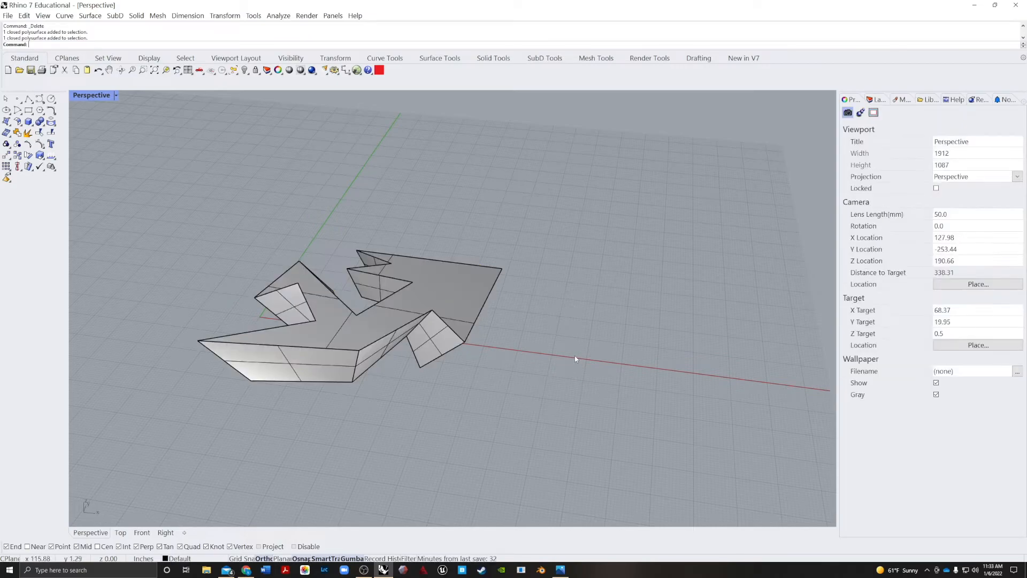
click(428, 342)
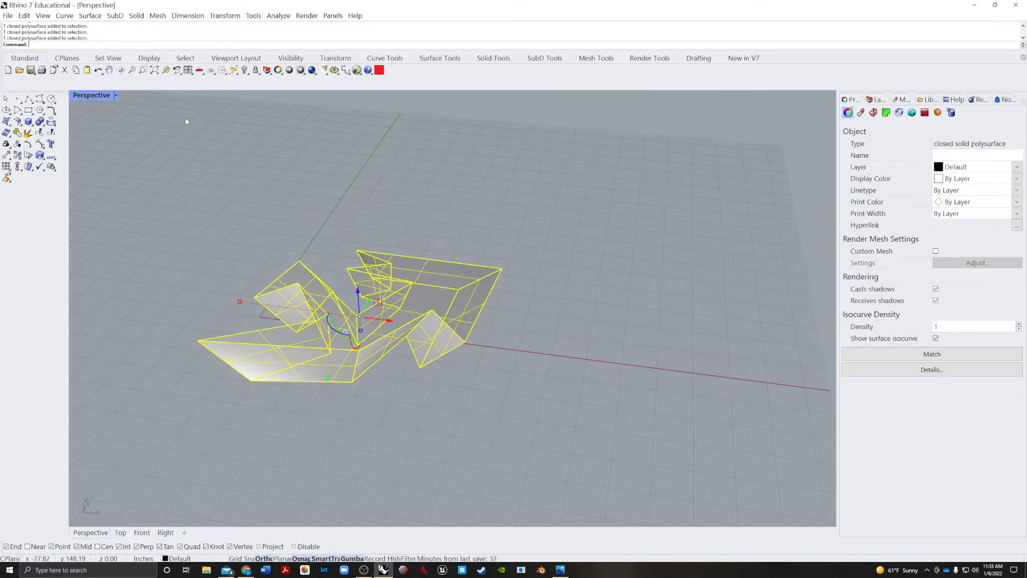
click(489, 229)
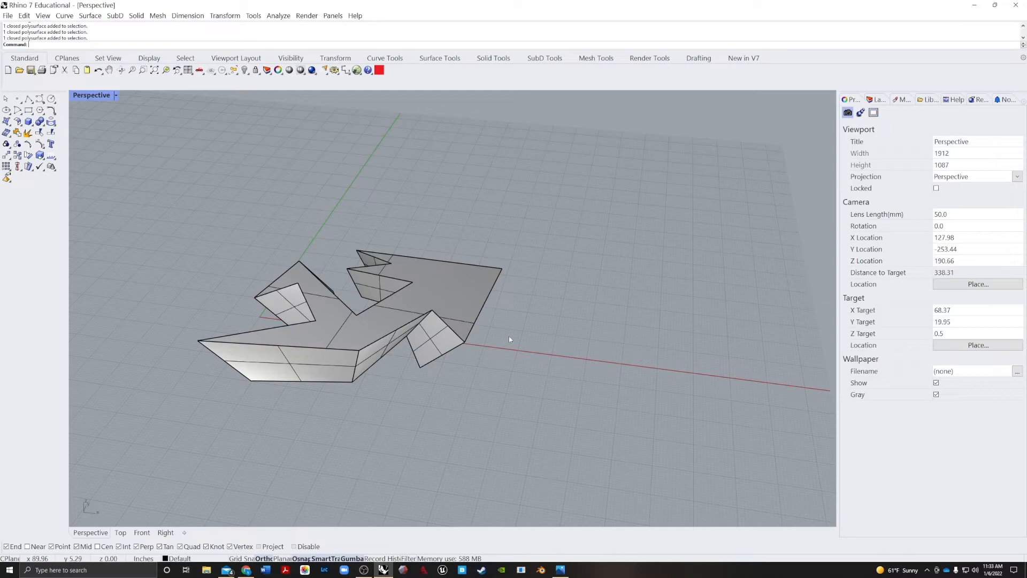
Explode the jagged solid into separate surfaces and delete the small slanted end face near the red axis
click(264, 303)
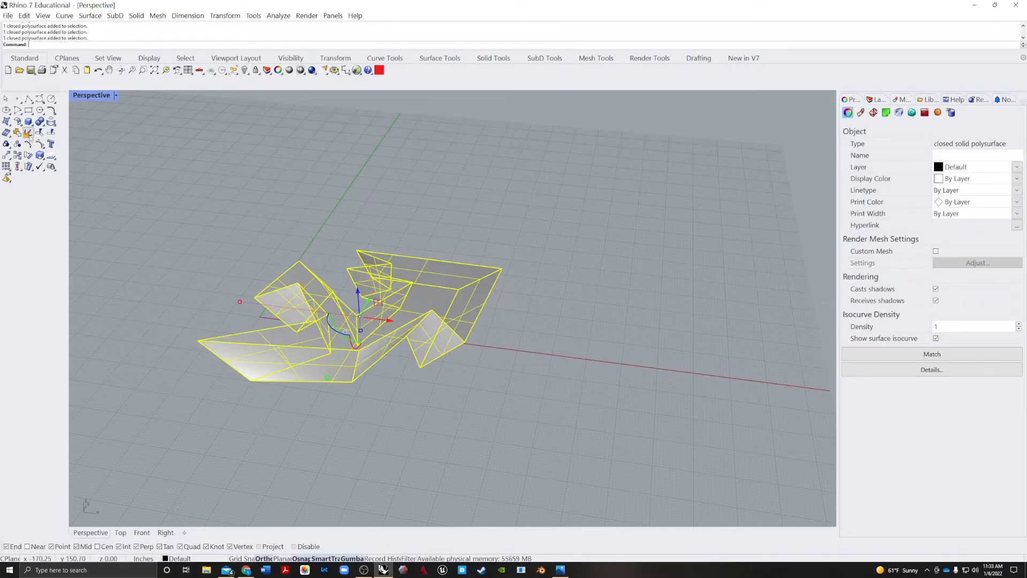
click(27, 132)
click(447, 384)
click(439, 336)
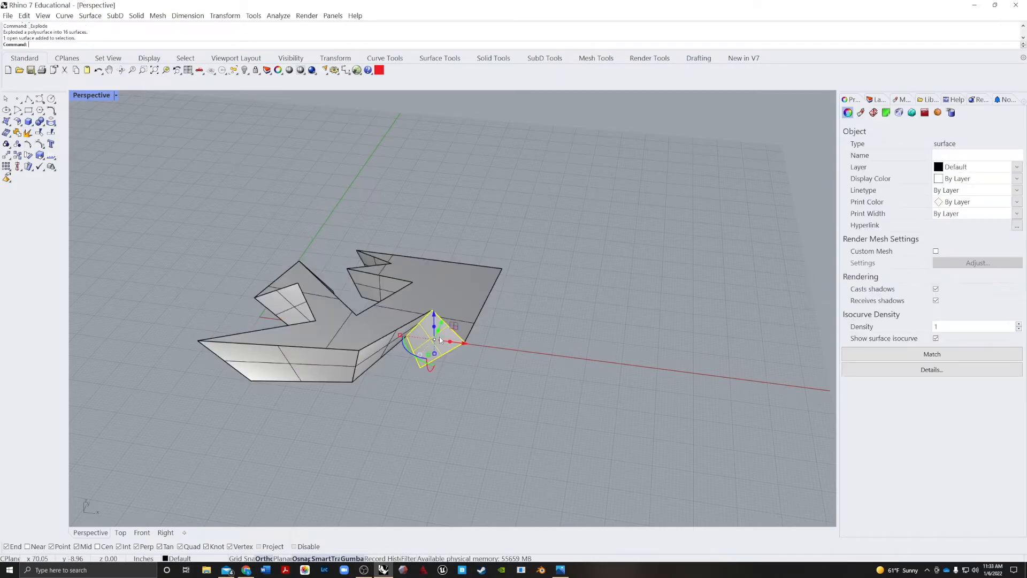
key(Delete)
Join all the remaining surfaces into one polysurface and check its object type
drag(568, 409, 123, 236)
click(18, 134)
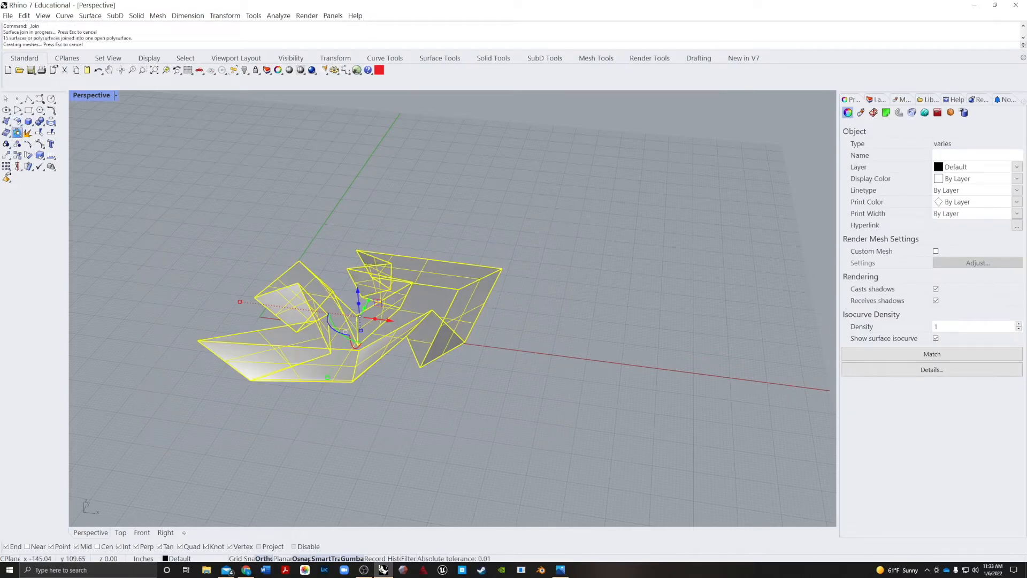
click(285, 243)
click(483, 295)
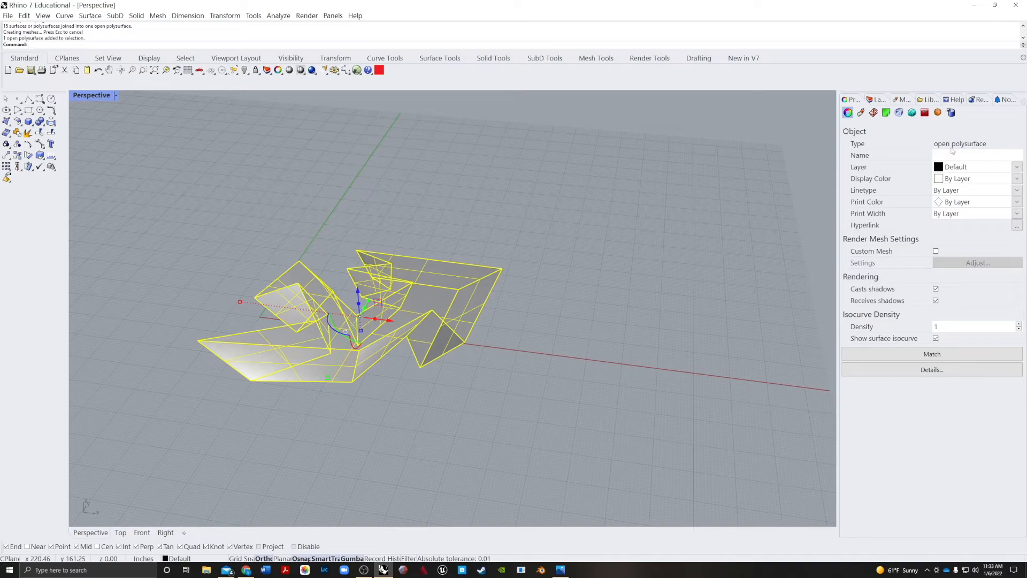
click(512, 284)
Undo the join, the face deletion and the explode, and check the restored solid's object type
key(ctrl+z)
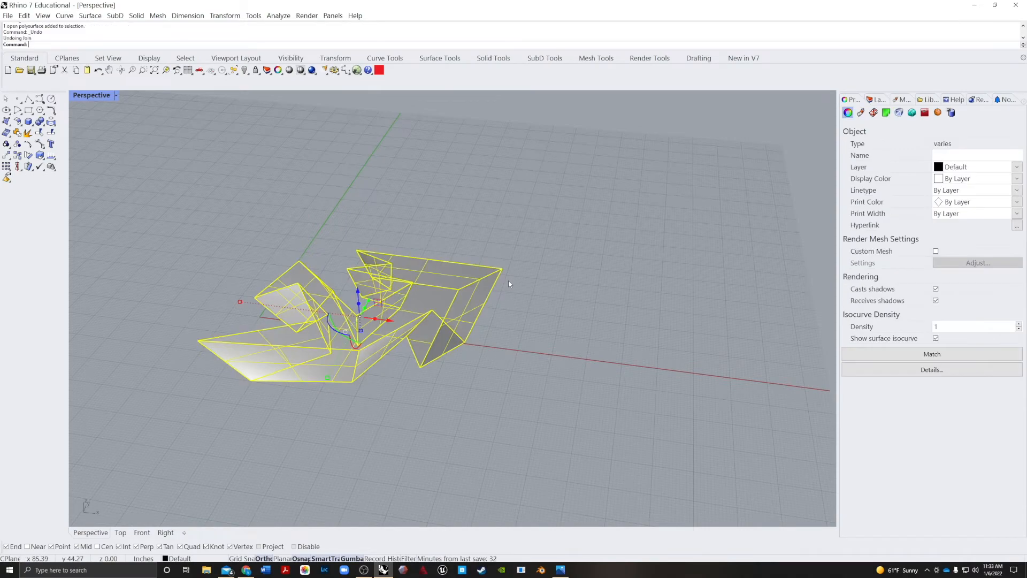
key(ctrl+z)
click(571, 378)
click(440, 323)
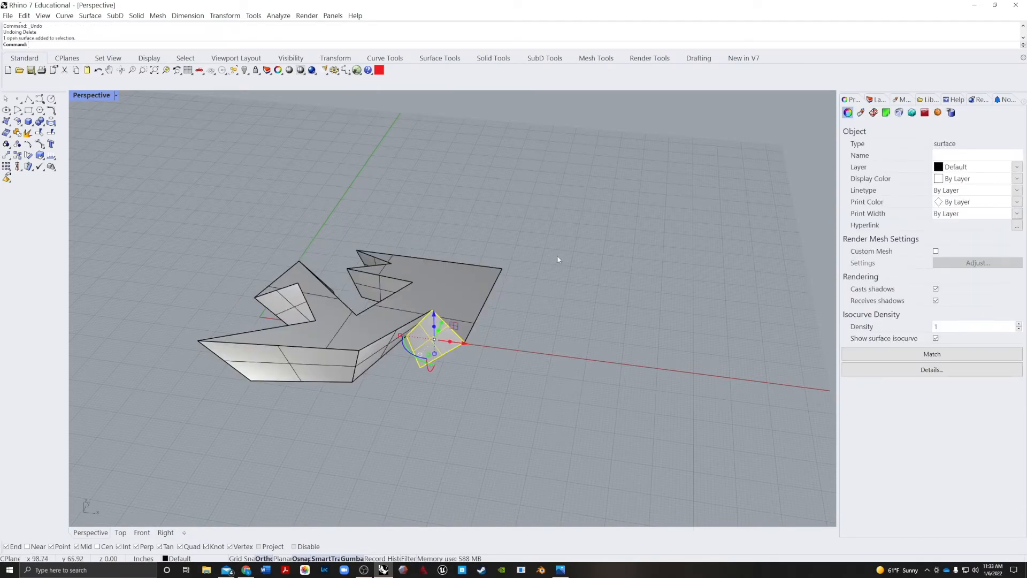
key(ctrl+z)
click(495, 273)
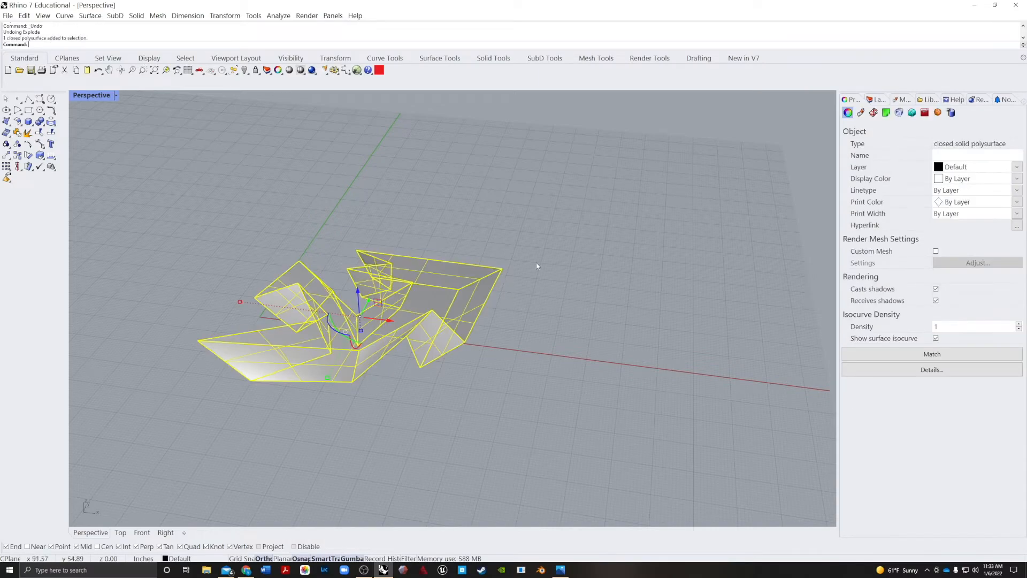
click(211, 184)
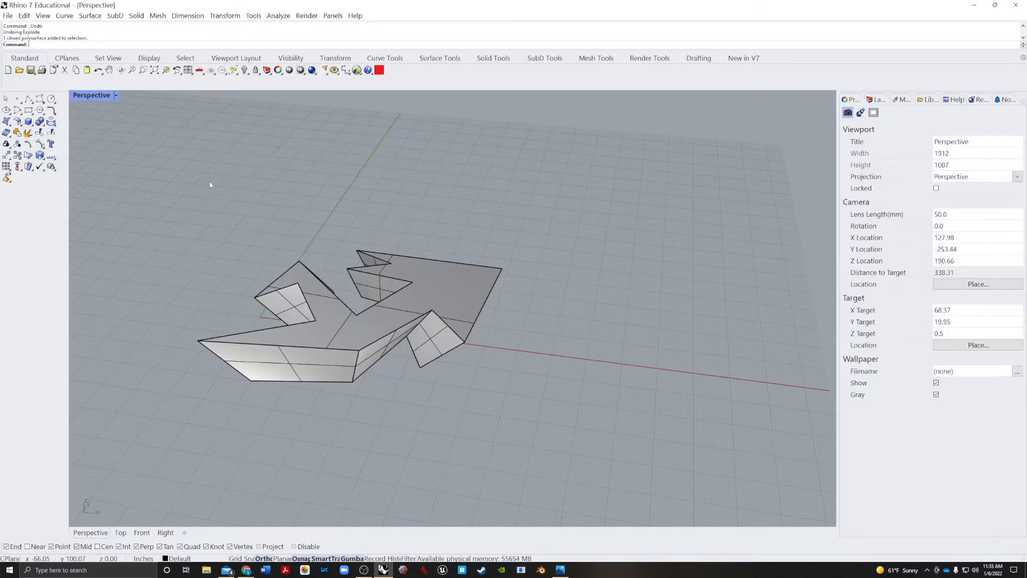
Explode the jagged solid into its individual surfaces again
right_drag(211, 184, 202, 144)
scroll(351, 274, up, 4)
scroll(352, 274, up, 2)
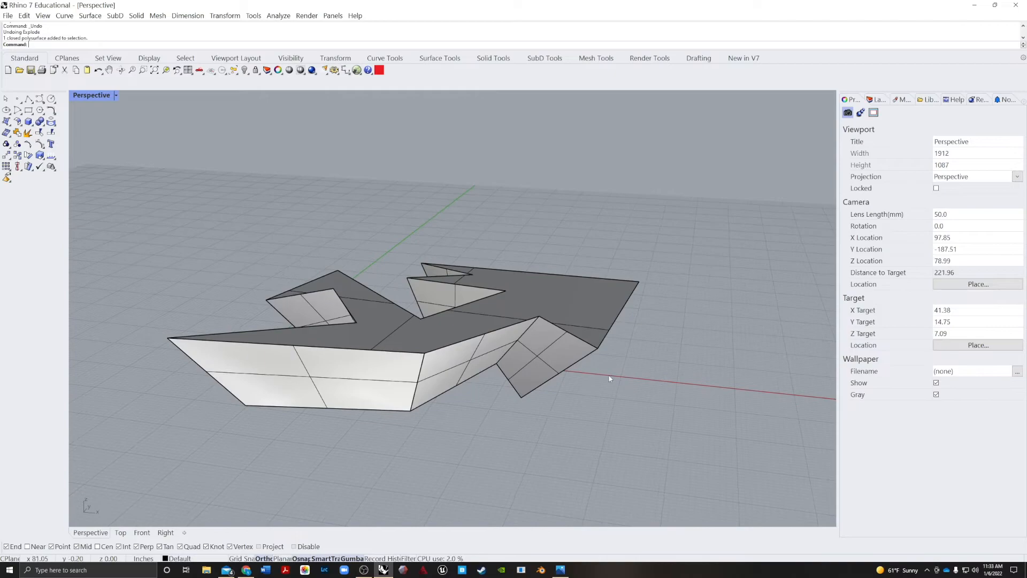
shift+right_drag(460, 338, 496, 334)
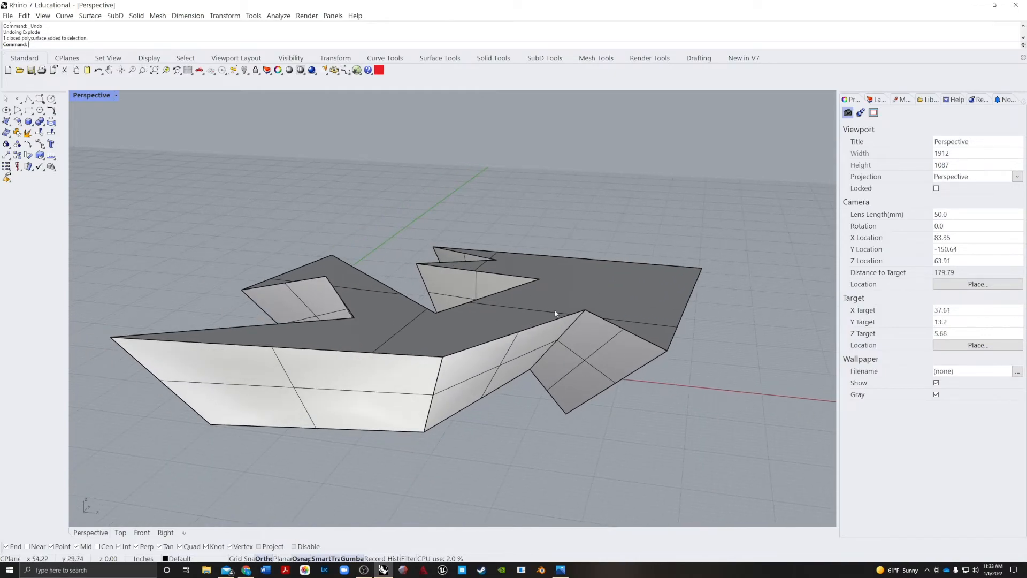
click(456, 319)
click(29, 134)
click(276, 174)
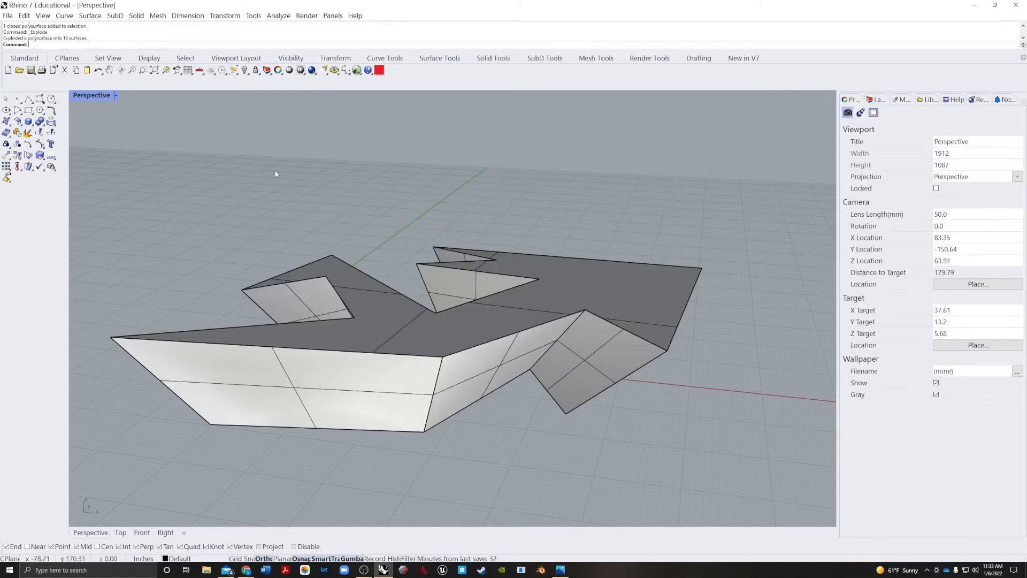
Select several of the exploded faces individually to check that they are separate surfaces
click(398, 426)
click(496, 373)
click(410, 317)
click(321, 385)
click(308, 301)
click(595, 256)
click(767, 315)
Delete the large top face to look inside the shape, and undo the deletion
click(607, 289)
key(Delete)
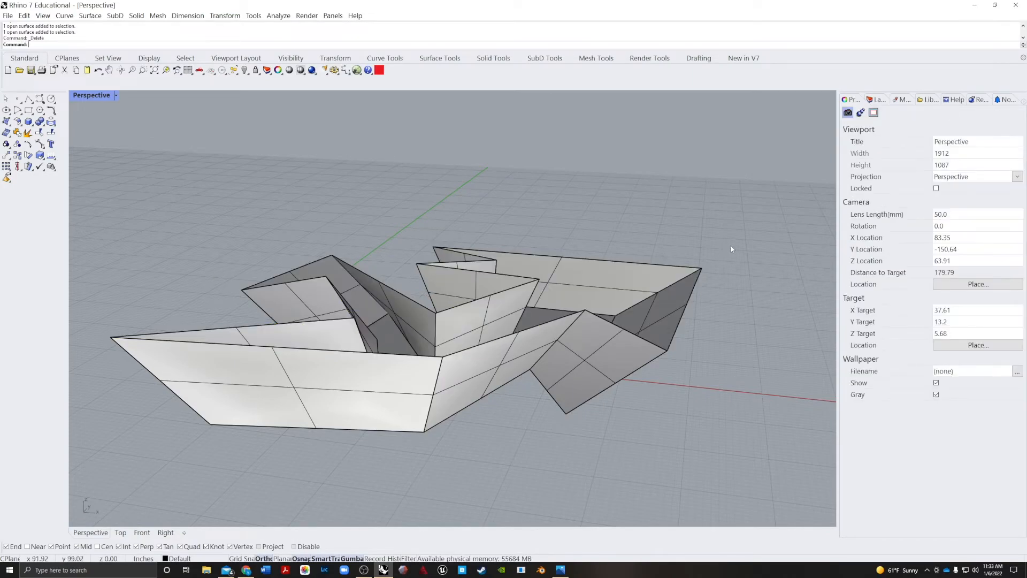
key(ctrl+z)
click(697, 199)
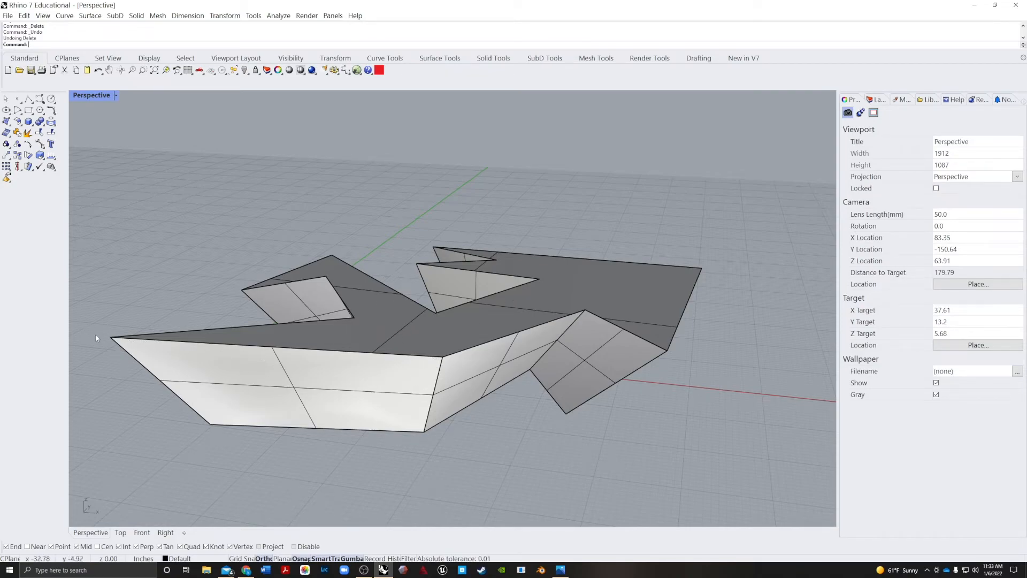
Join the large top face with the long front side face, and check that the two select as one object
click(383, 337)
shift+click(324, 366)
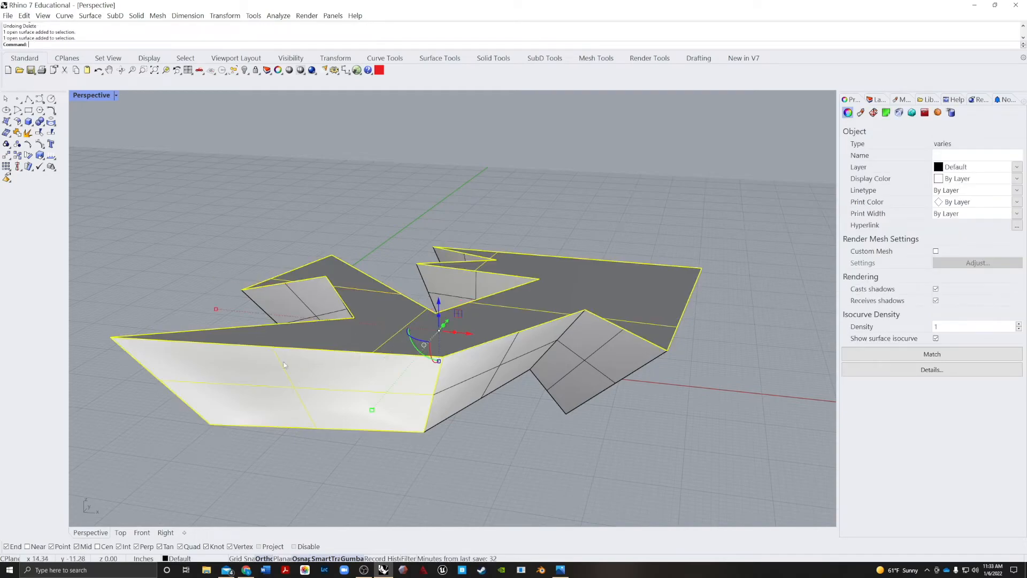
click(18, 133)
click(305, 331)
click(503, 492)
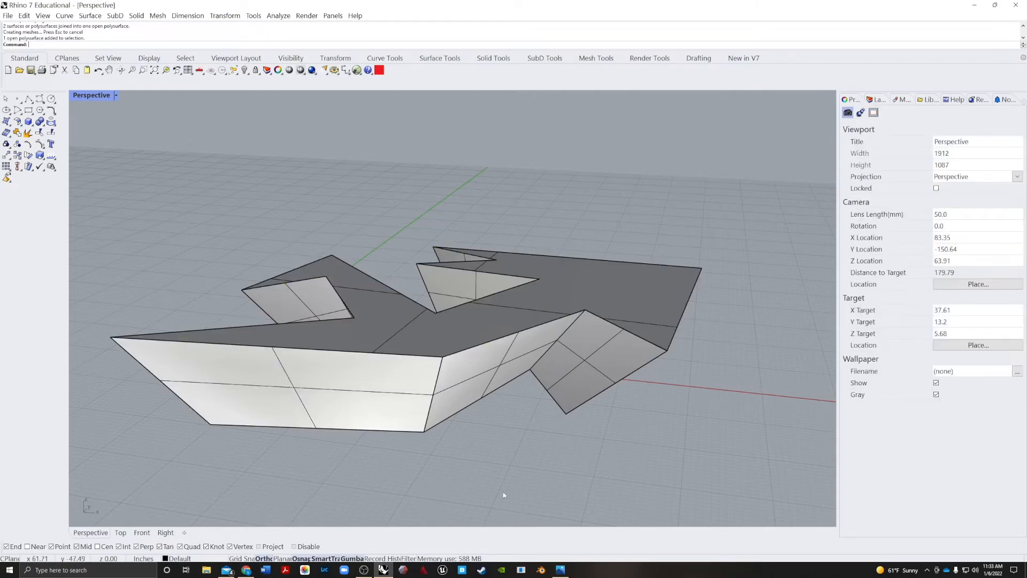
Join all the surfaces of the jagged shape back into one closed polysurface and check its object type
drag(723, 227, 88, 469)
key(ctrl+j)
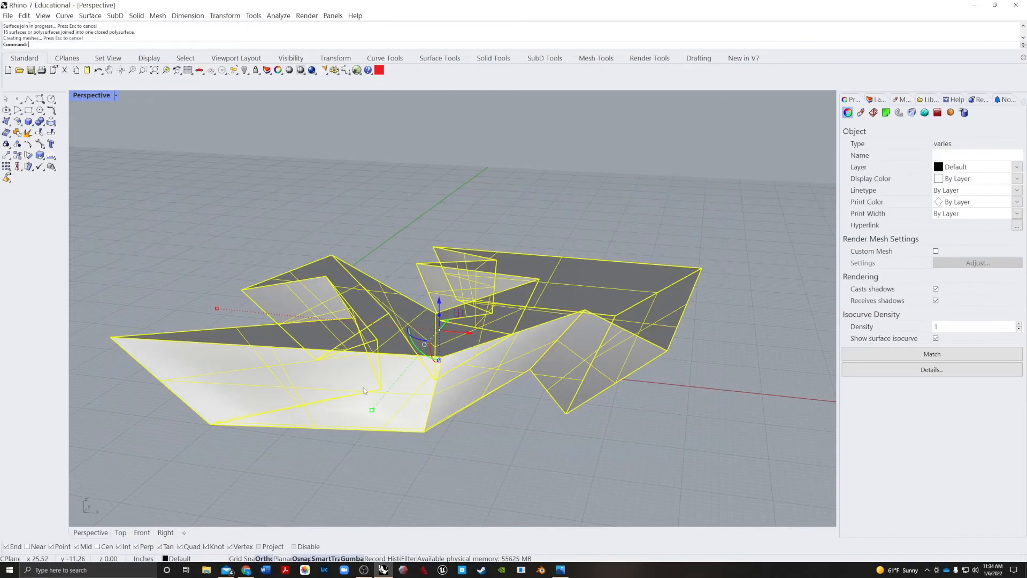
click(505, 365)
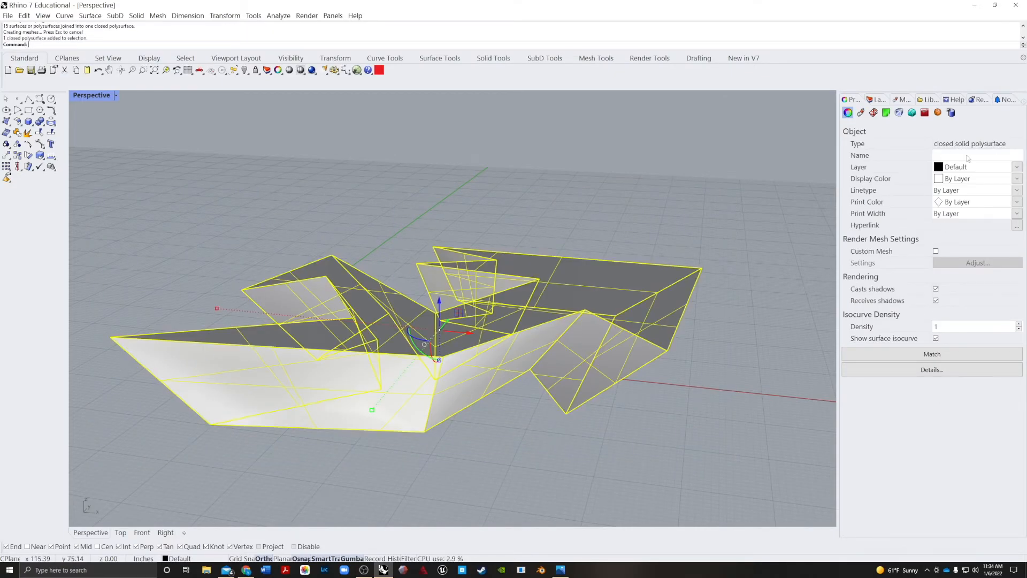
key(Escape)
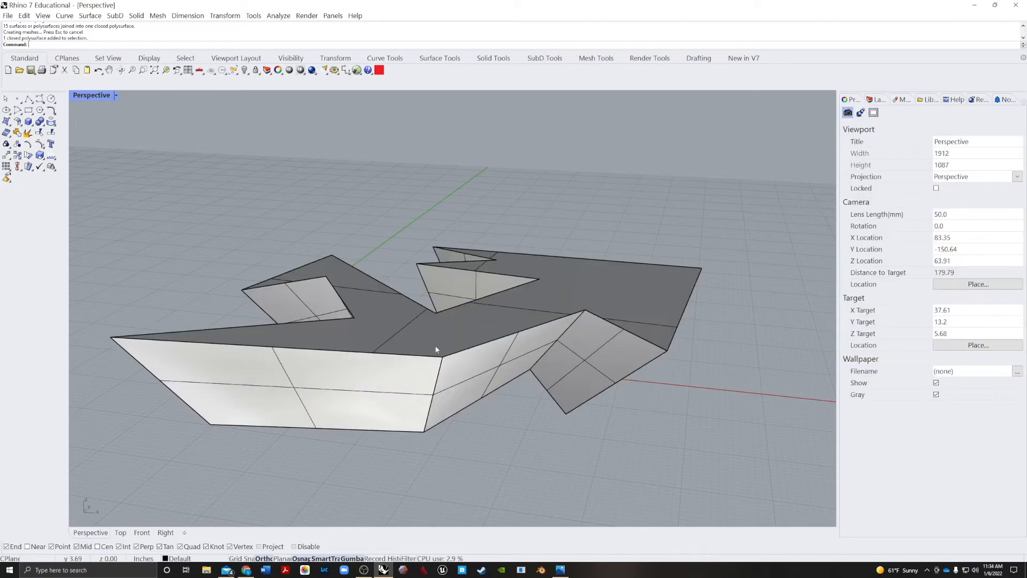
click(517, 342)
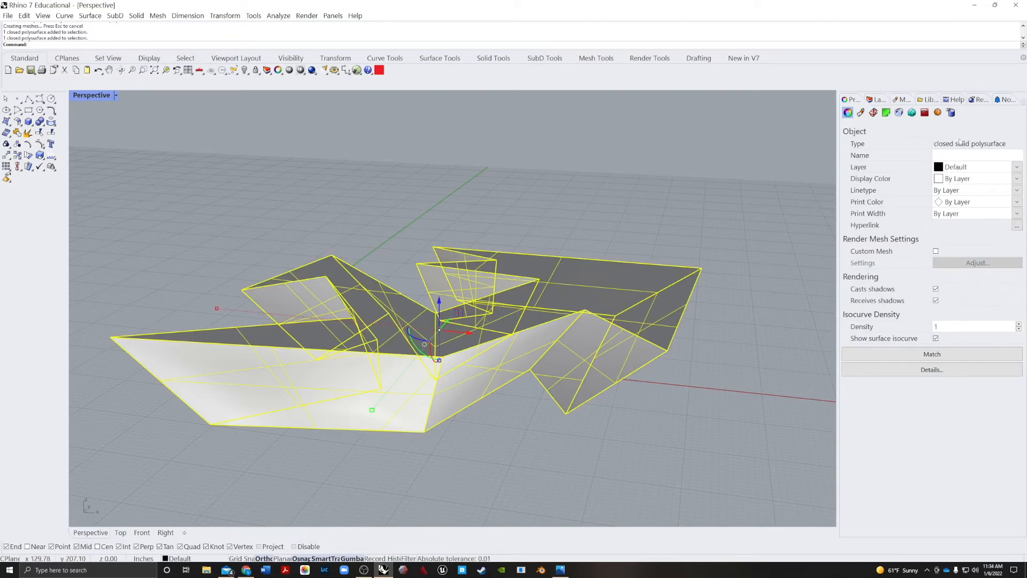
key(Escape)
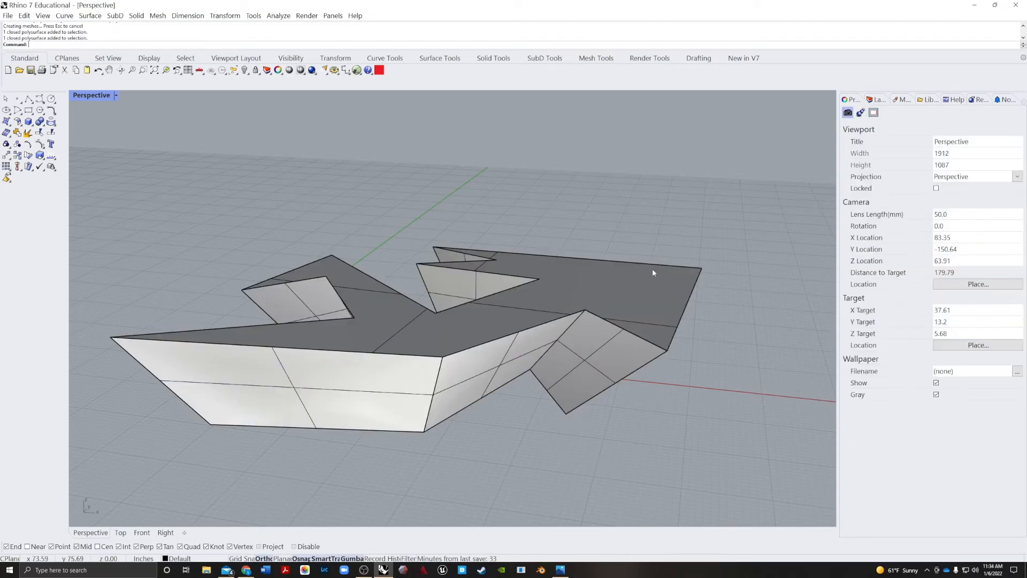
scroll(615, 341, up, 3)
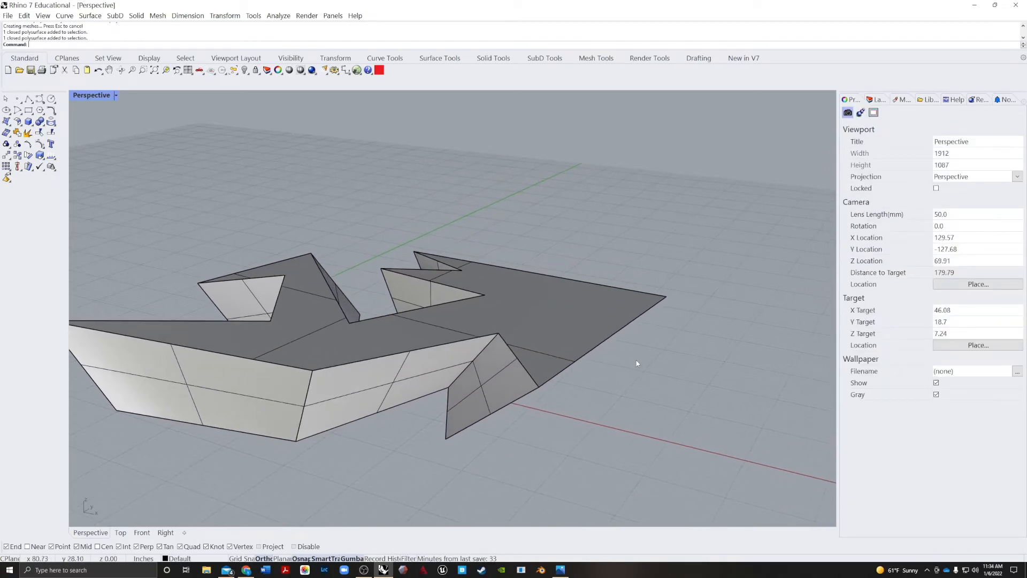
Create a mesh from the jagged closed polysurface with the current detailed mesh options
scroll(497, 353, down, 6)
right_drag(496, 353, 586, 366)
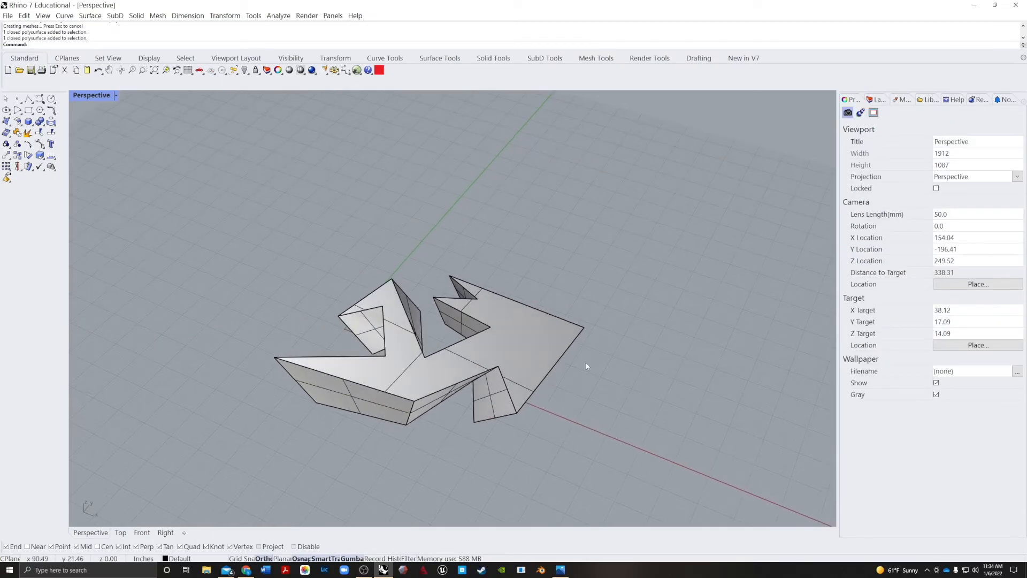
click(414, 356)
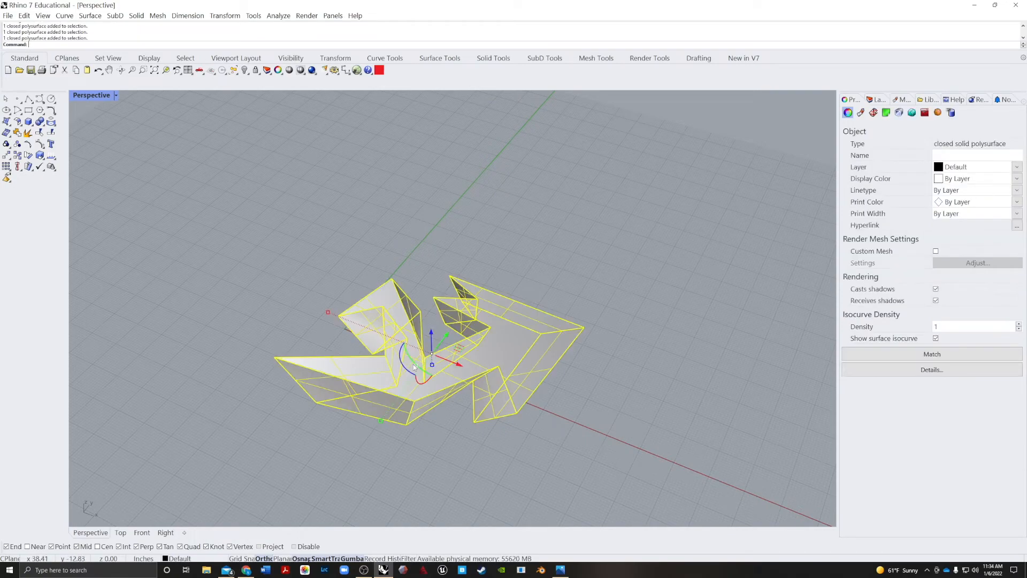
scroll(473, 406, down, 5)
scroll(521, 412, up, 5)
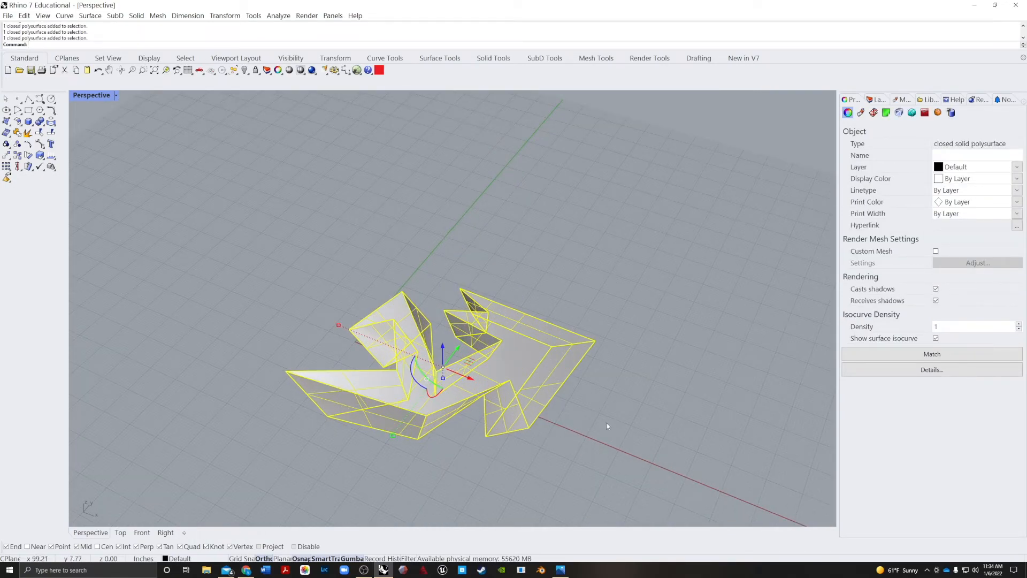
text(Mesh)
key(Return)
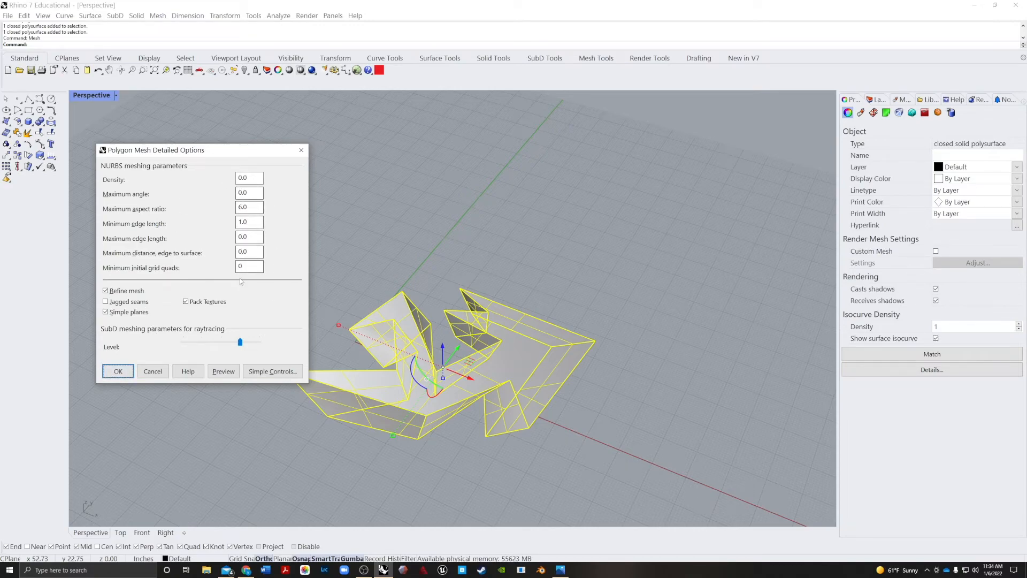
click(119, 374)
Move the selected jagged polysurface along the negative X axis, clear of the mesh version
drag(467, 377, 242, 357)
click(242, 357)
right_drag(250, 407, 427, 333)
Compare the polysurface and the mesh in Rendered display mode, return to Shaded, and examine both from several angles
click(115, 95)
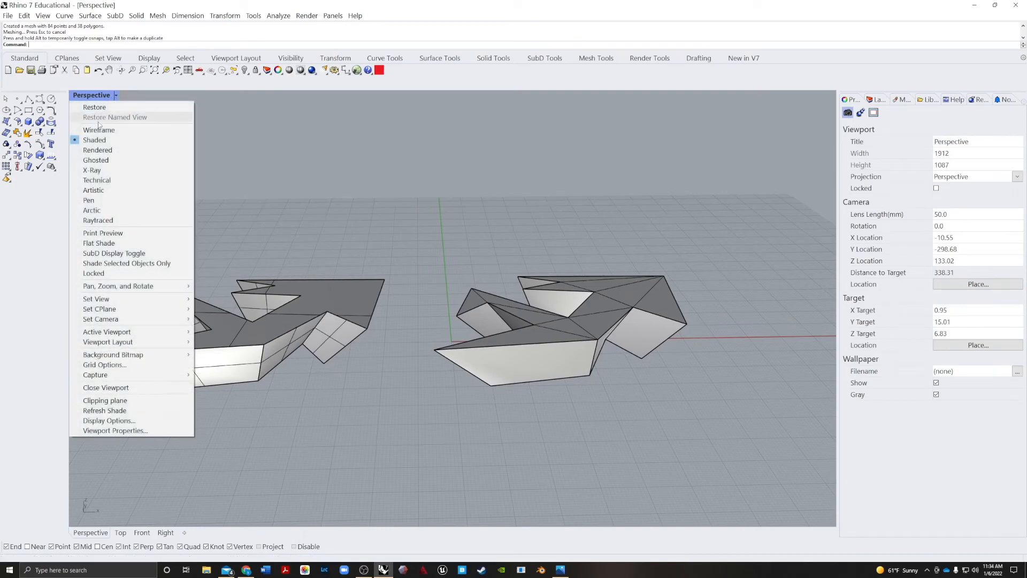
click(90, 150)
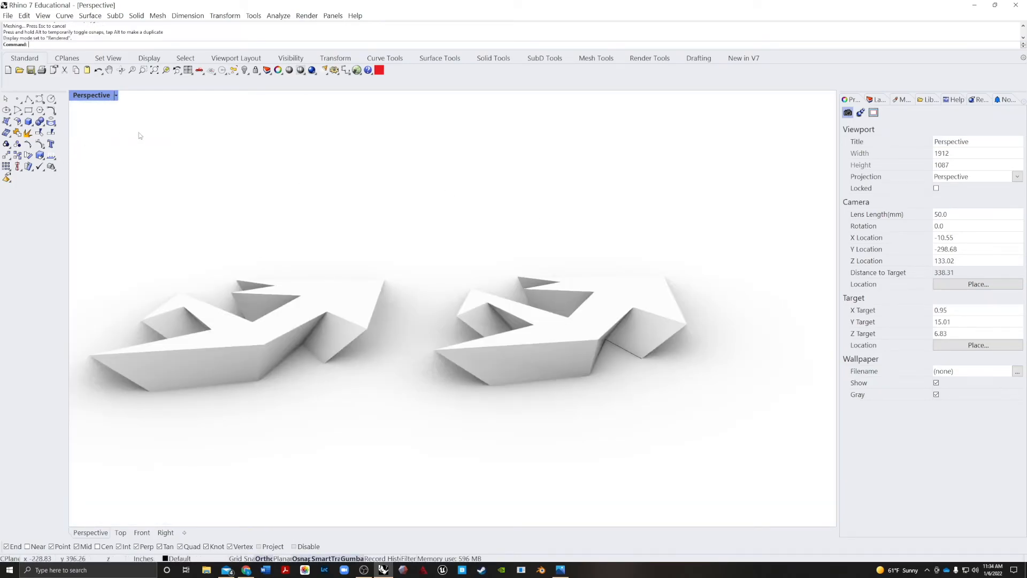
click(115, 96)
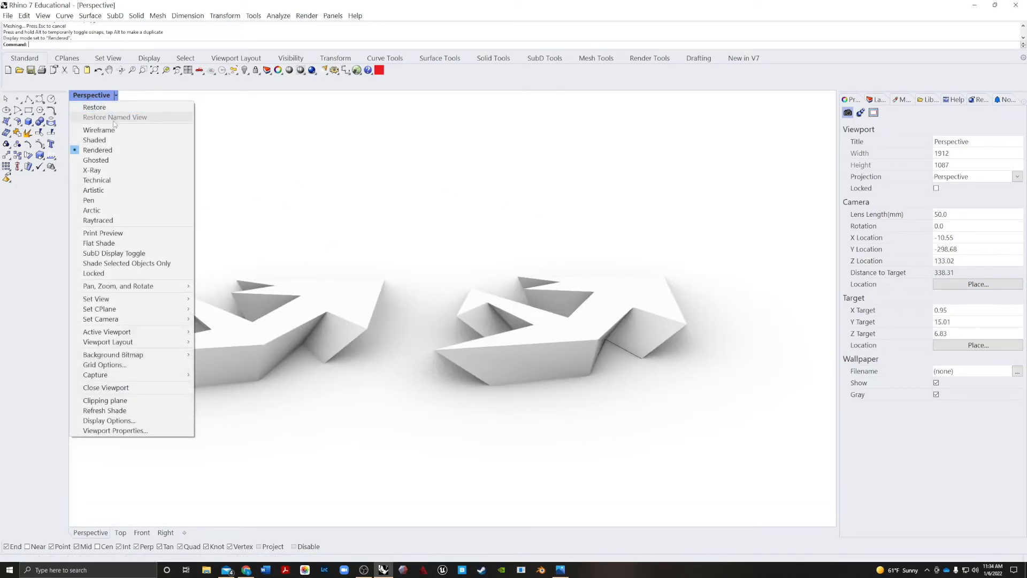
click(102, 139)
right_drag(490, 214, 487, 270)
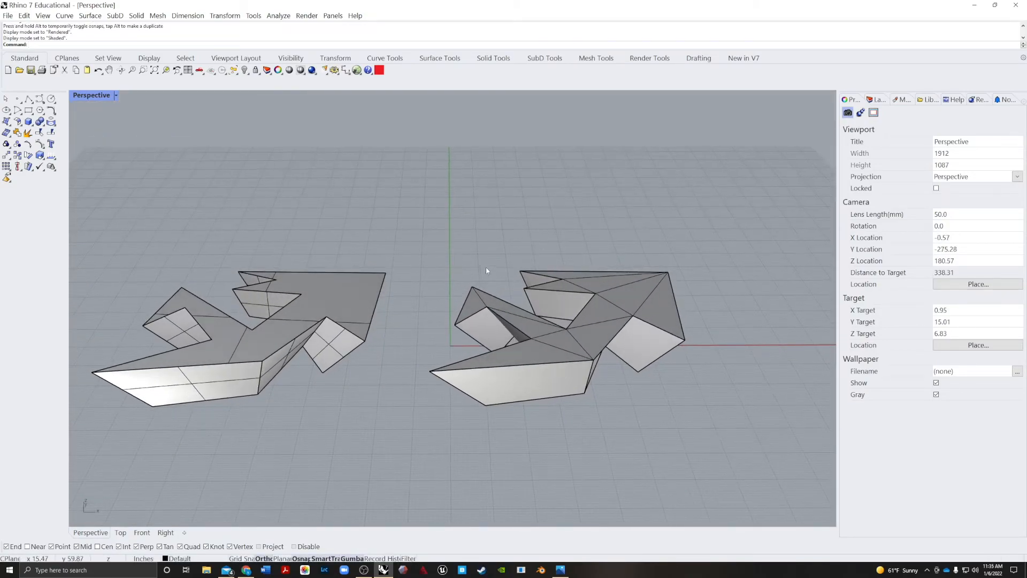
right_drag(684, 377, 569, 351)
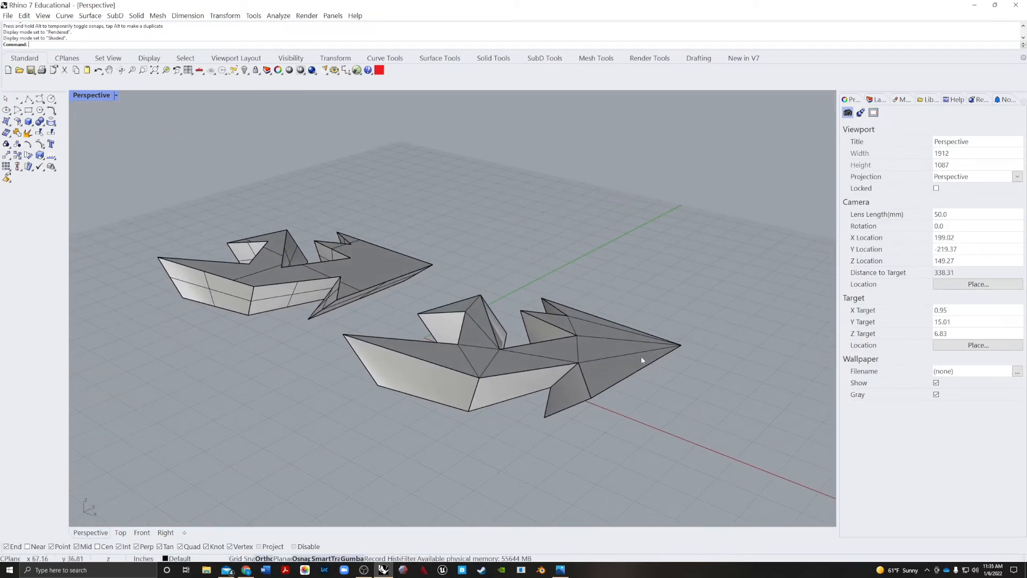
right_drag(641, 360, 516, 347)
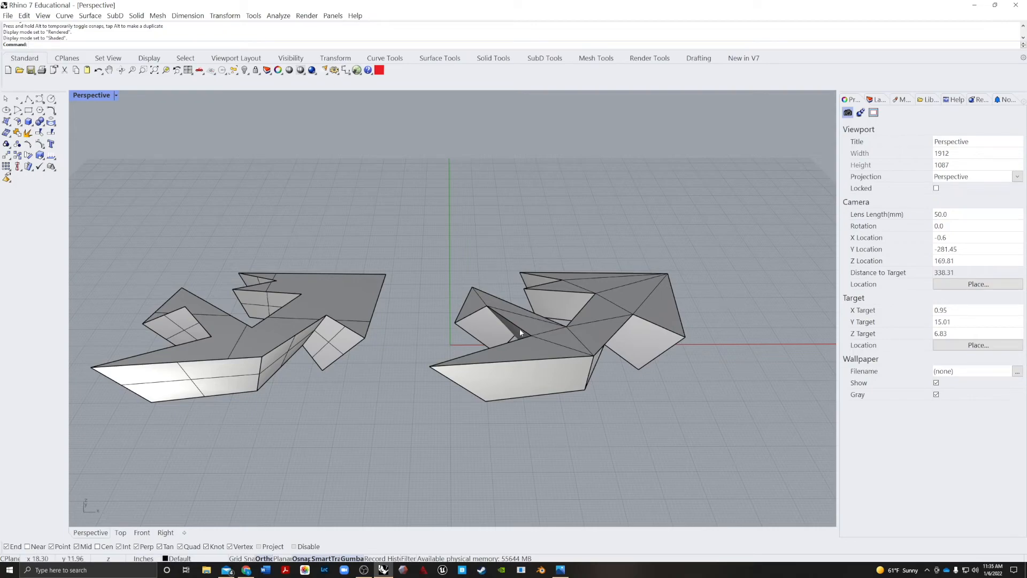
Convert the mesh to a SubD with ToSubD, keeping the input mesh, and move that mesh along positive X clear of the SubD
scroll(399, 272, down, 4)
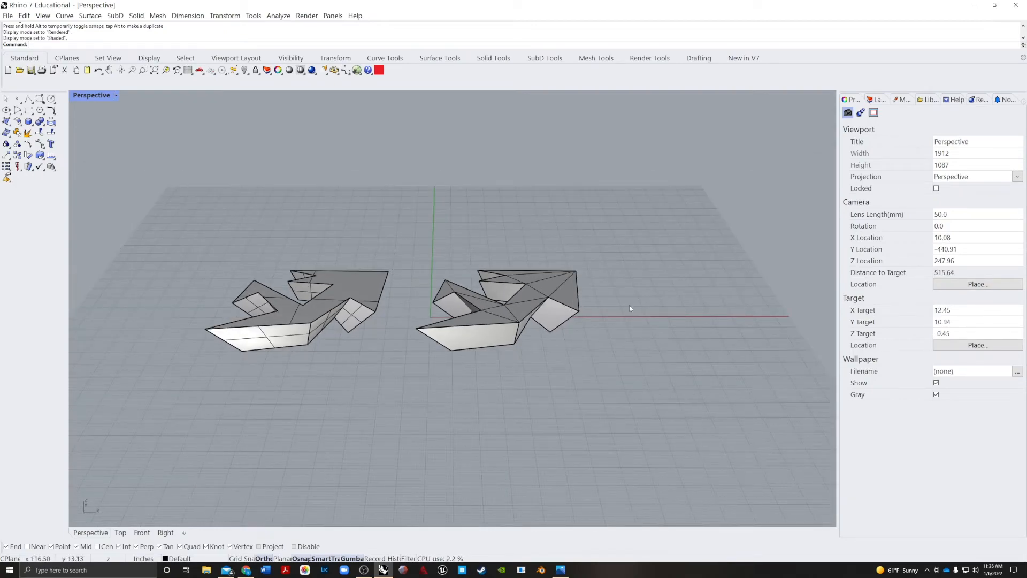
shift+right_drag(640, 309, 456, 301)
click(433, 305)
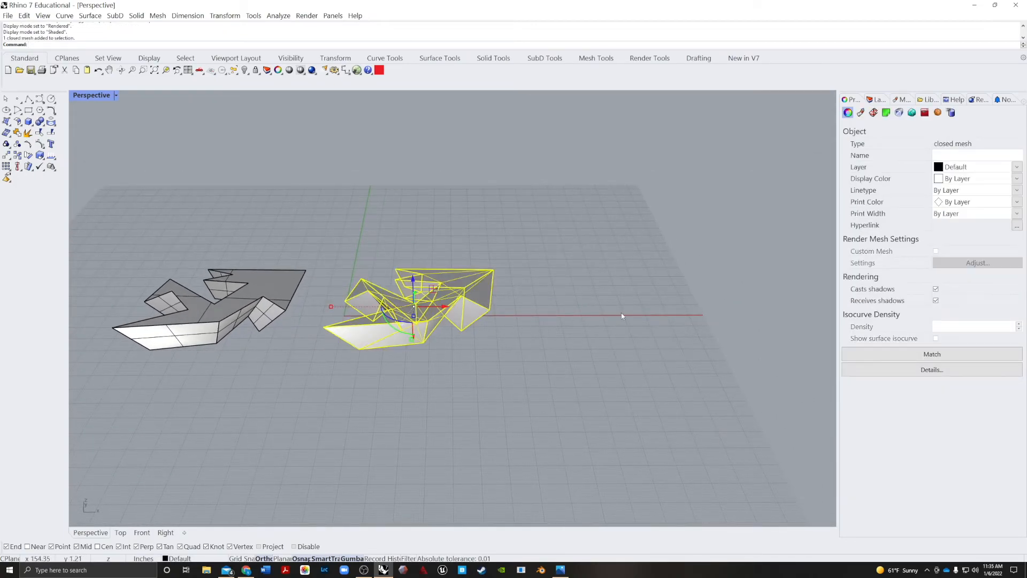
text(tosubD)
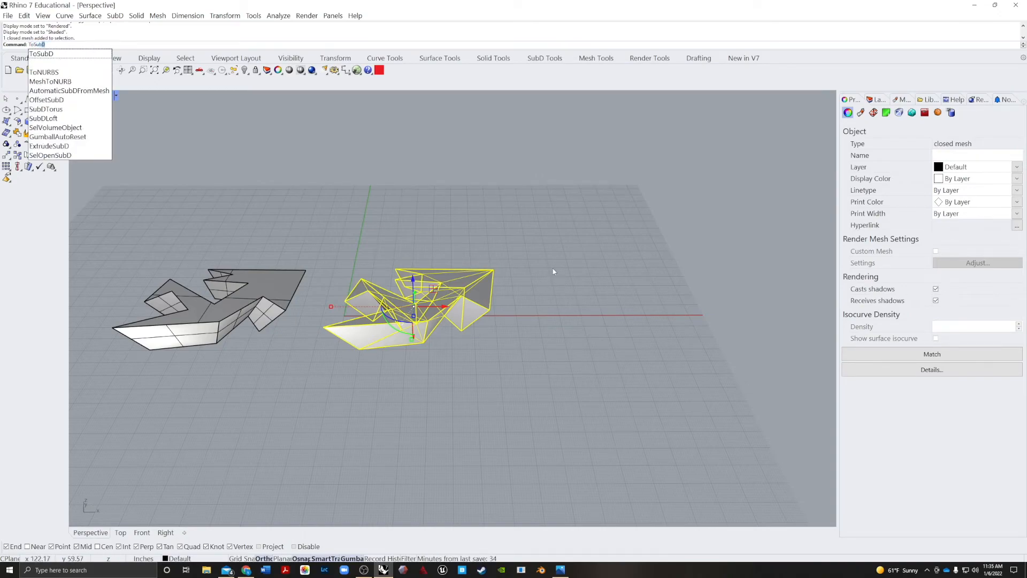
key(Return)
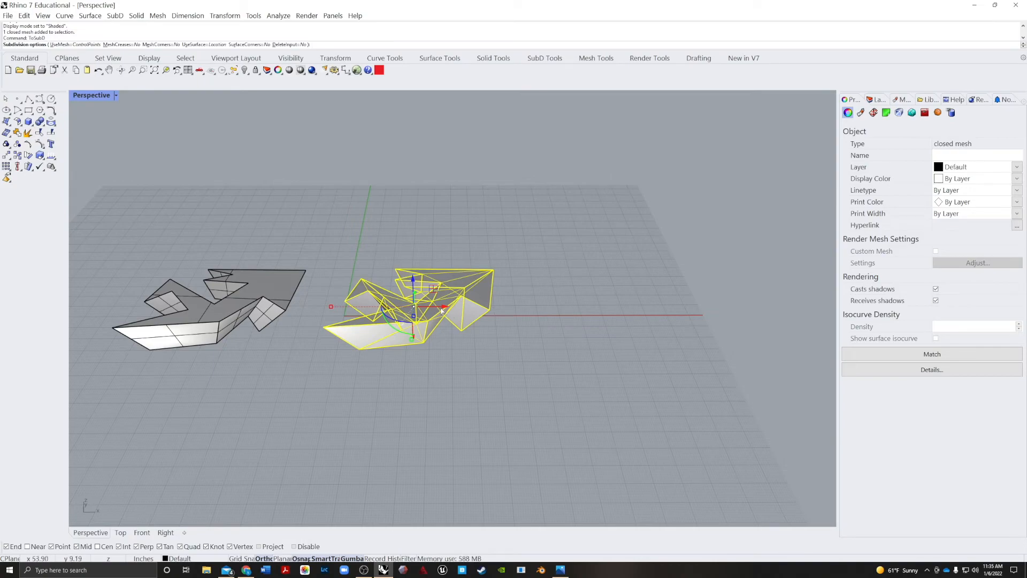
key(Return)
drag(445, 309, 660, 310)
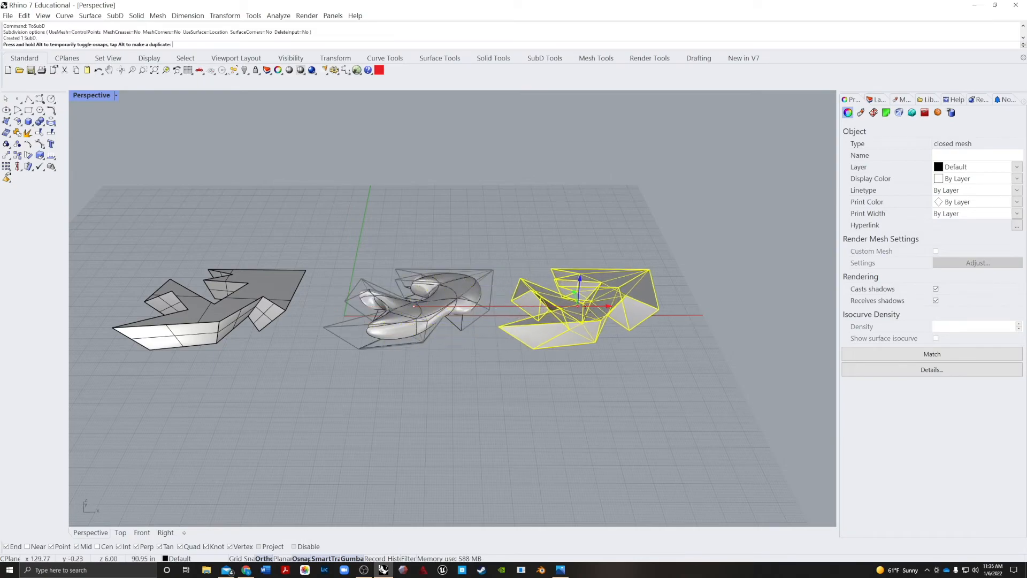
key(Escape)
Examine the smooth SubD up close and switch the SubD display to flat
scroll(463, 306, up, 5)
right_drag(463, 307, 430, 331)
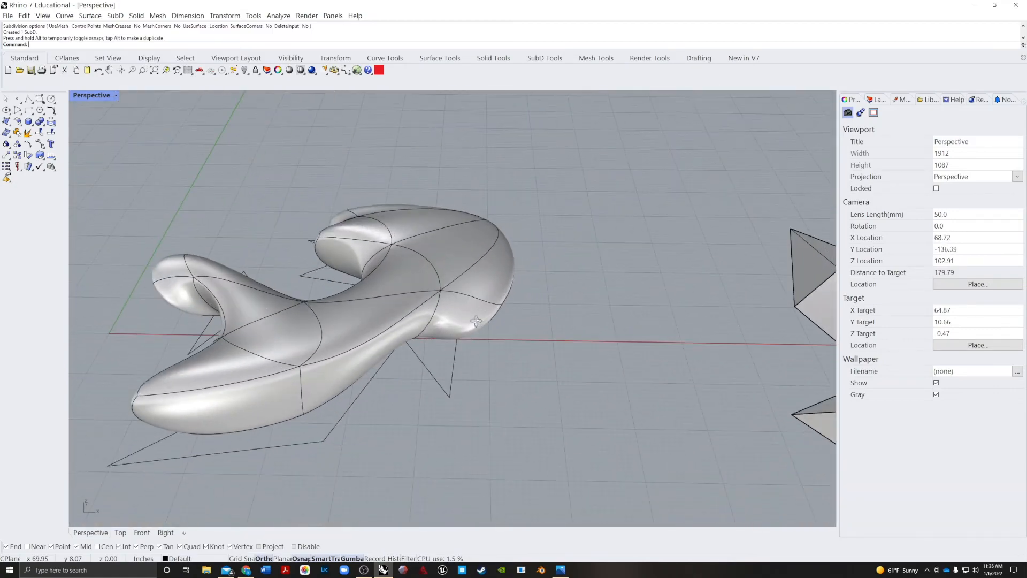
scroll(434, 332, down, 3)
key(Tab)
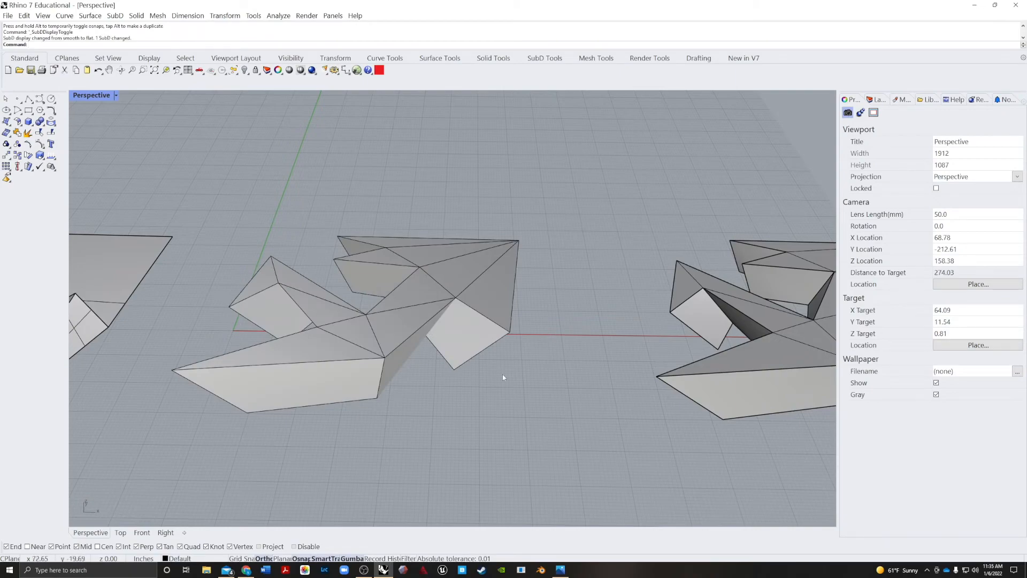
scroll(512, 421, down, 3)
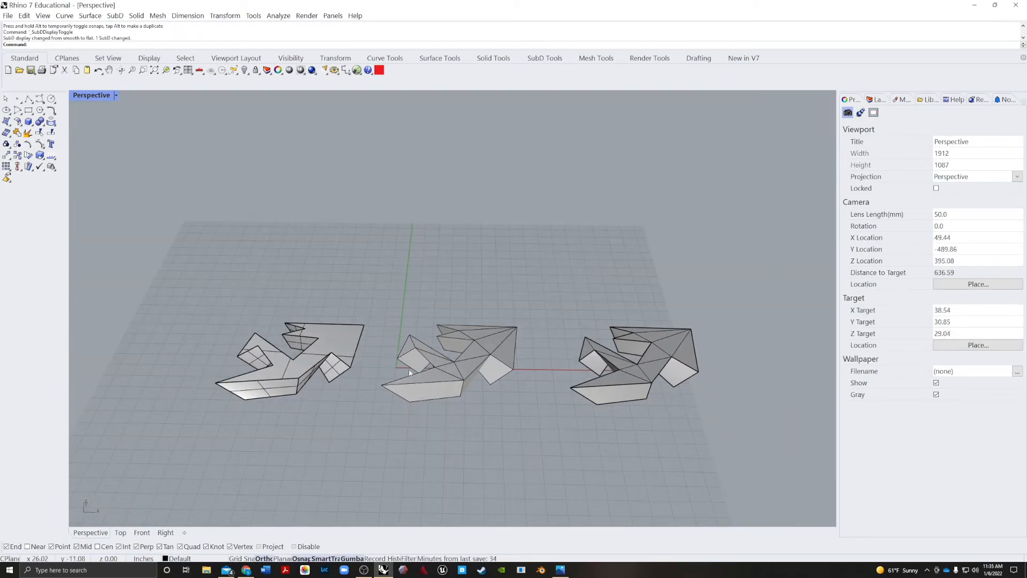
Compare the polysurface, flat SubD and mesh in Rendered display mode, and return the viewport to Shaded
click(115, 95)
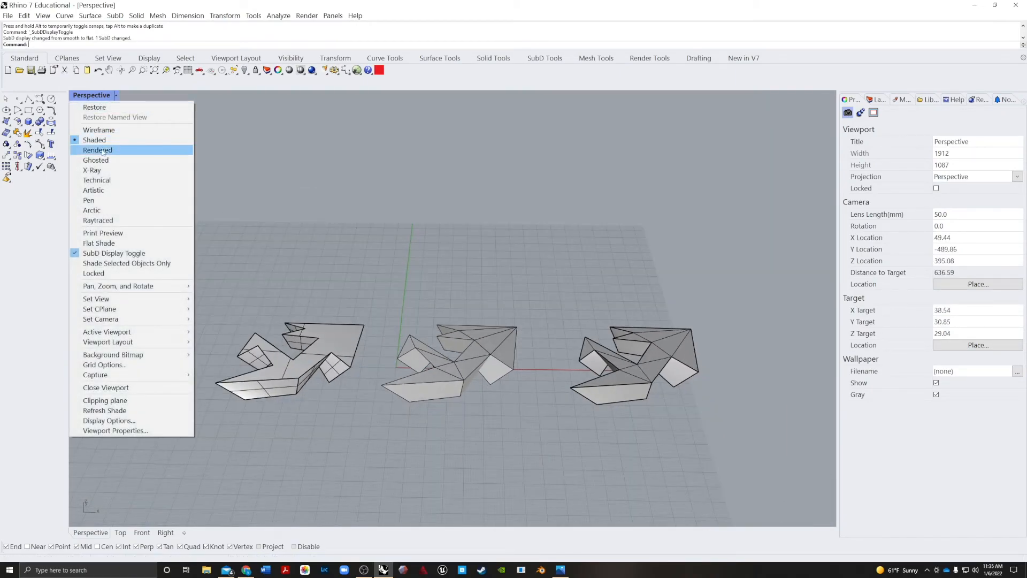
click(133, 152)
right_drag(514, 419, 459, 385)
click(116, 96)
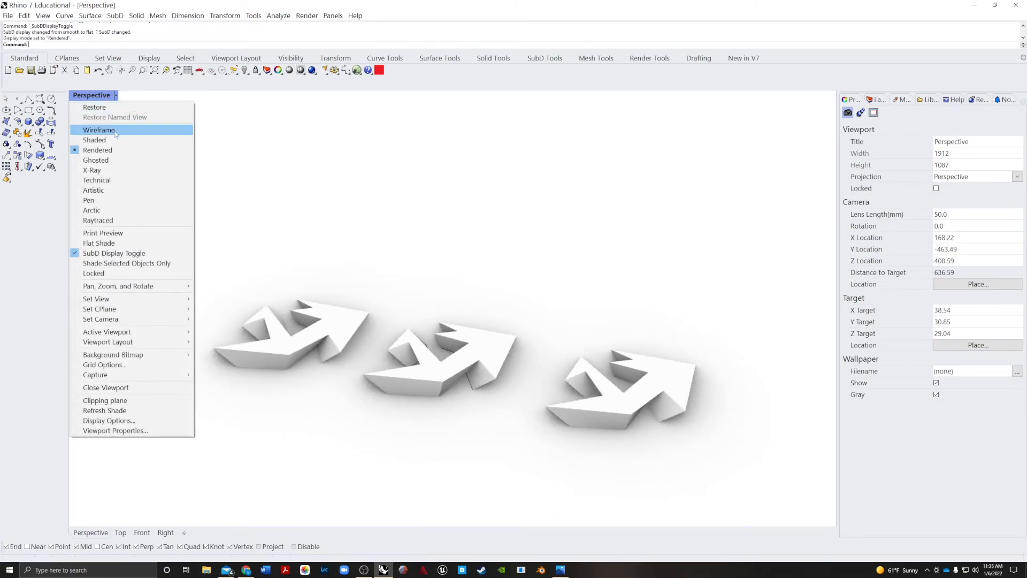
click(134, 140)
right_drag(496, 383, 500, 360)
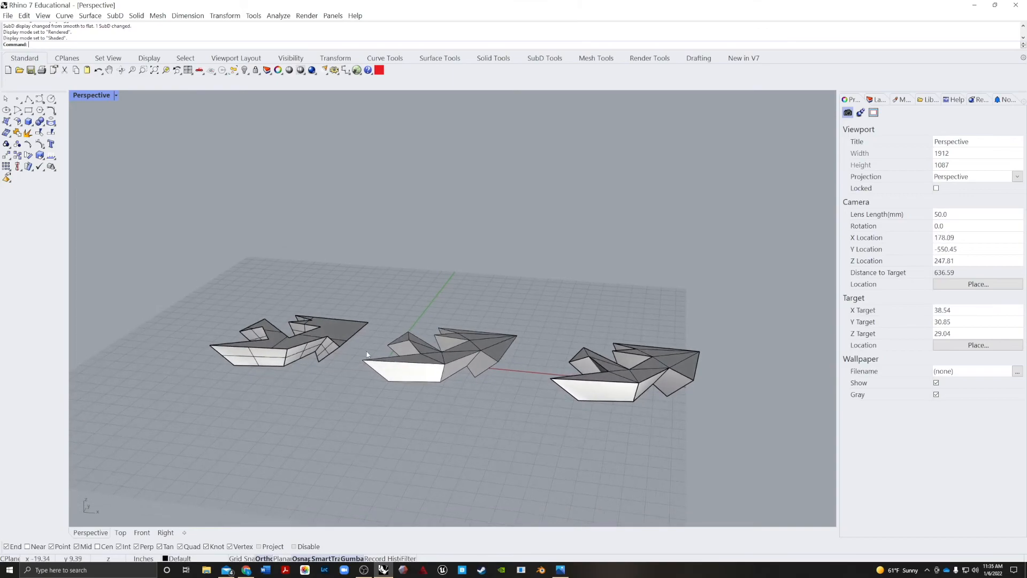
Return the SubD display to smooth and examine the rounded form and its edges from several angles
scroll(381, 333, up, 8)
right_drag(560, 383, 388, 361)
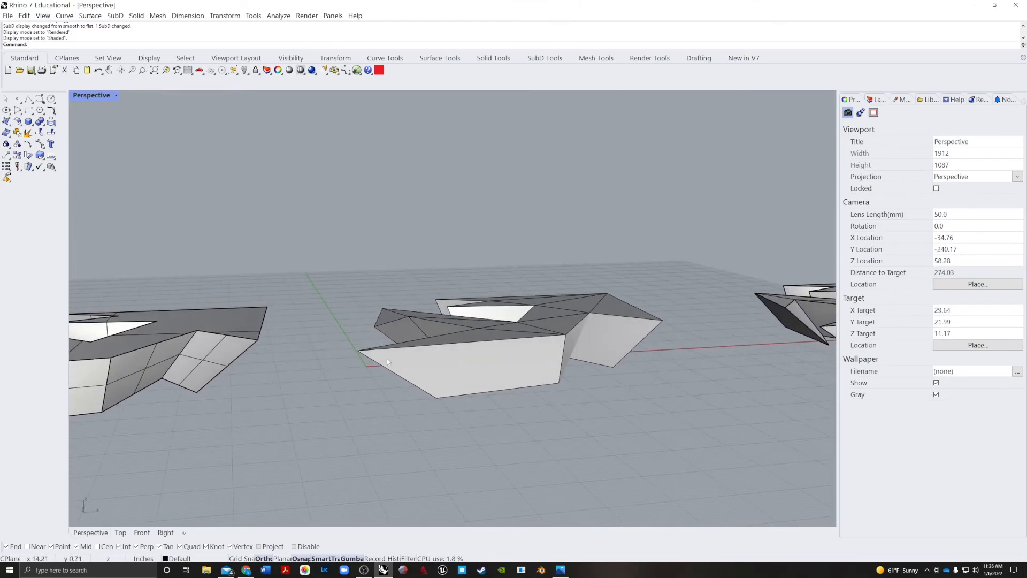
right_drag(657, 373, 582, 364)
key(Tab)
right_drag(685, 364, 362, 338)
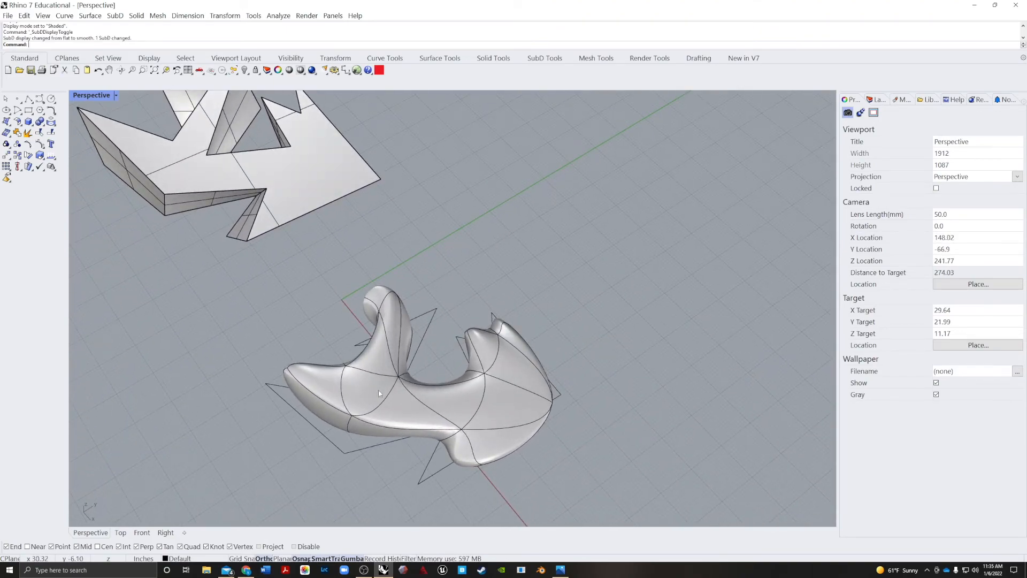
right_drag(564, 422, 438, 364)
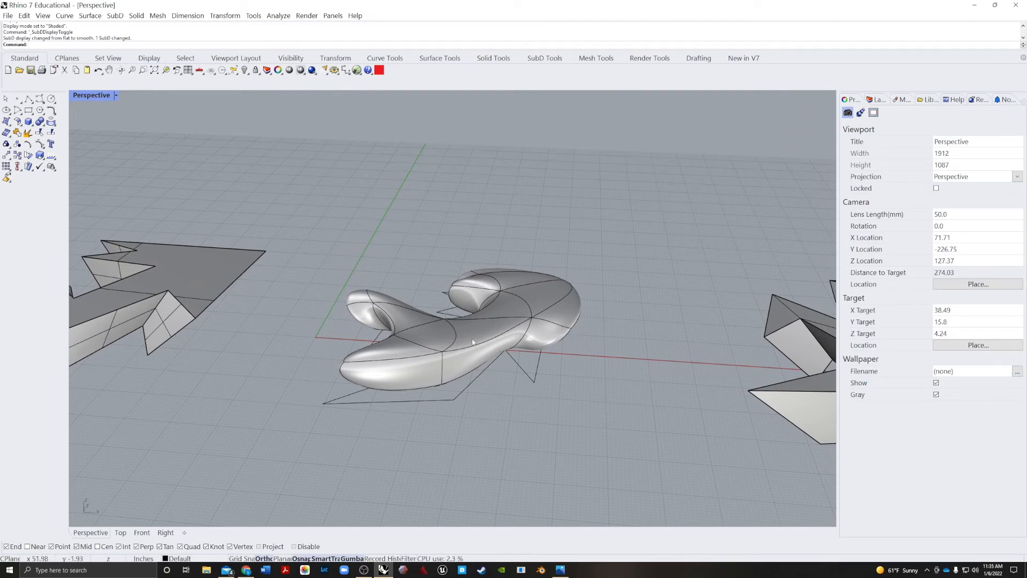
scroll(449, 331, up, 5)
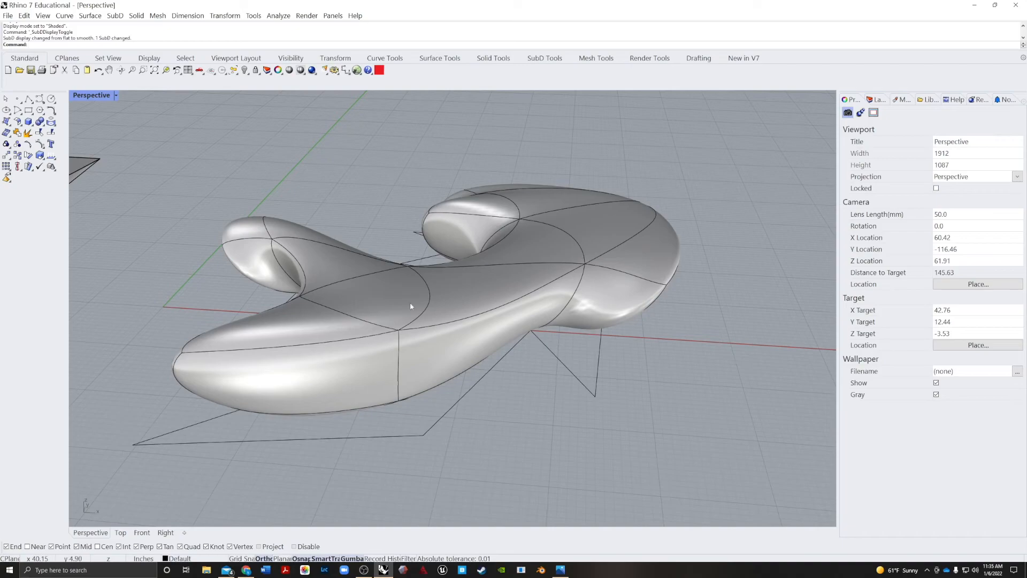
right_drag(306, 312, 242, 358)
scroll(324, 274, down, 6)
right_drag(396, 309, 347, 326)
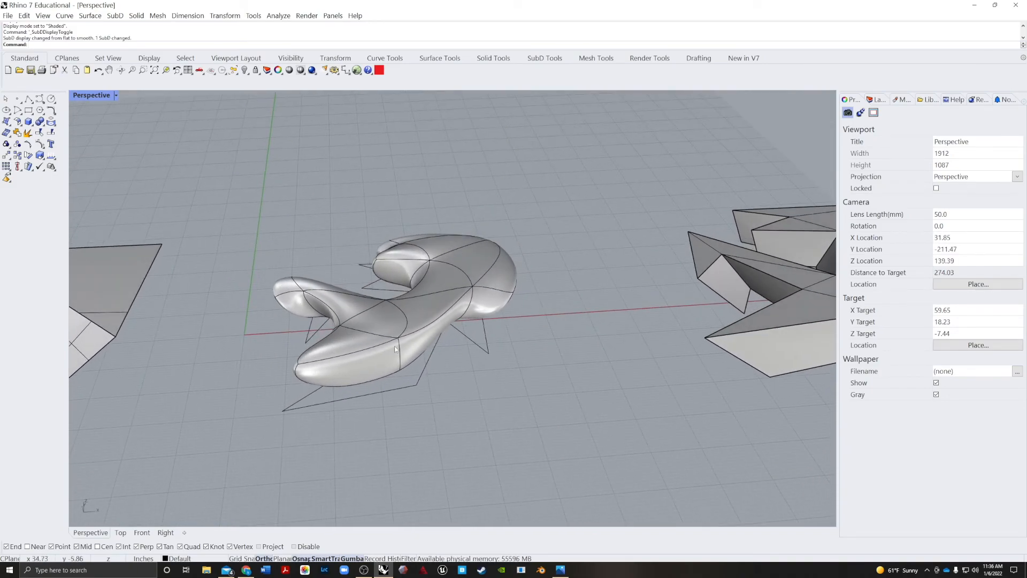
right_drag(386, 343, 444, 358)
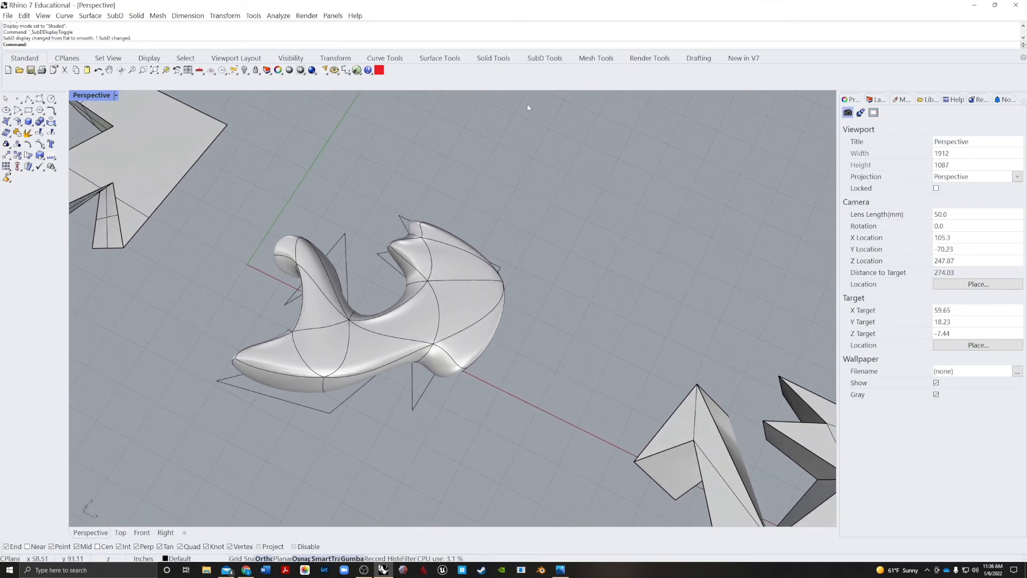
Limit selection to SubD faces and pull the middle top face of the SubD upward into a tall column
click(545, 58)
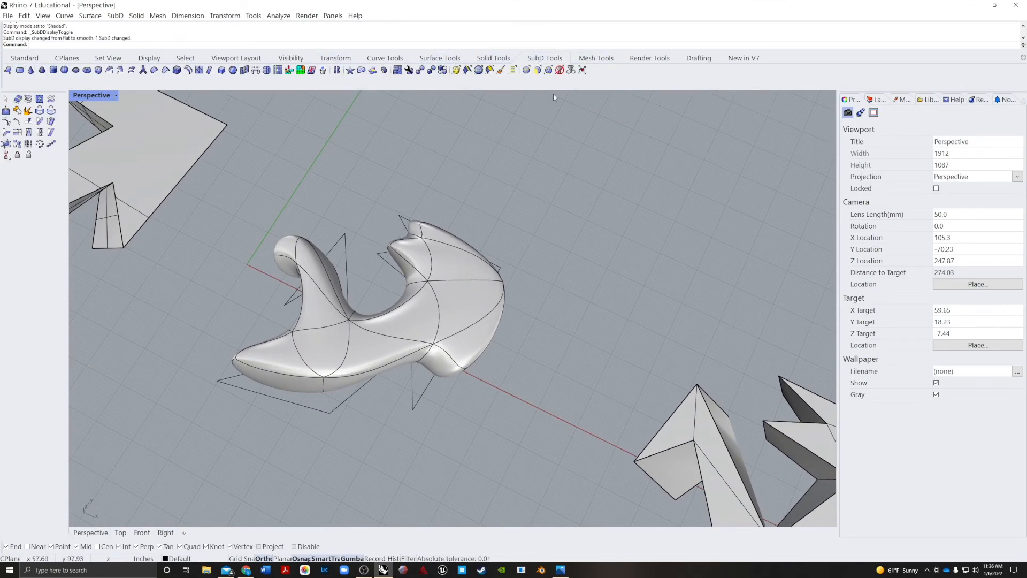
click(535, 71)
click(411, 323)
right_drag(410, 323, 404, 239)
drag(403, 236, 403, 116)
right_drag(405, 118, 436, 150)
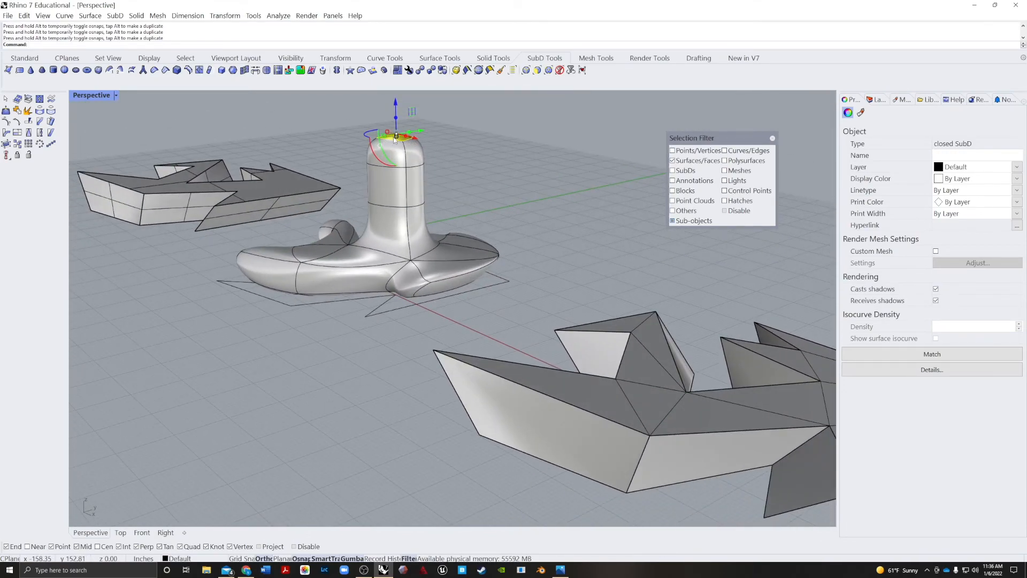
Scale the column's top face uniformly into a broad mushroom-like cap and deselect it
shift+drag(384, 136, 307, 146)
click(522, 221)
right_drag(522, 221, 639, 249)
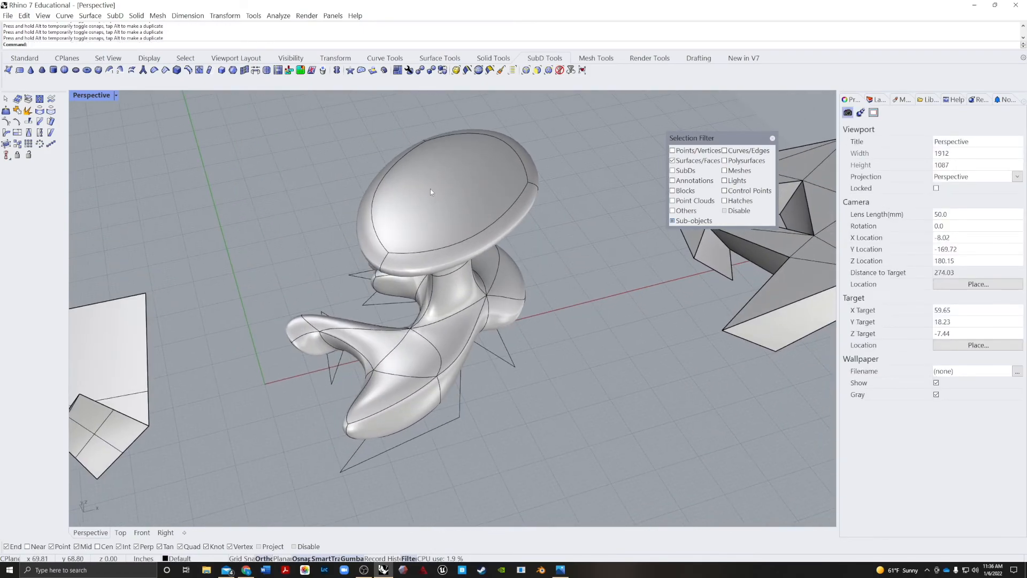
Subdivide the cap's top face repeatedly into a dense grid of small faces
click(472, 170)
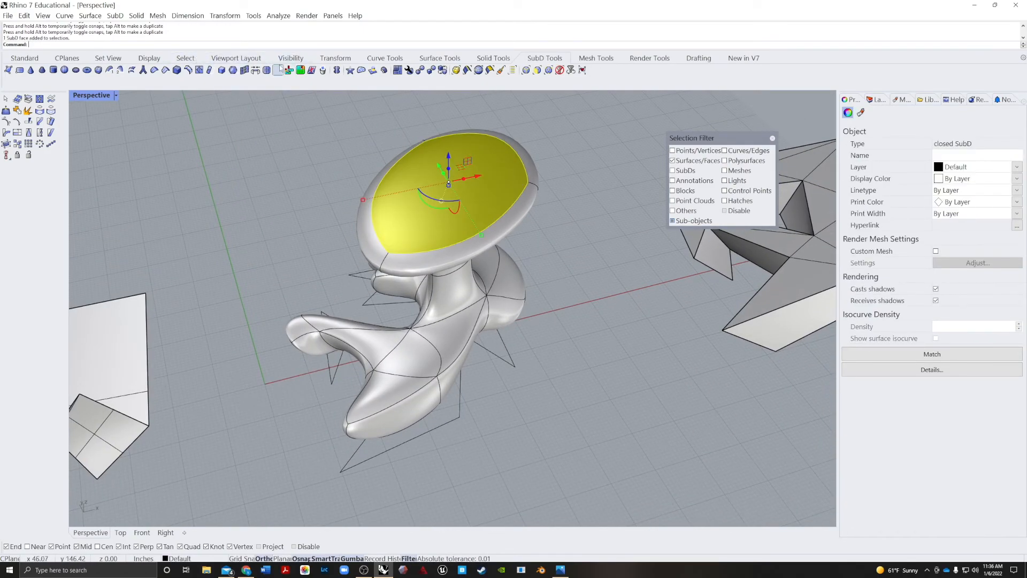
text(SubDivide)
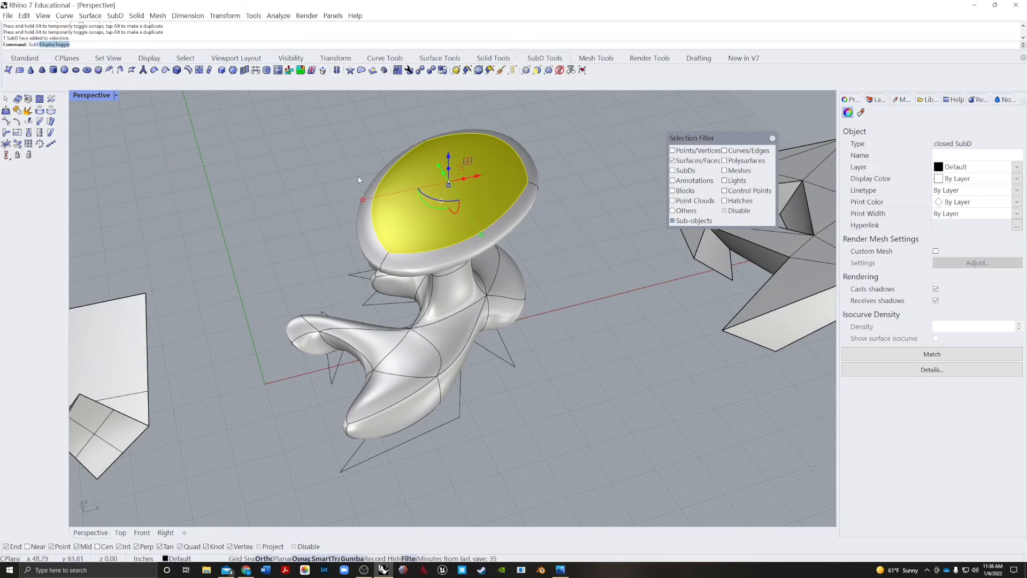
key(Return)
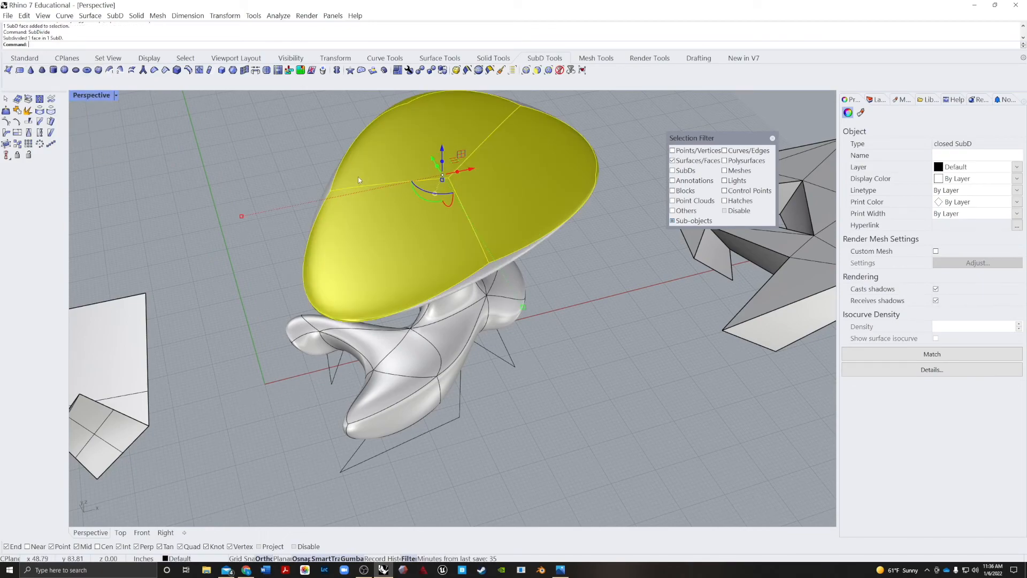
key(Return)
key(Return)
key(Return)
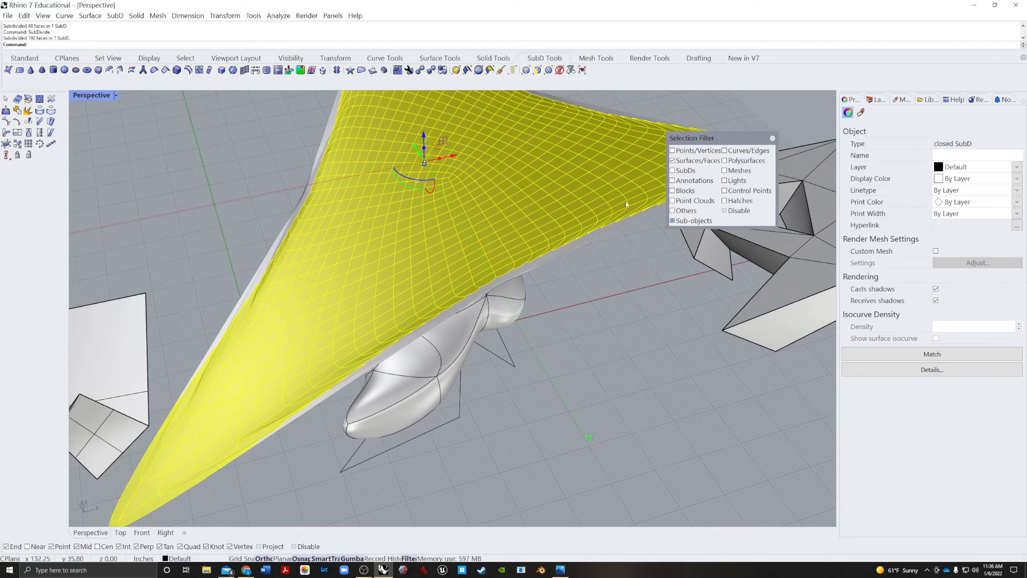
Raise a single small face near the centre of the densely subdivided cap slightly and deselect it
click(608, 311)
scroll(446, 178, up, 5)
click(446, 178)
scroll(446, 178, down, 6)
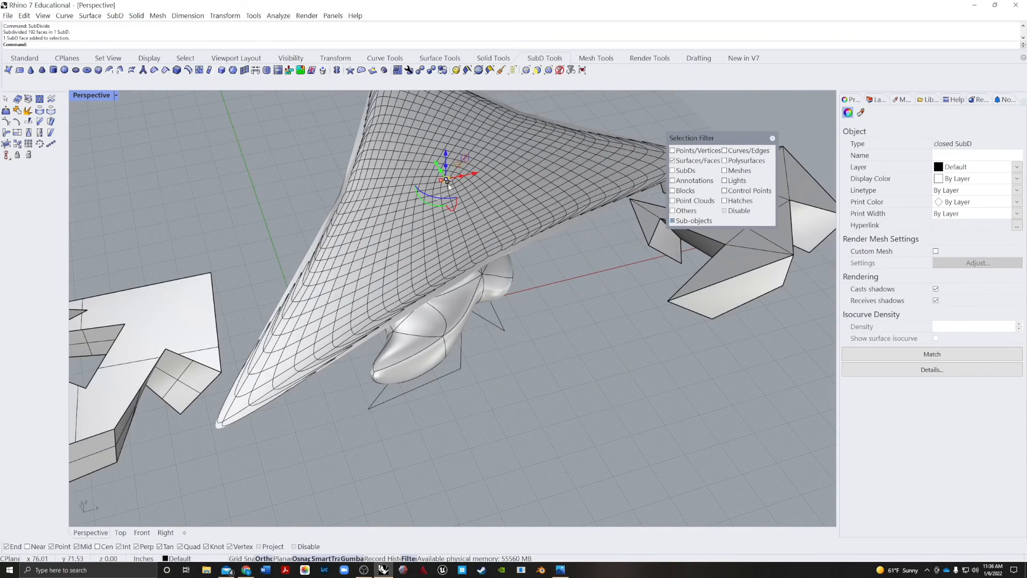
mouse_move(444, 167)
mouse_down()
mouse_move(427, 163)
mouse_move(446, 155)
mouse_up()
key(Escape)
right_drag(452, 185, 439, 201)
scroll(429, 155, up, 4)
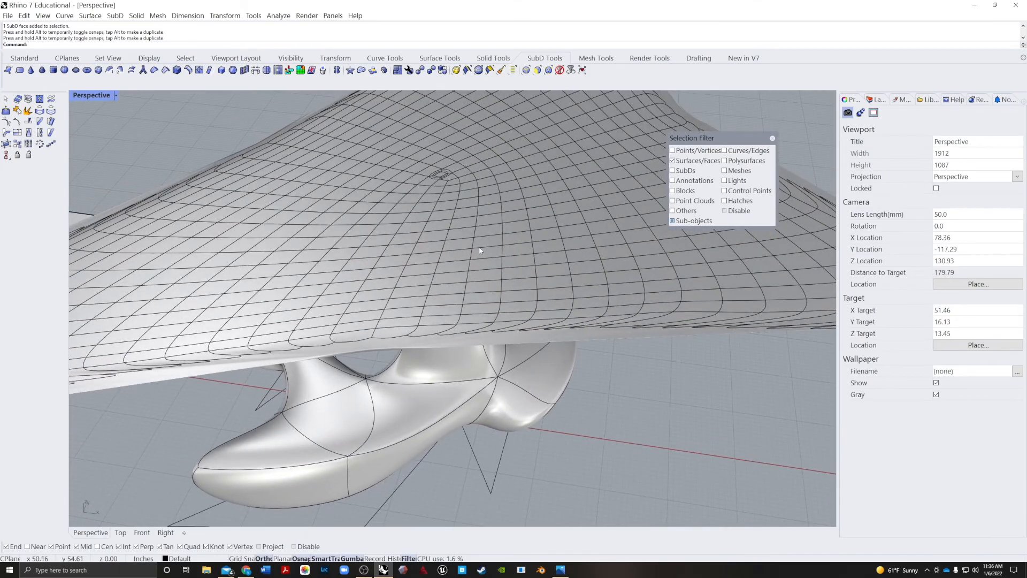
Undo the single-face move and the repeated subdivisions of the cap
key(ctrl+z)
key(ctrl+z)
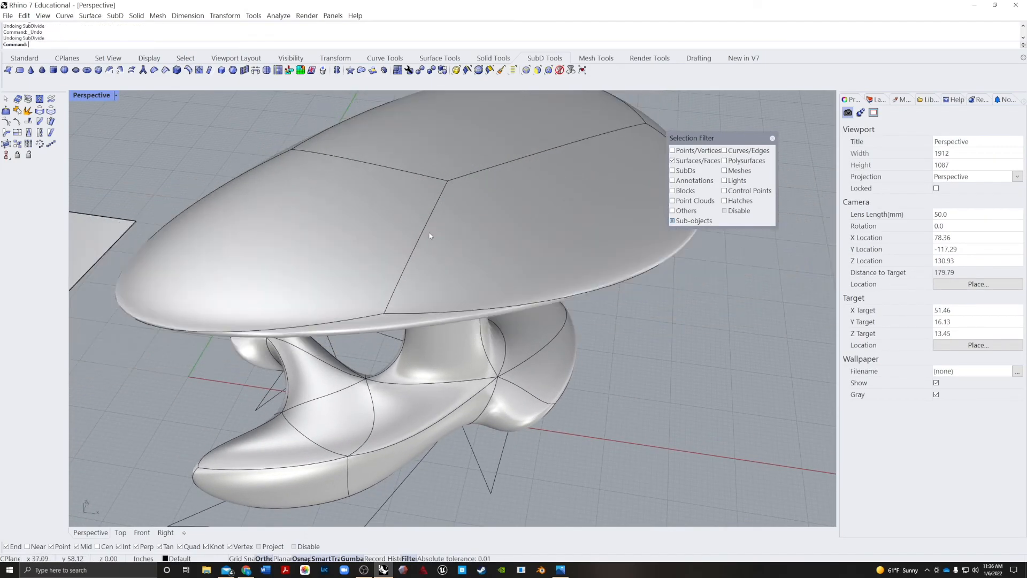
right_drag(435, 304, 424, 280)
shift+right_drag(474, 217, 444, 252)
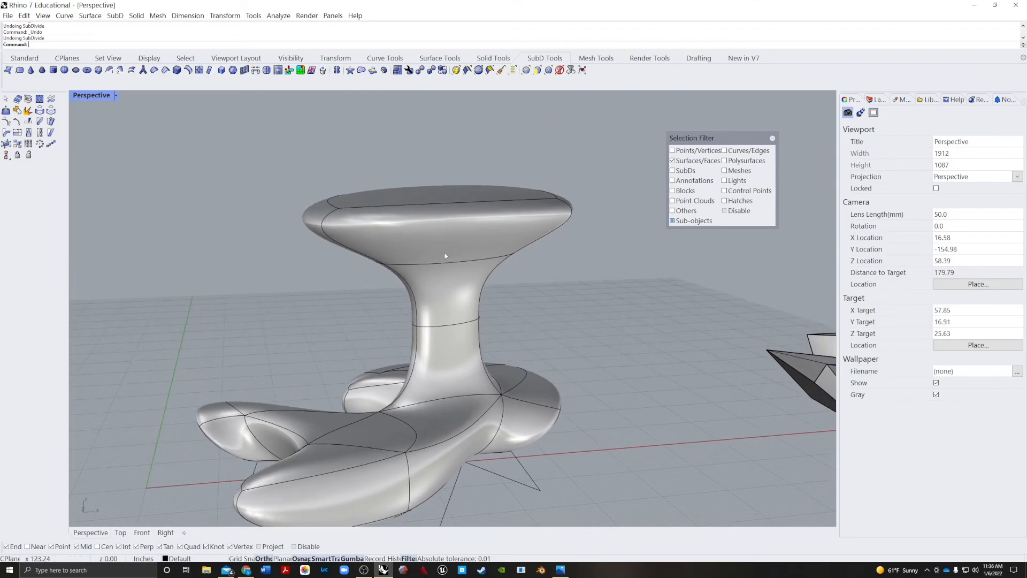
scroll(524, 355, down, 10)
right_drag(505, 326, 481, 380)
right_drag(482, 342, 447, 342)
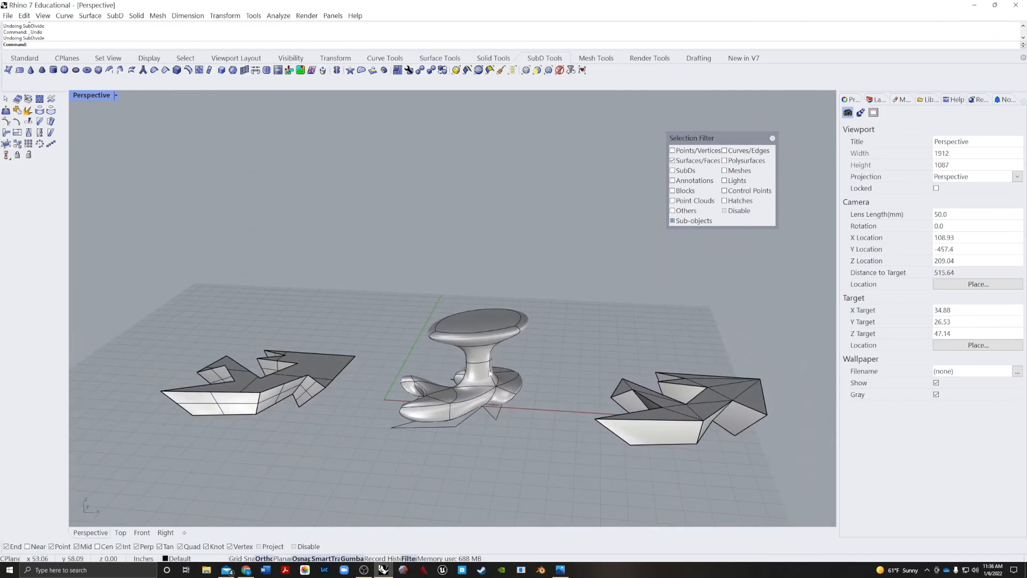
Clear the face selection and reset the selection filter to allow every whole object type instead of sub-objects
click(485, 366)
click(604, 345)
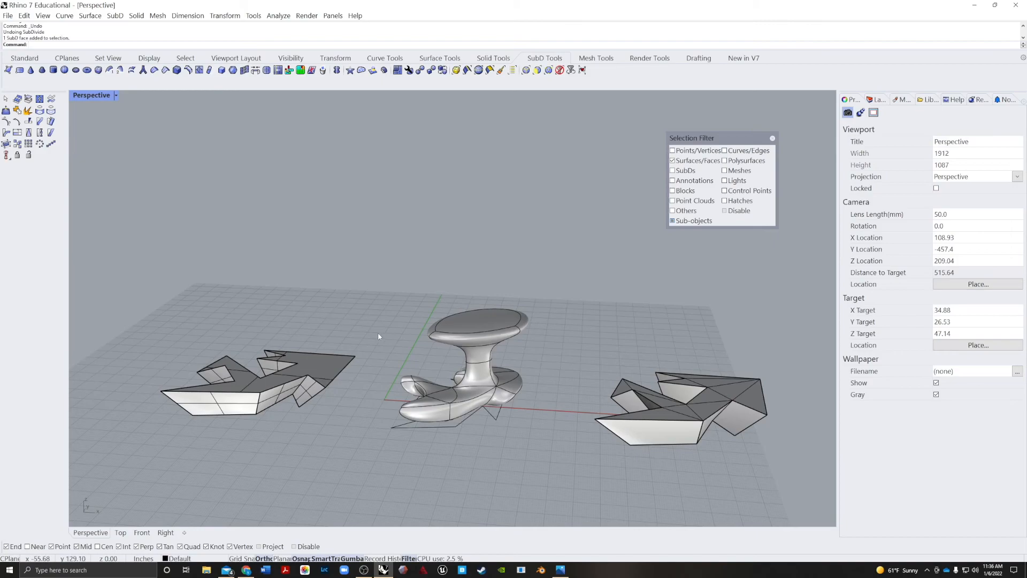
click(295, 367)
key(Escape)
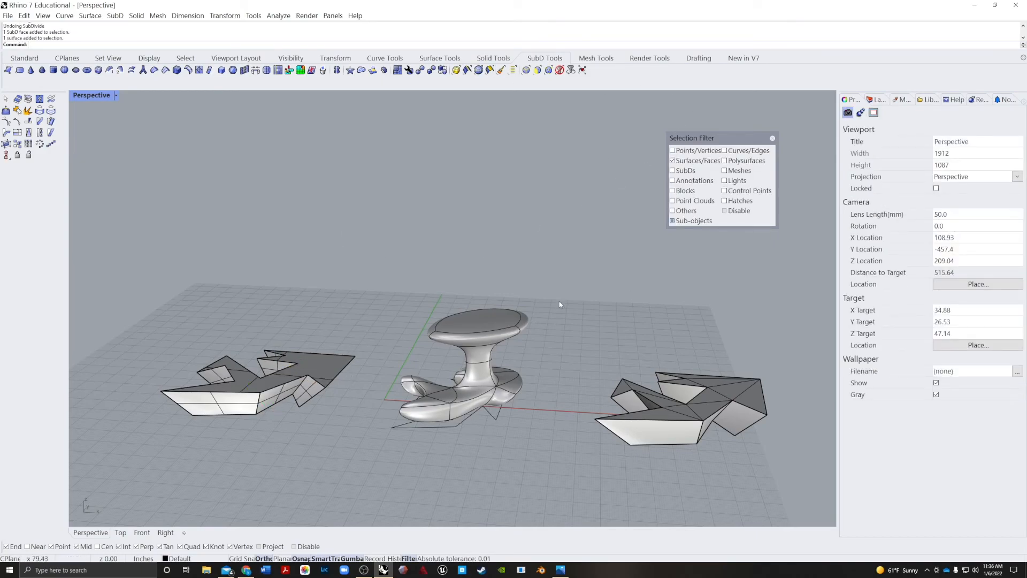
click(560, 70)
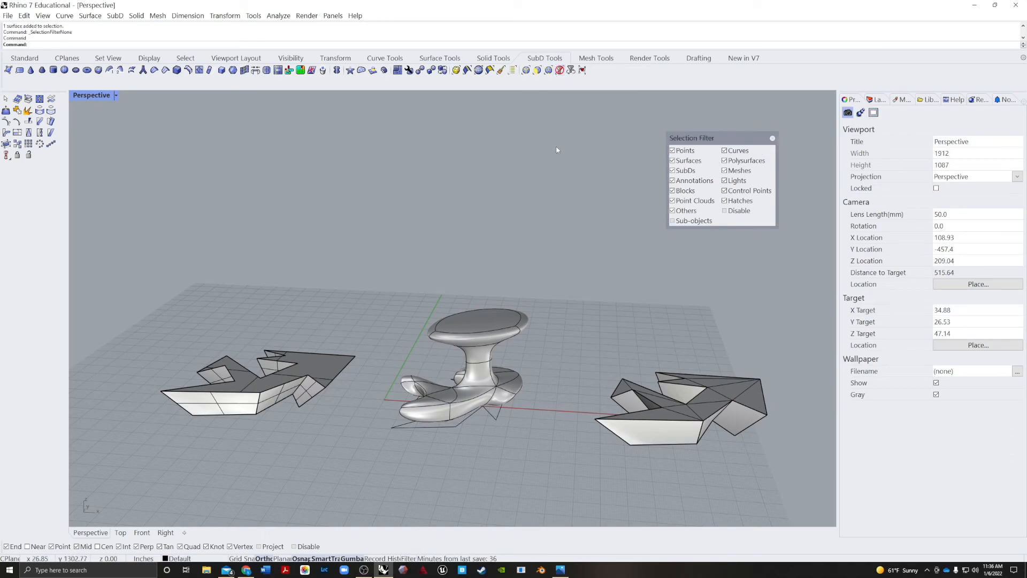
Move the whole SubD along the X axis until it overlaps the closed polysurface, and deselect it
click(239, 386)
click(426, 434)
click(464, 400)
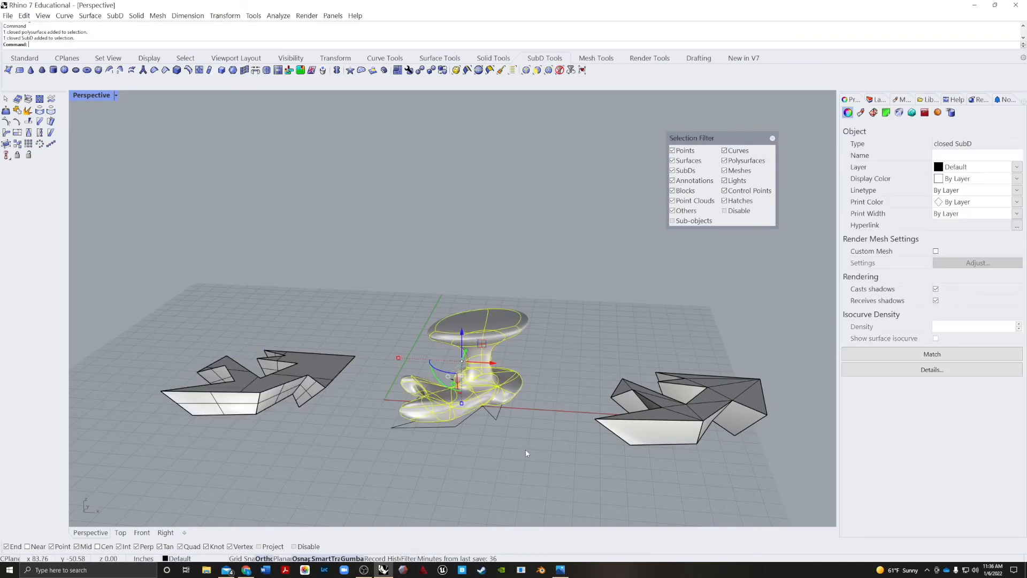
drag(487, 369, 287, 358)
click(206, 437)
right_drag(209, 440, 293, 349)
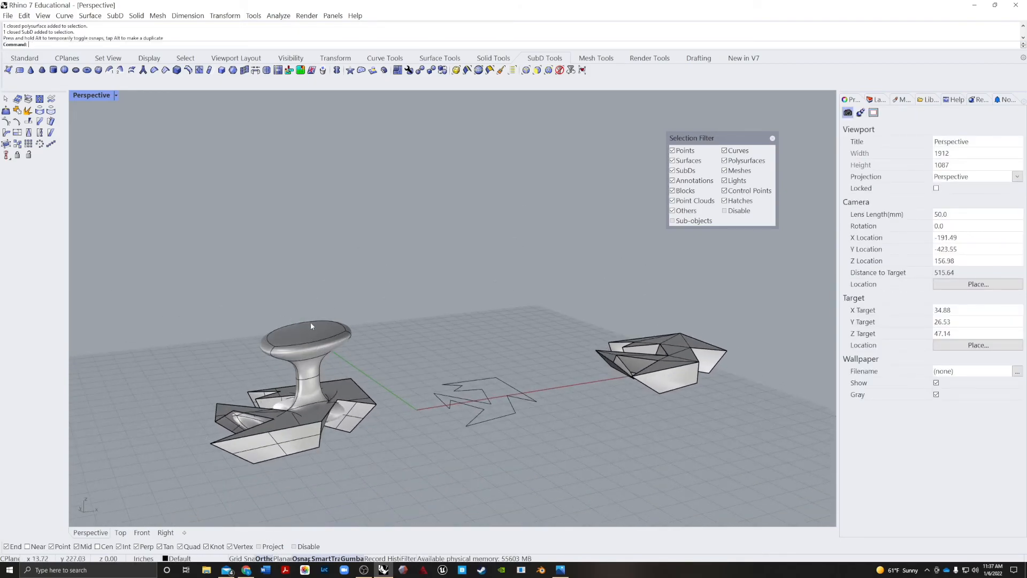
Nudge the SubD slightly along the Y axis to centre it over the polysurface
click(307, 368)
mouse_move(305, 380)
mouse_down()
mouse_move(288, 355)
mouse_move(291, 366)
mouse_up()
click(352, 474)
right_drag(304, 470, 357, 447)
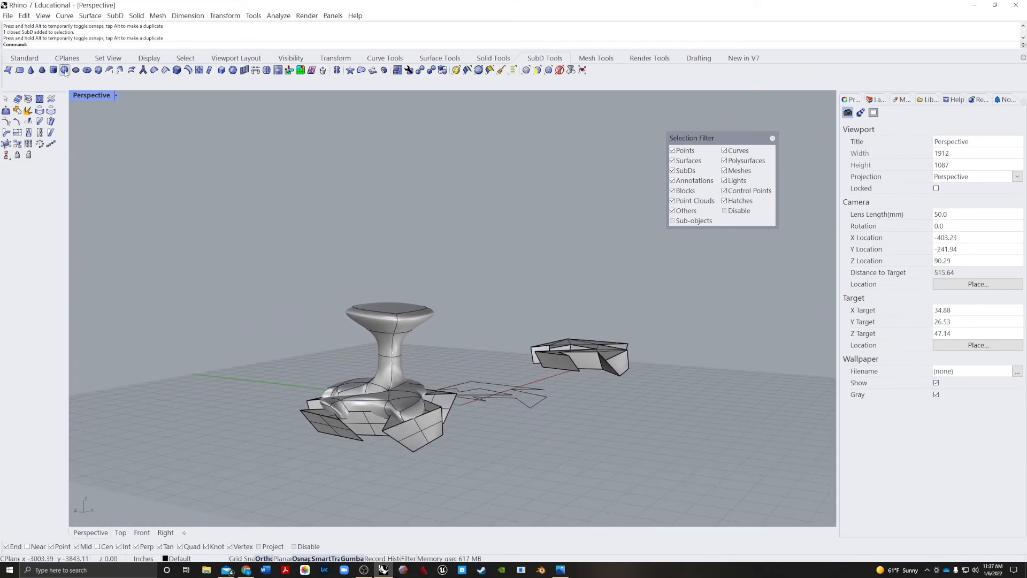
Boolean union the overlapping SubD and closed polysurface into one solid
click(24, 58)
click(40, 121)
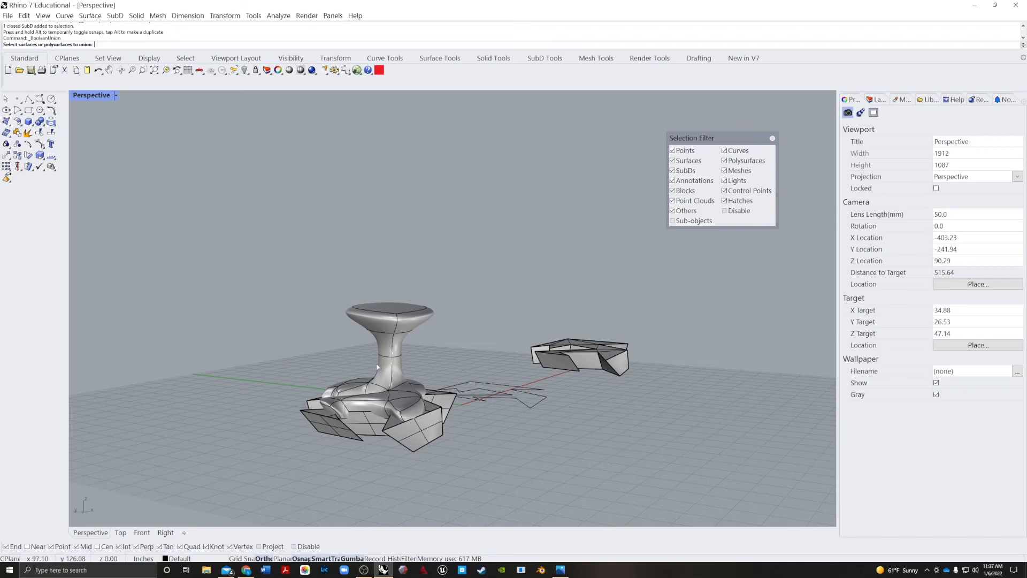
click(390, 348)
click(406, 429)
right_click(406, 429)
Examine the unioned solid's object type, dense surface edges and junction with the base from several angles
right_drag(406, 428, 266, 391)
click(267, 386)
scroll(264, 377, up, 4)
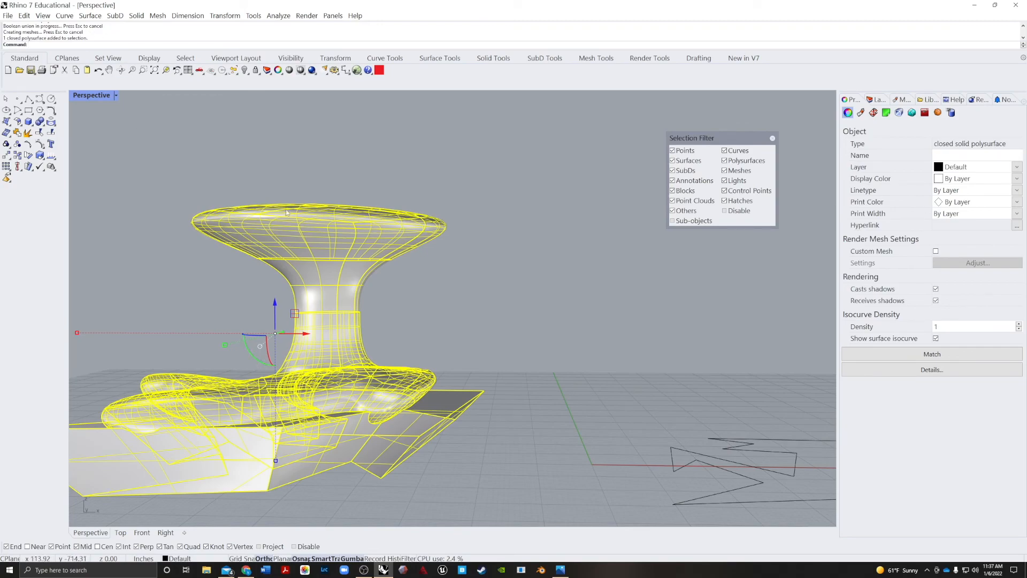
click(457, 297)
right_drag(457, 297, 270, 435)
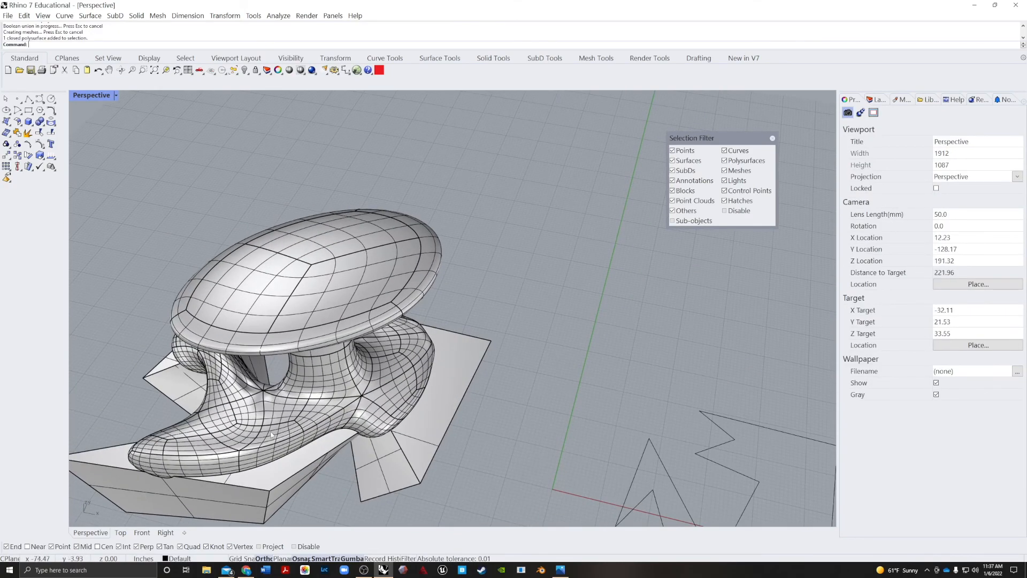
right_drag(305, 383, 359, 367)
click(440, 405)
click(503, 430)
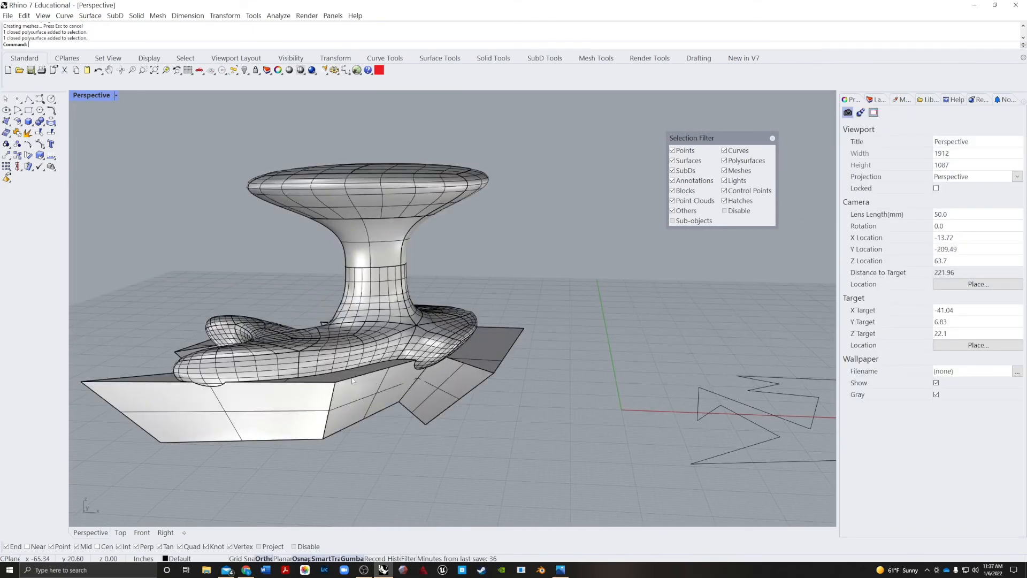
right_drag(294, 401, 217, 455)
scroll(352, 280, down, 10)
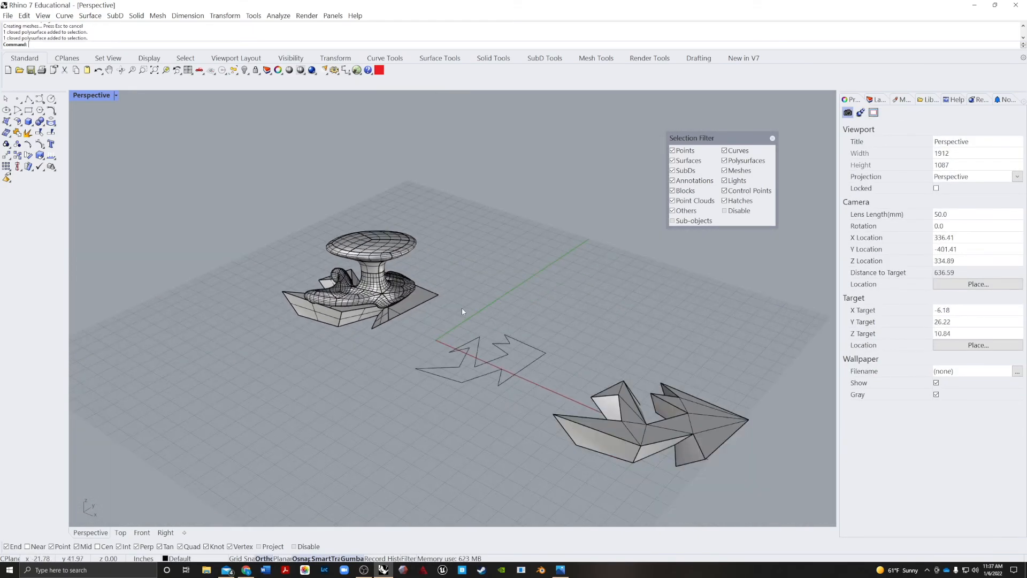
shift+right_drag(462, 312, 378, 316)
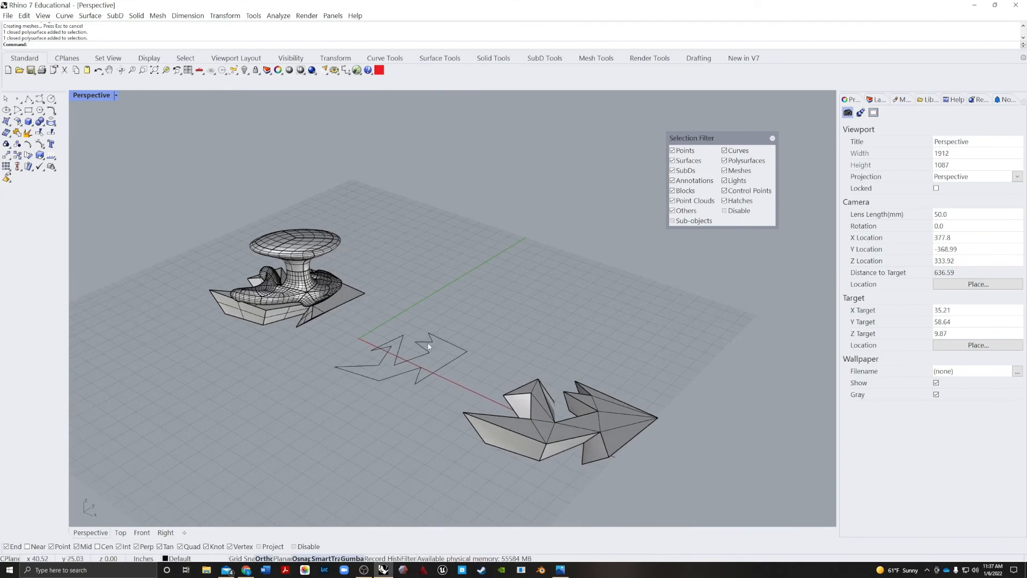
Undo the Boolean union and both moves of the SubD
key(ctrl+z)
key(ctrl+z)
click(285, 389)
right_drag(286, 389, 314, 396)
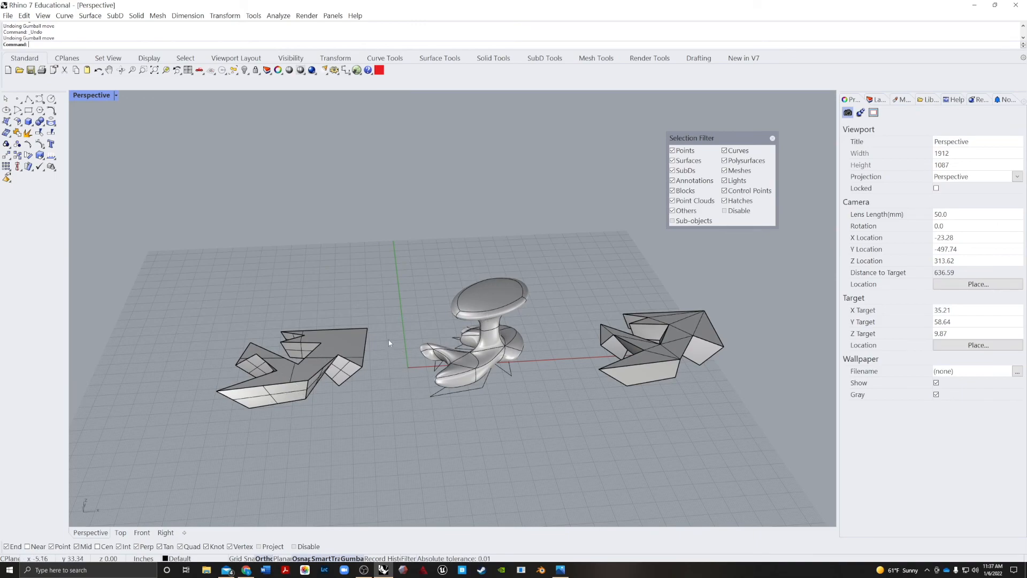
right_drag(462, 407, 338, 366)
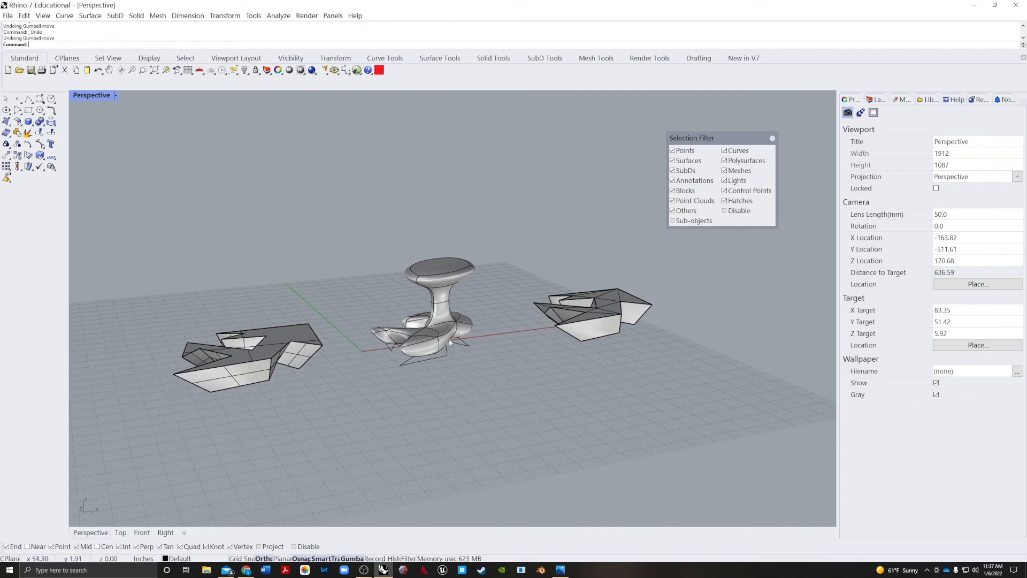
right_drag(399, 387, 374, 397)
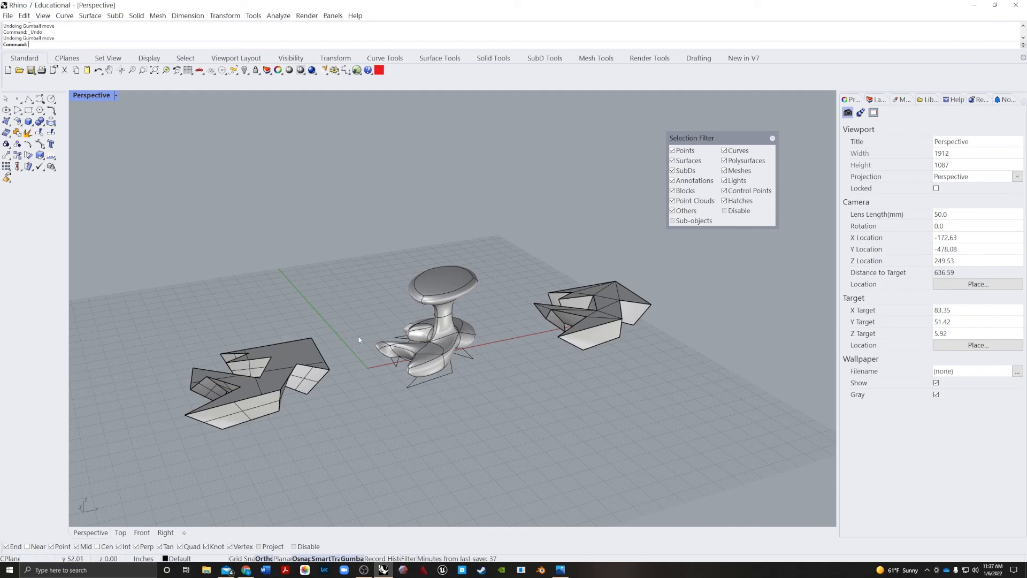
right_drag(461, 365, 517, 388)
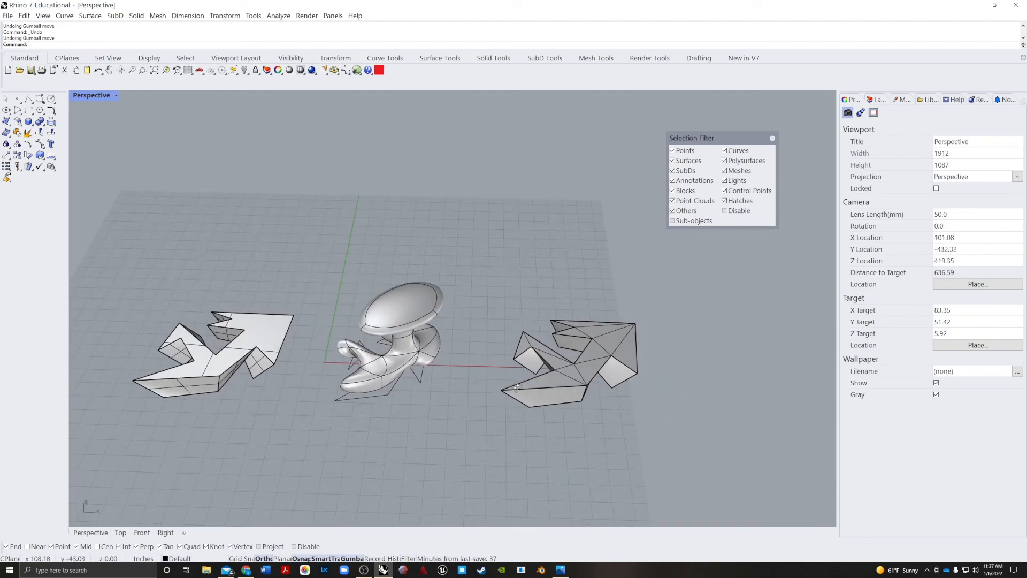